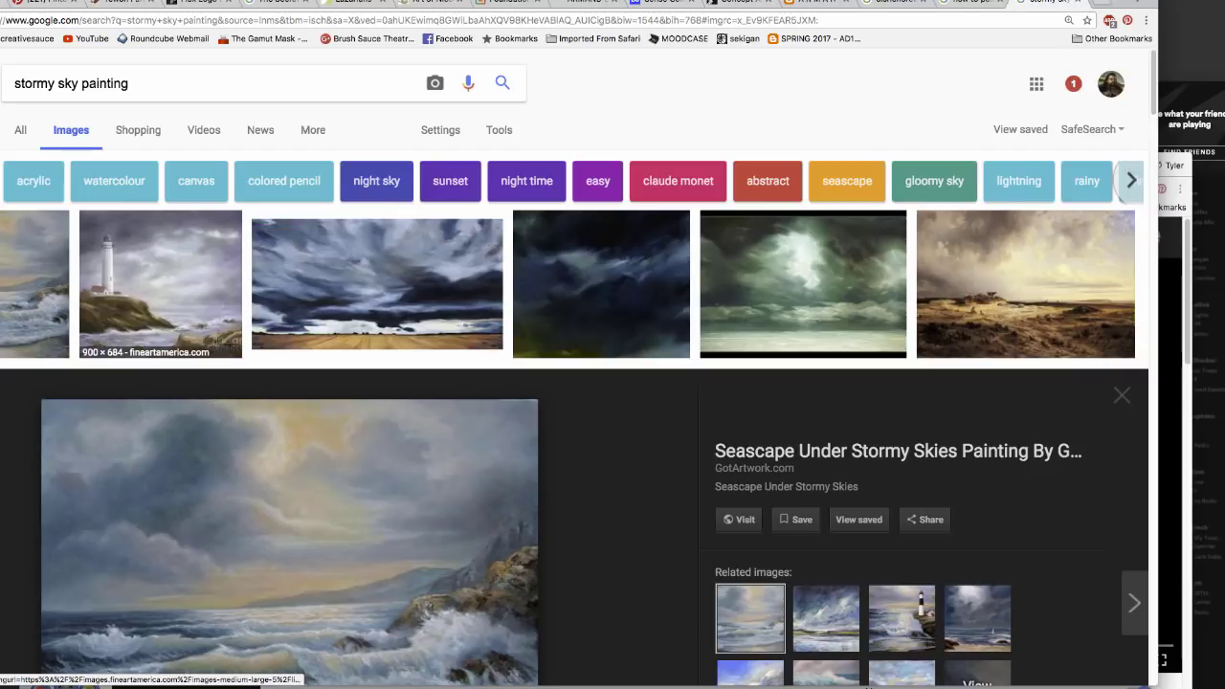
Step: Browse the stormy sky painting results and preview several cloud, seascape and lightning images as references
{"action": "scroll", "coordinate": [273, 315], "scroll_direction": "down", "scroll_amount": 5}
{"action": "left_click", "coordinate": [143, 486]}
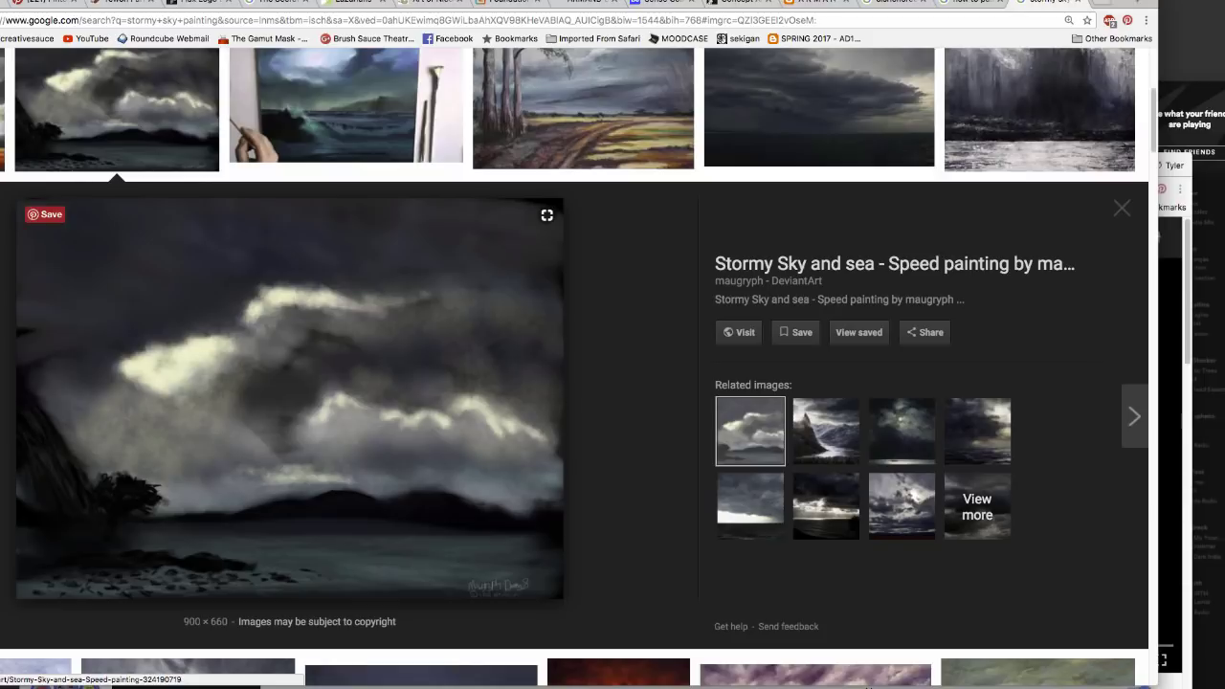
{"action": "scroll", "coordinate": [376, 287], "scroll_direction": "up", "scroll_amount": 5}
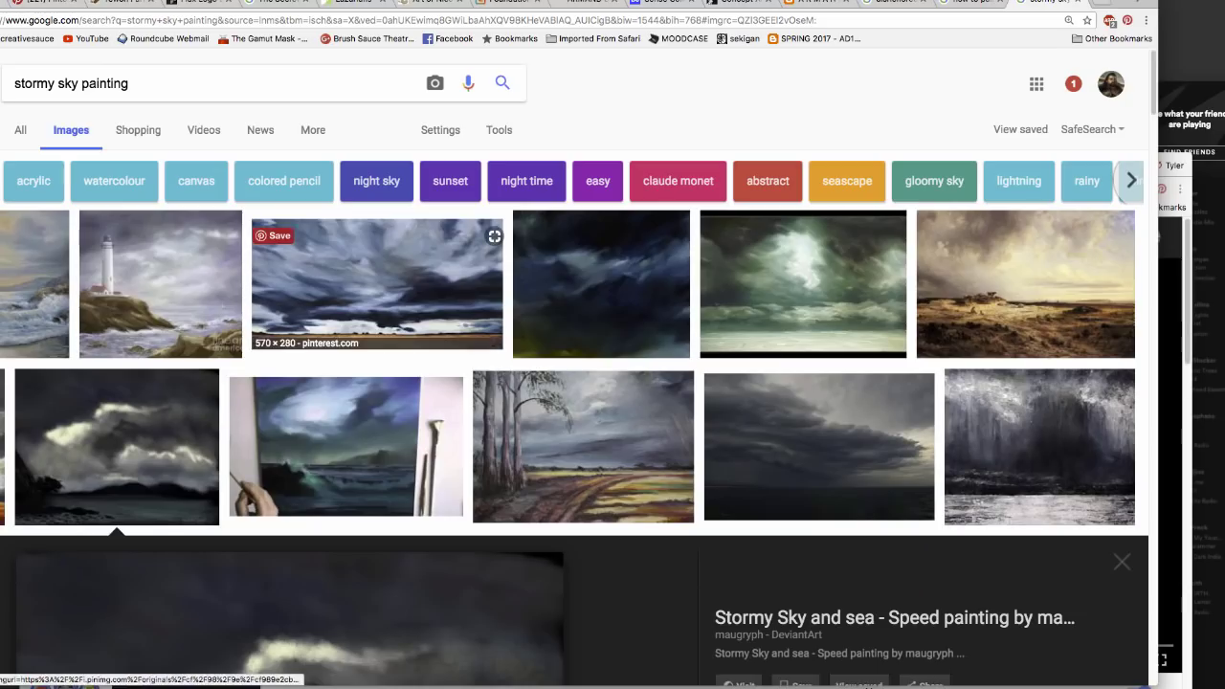
{"action": "left_click", "coordinate": [376, 278]}
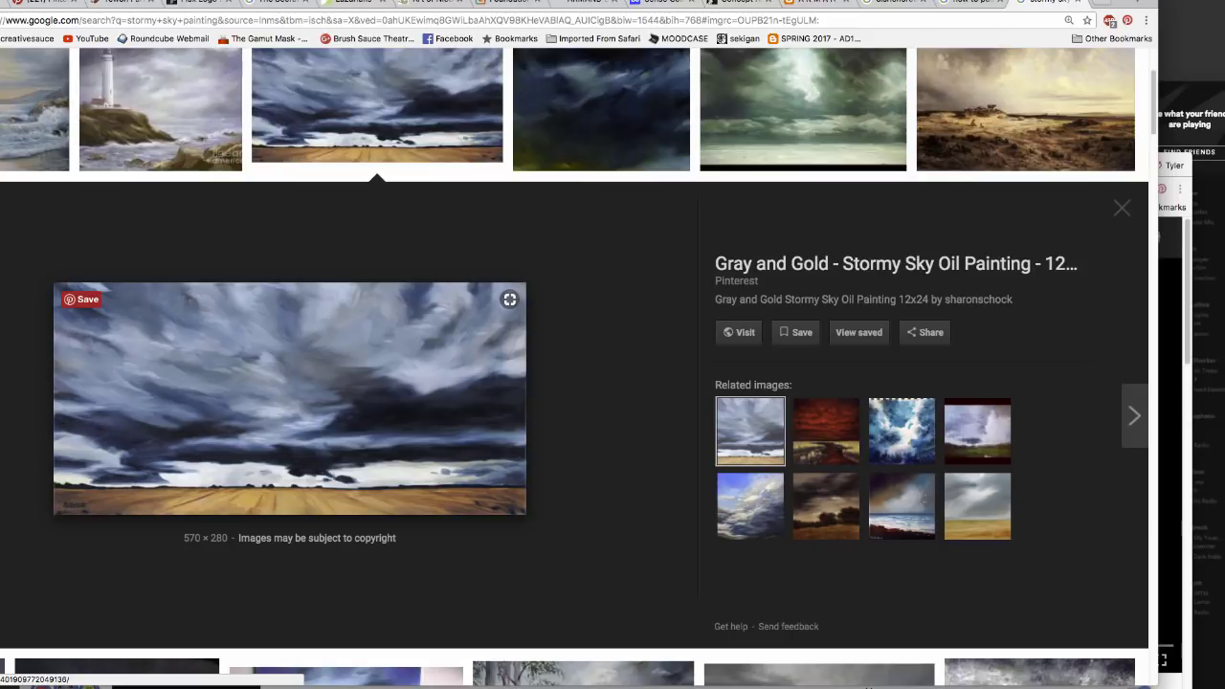
{"action": "scroll", "coordinate": [345, 383], "scroll_direction": "down", "scroll_amount": 5}
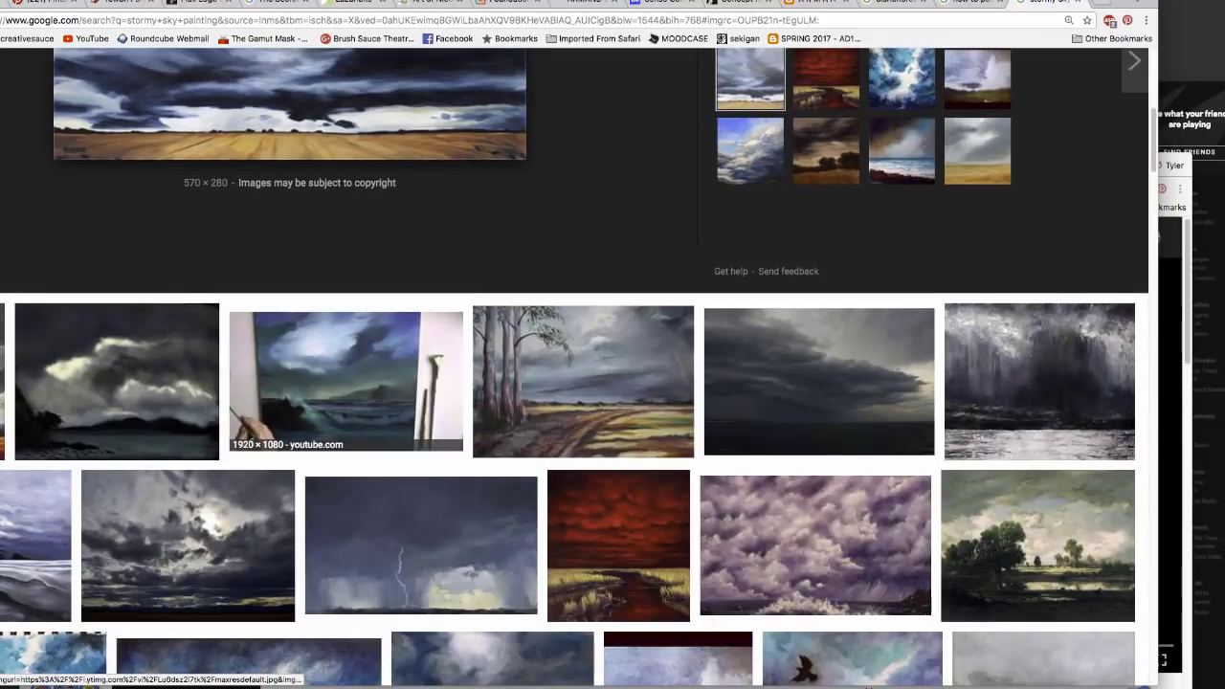
{"action": "left_click", "coordinate": [346, 381]}
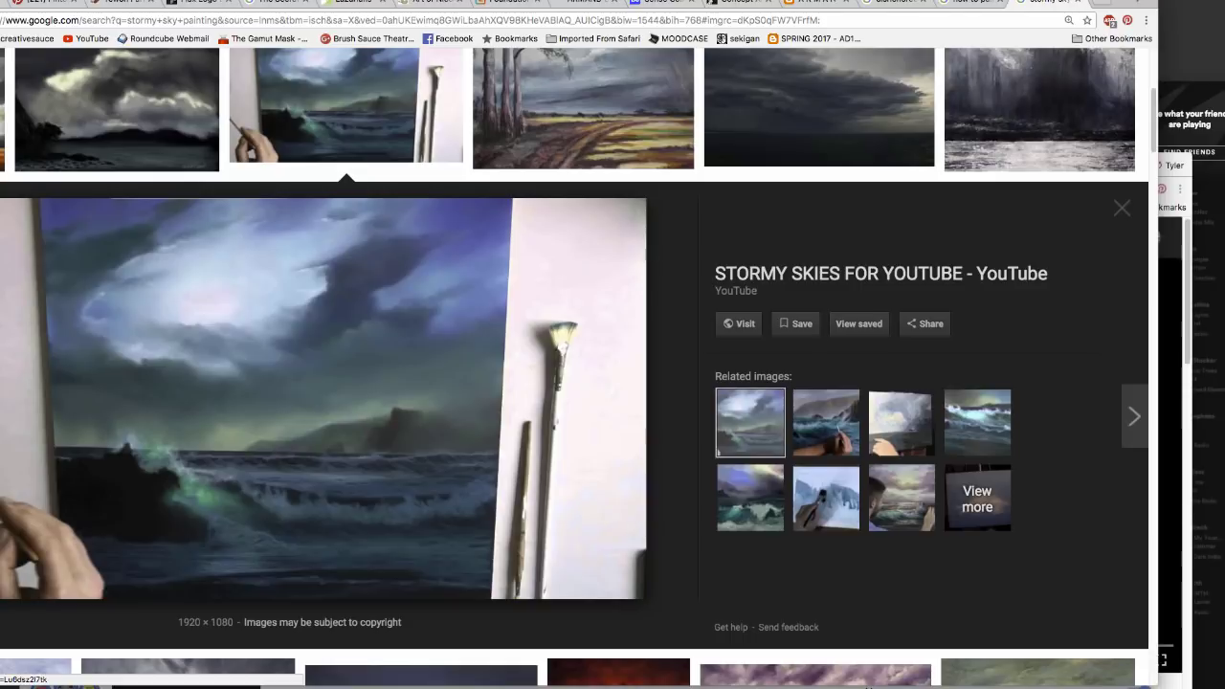
{"action": "left_click", "coordinate": [802, 119]}
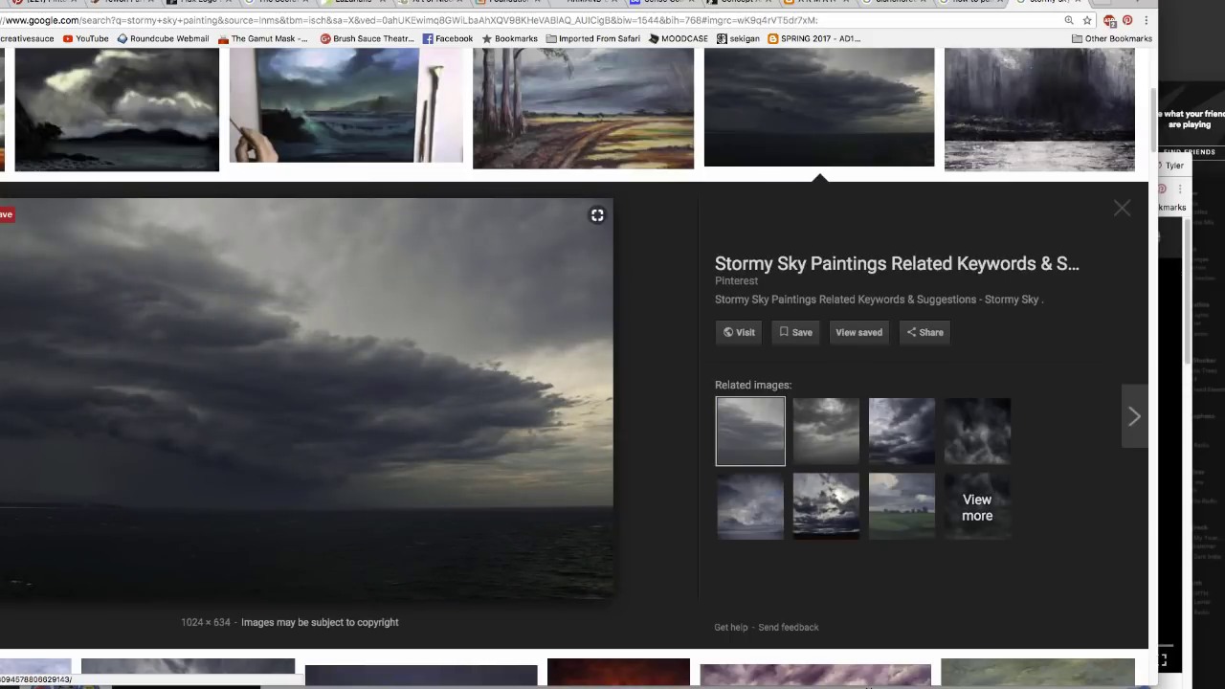
{"action": "scroll", "coordinate": [421, 497], "scroll_direction": "down", "scroll_amount": 5}
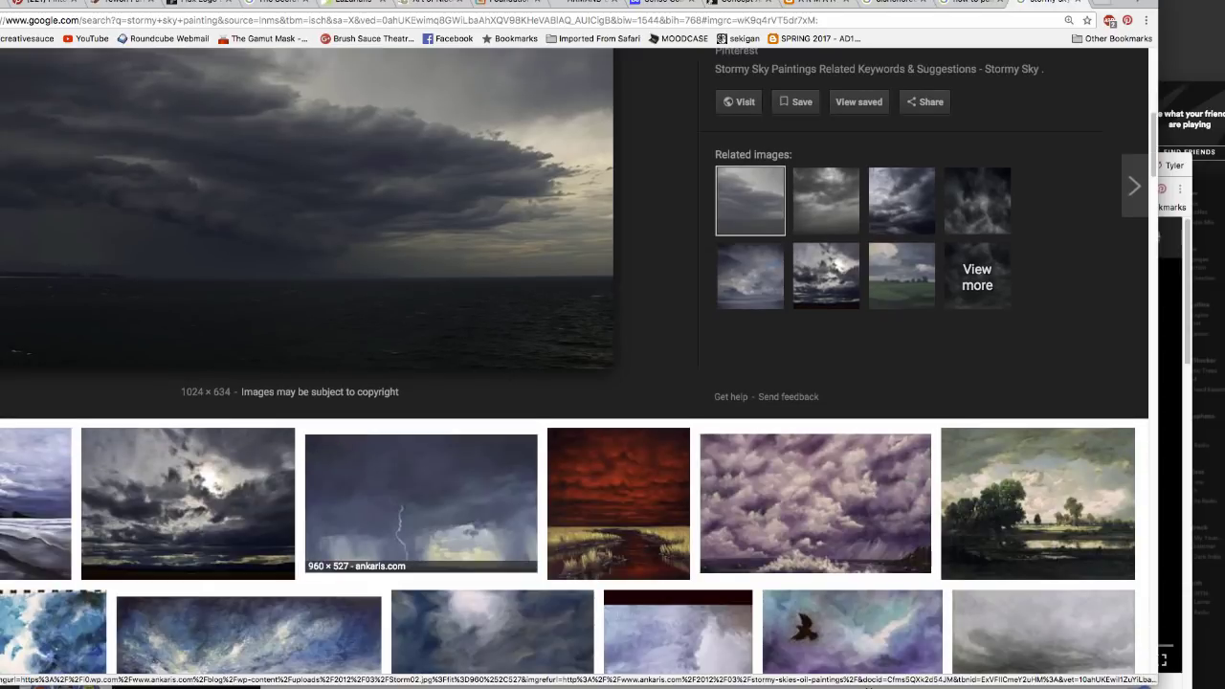
{"action": "left_click", "coordinate": [421, 517]}
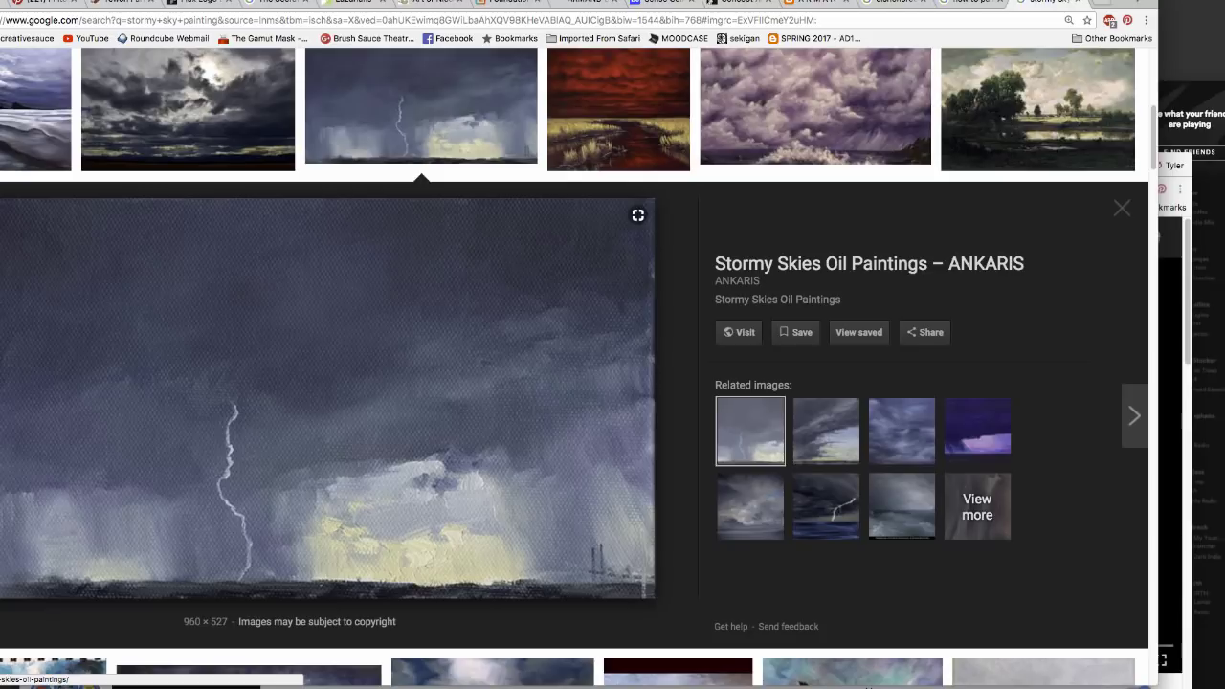
{"action": "scroll", "coordinate": [327, 398], "scroll_direction": "up", "scroll_amount": 5}
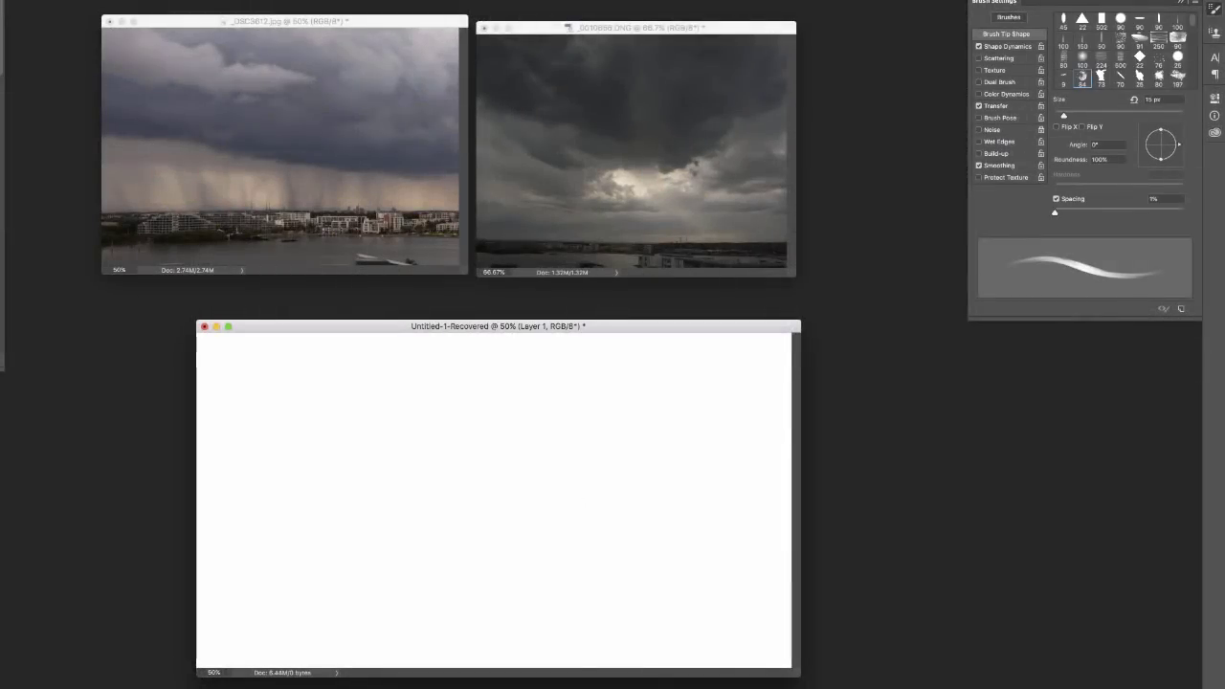
Step: Block in the blank canvas with a 316 px textured brush, using mauve edges with green and ochre bands across the middle
{"action": "right_click", "coordinate": [569, 511]}
{"action": "left_click", "coordinate": [731, 561]}
{"action": "left_click", "coordinate": [701, 561]}
{"action": "key", "text": "["}
{"action": "mouse_move", "coordinate": [354, 496]}
{"action": "left_mouse_down"}
{"action": "mouse_move", "coordinate": [266, 512]}
{"action": "mouse_move", "coordinate": [366, 661]}
{"action": "mouse_move", "coordinate": [236, 440]}
{"action": "mouse_move", "coordinate": [566, 335]}
{"action": "left_mouse_up"}
{"action": "mouse_move", "coordinate": [632, 574]}
{"action": "left_mouse_down"}
{"action": "mouse_move", "coordinate": [191, 582]}
{"action": "mouse_move", "coordinate": [711, 459]}
{"action": "mouse_move", "coordinate": [211, 469]}
{"action": "mouse_move", "coordinate": [746, 514]}
{"action": "mouse_move", "coordinate": [517, 381]}
{"action": "mouse_move", "coordinate": [686, 467]}
{"action": "left_mouse_up"}
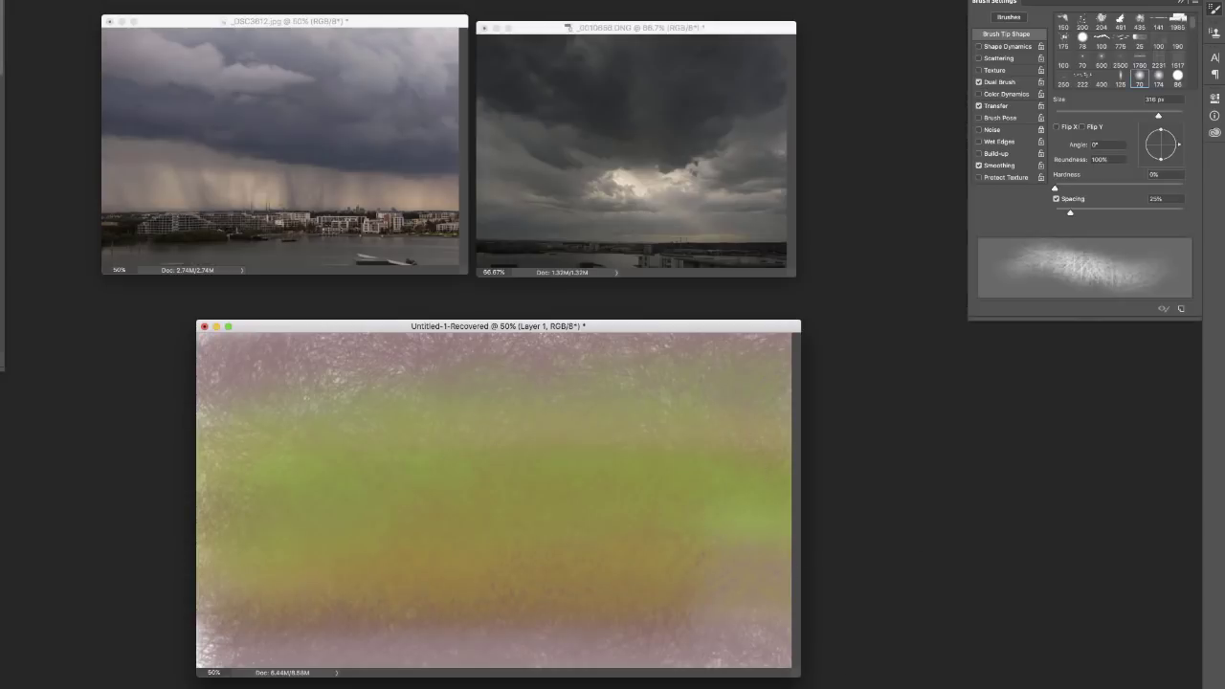
Step: Paint broad violet-blue strokes over the upper sky and muted grey-green across the middle with the textured brush
{"action": "left_click_drag", "start_coordinate": [727, 356], "coordinate": [196, 358]}
{"action": "left_click_drag", "start_coordinate": [717, 390], "coordinate": [201, 414]}
{"action": "mouse_move", "coordinate": [679, 414]}
{"action": "left_mouse_down"}
{"action": "mouse_move", "coordinate": [479, 411]}
{"action": "mouse_move", "coordinate": [624, 450]}
{"action": "left_mouse_up"}
{"action": "left_click_drag", "start_coordinate": [756, 483], "coordinate": [206, 488]}
{"action": "mouse_move", "coordinate": [206, 488]}
{"action": "left_mouse_down"}
{"action": "mouse_move", "coordinate": [708, 512]}
{"action": "mouse_move", "coordinate": [388, 520]}
{"action": "mouse_move", "coordinate": [475, 415]}
{"action": "mouse_move", "coordinate": [205, 418]}
{"action": "left_mouse_up"}
{"action": "mouse_move", "coordinate": [709, 368]}
{"action": "left_mouse_down"}
{"action": "mouse_move", "coordinate": [178, 377]}
{"action": "mouse_move", "coordinate": [402, 492]}
{"action": "mouse_move", "coordinate": [614, 514]}
{"action": "mouse_move", "coordinate": [234, 568]}
{"action": "mouse_move", "coordinate": [775, 579]}
{"action": "mouse_move", "coordinate": [164, 533]}
{"action": "mouse_move", "coordinate": [309, 569]}
{"action": "mouse_move", "coordinate": [724, 604]}
{"action": "left_mouse_up"}
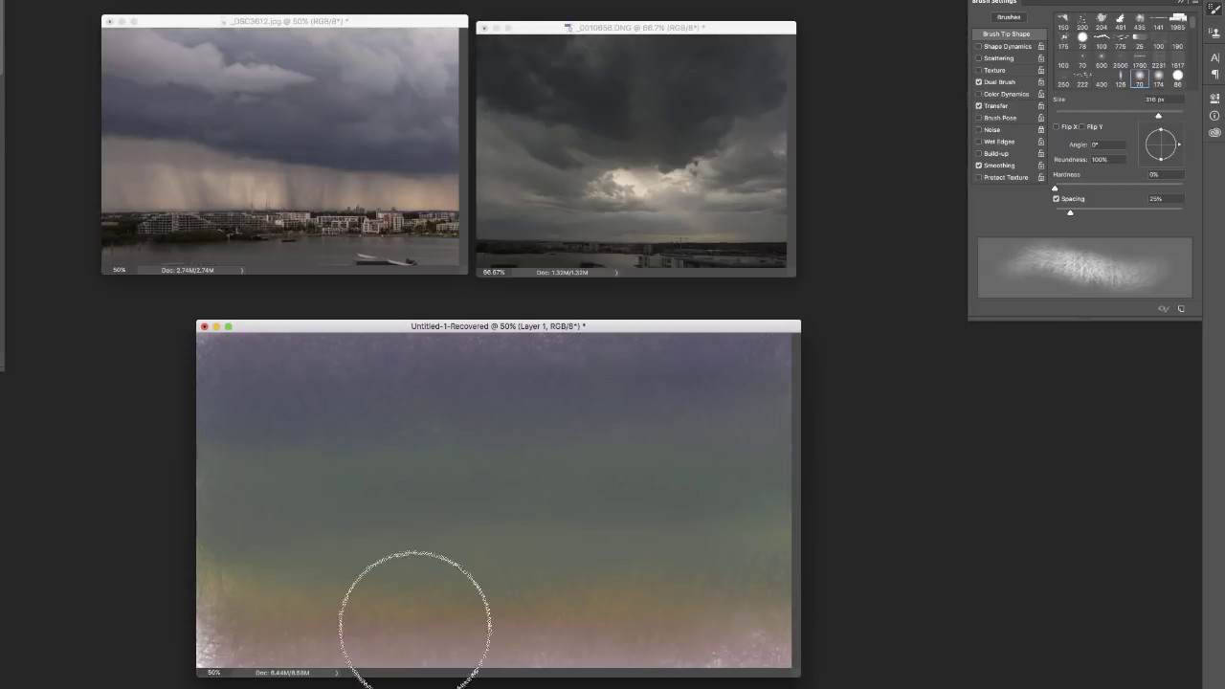
Step: Switch to the soft round brush at 396 px and blend the sky, covering the lower band with sampled grey-brown
{"action": "right_click", "coordinate": [520, 610]}
{"action": "left_click", "coordinate": [705, 479]}
{"action": "left_click_drag", "start_coordinate": [623, 350], "coordinate": [656, 350]}
{"action": "left_click_drag", "start_coordinate": [483, 593], "coordinate": [230, 626]}
{"action": "left_click", "coordinate": [469, 579], "text": "alt"}
{"action": "mouse_move", "coordinate": [576, 614]}
{"action": "left_mouse_down"}
{"action": "mouse_move", "coordinate": [435, 650]}
{"action": "mouse_move", "coordinate": [287, 661]}
{"action": "left_mouse_up"}
{"action": "mouse_move", "coordinate": [248, 359]}
{"action": "left_mouse_down"}
{"action": "mouse_move", "coordinate": [695, 361]}
{"action": "mouse_move", "coordinate": [708, 368]}
{"action": "mouse_move", "coordinate": [559, 389]}
{"action": "mouse_move", "coordinate": [744, 408]}
{"action": "mouse_move", "coordinate": [622, 445]}
{"action": "mouse_move", "coordinate": [259, 464]}
{"action": "mouse_move", "coordinate": [230, 507]}
{"action": "left_mouse_up"}
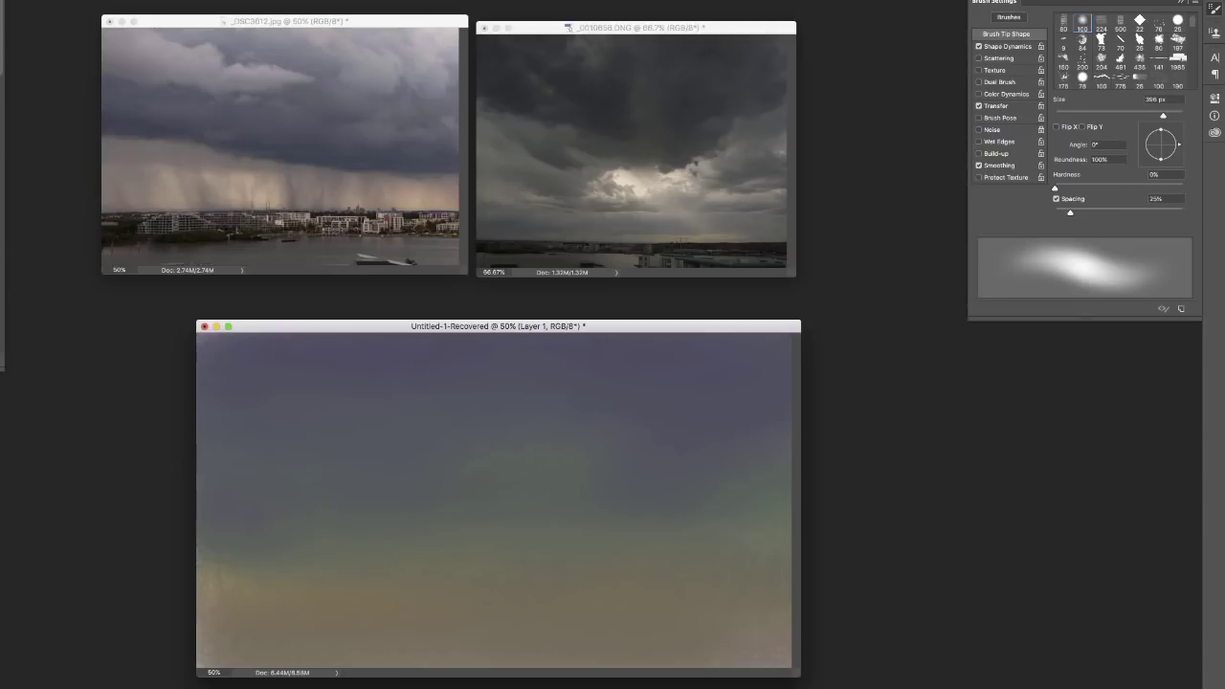
Step: Deepen the top of the sky with dark violet strokes from edge to edge using the soft brush
{"action": "scroll", "coordinate": [566, 520], "scroll_direction": "down", "scroll_amount": 2}
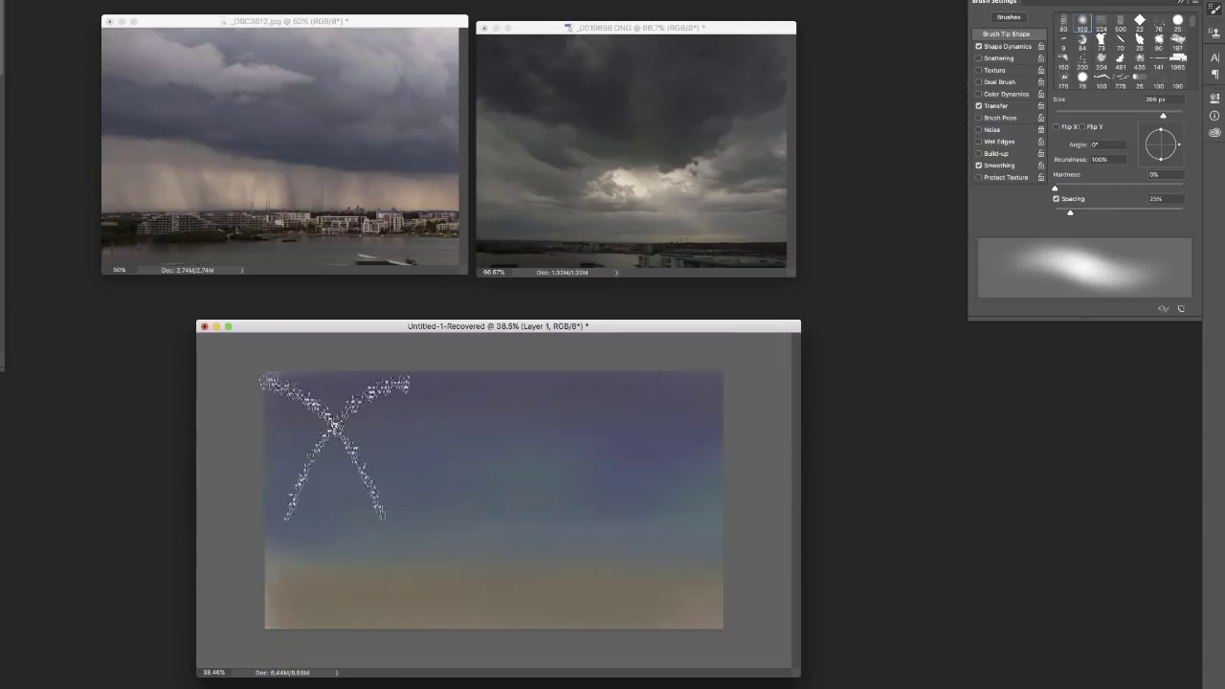
{"action": "left_click_drag", "start_coordinate": [710, 356], "coordinate": [604, 354]}
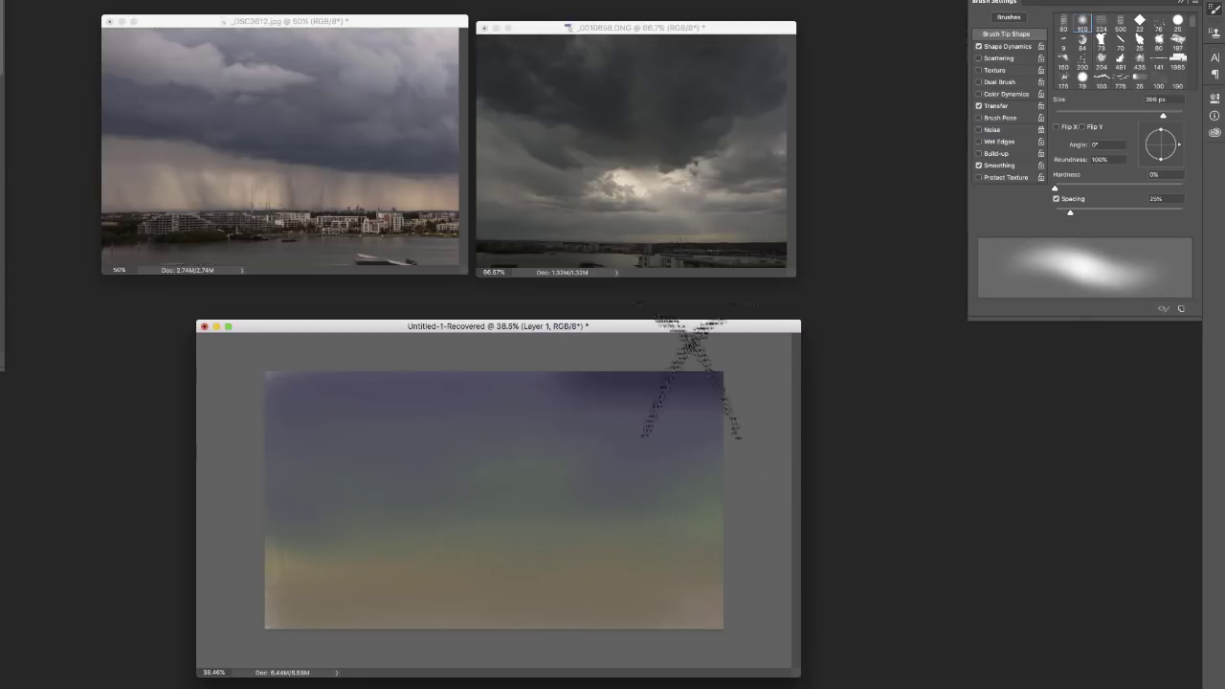
{"action": "left_click_drag", "start_coordinate": [710, 356], "coordinate": [493, 354]}
{"action": "left_click_drag", "start_coordinate": [288, 375], "coordinate": [839, 383]}
Step: Switch to the textured brush at 380 px and paint an olive-brown band across the lower sky
{"action": "right_click", "coordinate": [549, 460]}
{"action": "left_click", "coordinate": [734, 561]}
{"action": "left_click", "coordinate": [673, 560]}
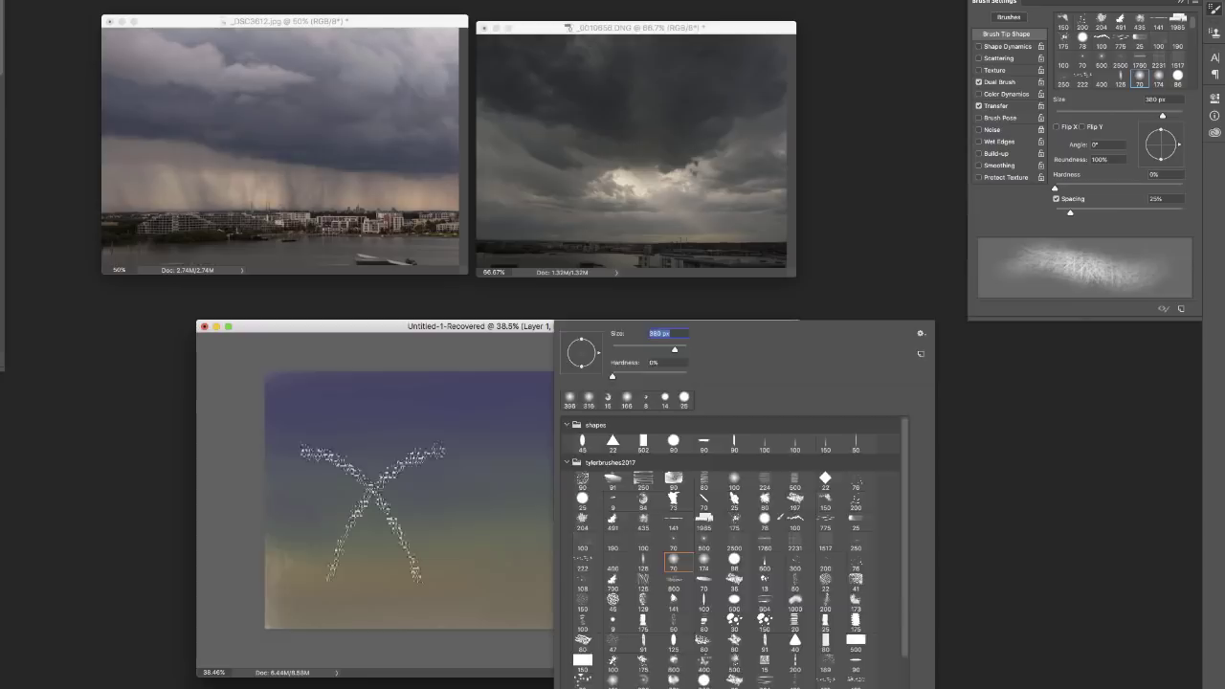
{"action": "key", "text": "Return"}
{"action": "left_click_drag", "start_coordinate": [708, 569], "coordinate": [287, 564]}
{"action": "left_click_drag", "start_coordinate": [555, 589], "coordinate": [287, 588]}
Step: Add a new layer and brush teal-green across the horizon area and grey-blue across the upper sky
{"action": "key", "text": "super+shift+n"}
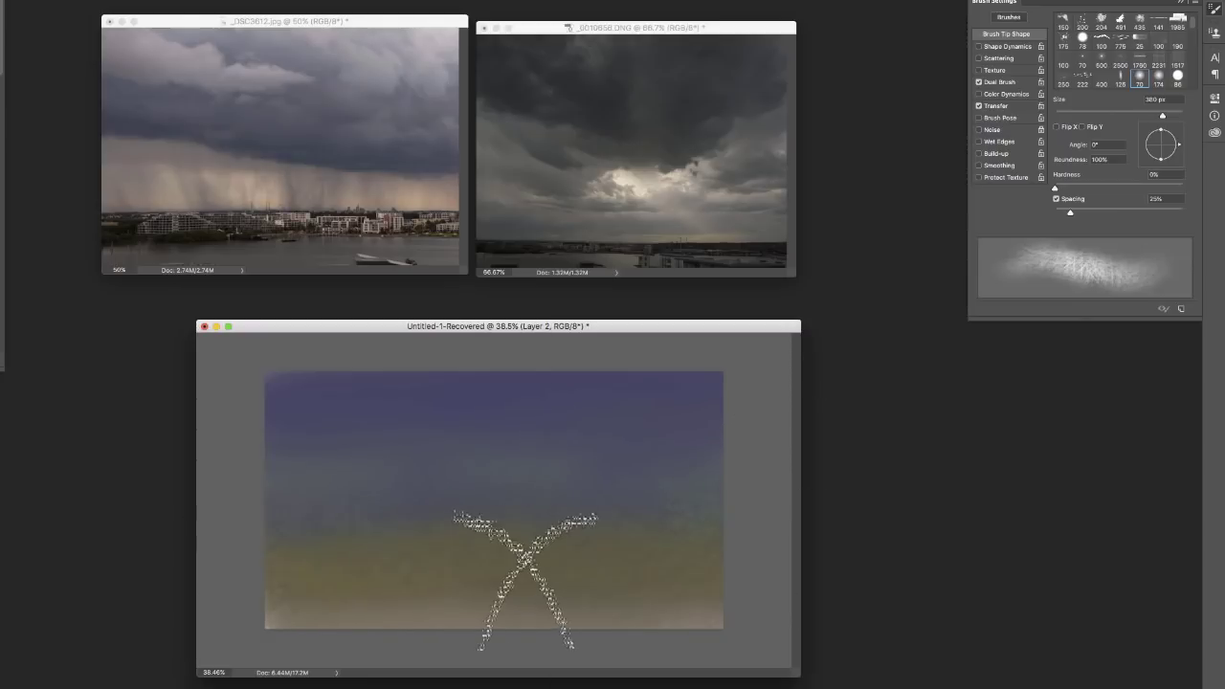
{"action": "left_click_drag", "start_coordinate": [268, 536], "coordinate": [704, 546]}
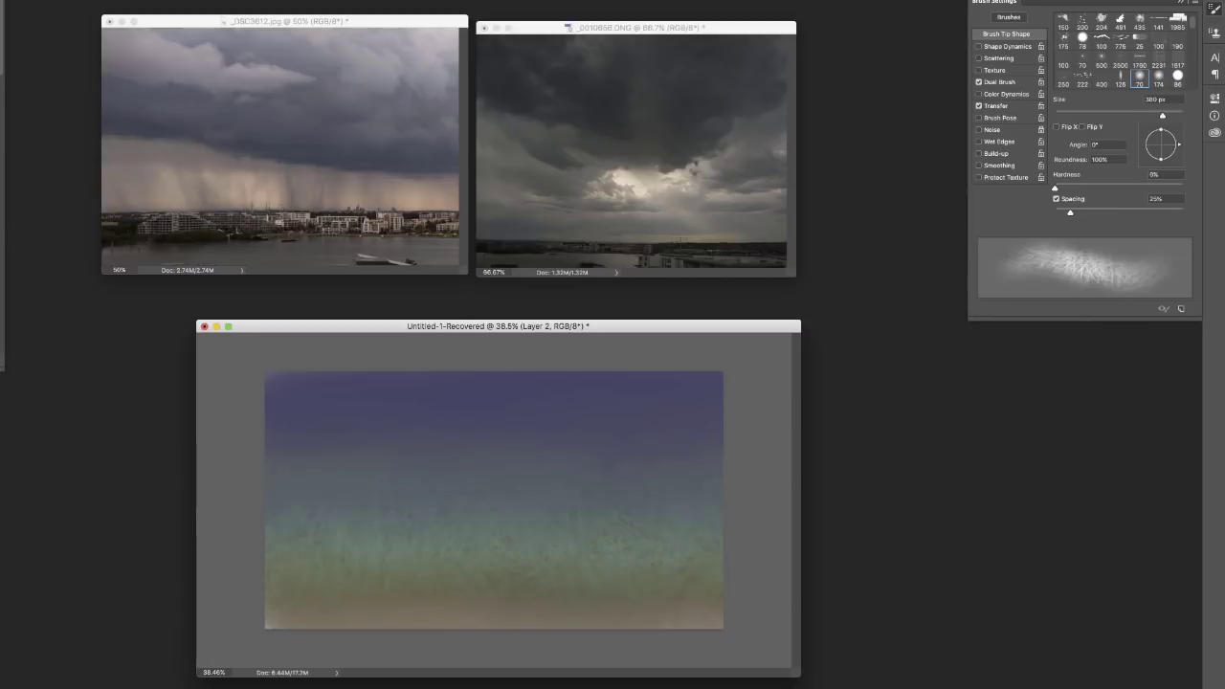
{"action": "left_click_drag", "start_coordinate": [330, 441], "coordinate": [705, 412]}
{"action": "left_click_drag", "start_coordinate": [277, 536], "coordinate": [713, 536]}
{"action": "left_click_drag", "start_coordinate": [703, 411], "coordinate": [287, 416]}
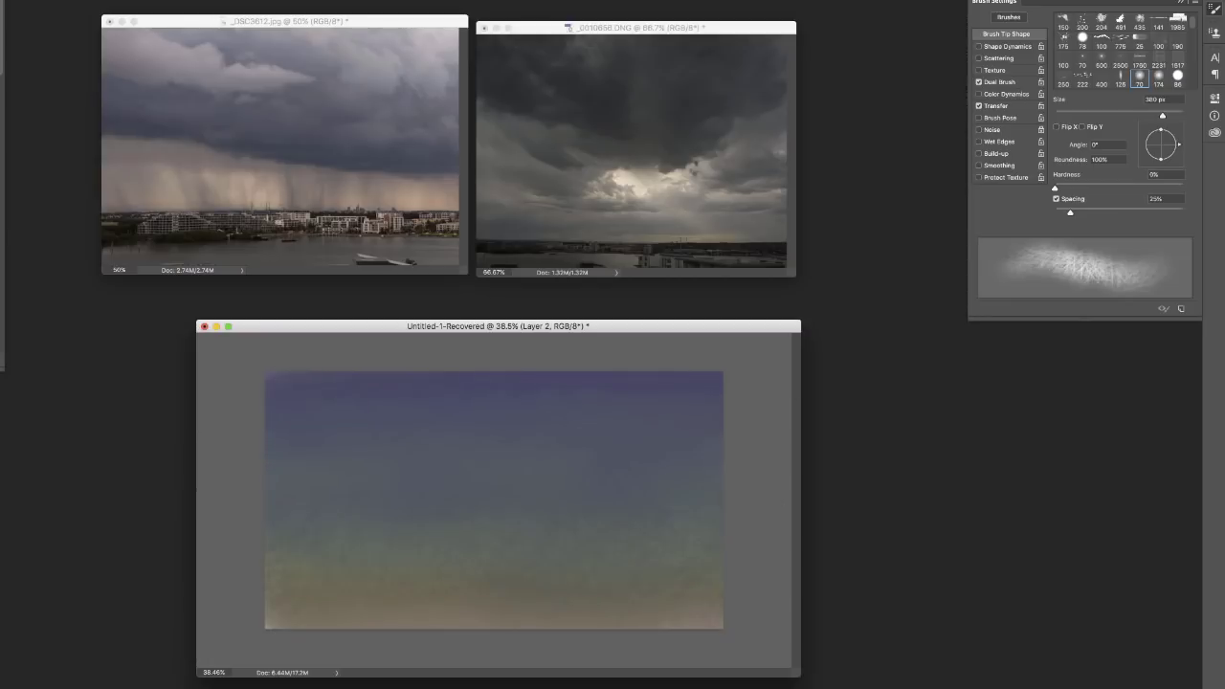
Step: Glaze the lower sky with warm orange-brown and soften the transition into the blue with muted green strokes
{"action": "mouse_move", "coordinate": [728, 622]}
{"action": "left_mouse_down"}
{"action": "mouse_move", "coordinate": [621, 539]}
{"action": "mouse_move", "coordinate": [297, 593]}
{"action": "left_mouse_up"}
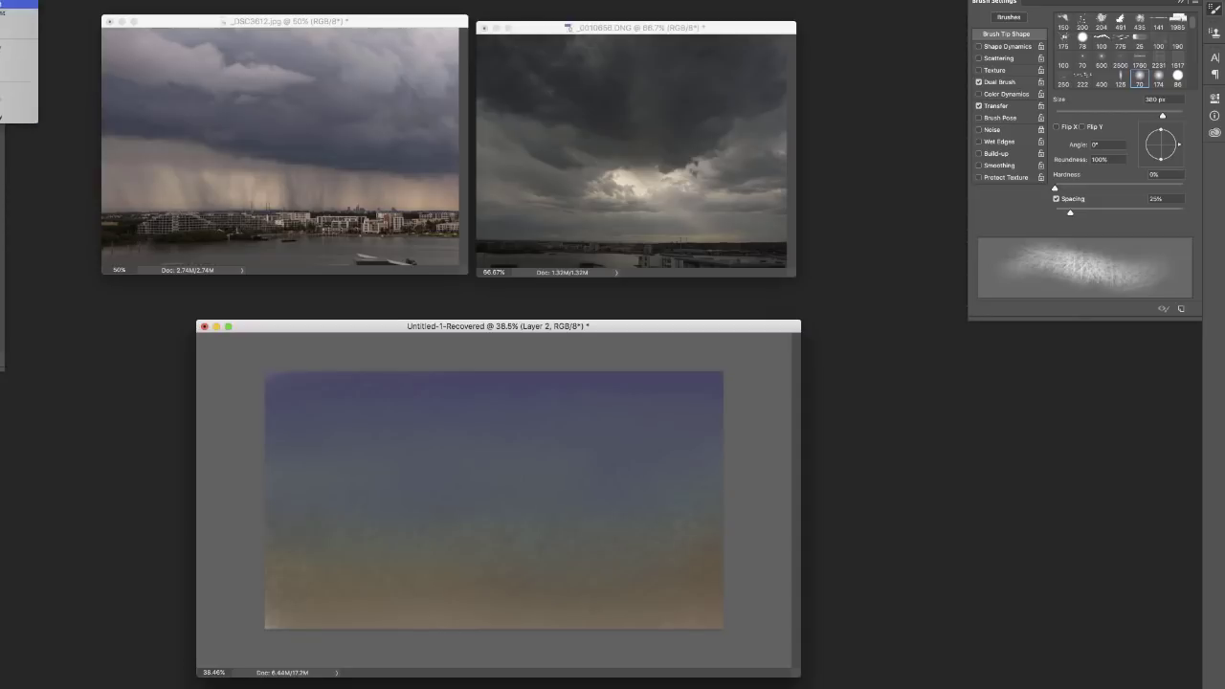
{"action": "mouse_move", "coordinate": [781, 604]}
{"action": "left_mouse_down"}
{"action": "mouse_move", "coordinate": [508, 562]}
{"action": "mouse_move", "coordinate": [251, 596]}
{"action": "mouse_move", "coordinate": [819, 572]}
{"action": "mouse_move", "coordinate": [410, 529]}
{"action": "mouse_move", "coordinate": [209, 521]}
{"action": "left_mouse_up"}
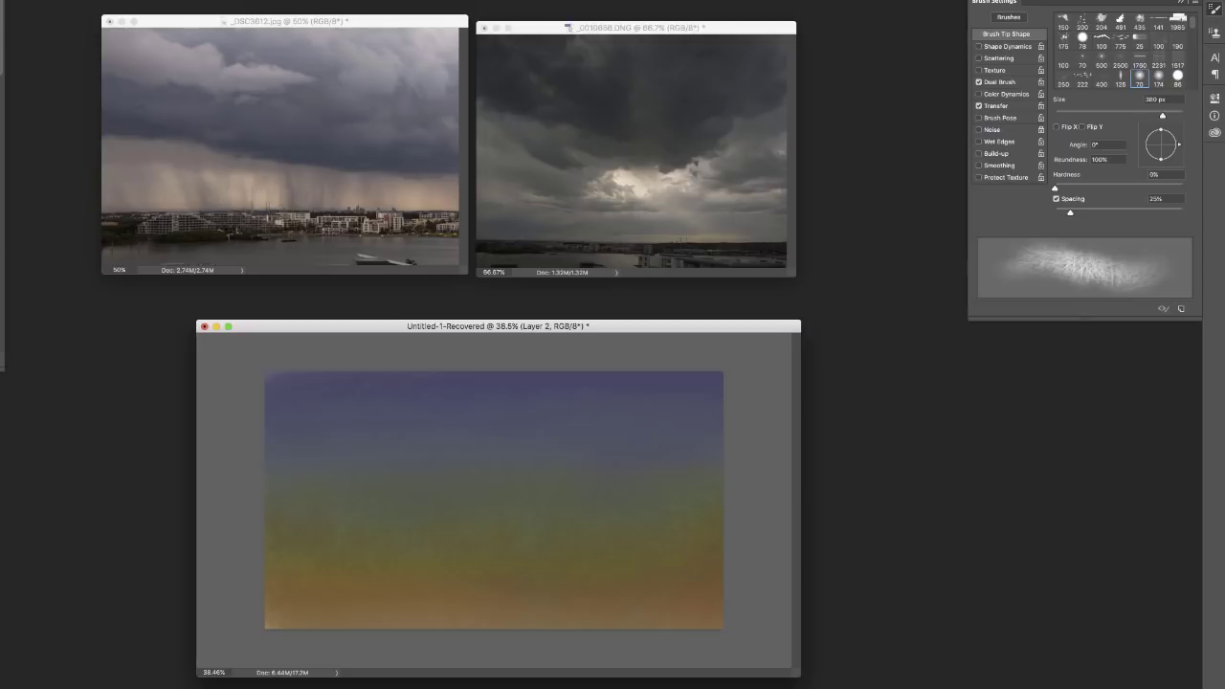
{"action": "mouse_move", "coordinate": [219, 507]}
{"action": "left_mouse_down"}
{"action": "mouse_move", "coordinate": [283, 465]}
{"action": "mouse_move", "coordinate": [820, 507]}
{"action": "left_mouse_up"}
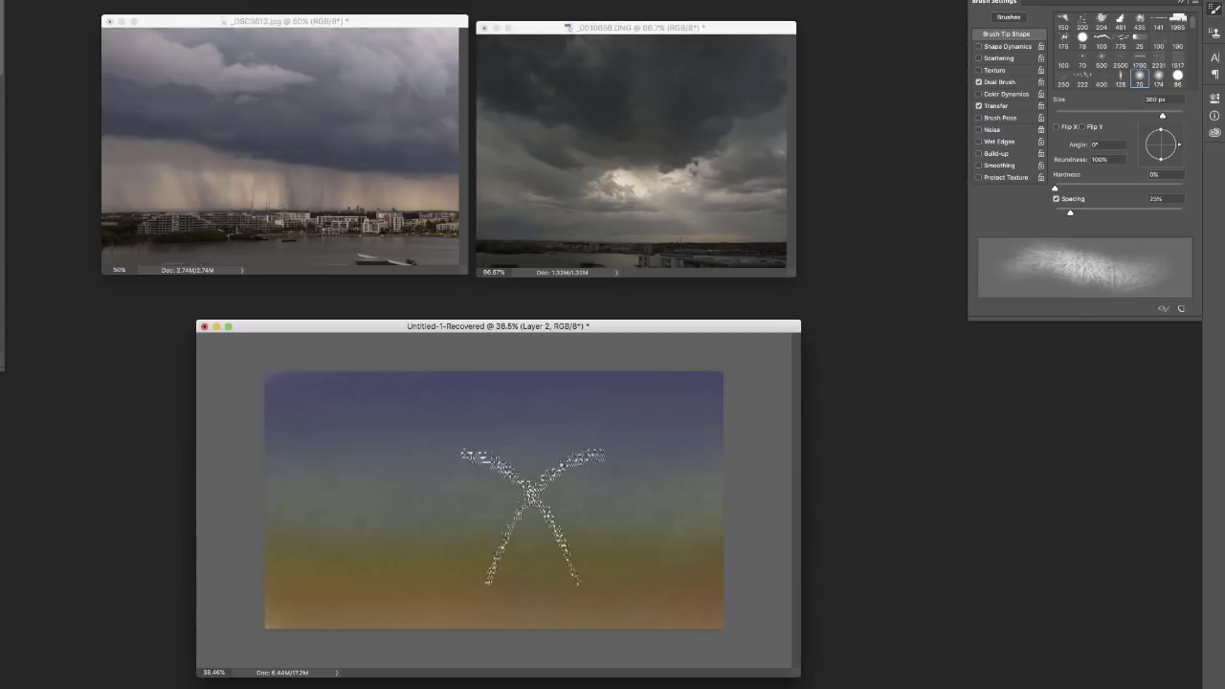
{"action": "mouse_move", "coordinate": [354, 476]}
{"action": "left_mouse_down"}
{"action": "mouse_move", "coordinate": [285, 409]}
{"action": "mouse_move", "coordinate": [737, 402]}
{"action": "left_mouse_up"}
Step: Switch to the soft round brush at 444 px and blend muted violet-grey over the upper sky
{"action": "right_click", "coordinate": [571, 459]}
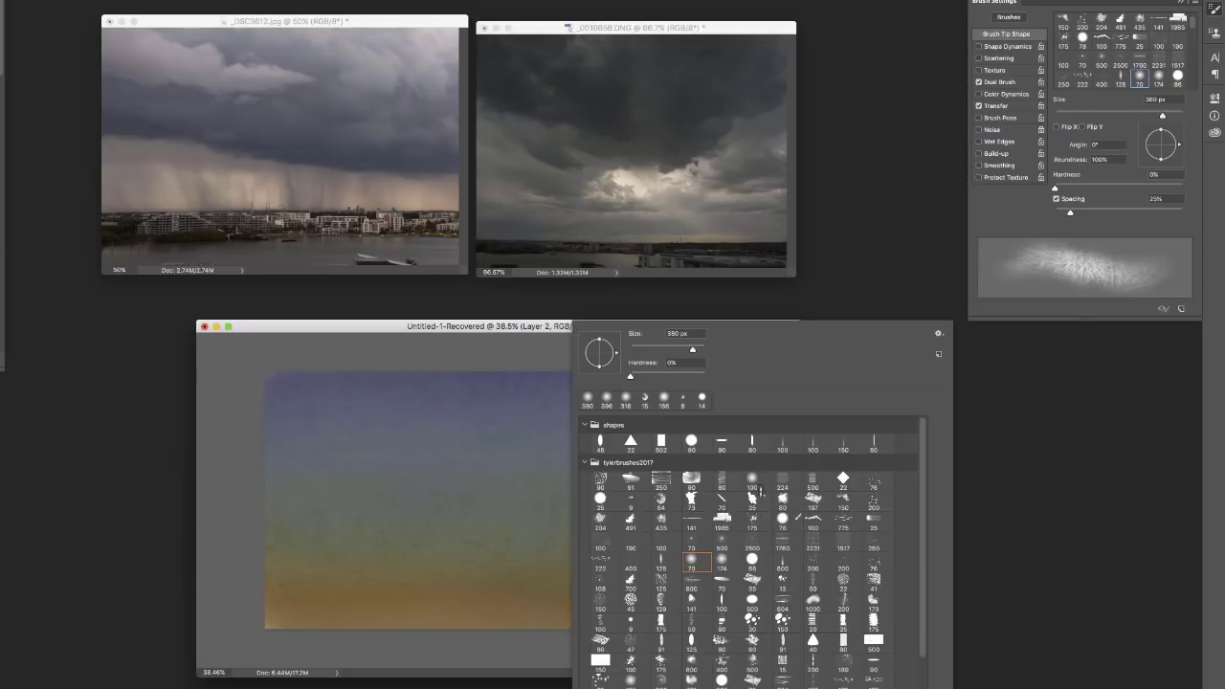
{"action": "left_click", "coordinate": [753, 480]}
{"action": "key", "text": "Return"}
{"action": "mouse_move", "coordinate": [199, 358]}
{"action": "left_mouse_down"}
{"action": "mouse_move", "coordinate": [799, 382]}
{"action": "mouse_move", "coordinate": [269, 426]}
{"action": "mouse_move", "coordinate": [629, 494]}
{"action": "left_mouse_up"}
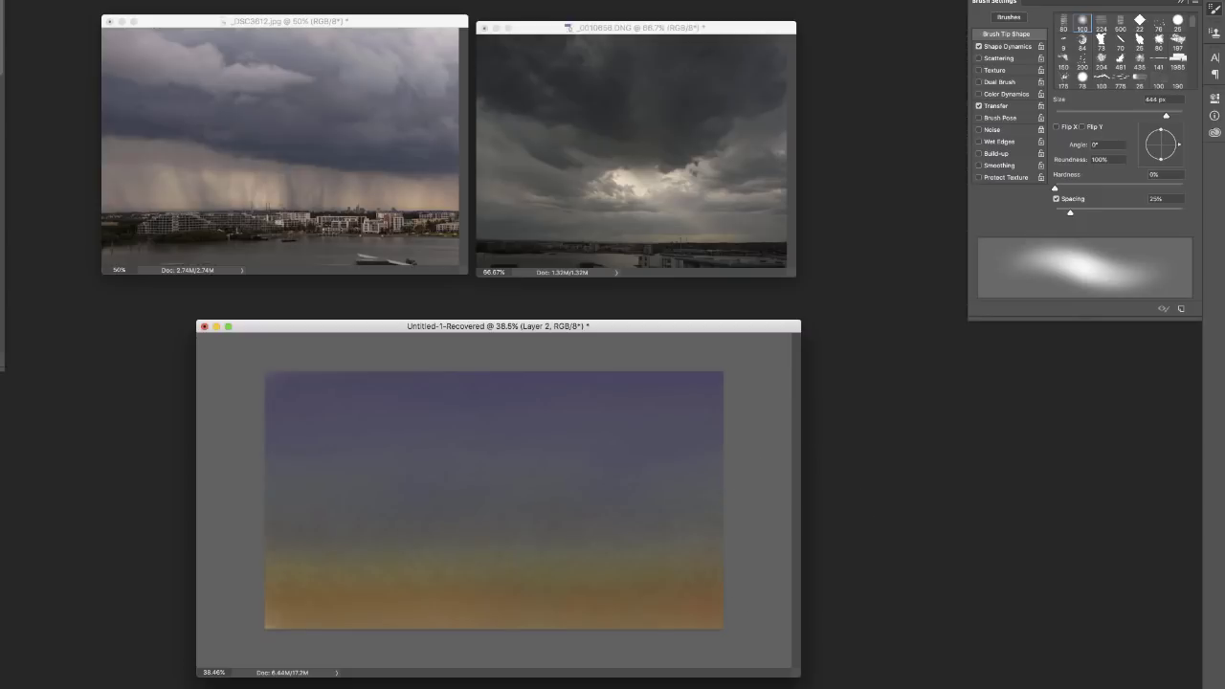
Step: Step back through the last strokes and apply an adjustment that darkens and desaturates the painted sky
{"action": "key", "text": "super+alt+z"}
{"action": "key", "text": "super+alt+z"}
{"action": "key", "text": "super+alt+z"}
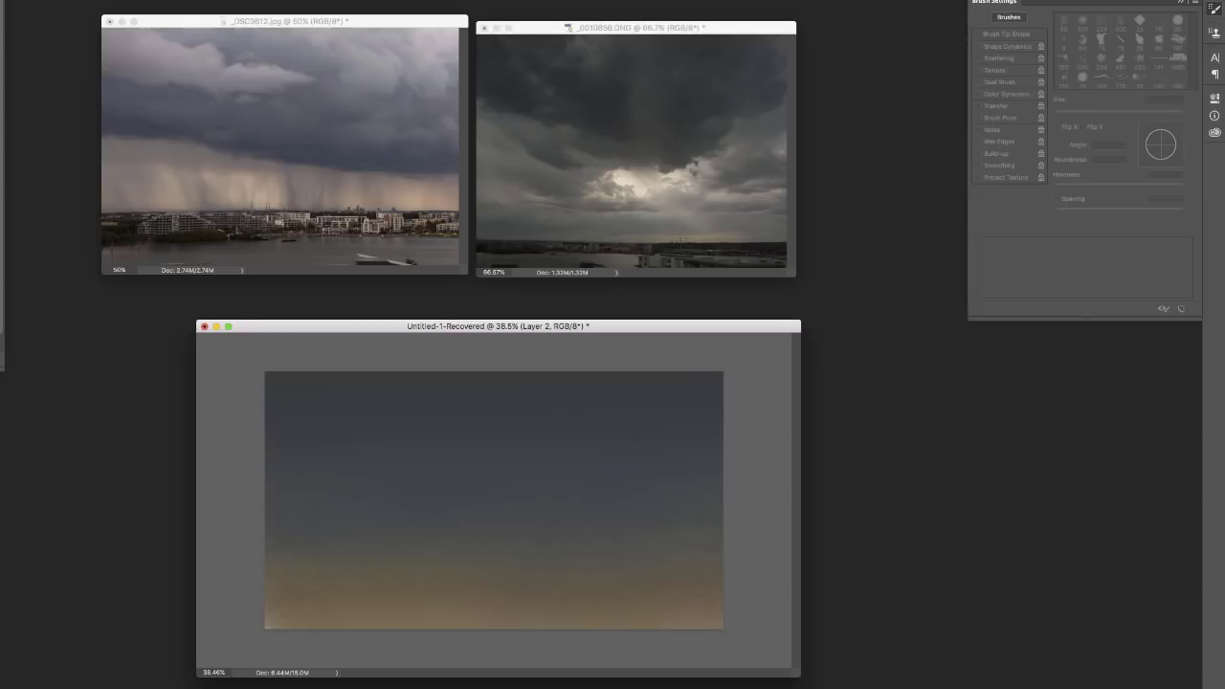
{"action": "key", "text": "Return"}
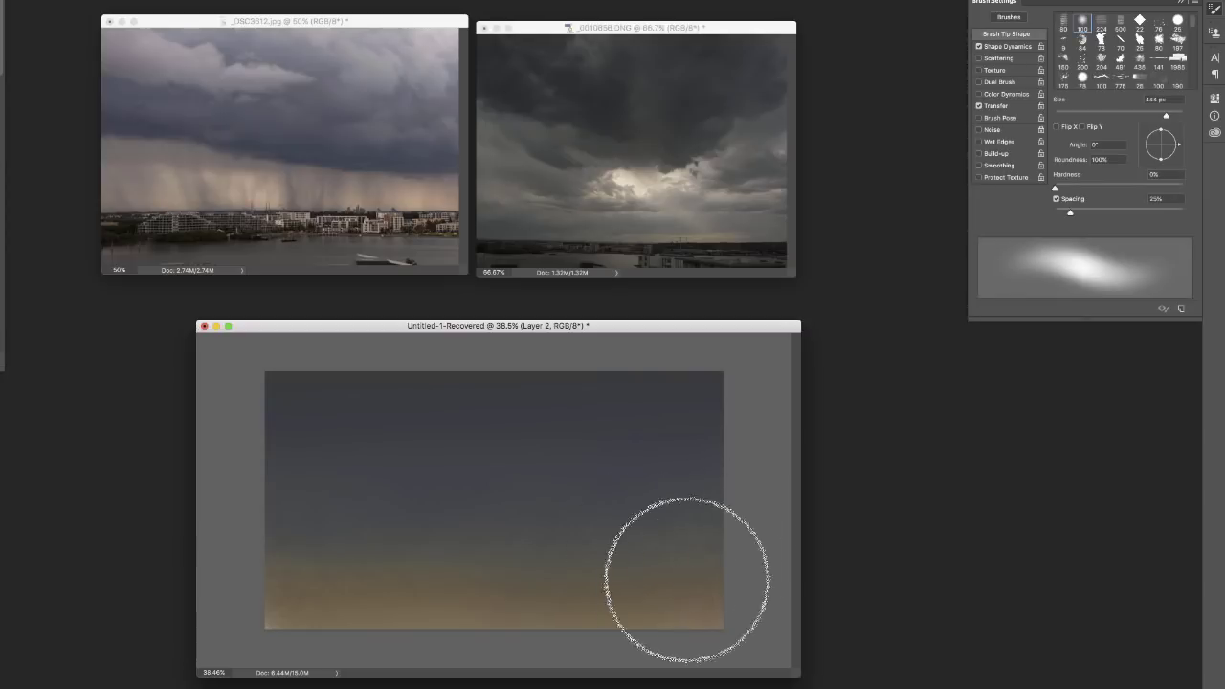
Step: Paint a warm glow above the horizon with wide reddish-brown and ochre strokes of the soft brush
{"action": "left_click_drag", "start_coordinate": [716, 580], "coordinate": [258, 573]}
{"action": "mouse_move", "coordinate": [682, 555]}
{"action": "left_mouse_down"}
{"action": "mouse_move", "coordinate": [278, 570]}
{"action": "mouse_move", "coordinate": [771, 538]}
{"action": "mouse_move", "coordinate": [370, 559]}
{"action": "left_mouse_up"}
{"action": "left_click_drag", "start_coordinate": [291, 558], "coordinate": [766, 561]}
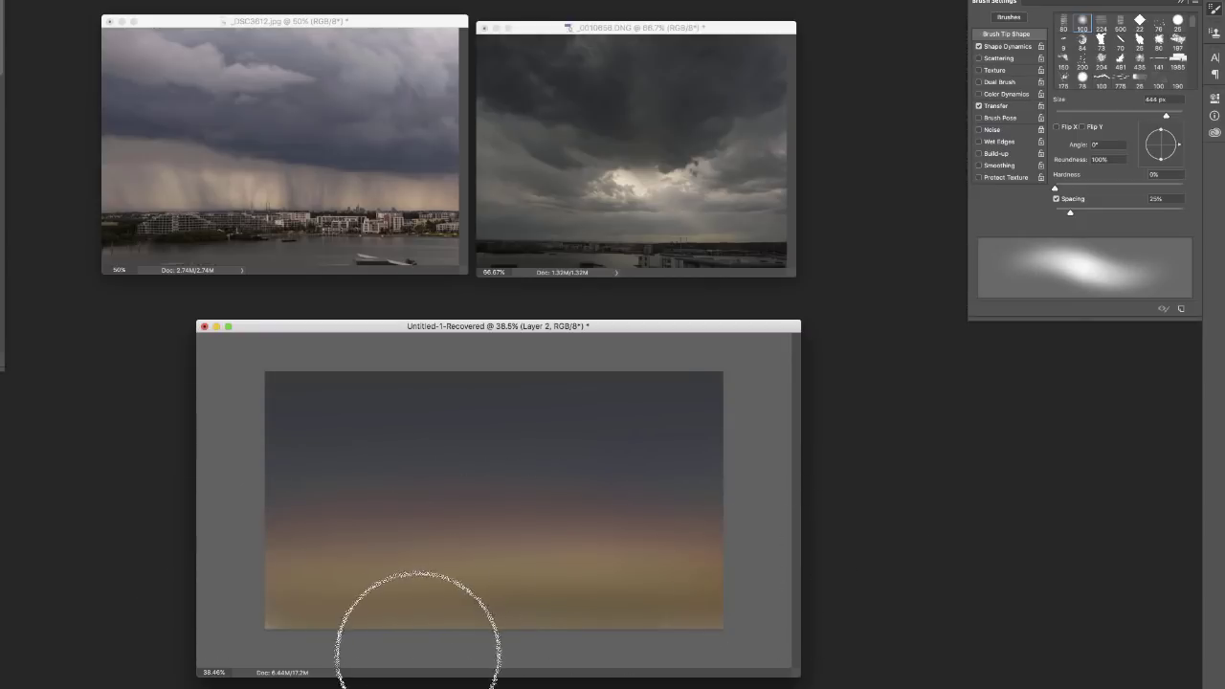
Step: Choose a speckled dual-tip brush at 476 px and sweep ochre texture across the lower sky
{"action": "right_click", "coordinate": [648, 572]}
{"action": "left_click", "coordinate": [743, 566]}
{"action": "left_click", "coordinate": [763, 566]}
{"action": "left_click", "coordinate": [646, 603]}
{"action": "left_click", "coordinate": [648, 687]}
{"action": "left_click", "coordinate": [738, 680]}
{"action": "left_click", "coordinate": [603, 398]}
{"action": "left_click_drag", "start_coordinate": [402, 574], "coordinate": [796, 591]}
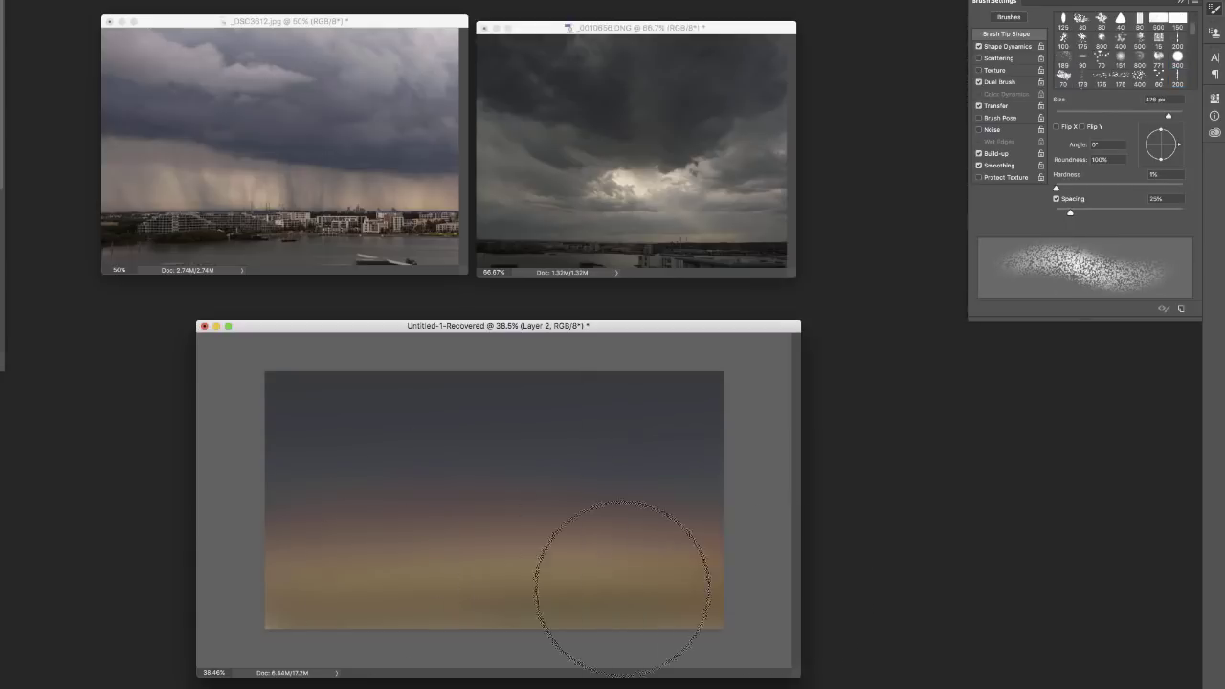
Step: Switch the speckled brush to 380 px and add more grain to the lower sky
{"action": "right_click", "coordinate": [557, 553]}
{"action": "left_click", "coordinate": [587, 399]}
{"action": "left_click", "coordinate": [246, 587]}
{"action": "scroll", "coordinate": [613, 482], "scroll_direction": "up", "scroll_amount": 5}
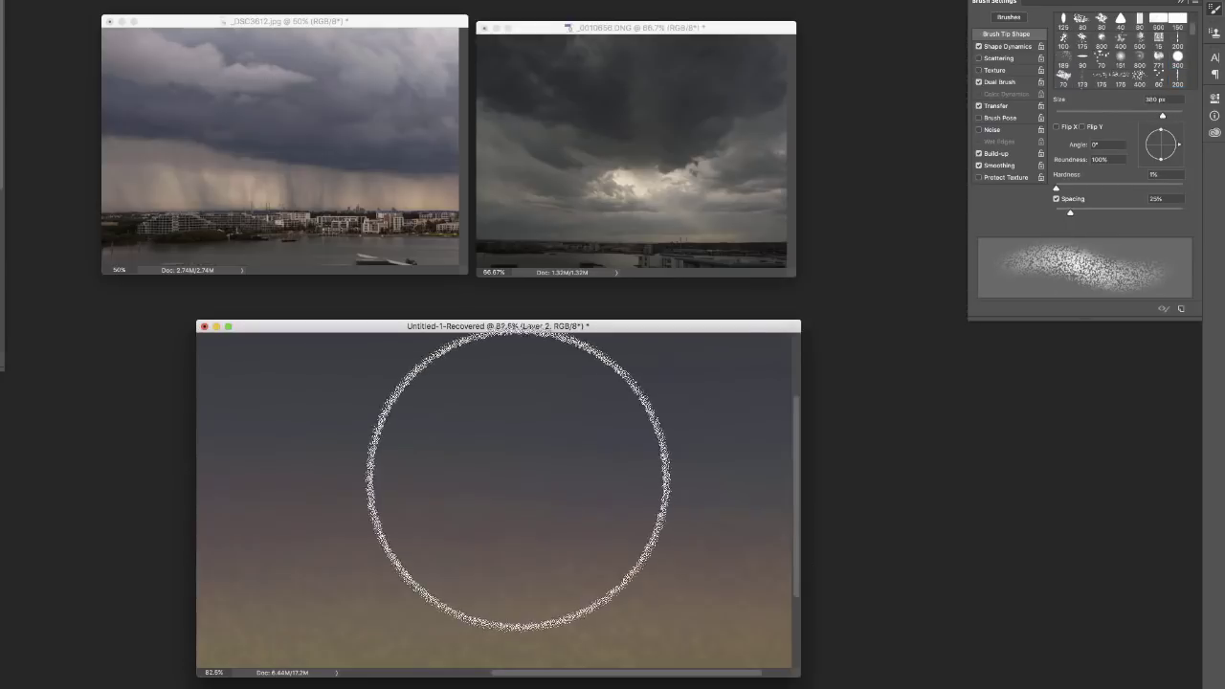
Step: Merge Layer 2 down into Layer 1
{"action": "key", "text": "super+minus"}
{"action": "key", "text": "super+minus"}
{"action": "key", "text": "super+minus"}
{"action": "key", "text": "super+e"}
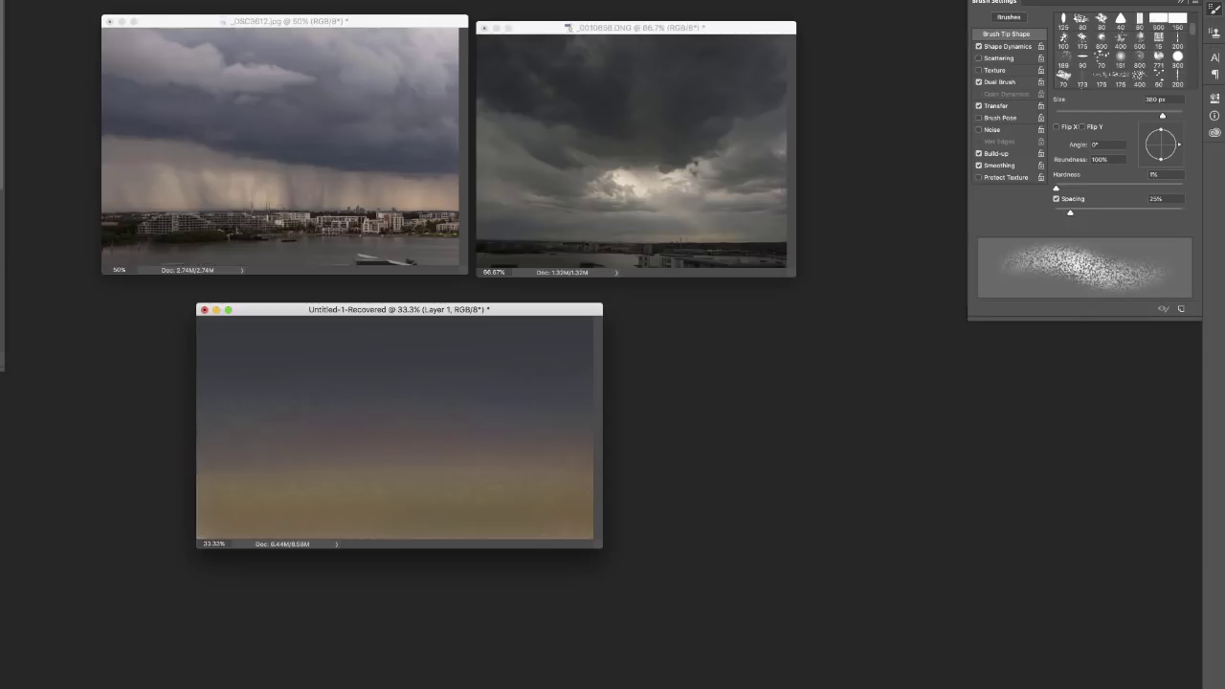
{"action": "key", "text": "super+plus"}
{"action": "key", "text": "super+minus"}
{"action": "key", "text": "super+minus"}
{"action": "key", "text": "super+plus"}
Step: Paint a blue-grey haze across the middle of the sky with the 444 px soft brush, undoing and repeating strokes as needed
{"action": "key", "text": "b"}
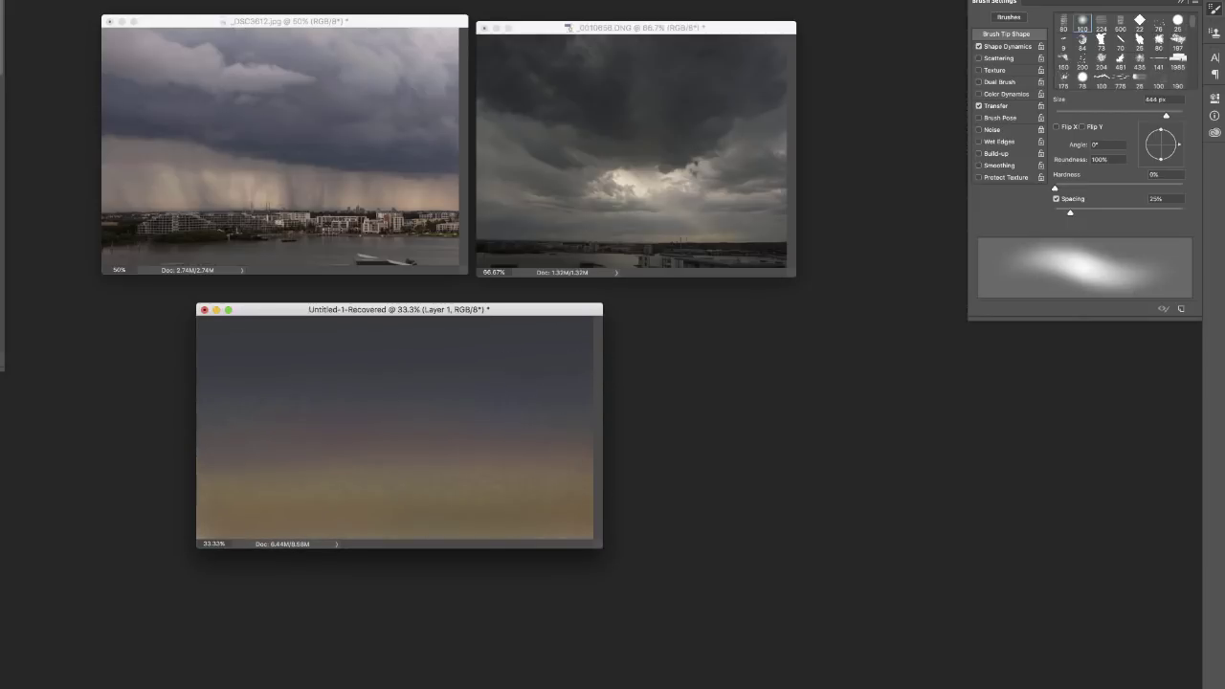
{"action": "mouse_move", "coordinate": [320, 483]}
{"action": "left_mouse_down"}
{"action": "mouse_move", "coordinate": [559, 464]}
{"action": "mouse_move", "coordinate": [172, 476]}
{"action": "left_mouse_up"}
{"action": "left_click", "coordinate": [2, 2]}
{"action": "left_click", "coordinate": [17, 65]}
{"action": "key", "text": "super+z"}
{"action": "left_click_drag", "start_coordinate": [536, 477], "coordinate": [123, 470]}
{"action": "key", "text": "super+z"}
{"action": "left_click_drag", "start_coordinate": [220, 460], "coordinate": [612, 463]}
{"action": "key", "text": "super+z"}
{"action": "left_click_drag", "start_coordinate": [211, 469], "coordinate": [689, 471]}
{"action": "key", "text": "super+z"}
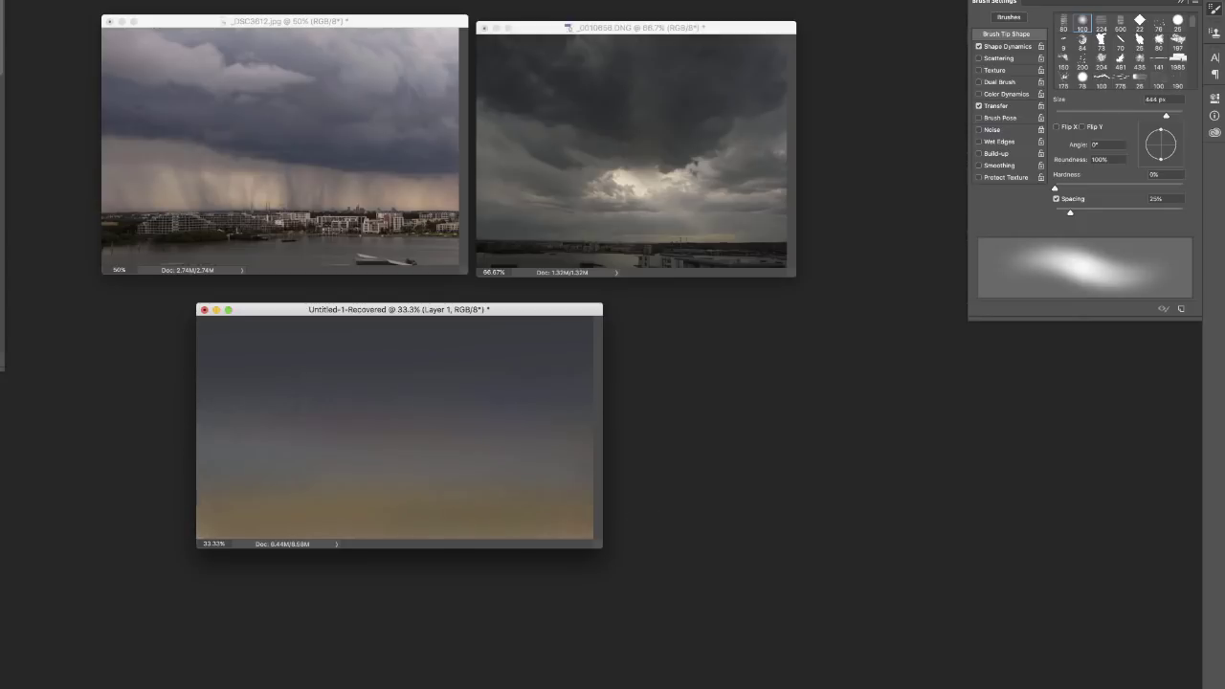
Step: Try lightening the right part of the sky with a very large soft brush dab and undo it
{"action": "right_click", "coordinate": [454, 451]}
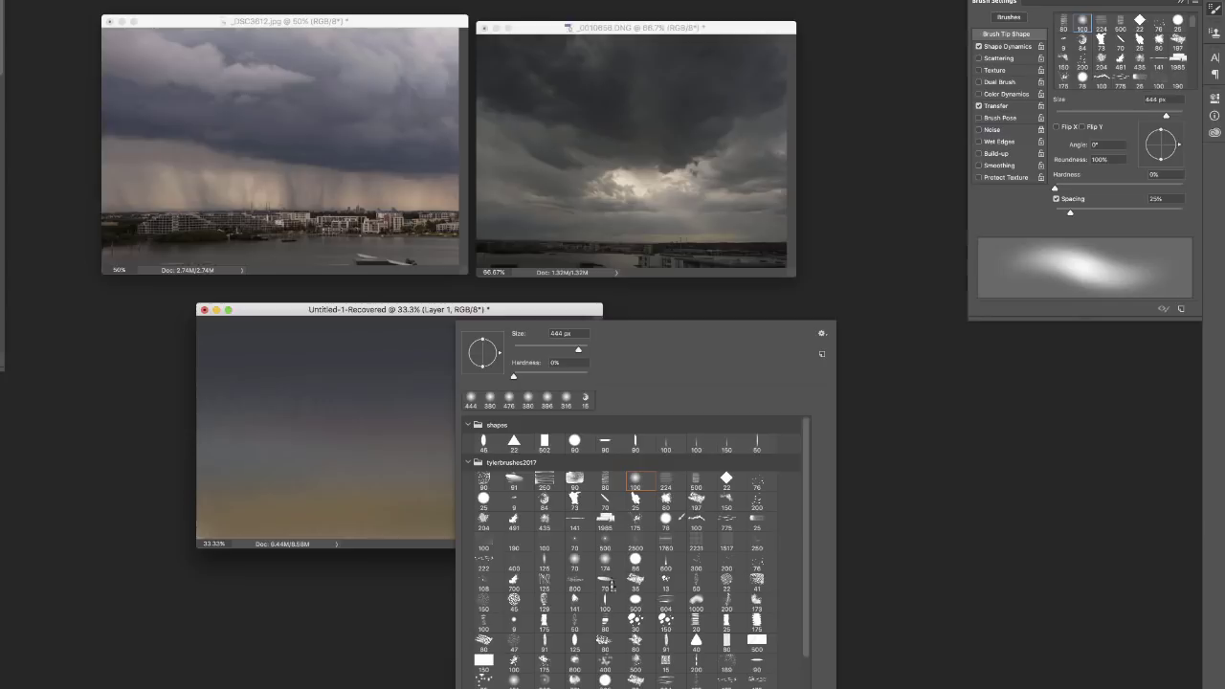
{"action": "left_click", "coordinate": [612, 580]}
{"action": "left_click", "coordinate": [335, 439]}
{"action": "left_click", "coordinate": [498, 415]}
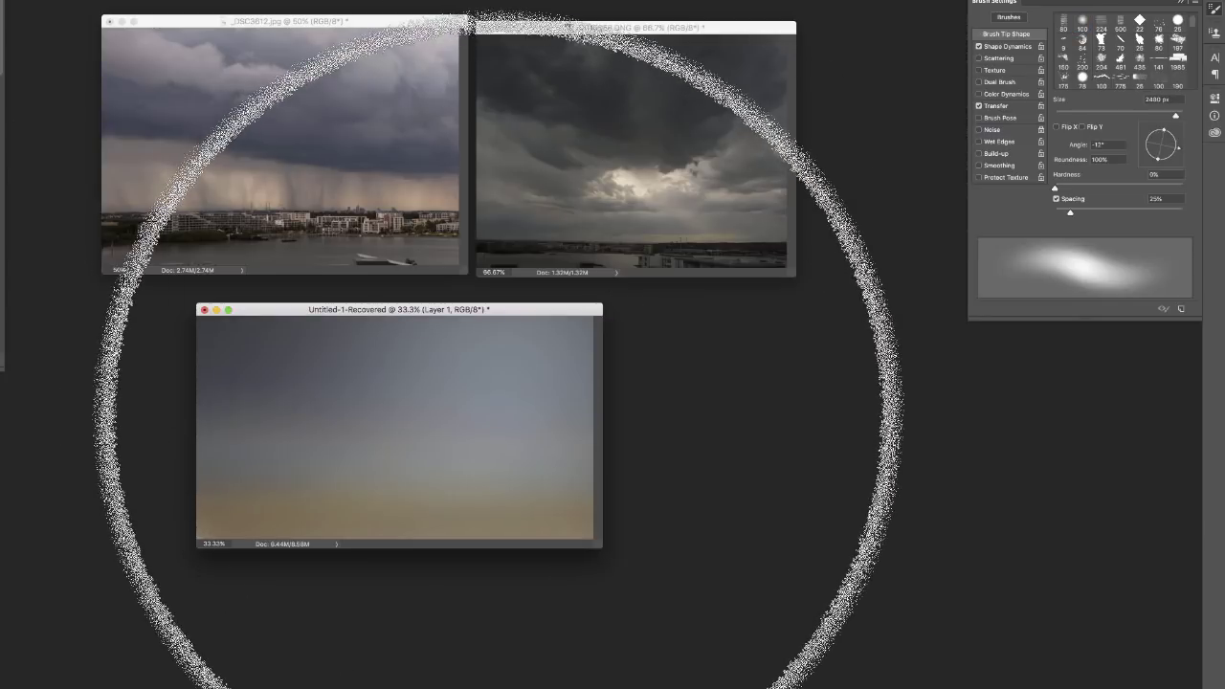
{"action": "key", "text": "super+z"}
Step: Darken the upper sky with broad soft-brush strokes
{"action": "right_click", "coordinate": [528, 392]}
{"action": "left_click", "coordinate": [586, 309]}
{"action": "right_click", "coordinate": [510, 392]}
{"action": "left_click_drag", "start_coordinate": [640, 349], "coordinate": [593, 350]}
{"action": "left_click", "coordinate": [425, 324]}
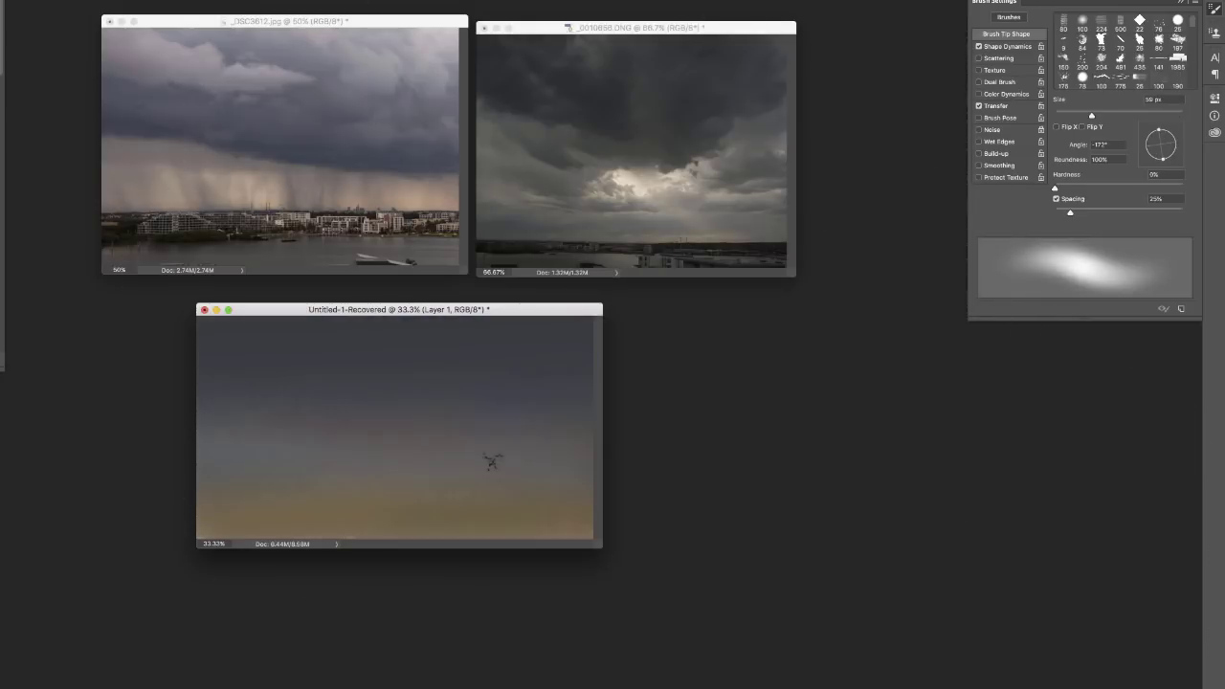
Step: Paint vertical streaks in the middle of the sky with the painterly 125 brush at 220 px and undo the last ones
{"action": "key", "text": "super+plus"}
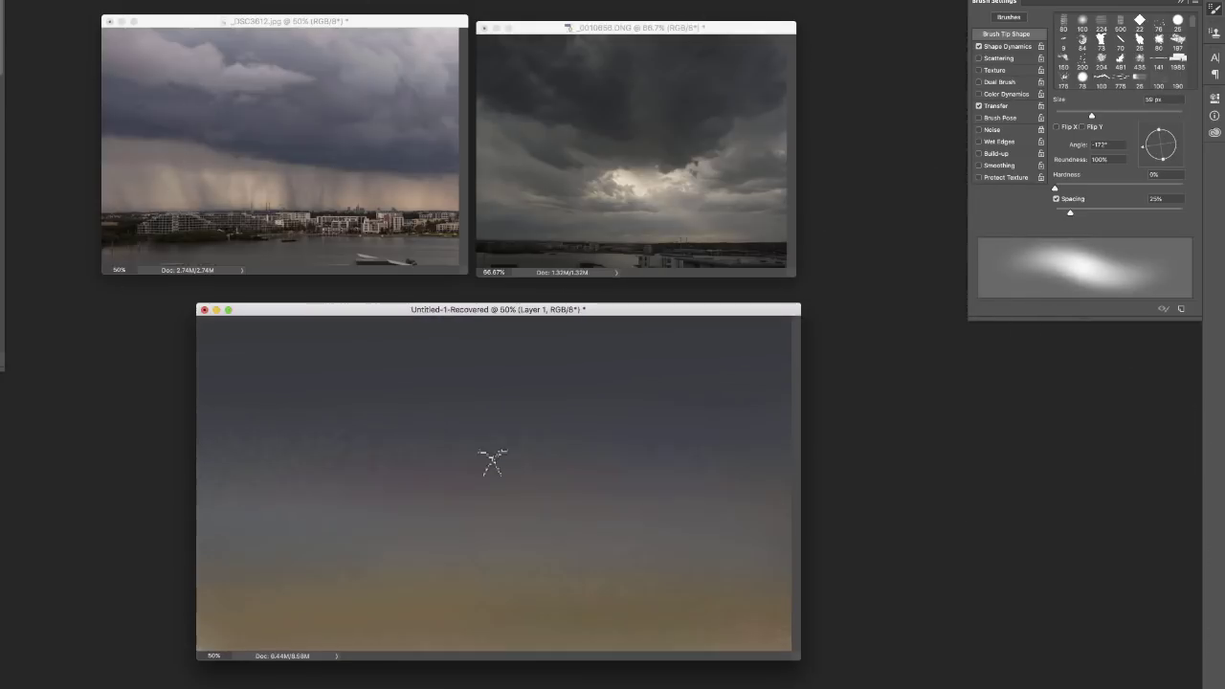
{"action": "right_click", "coordinate": [591, 445]}
{"action": "left_click_drag", "start_coordinate": [673, 349], "coordinate": [770, 349]}
{"action": "key", "text": "Return"}
{"action": "right_click", "coordinate": [657, 445]}
{"action": "scroll", "coordinate": [885, 517], "scroll_direction": "down", "scroll_amount": 5}
{"action": "left_click", "coordinate": [930, 571]}
{"action": "left_click_drag", "start_coordinate": [421, 381], "coordinate": [414, 500]}
{"action": "left_click_drag", "start_coordinate": [337, 376], "coordinate": [335, 431]}
{"action": "left_click_drag", "start_coordinate": [323, 383], "coordinate": [297, 448]}
{"action": "key", "text": "super+z"}
{"action": "key", "text": "super+alt+z"}
Step: Enlarge the textured brush to 364 px and paint faint vertical rain-like streaks across the whole upper sky
{"action": "right_click", "coordinate": [348, 393]}
{"action": "left_click_drag", "start_coordinate": [511, 349], "coordinate": [521, 348]}
{"action": "key", "text": "Return"}
{"action": "left_click_drag", "start_coordinate": [270, 386], "coordinate": [287, 450]}
{"action": "left_click_drag", "start_coordinate": [358, 383], "coordinate": [365, 492]}
{"action": "left_click_drag", "start_coordinate": [458, 383], "coordinate": [463, 505]}
{"action": "left_click_drag", "start_coordinate": [555, 372], "coordinate": [554, 454]}
{"action": "left_click_drag", "start_coordinate": [660, 369], "coordinate": [689, 421]}
{"action": "key", "text": "super+Tab"}
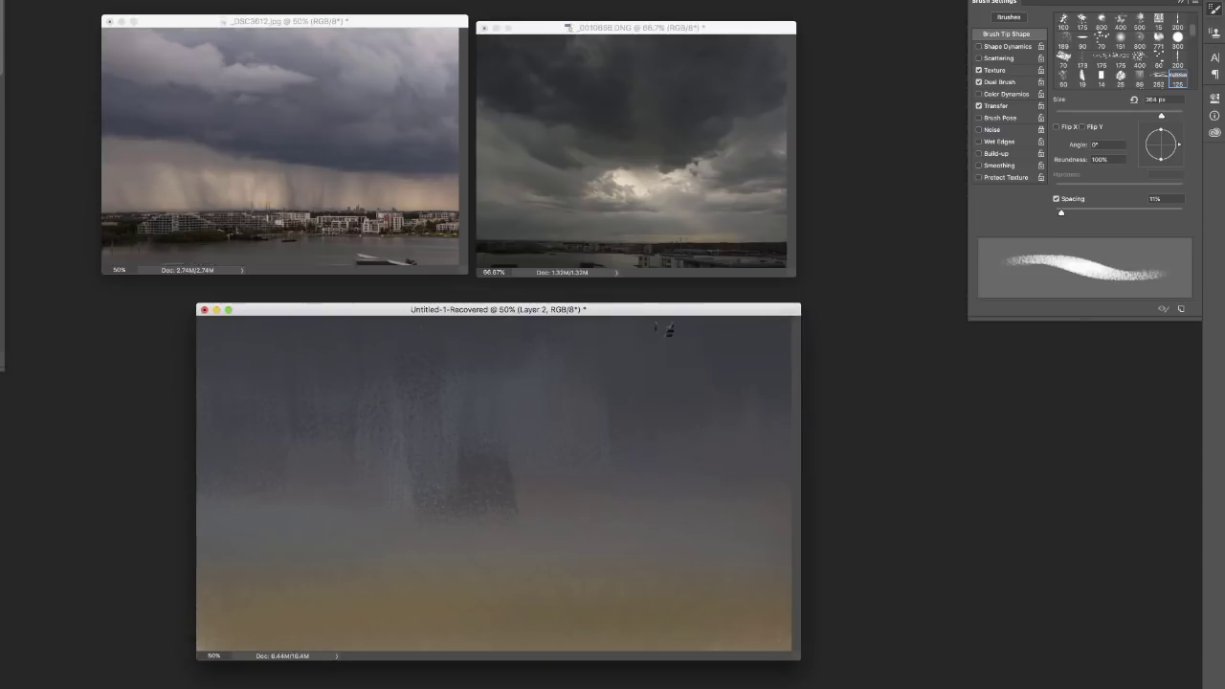
Step: Brush over the streaks right of the sky's centre with the painterly 31 brush at 182 px
{"action": "right_click", "coordinate": [661, 333]}
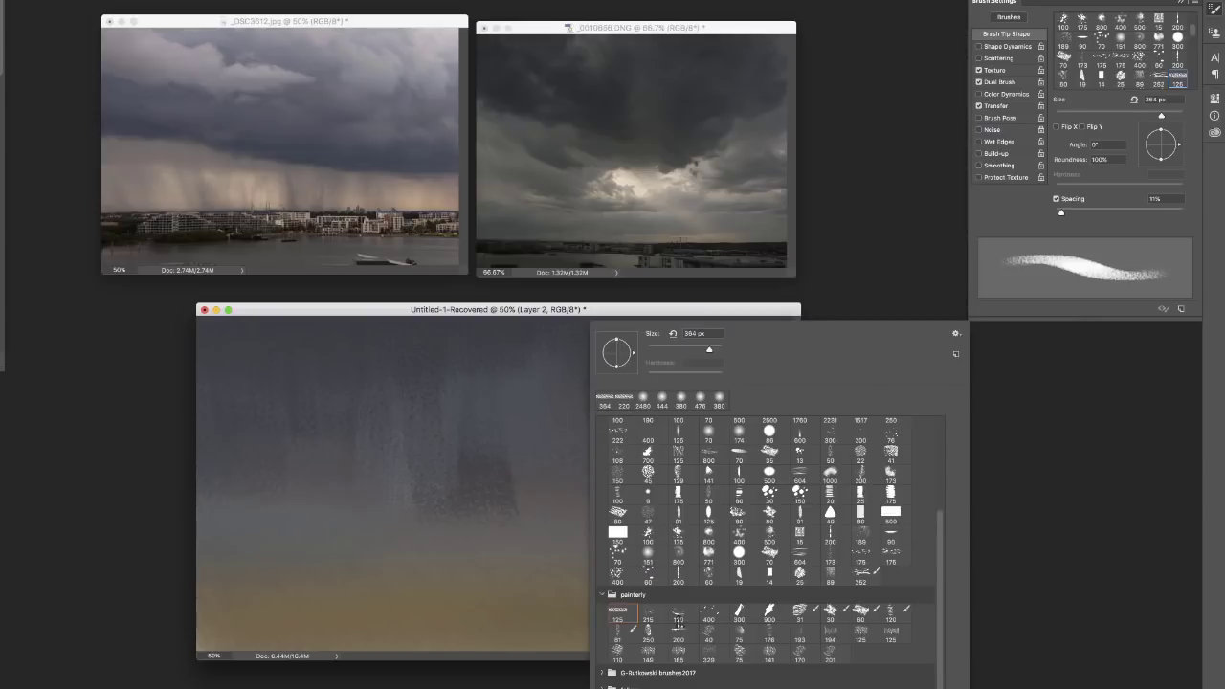
{"action": "left_click", "coordinate": [802, 615]}
{"action": "left_click_drag", "start_coordinate": [531, 521], "coordinate": [609, 412]}
Step: Try a stroke with the painterly 125 brush in the left part of the sky and undo it
{"action": "scroll", "coordinate": [598, 426], "scroll_direction": "down", "scroll_amount": 2}
{"action": "right_click", "coordinate": [576, 450]}
{"action": "left_click", "coordinate": [885, 633]}
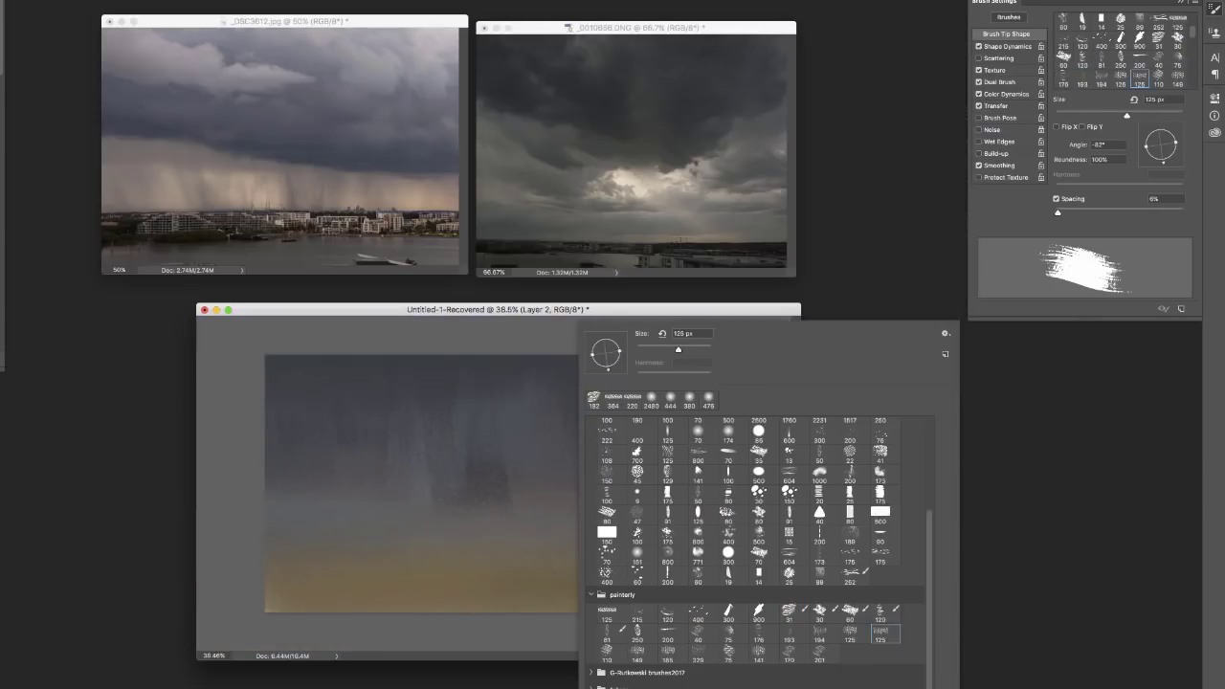
{"action": "right_click", "coordinate": [542, 417]}
{"action": "mouse_move", "coordinate": [327, 465]}
{"action": "left_mouse_down"}
{"action": "mouse_move", "coordinate": [325, 525]}
{"action": "mouse_move", "coordinate": [334, 428]}
{"action": "left_mouse_up"}
{"action": "key", "text": "ctrl+z"}
Step: Blend the vertical streaks into smoother horizontal tones with the painterly 250 brush at 316 px and the 149 brush
{"action": "right_click", "coordinate": [412, 479]}
{"action": "left_click", "coordinate": [474, 633]}
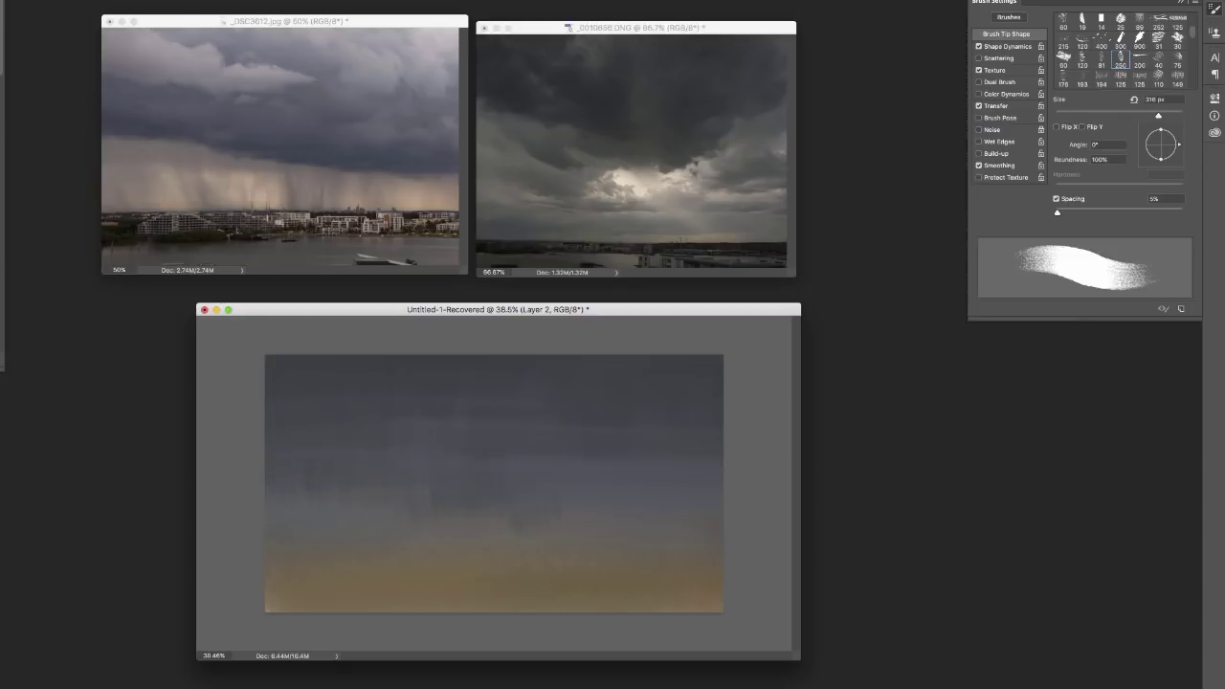
{"action": "right_click", "coordinate": [395, 478]}
{"action": "left_click", "coordinate": [468, 651]}
{"action": "left_click", "coordinate": [339, 511]}
Step: Choose the painterly 900 brush at 444 px and brush subtle cloud texture into the right half of the sky
{"action": "right_click", "coordinate": [453, 489]}
{"action": "left_click", "coordinate": [771, 633]}
{"action": "left_click", "coordinate": [710, 634]}
{"action": "left_click", "coordinate": [743, 617]}
{"action": "left_click", "coordinate": [654, 620]}
{"action": "left_click", "coordinate": [342, 489]}
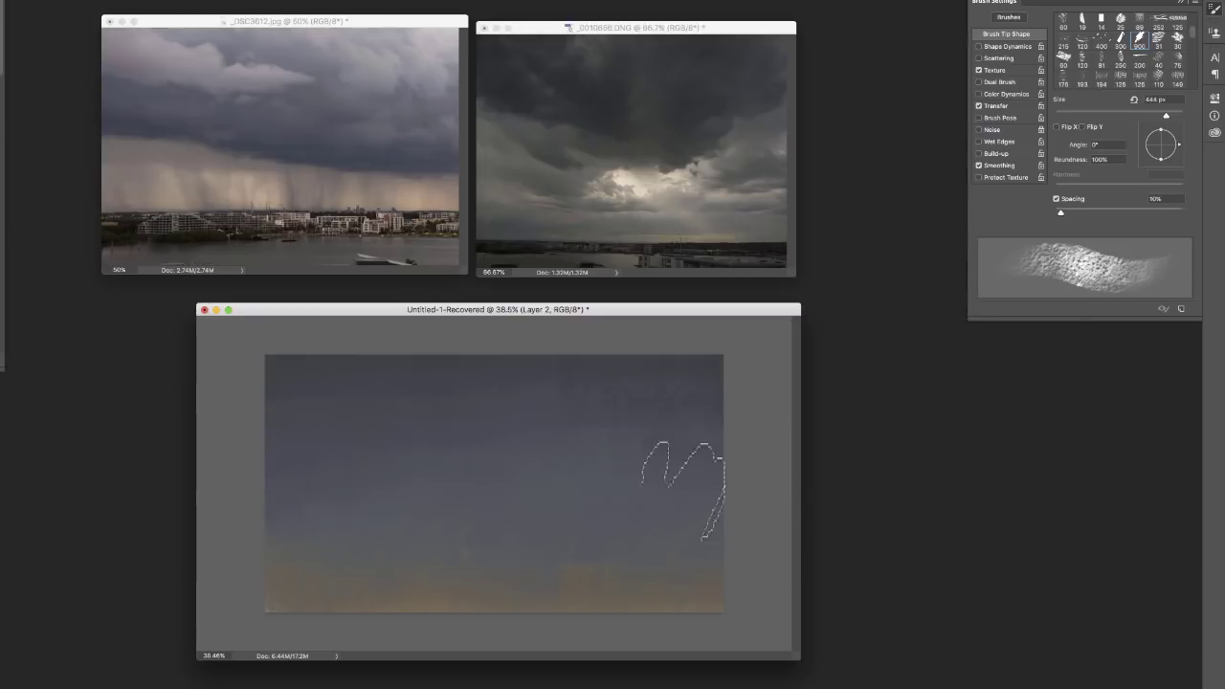
{"action": "mouse_move", "coordinate": [565, 421]}
{"action": "left_mouse_down"}
{"action": "mouse_move", "coordinate": [546, 479]}
{"action": "mouse_move", "coordinate": [660, 484]}
{"action": "left_mouse_up"}
Step: Switch to the painterly 400 brush and add a pale blue cloud patch in the right part of the sky
{"action": "right_click", "coordinate": [573, 478]}
{"action": "left_click", "coordinate": [722, 612]}
{"action": "left_click", "coordinate": [692, 613]}
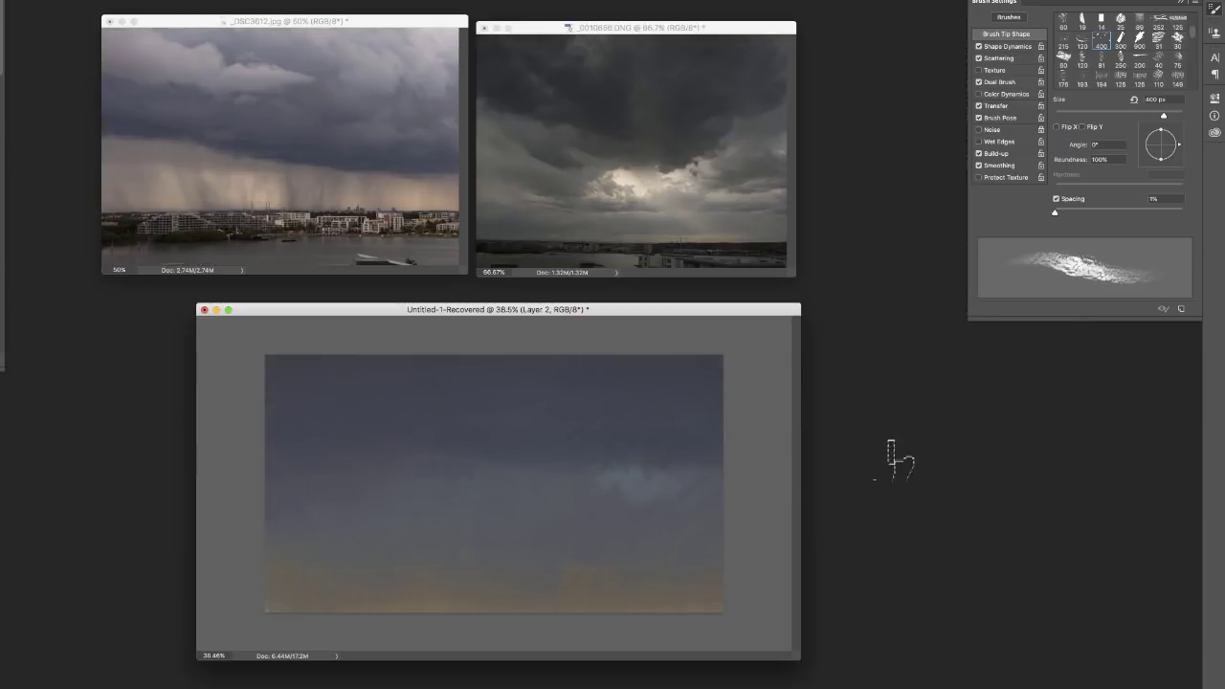
Step: Duplicate the sky layer and squash the copy vertically so its lower edge forms a horizon about two-thirds down the canvas
{"action": "left_click", "coordinate": [1224, 383]}
{"action": "left_click", "coordinate": [46, 0]}
{"action": "left_click", "coordinate": [71, 0]}
{"action": "key", "text": "Return"}
{"action": "key", "text": "super+t"}
{"action": "left_click_drag", "start_coordinate": [494, 613], "coordinate": [497, 535]}
{"action": "key", "text": "Return"}
Step: Draw a dark horizon line across the full width of the seam on a new layer with the 19 px triangular brush
{"action": "key", "text": "super+shift+alt+n"}
{"action": "key", "text": "b"}
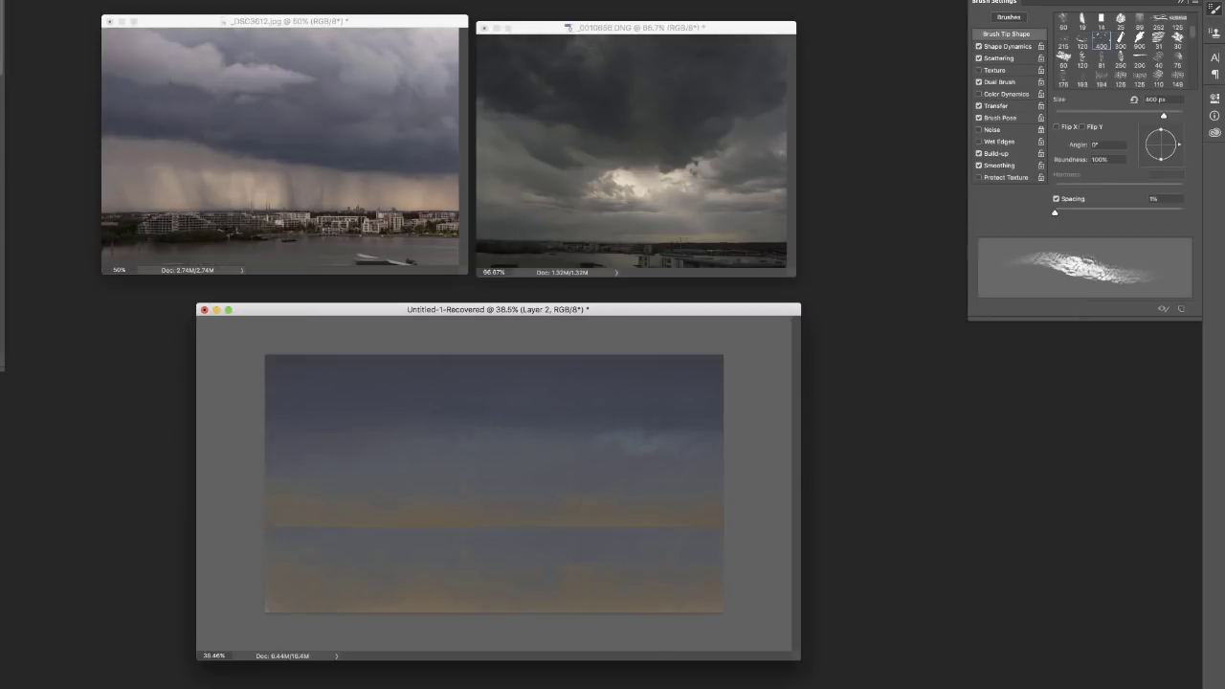
{"action": "right_click", "coordinate": [526, 524]}
{"action": "left_click", "coordinate": [772, 512]}
{"action": "left_click_drag", "start_coordinate": [604, 350], "coordinate": [597, 350]}
{"action": "left_click_drag", "start_coordinate": [265, 527], "coordinate": [341, 525]}
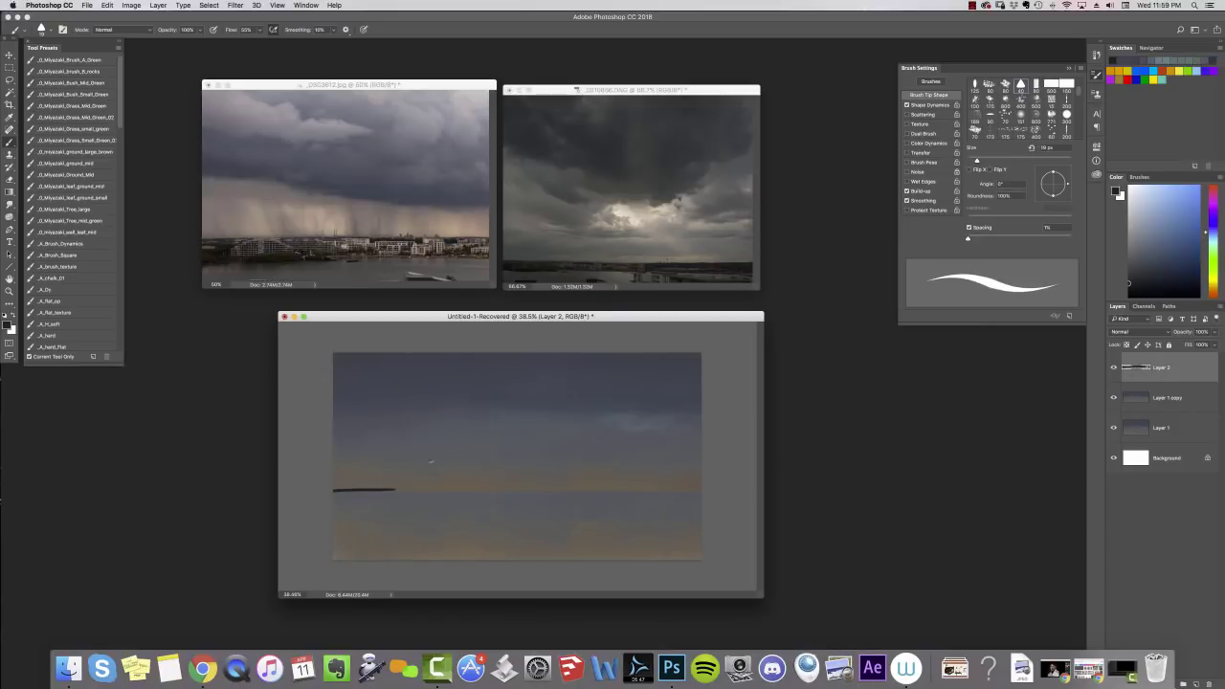
{"action": "left_click_drag", "start_coordinate": [806, 484], "coordinate": [916, 497]}
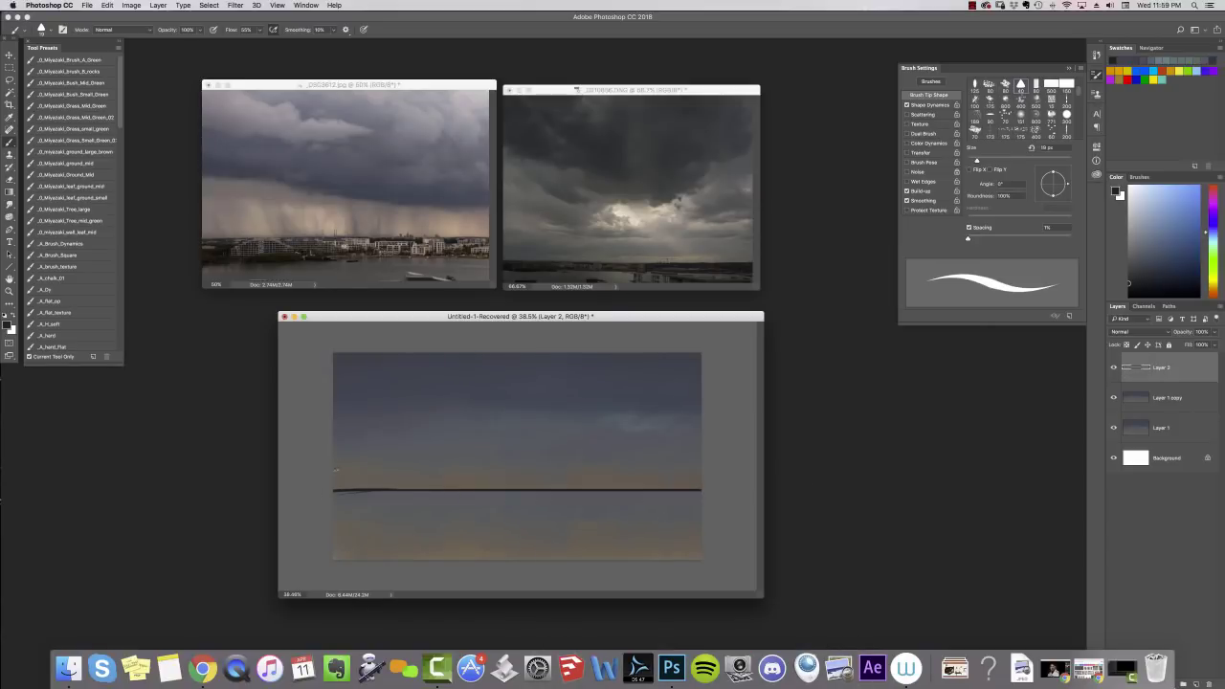
Step: Draw two straight perspective lines from the lower canvas edges converging at a point just below the horizon
{"action": "left_click", "coordinate": [613, 562], "text": "shift"}
{"action": "left_click", "coordinate": [331, 552]}
{"action": "left_click", "coordinate": [444, 495], "text": "shift"}
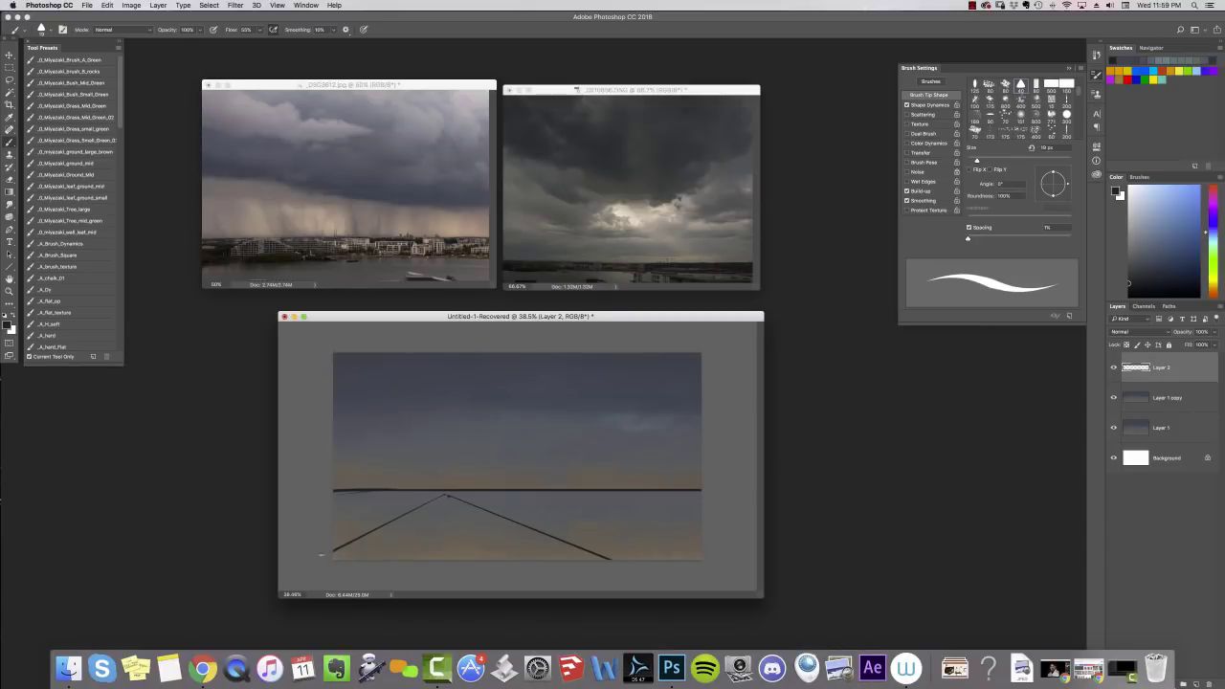
Step: Enlarge the brush to 30 px and sketch a city skyline with a central dome, spires and foreground rooftops
{"action": "right_click", "coordinate": [441, 440]}
{"action": "left_click_drag", "start_coordinate": [507, 347], "coordinate": [511, 347]}
{"action": "mouse_move", "coordinate": [429, 474]}
{"action": "left_mouse_down"}
{"action": "mouse_move", "coordinate": [465, 475]}
{"action": "mouse_move", "coordinate": [444, 412]}
{"action": "mouse_move", "coordinate": [406, 493]}
{"action": "mouse_move", "coordinate": [377, 496]}
{"action": "left_mouse_up"}
{"action": "left_click_drag", "start_coordinate": [335, 467], "coordinate": [373, 516]}
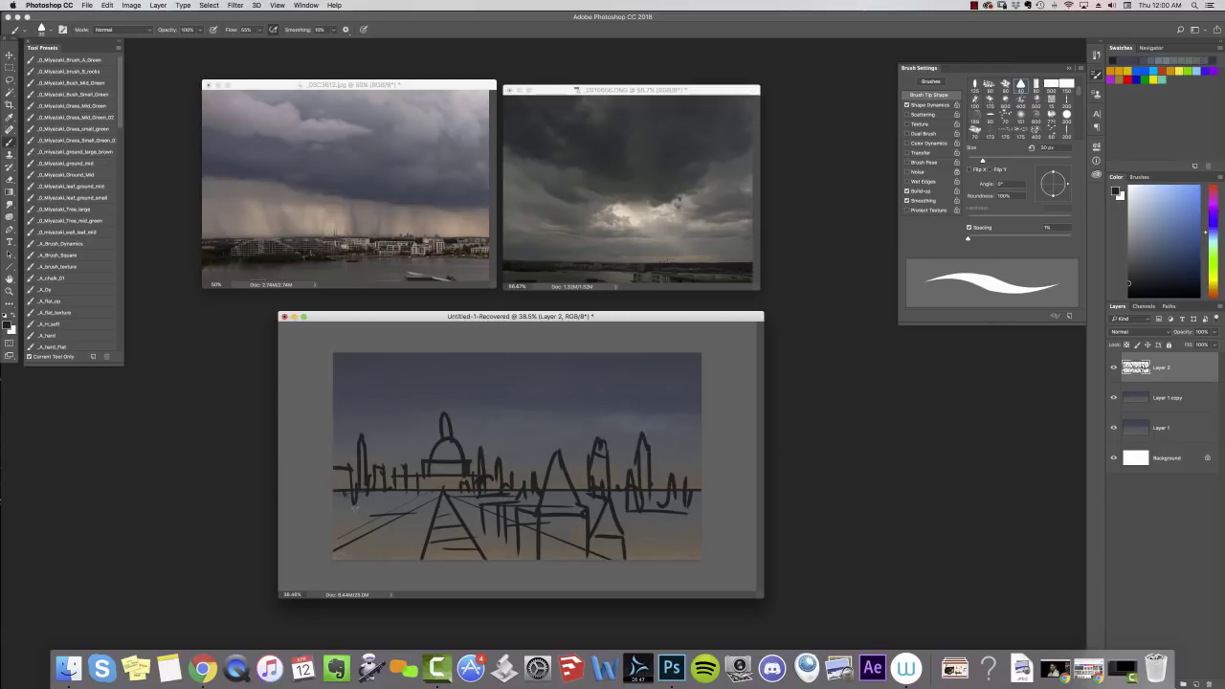
Step: Sketch a row of vertical facade strokes along the perspective lines in the lower left of the city
{"action": "left_click_drag", "start_coordinate": [406, 509], "coordinate": [405, 535]}
{"action": "left_click_drag", "start_coordinate": [398, 509], "coordinate": [398, 537]}
{"action": "left_click_drag", "start_coordinate": [391, 509], "coordinate": [391, 544]}
{"action": "left_click_drag", "start_coordinate": [382, 511], "coordinate": [383, 554]}
{"action": "left_click_drag", "start_coordinate": [368, 512], "coordinate": [366, 559]}
{"action": "left_click_drag", "start_coordinate": [352, 514], "coordinate": [352, 559]}
{"action": "left_click_drag", "start_coordinate": [342, 513], "coordinate": [338, 546]}
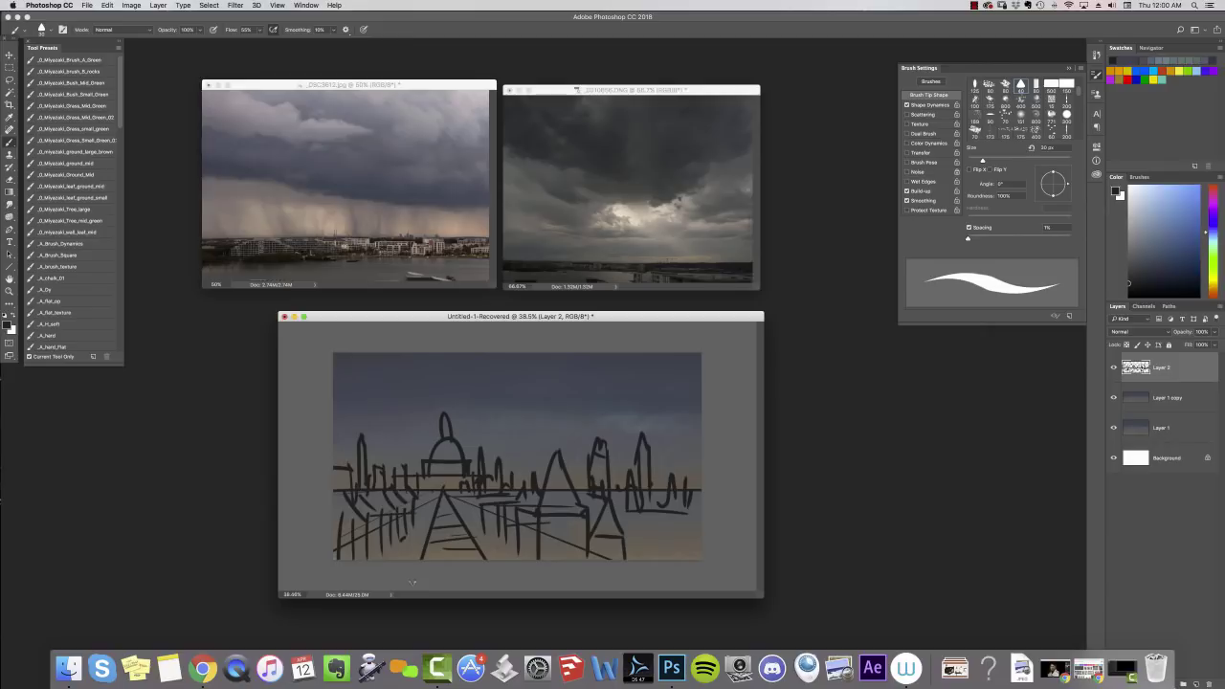
Step: Pick a purple colour and sketch the sweeping cloud lines across the sky, undoing an unwanted stroke
{"action": "left_click", "coordinate": [1212, 203]}
{"action": "left_click", "coordinate": [1177, 228]}
{"action": "left_click_drag", "start_coordinate": [366, 398], "coordinate": [641, 419]}
{"action": "key", "text": "super+z"}
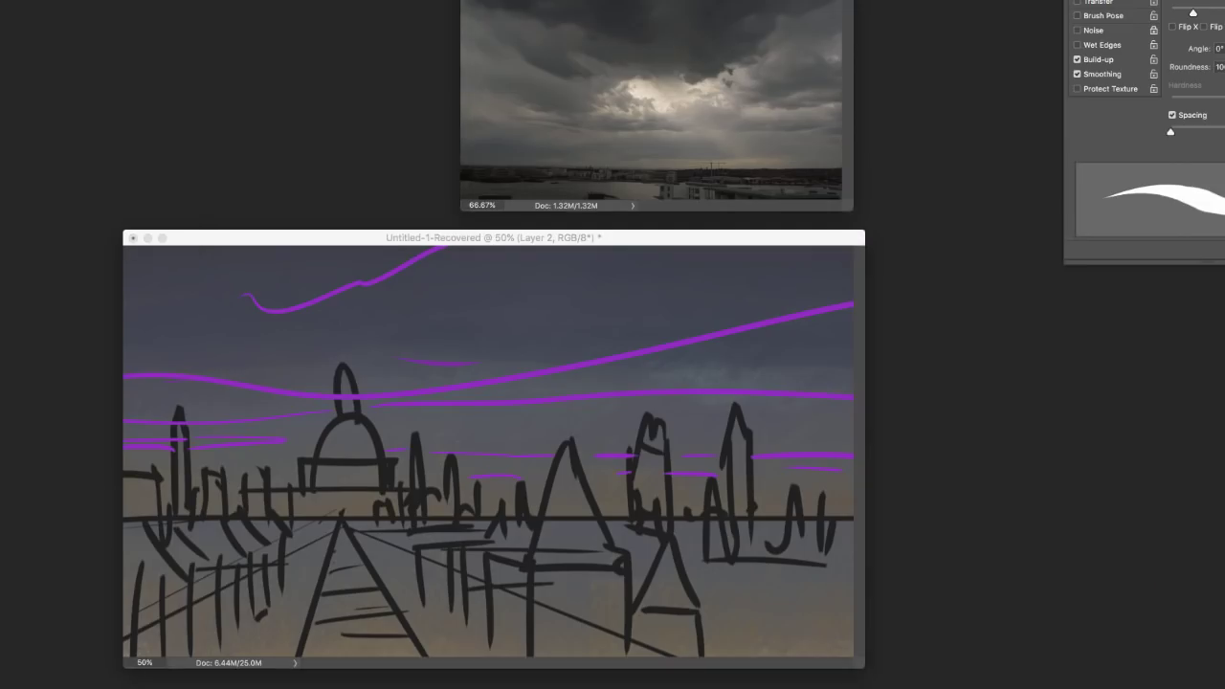
Step: Close the dark storm-cloud reference photo and show the painting in full-screen view
{"action": "key", "text": "super+w"}
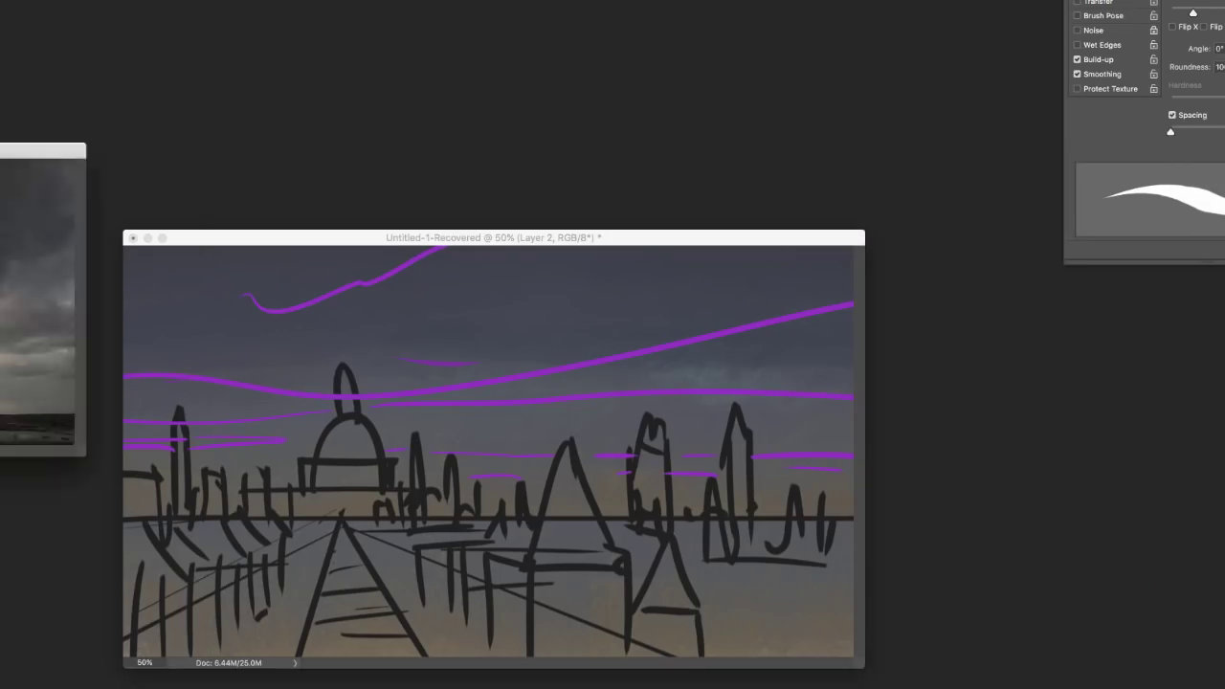
{"action": "key", "text": "f"}
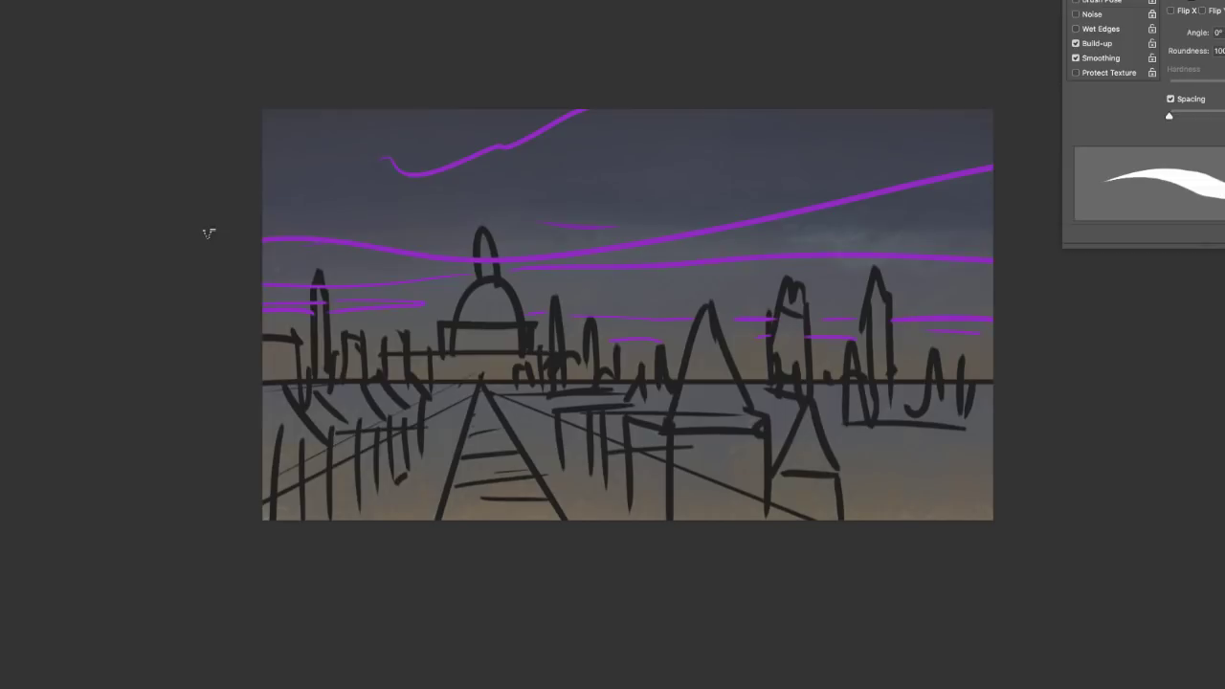
{"action": "key", "text": "super+minus"}
{"action": "key", "text": "super+plus"}
{"action": "key", "text": "super+comma"}
{"action": "key", "text": "super+comma"}
Step: Paint a dark wavy cloud band across the upper sky with the rectangular 80 brush enlarged to 140 px
{"action": "right_click", "coordinate": [558, 332]}
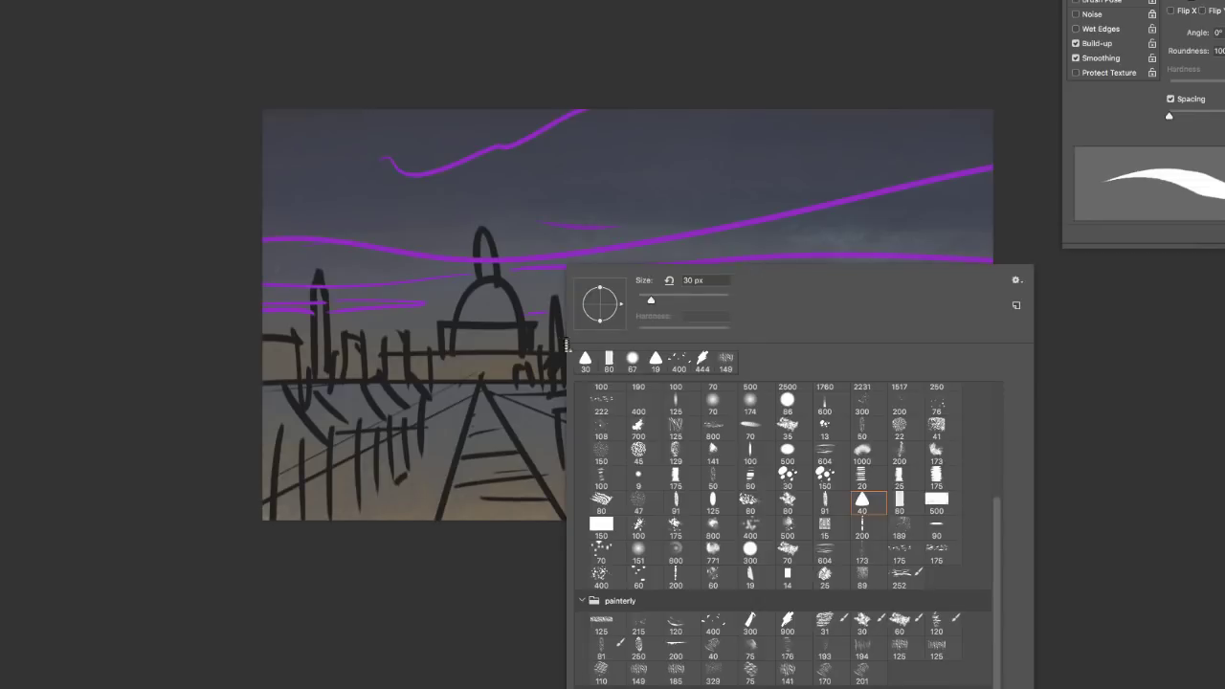
{"action": "left_click", "coordinate": [611, 367]}
{"action": "key", "text": "bracketright"}
{"action": "key", "text": "bracketright"}
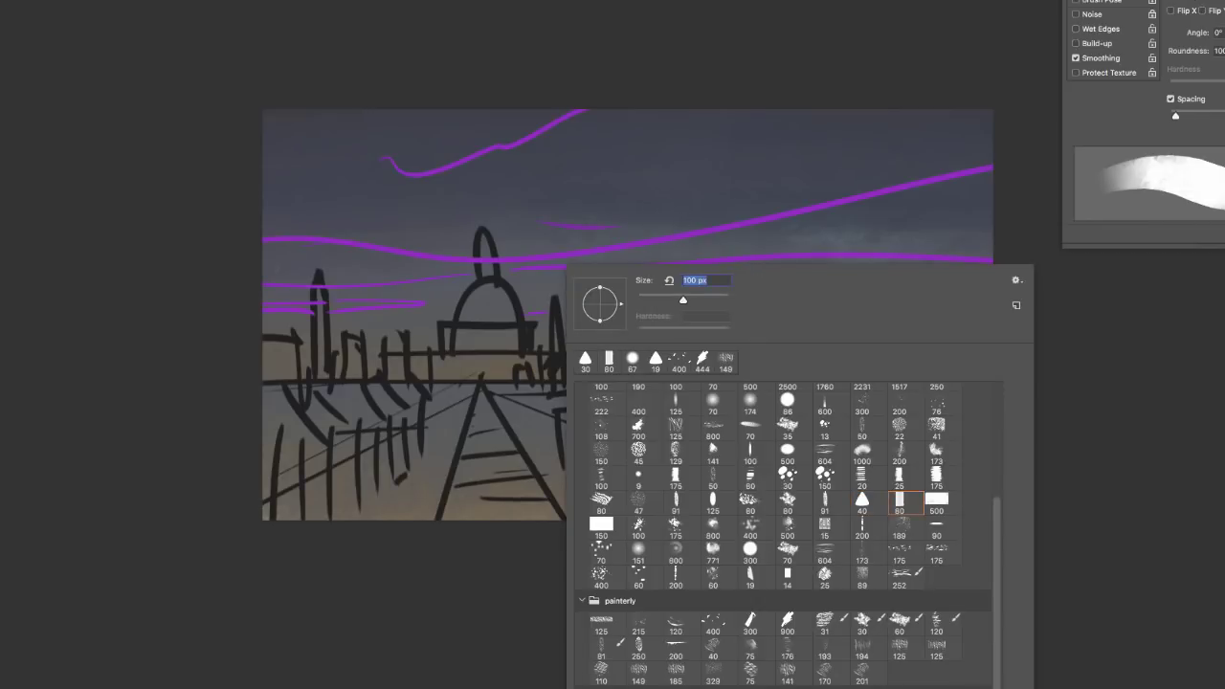
{"action": "key", "text": "Return"}
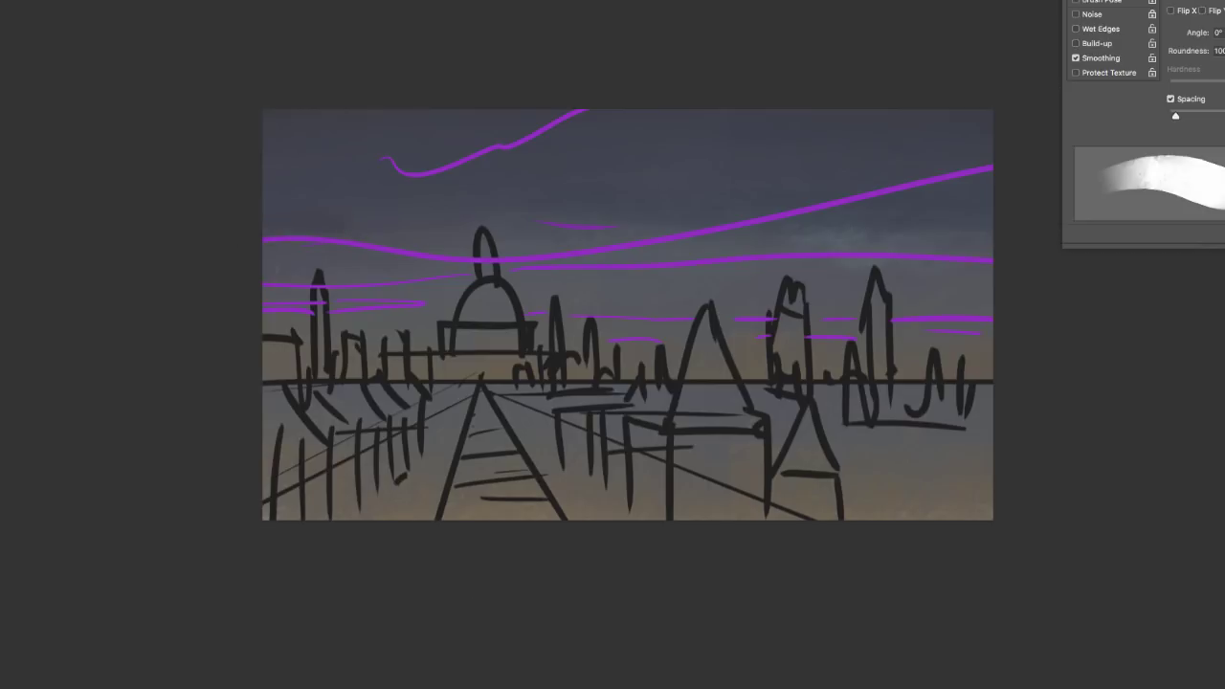
{"action": "right_click", "coordinate": [739, 262]}
{"action": "mouse_move", "coordinate": [268, 218]}
{"action": "left_mouse_down"}
{"action": "mouse_move", "coordinate": [544, 238]}
{"action": "mouse_move", "coordinate": [787, 189]}
{"action": "left_mouse_up"}
Step: Soften the dark band into the sky with two G-Rutkowski brushes, sized 182 px and 143 px
{"action": "right_click", "coordinate": [820, 219]}
{"action": "right_click", "coordinate": [772, 205]}
{"action": "left_click", "coordinate": [774, 649]}
{"action": "left_click", "coordinate": [908, 673]}
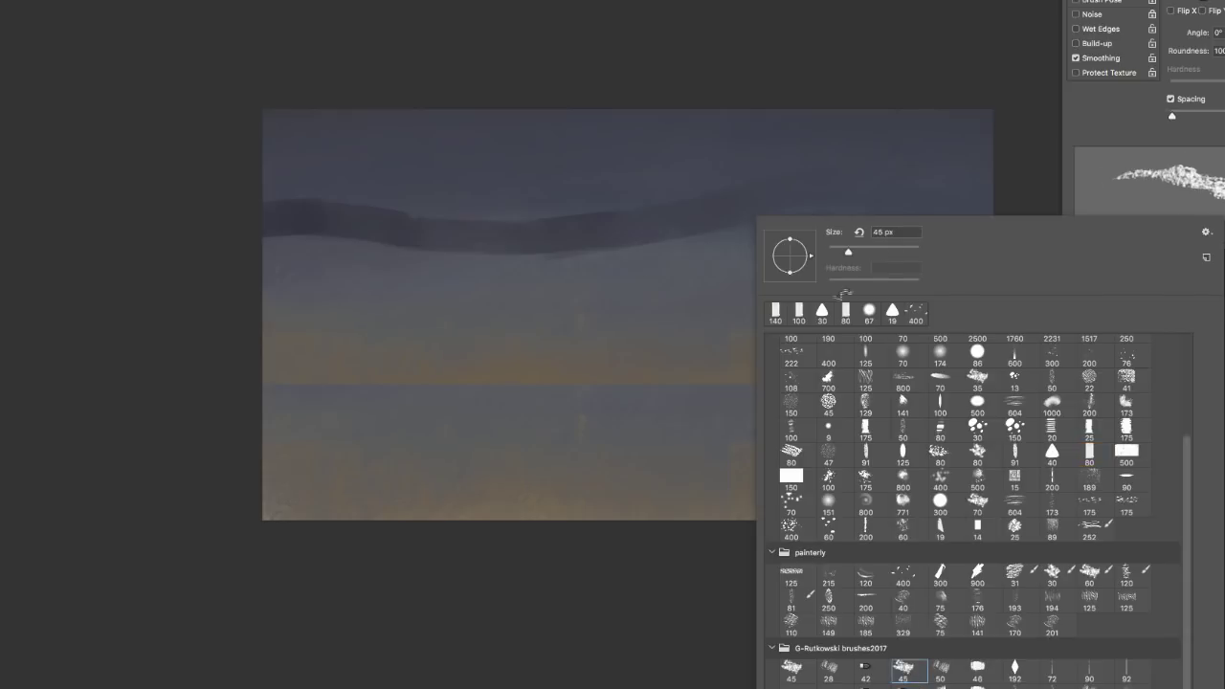
{"action": "key", "text": "Return"}
{"action": "right_click", "coordinate": [630, 237]}
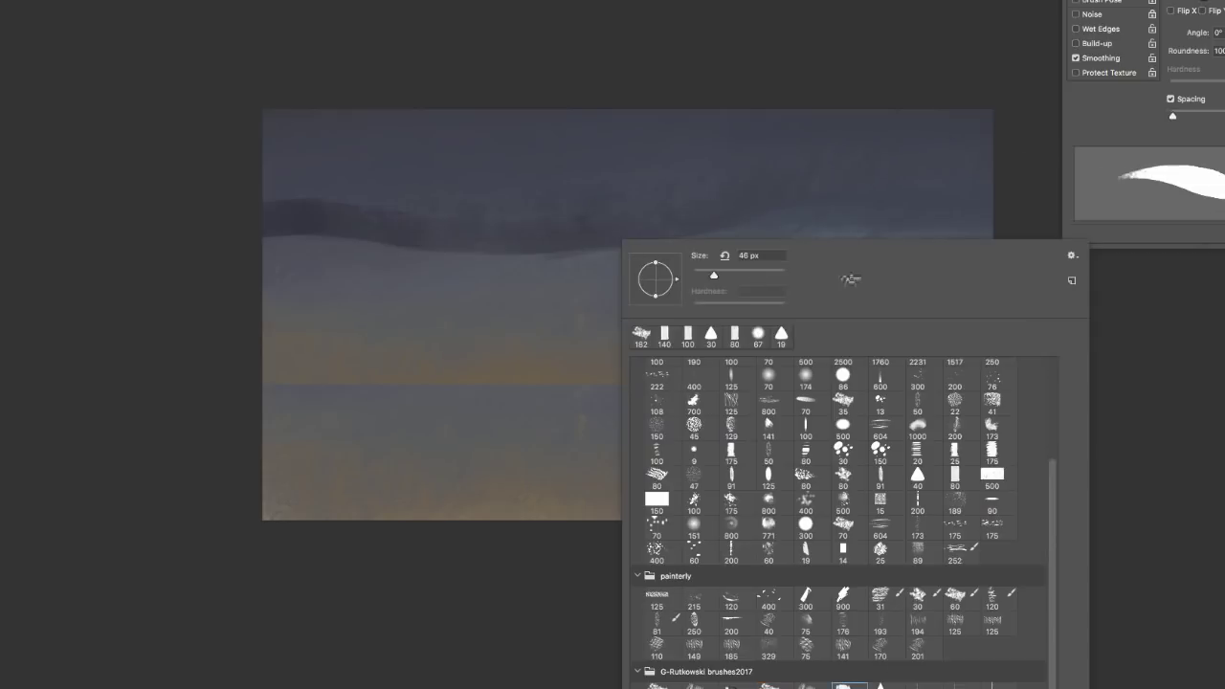
{"action": "left_click_drag", "start_coordinate": [714, 275], "coordinate": [749, 276]}
{"action": "left_click", "coordinate": [319, 166]}
Step: Fill the sky above the band with dark cloud using the painterly 60 brush at 194 px, undoing a stray stroke
{"action": "right_click", "coordinate": [622, 260]}
{"action": "left_click", "coordinate": [819, 670]}
{"action": "left_click", "coordinate": [703, 687]}
{"action": "right_click", "coordinate": [492, 178]}
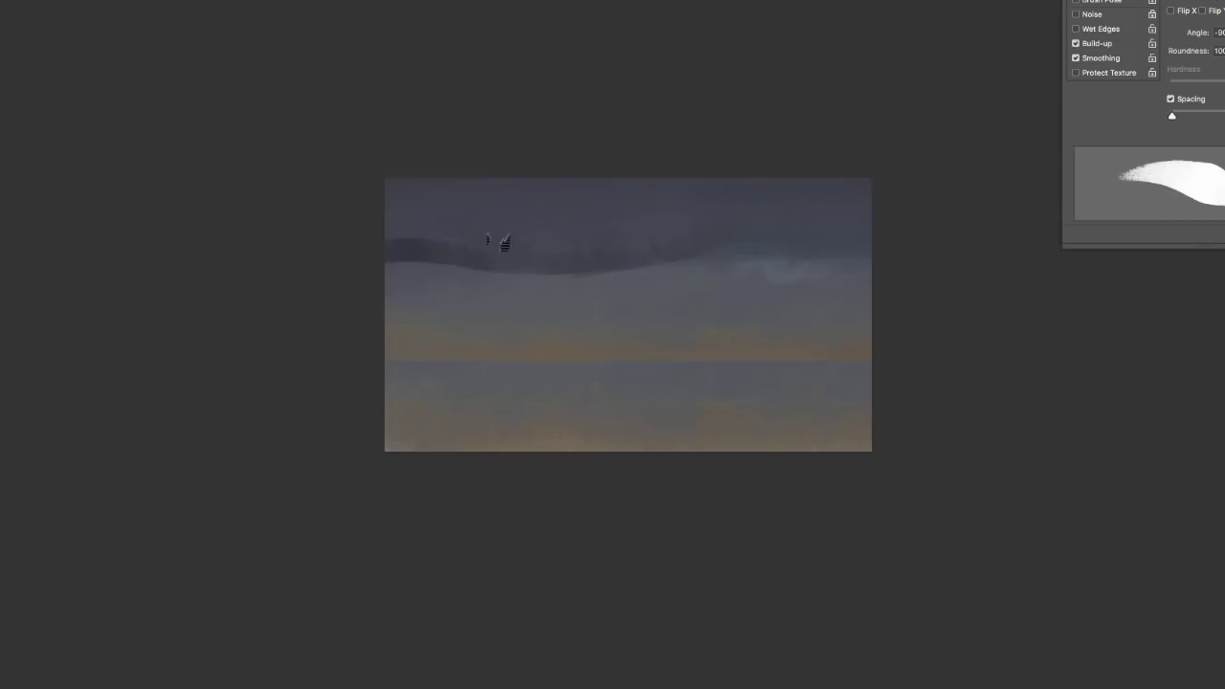
{"action": "left_click_drag", "start_coordinate": [509, 251], "coordinate": [433, 248]}
{"action": "right_click", "coordinate": [737, 306]}
{"action": "left_click_drag", "start_coordinate": [775, 323], "coordinate": [789, 319]}
{"action": "left_click_drag", "start_coordinate": [576, 352], "coordinate": [658, 392]}
{"action": "key", "text": "ctrl+z"}
Step: Reduce the painterly brush to 78 px and touch up the dark cloud mass
{"action": "right_click", "coordinate": [716, 385]}
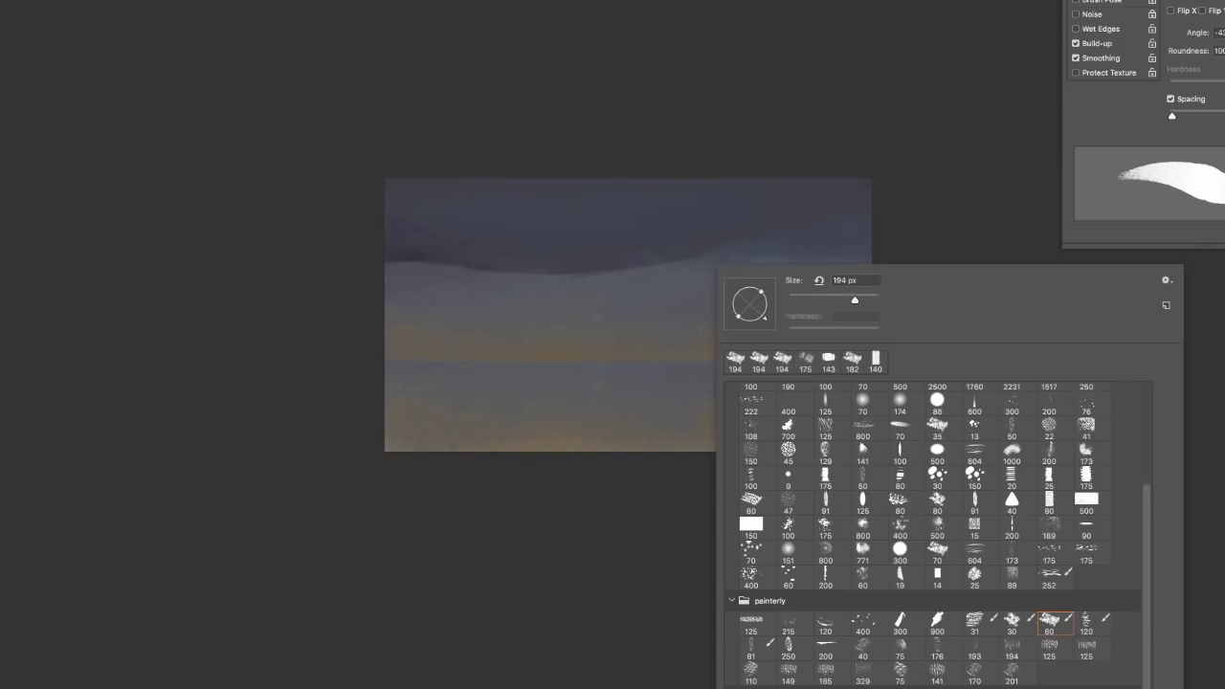
{"action": "left_click_drag", "start_coordinate": [855, 300], "coordinate": [822, 299]}
{"action": "left_click", "coordinate": [694, 341]}
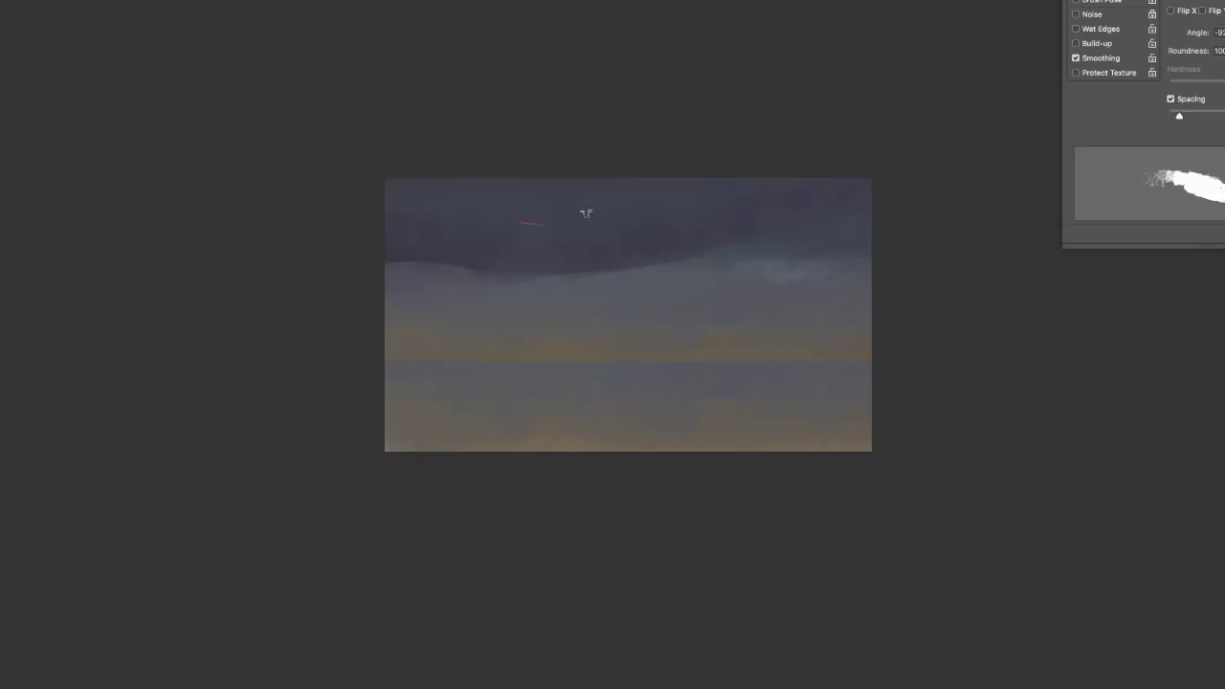
Step: Paint long thin cloud streaks below the dark cloud edge with the oval 70 brush, resizing it to 178, 159 and 348 px
{"action": "right_click", "coordinate": [693, 315]}
{"action": "left_click", "coordinate": [909, 429]}
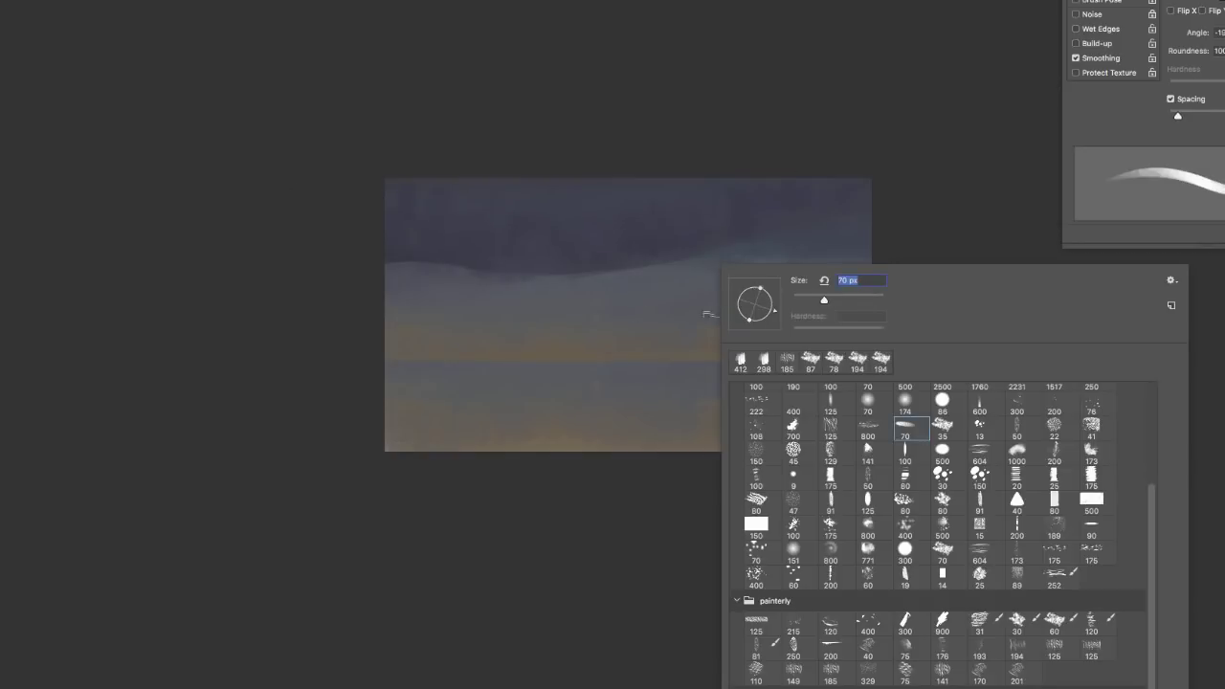
{"action": "key", "text": "Return"}
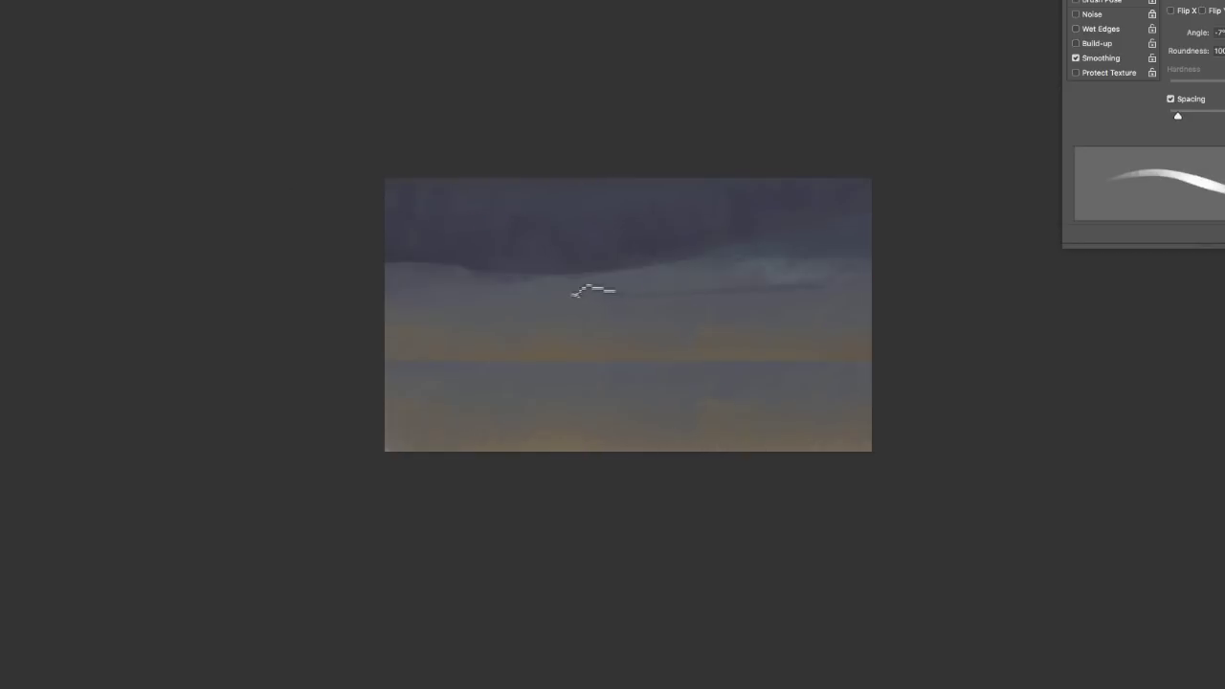
{"action": "mouse_move", "coordinate": [596, 290]}
{"action": "left_mouse_down"}
{"action": "mouse_move", "coordinate": [689, 293]}
{"action": "mouse_move", "coordinate": [855, 255]}
{"action": "left_mouse_up"}
{"action": "right_click", "coordinate": [787, 271]}
{"action": "key", "text": "Return"}
{"action": "right_click", "coordinate": [835, 270]}
{"action": "key", "text": "Return"}
{"action": "right_click", "coordinate": [831, 268]}
{"action": "key", "text": "Return"}
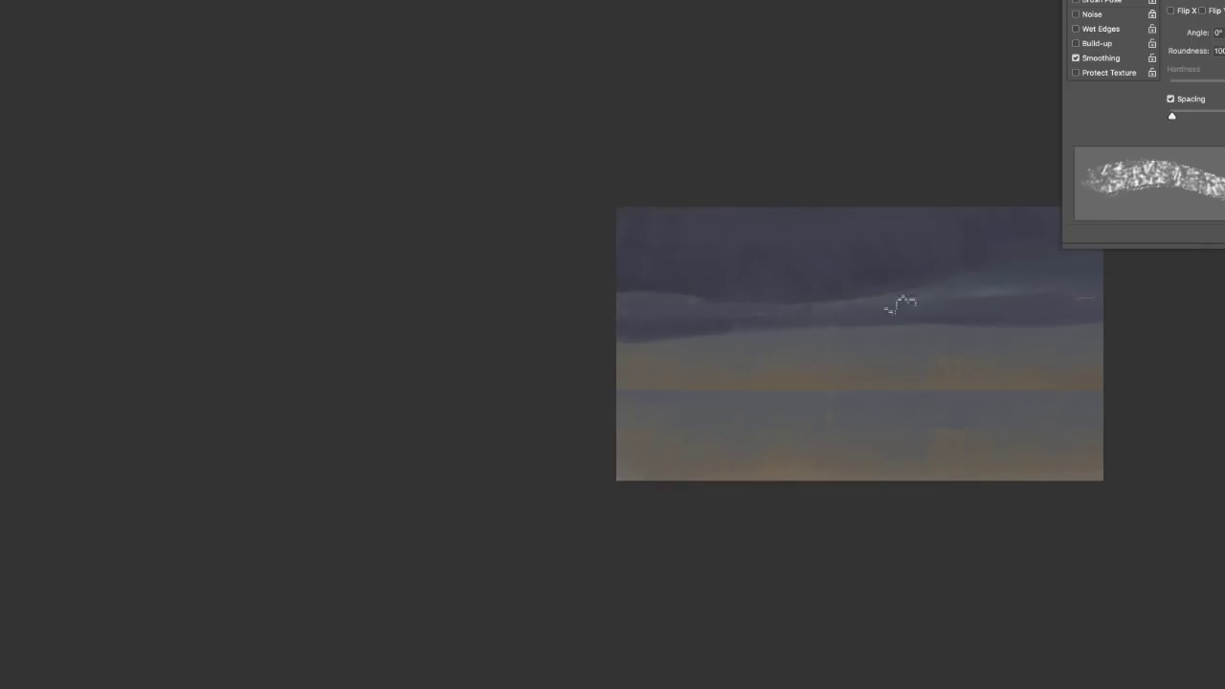
Step: Paint purple and grey cloud streaks just above the horizon, showing the sketch as a guide and hiding it again
{"action": "key", "text": "ctrl+comma"}
{"action": "key", "text": "ctrl+comma"}
{"action": "key", "text": "ctrl+comma"}
{"action": "right_click", "coordinate": [878, 343]}
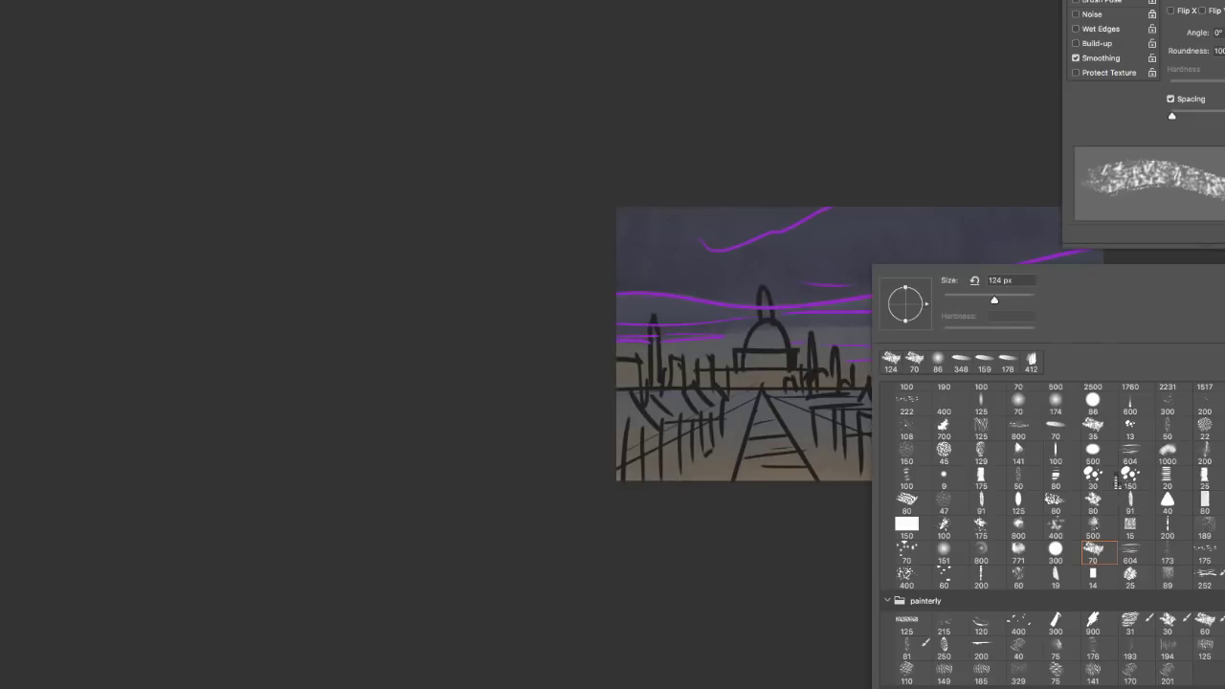
{"action": "scroll", "coordinate": [1055, 442], "scroll_direction": "up", "scroll_amount": 5}
{"action": "left_click", "coordinate": [1026, 483]}
{"action": "left_click", "coordinate": [842, 346]}
{"action": "right_click", "coordinate": [998, 320]}
{"action": "left_click_drag", "start_coordinate": [1131, 300], "coordinate": [1136, 300]}
{"action": "left_click", "coordinate": [850, 346]}
{"action": "key", "text": "ctrl+comma"}
{"action": "right_click", "coordinate": [870, 330]}
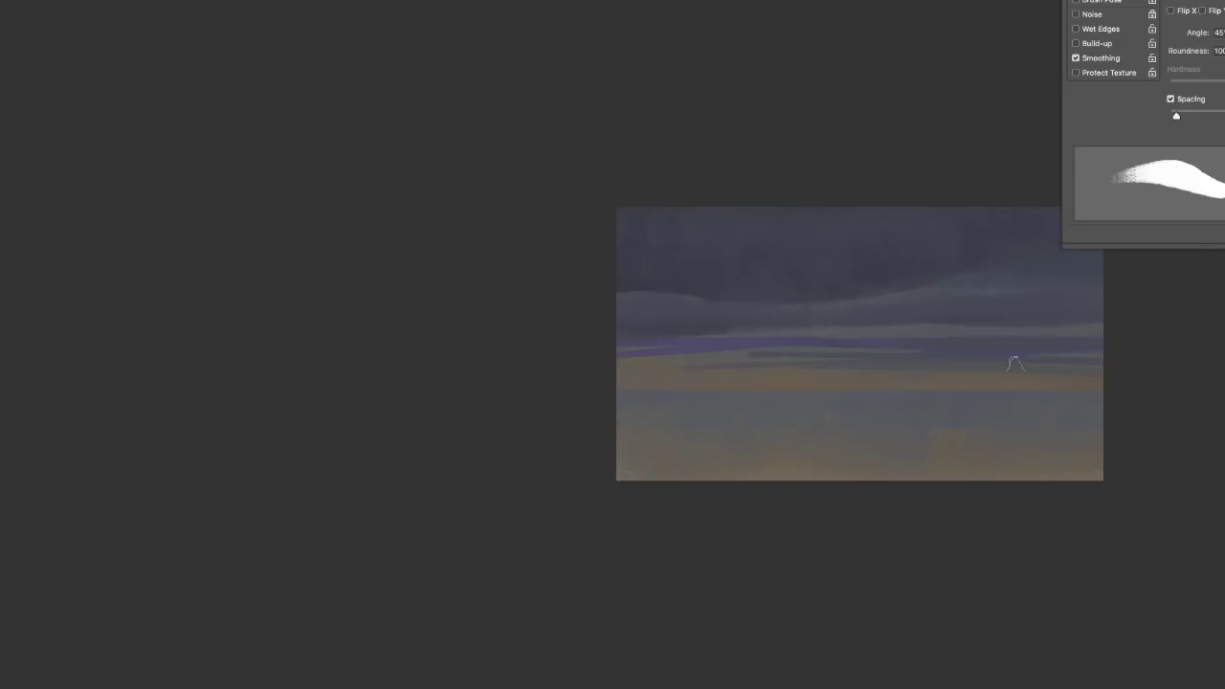
Step: Brush pale light streaks into the sky along the horizon
{"action": "key", "text": "super+minus"}
{"action": "key", "text": "super+minus"}
{"action": "key", "text": "super+minus"}
{"action": "key", "text": "super+minus"}
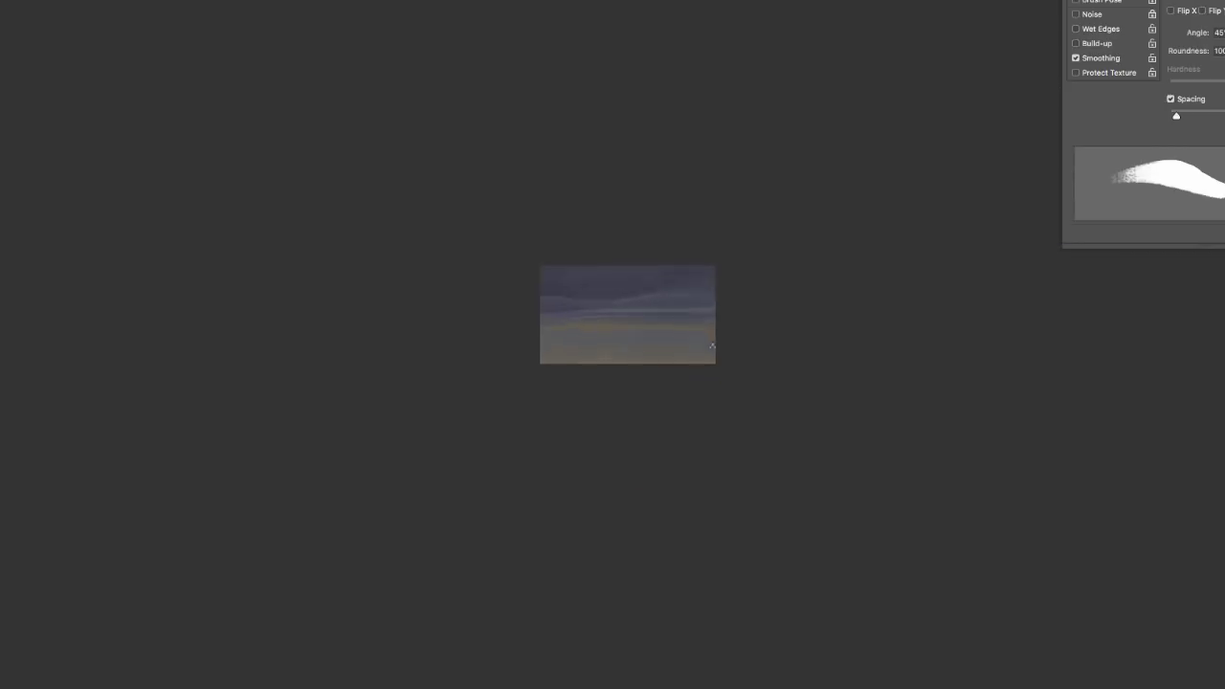
{"action": "key", "text": "super+plus"}
{"action": "key", "text": "super+plus"}
{"action": "key", "text": "super+plus"}
{"action": "key", "text": "super+plus"}
{"action": "key", "text": "super+plus"}
{"action": "left_click_drag", "start_coordinate": [615, 443], "coordinate": [768, 461]}
{"action": "left_click_drag", "start_coordinate": [786, 388], "coordinate": [1139, 391]}
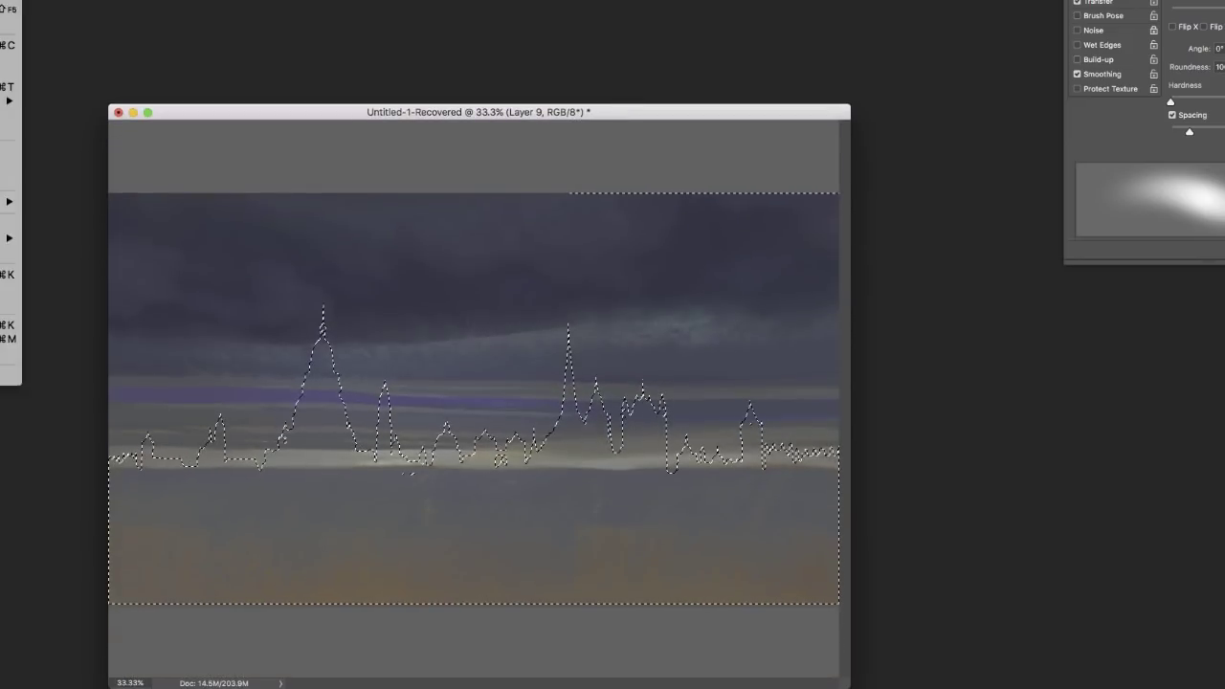
Step: Fill the skyline selection with near-black navy and merge the selected layers
{"action": "key", "text": "shift+BackSpace"}
{"action": "key", "text": "Return"}
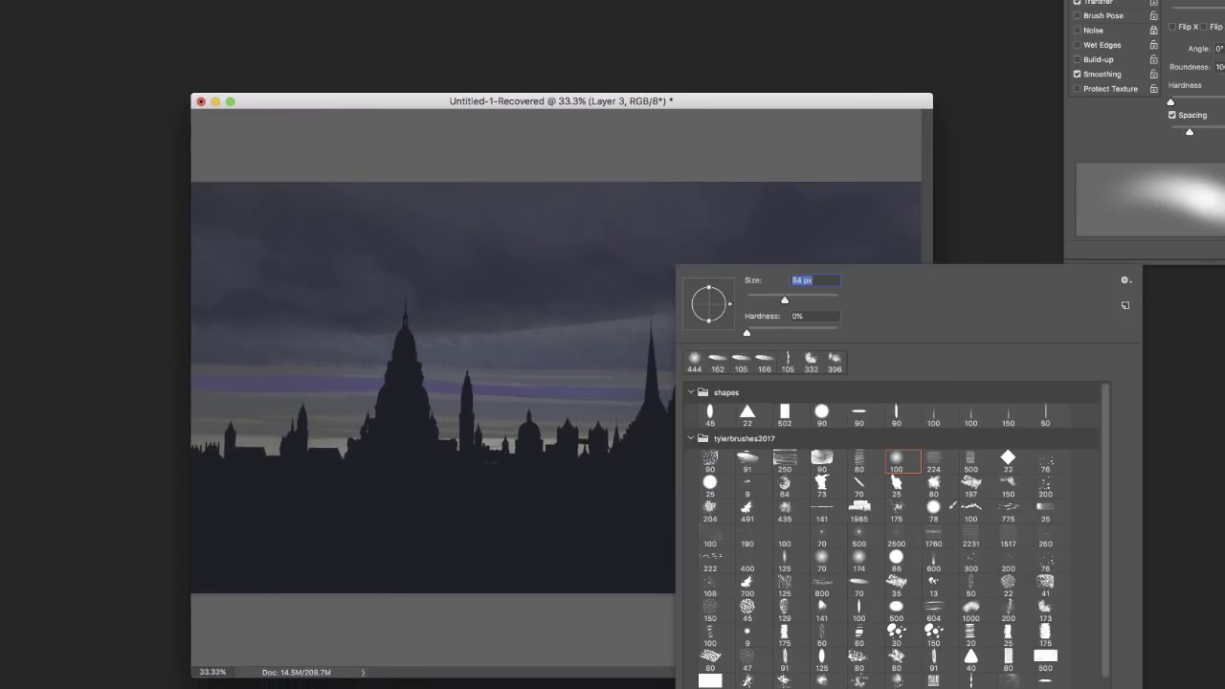
{"action": "key", "text": "Return"}
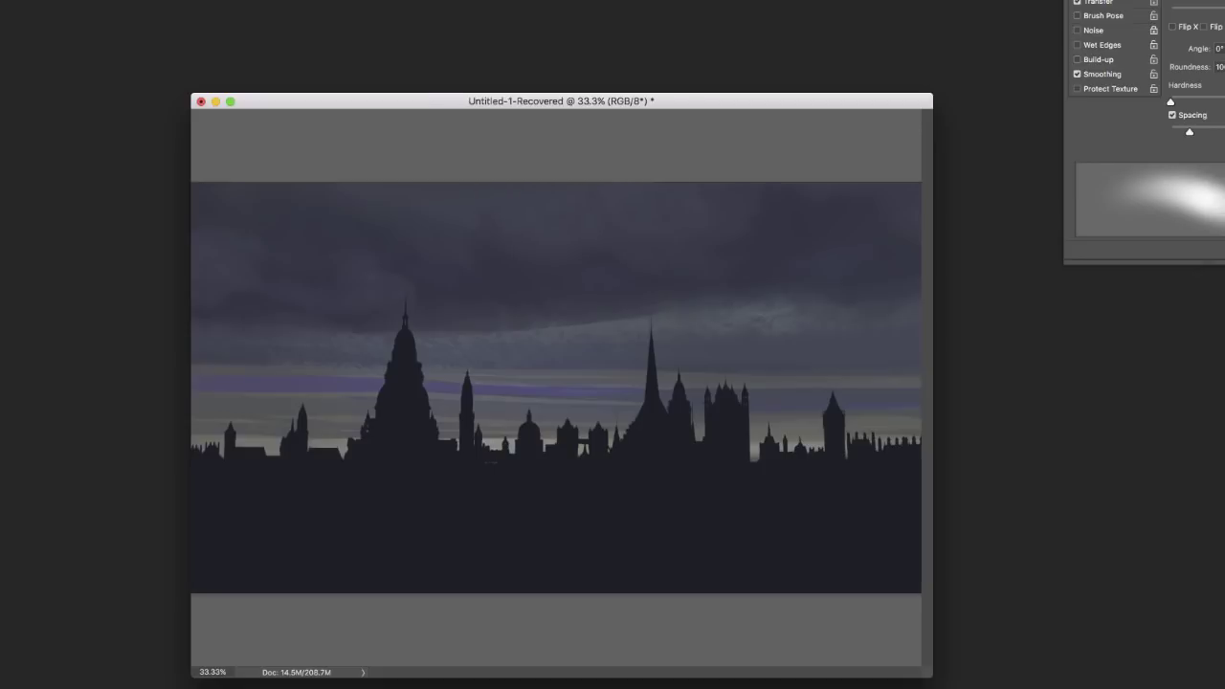
{"action": "key", "text": "super+e"}
{"action": "key", "text": "Return"}
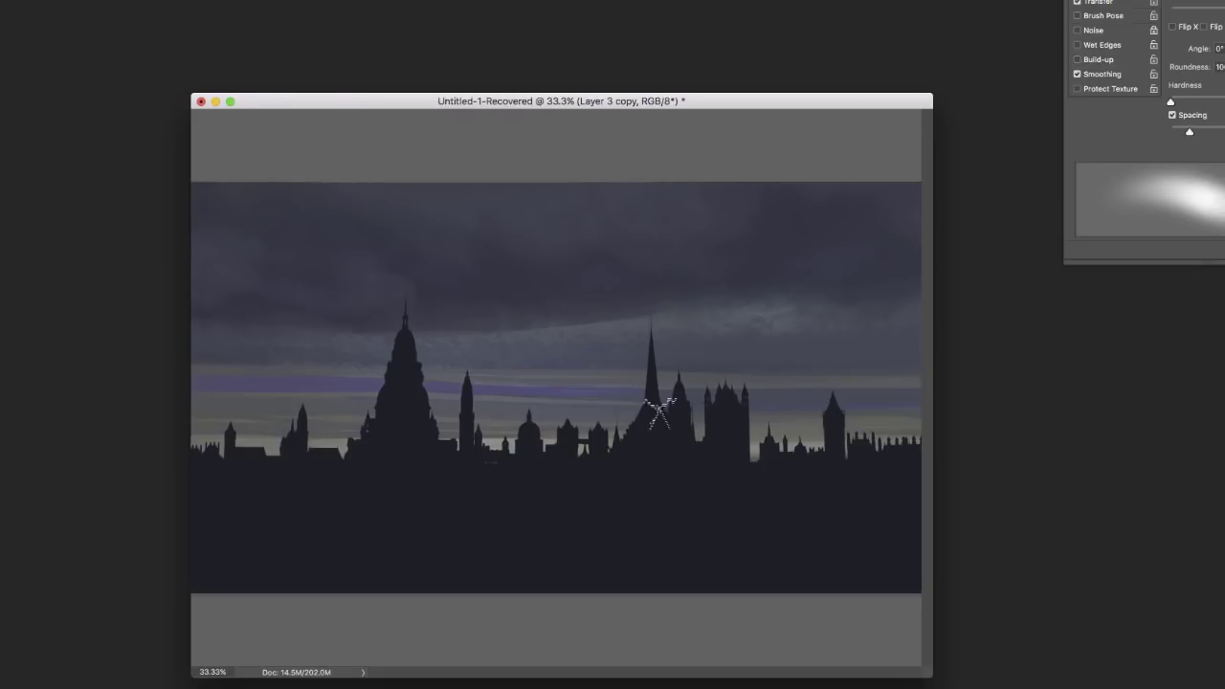
Step: Brush a soft blue-teal haze over the lower buildings and foreground of the skyline silhouette
{"action": "right_click", "coordinate": [687, 259]}
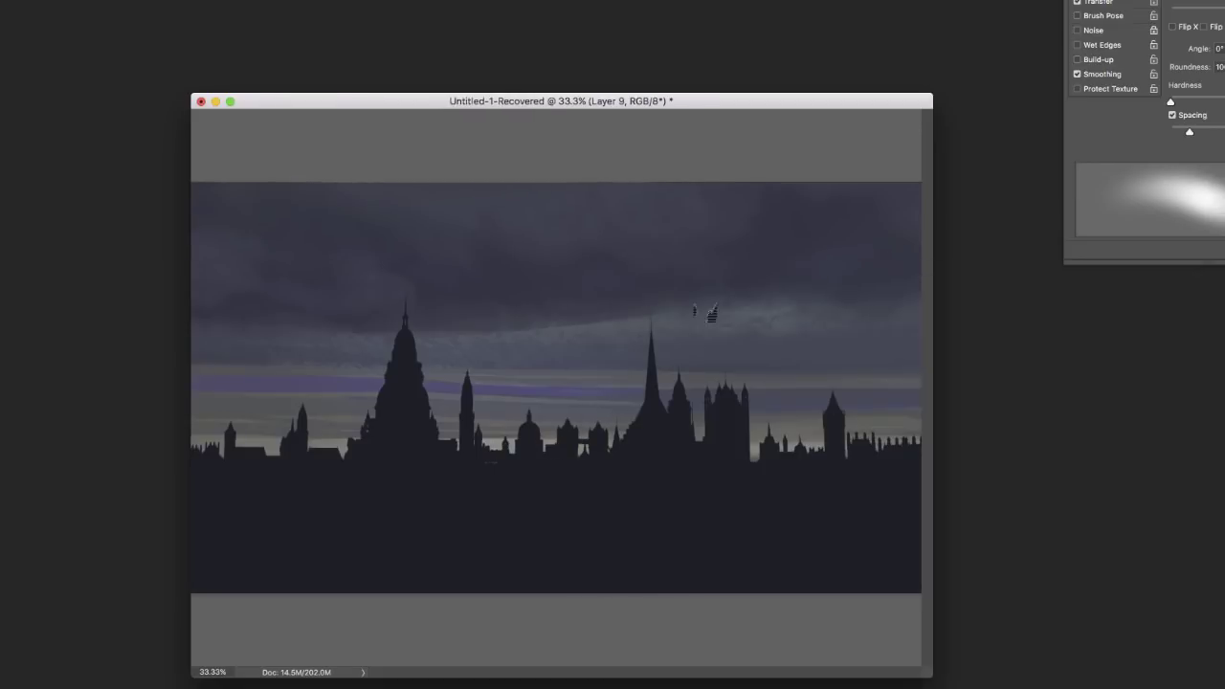
{"action": "mouse_move", "coordinate": [536, 436]}
{"action": "left_mouse_down"}
{"action": "mouse_move", "coordinate": [486, 445]}
{"action": "mouse_move", "coordinate": [462, 433]}
{"action": "left_mouse_up"}
{"action": "right_click", "coordinate": [605, 359]}
{"action": "left_click", "coordinate": [750, 304]}
{"action": "left_click", "coordinate": [605, 422]}
{"action": "mouse_move", "coordinate": [611, 399]}
{"action": "left_mouse_down"}
{"action": "mouse_move", "coordinate": [708, 406]}
{"action": "mouse_move", "coordinate": [432, 406]}
{"action": "mouse_move", "coordinate": [303, 451]}
{"action": "left_mouse_up"}
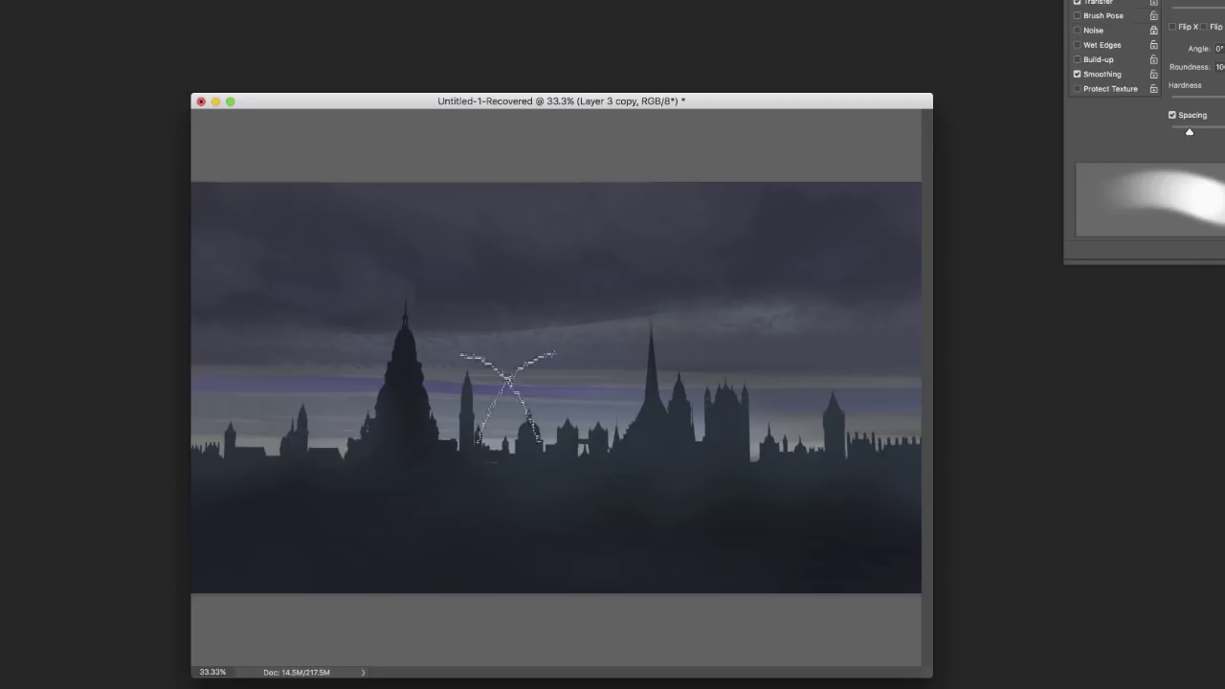
Step: Brush a yellow-green glow along the horizon behind the buildings and undo the last stroke
{"action": "left_click_drag", "start_coordinate": [515, 388], "coordinate": [903, 390]}
{"action": "key", "text": "super+z"}
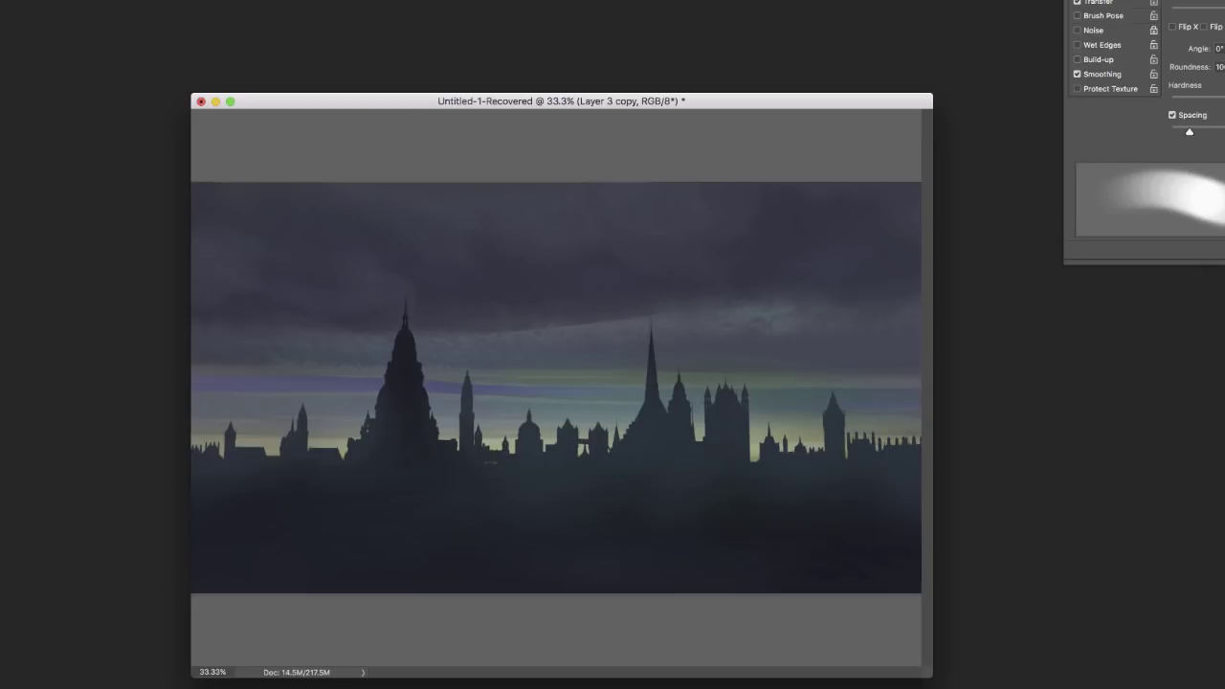
Step: Switch to full-screen view and lasso long diagonal bands across the sky beneath the dark clouds
{"action": "key", "text": "f"}
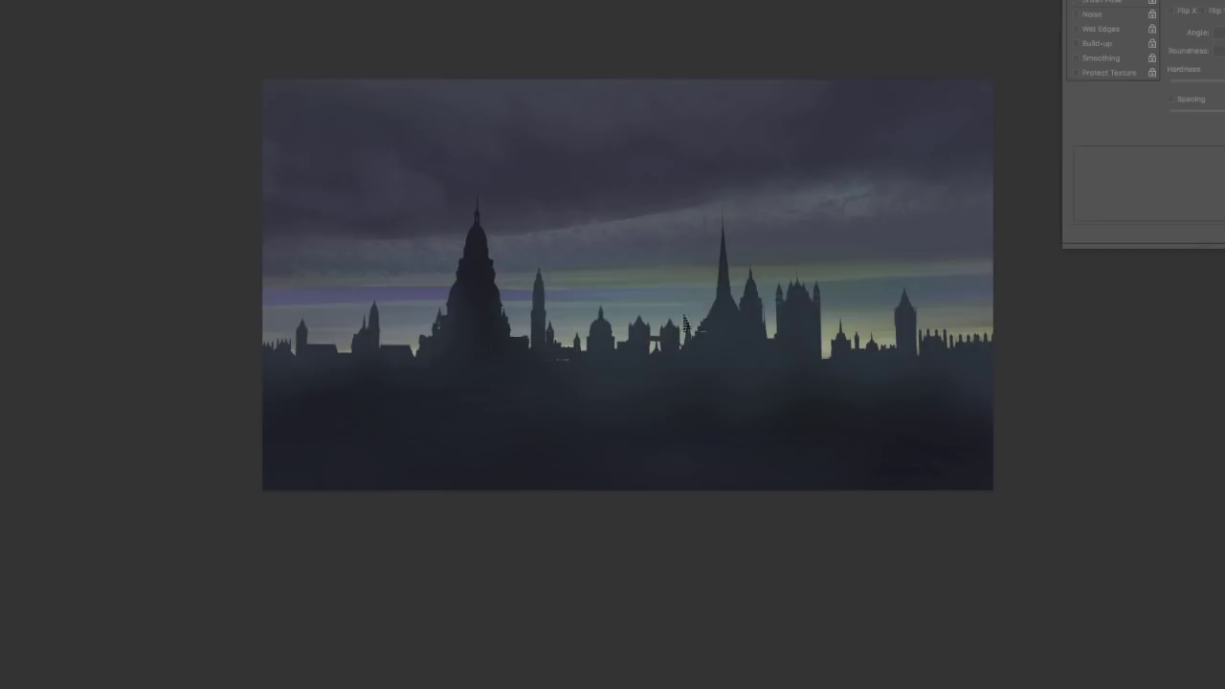
{"action": "key", "text": "f"}
{"action": "left_click", "coordinate": [739, 101]}
{"action": "mouse_move", "coordinate": [505, 295]}
{"action": "left_mouse_down"}
{"action": "mouse_move", "coordinate": [1007, 306]}
{"action": "mouse_move", "coordinate": [504, 295]}
{"action": "left_mouse_up"}
Step: Paint bright pale-blue light inside the selected sky bands with a soft brush and clear the selection
{"action": "key", "text": "b"}
{"action": "right_click", "coordinate": [492, 256]}
{"action": "double_click", "coordinate": [719, 471]}
{"action": "mouse_move", "coordinate": [484, 233]}
{"action": "left_mouse_down"}
{"action": "mouse_move", "coordinate": [358, 256]}
{"action": "mouse_move", "coordinate": [246, 265]}
{"action": "left_mouse_up"}
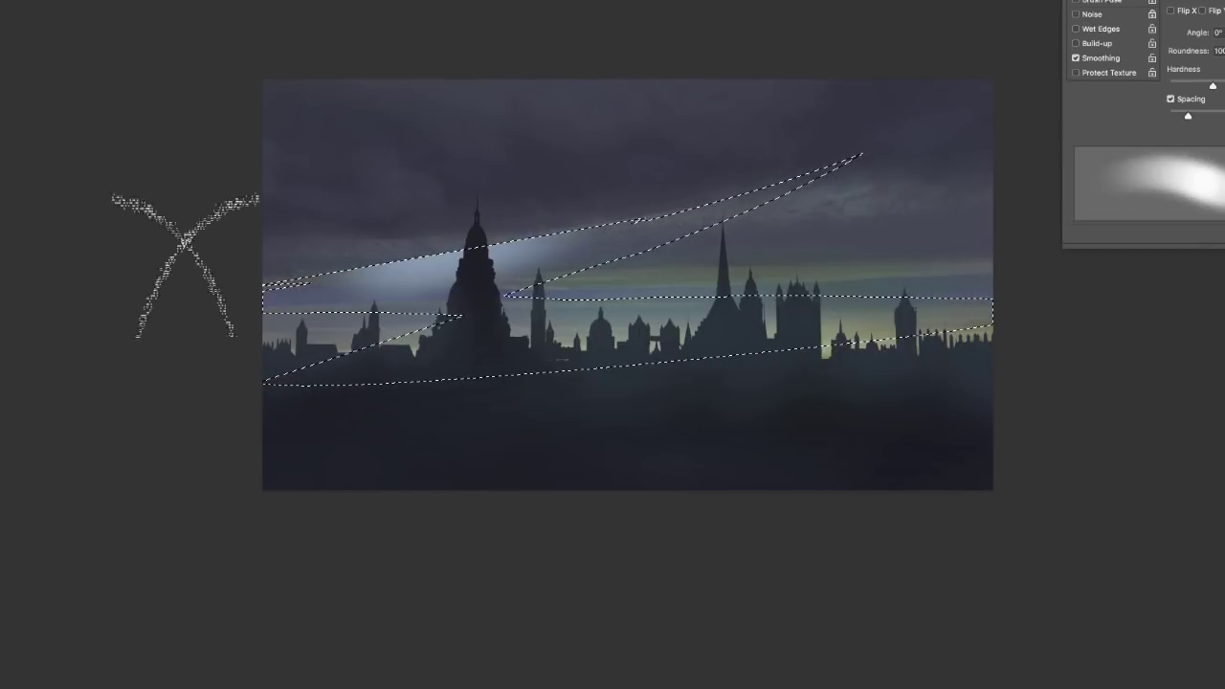
{"action": "mouse_move", "coordinate": [680, 293]}
{"action": "left_mouse_down"}
{"action": "mouse_move", "coordinate": [598, 243]}
{"action": "mouse_move", "coordinate": [688, 230]}
{"action": "mouse_move", "coordinate": [279, 363]}
{"action": "left_mouse_up"}
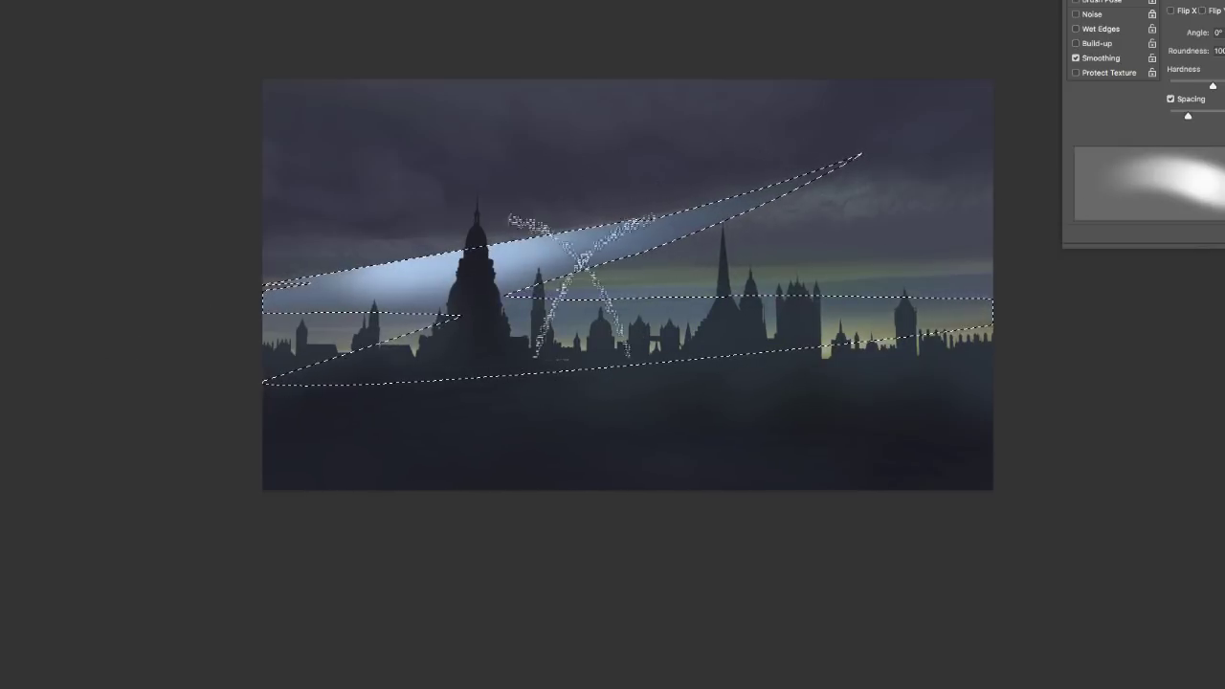
{"action": "left_click_drag", "start_coordinate": [541, 257], "coordinate": [689, 316]}
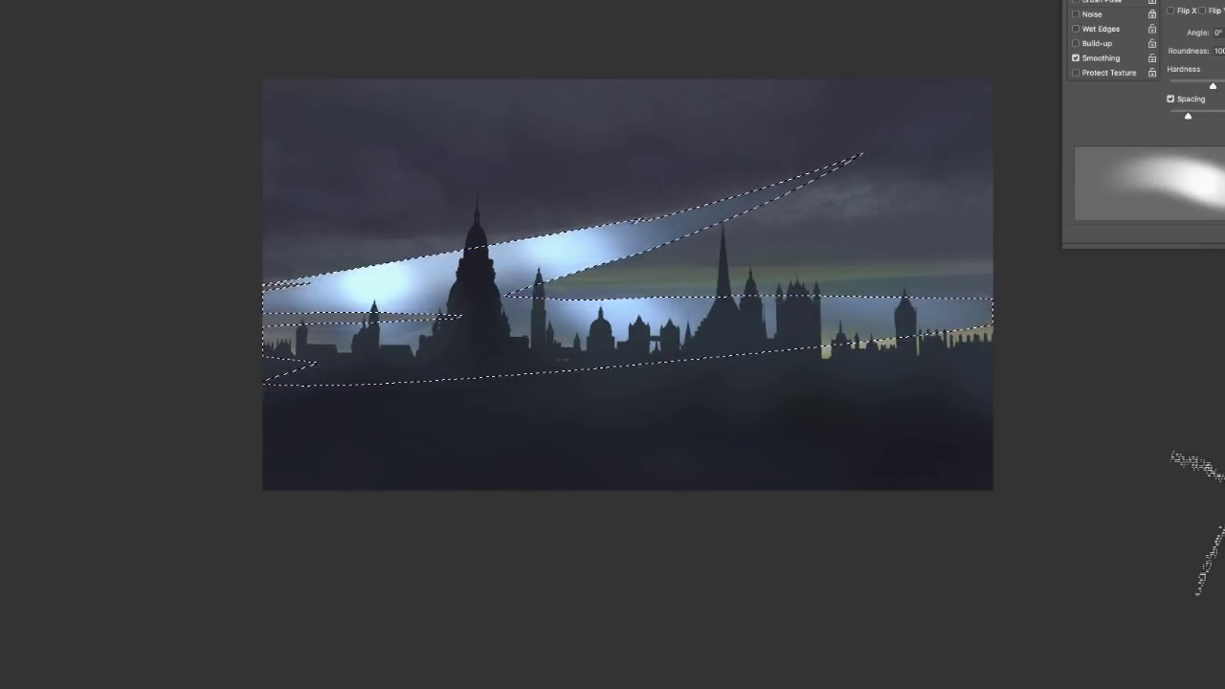
{"action": "key", "text": "ctrl+d"}
Step: Smudge the upper tip of the bright light band into the dark clouds with a textured brush
{"action": "key", "text": "r"}
{"action": "right_click", "coordinate": [787, 265]}
{"action": "left_click_drag", "start_coordinate": [883, 300], "coordinate": [924, 300]}
{"action": "left_click", "coordinate": [804, 172]}
{"action": "left_click_drag", "start_coordinate": [805, 218], "coordinate": [639, 268]}
Step: Apply a Levels adjustment to the light bands with input black 42 and input white 234
{"action": "left_click", "coordinate": [0, 0]}
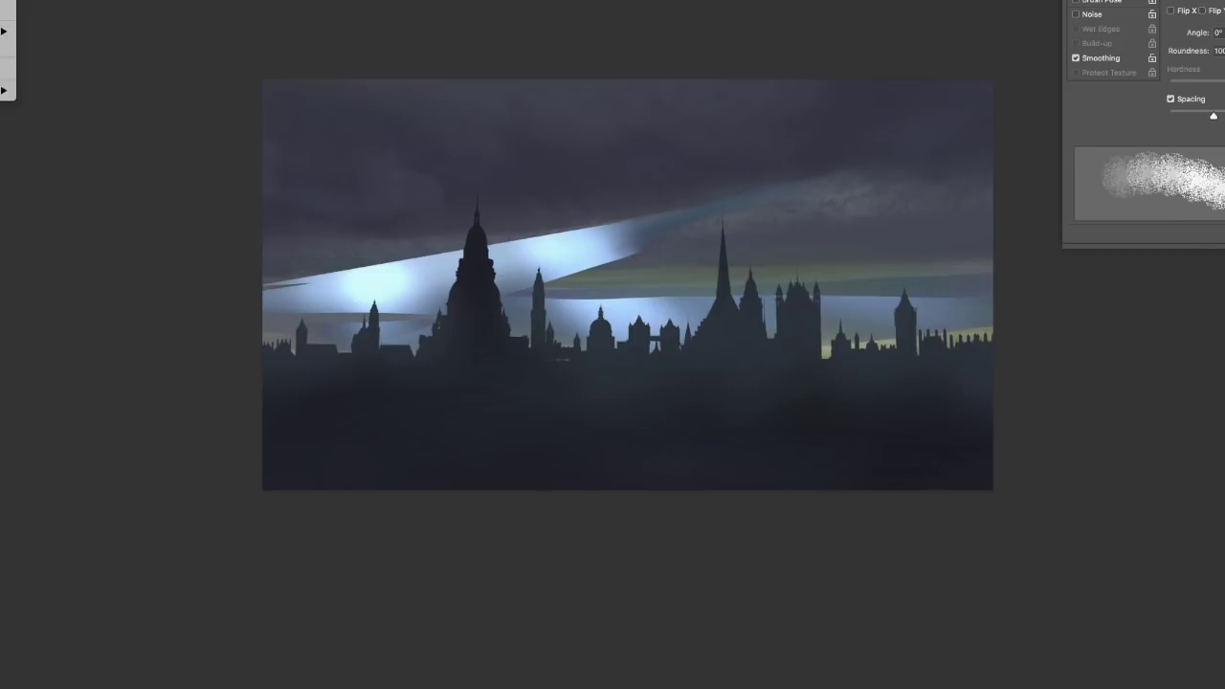
{"action": "mouse_move", "coordinate": [2, 2]}
{"action": "left_click", "coordinate": [48, 0]}
{"action": "left_click_drag", "start_coordinate": [1089, 659], "coordinate": [1063, 688]}
{"action": "left_click_drag", "start_coordinate": [902, 660], "coordinate": [934, 659]}
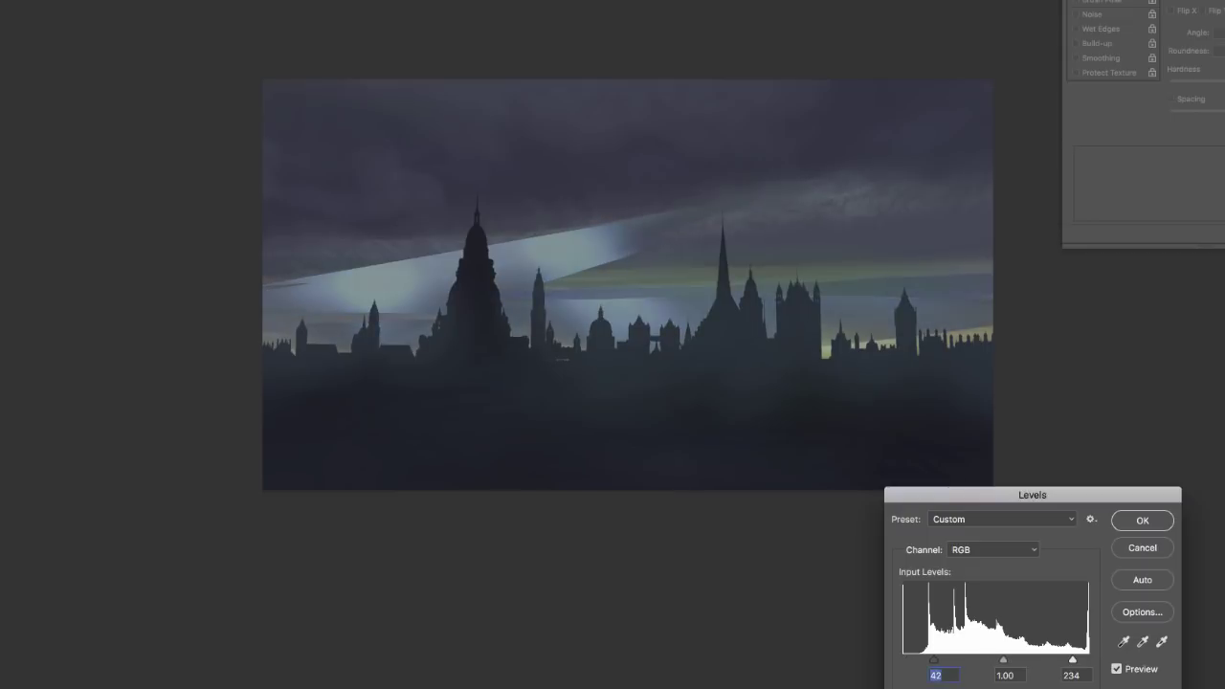
{"action": "left_click", "coordinate": [1142, 522]}
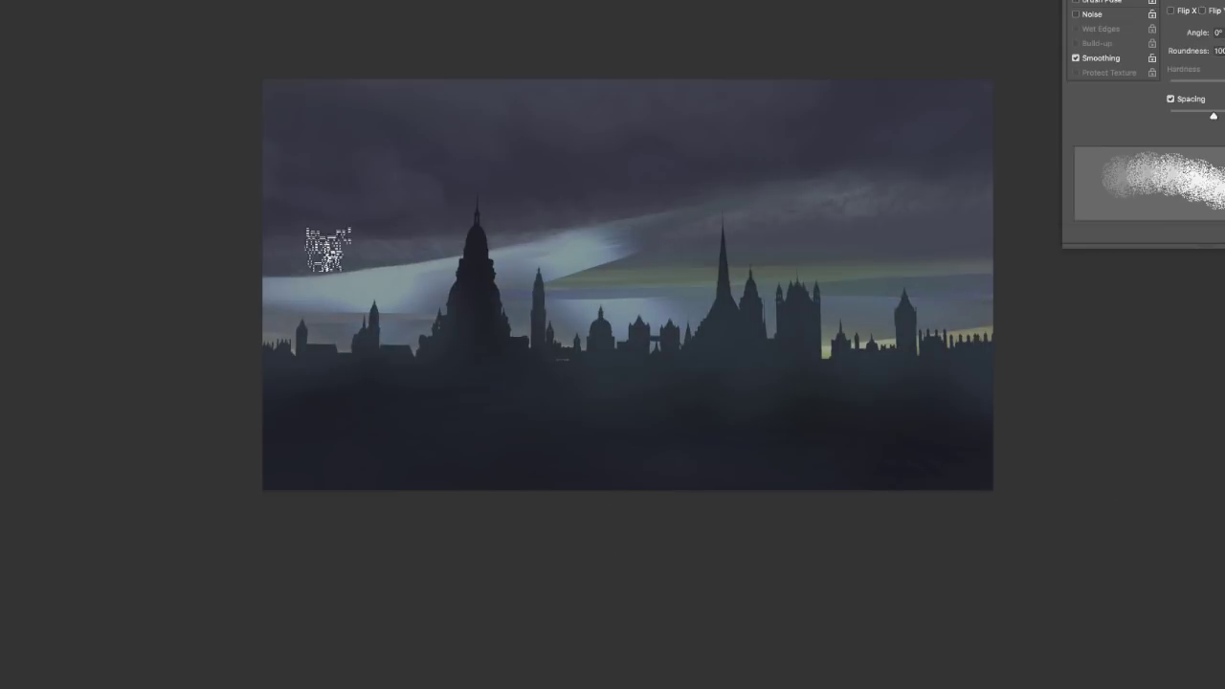
Step: Smudge the edges of the light bands, softening them beside the main dome and above the small dome
{"action": "right_click", "coordinate": [720, 280]}
{"action": "left_click", "coordinate": [877, 456]}
{"action": "mouse_move", "coordinate": [565, 268]}
{"action": "left_mouse_down"}
{"action": "mouse_move", "coordinate": [636, 255]}
{"action": "mouse_move", "coordinate": [555, 274]}
{"action": "left_mouse_up"}
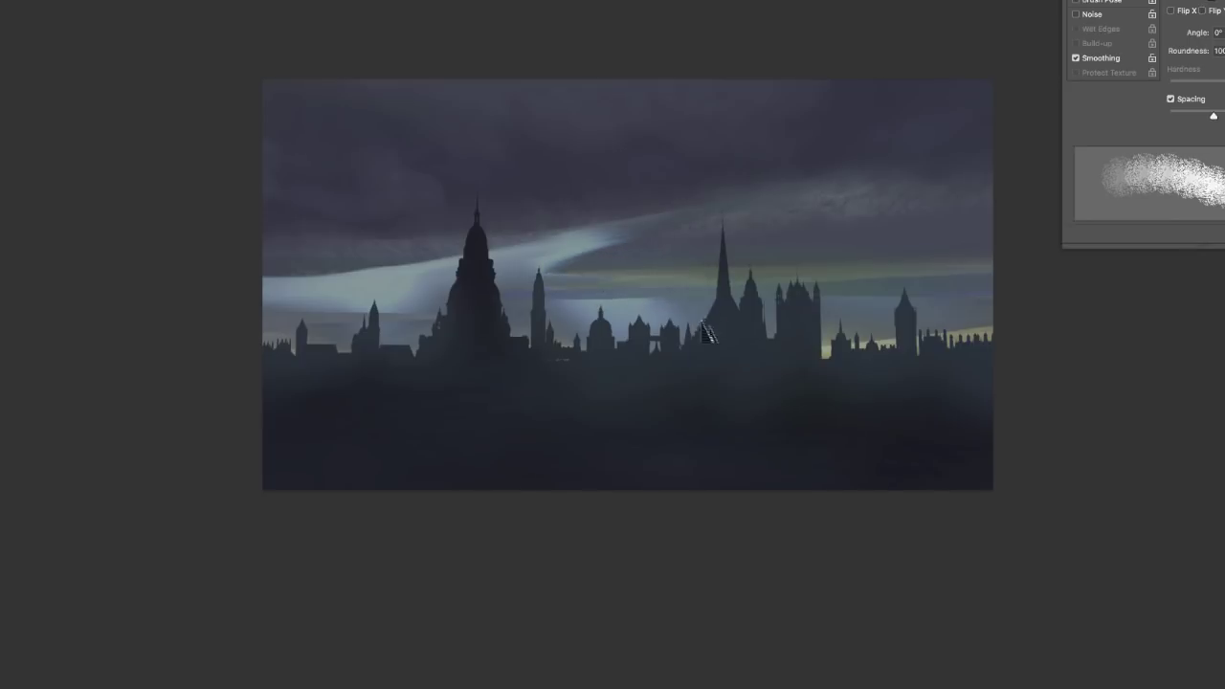
{"action": "key", "text": "ctrl+minus"}
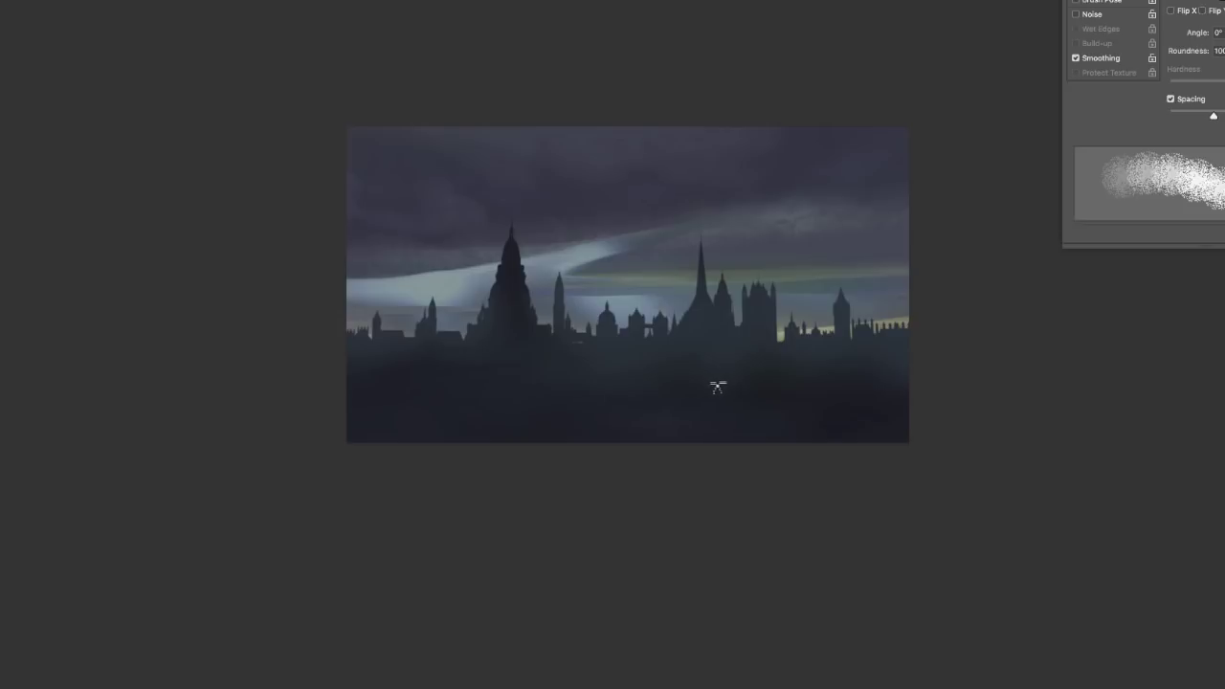
{"action": "key", "text": "ctrl+plus"}
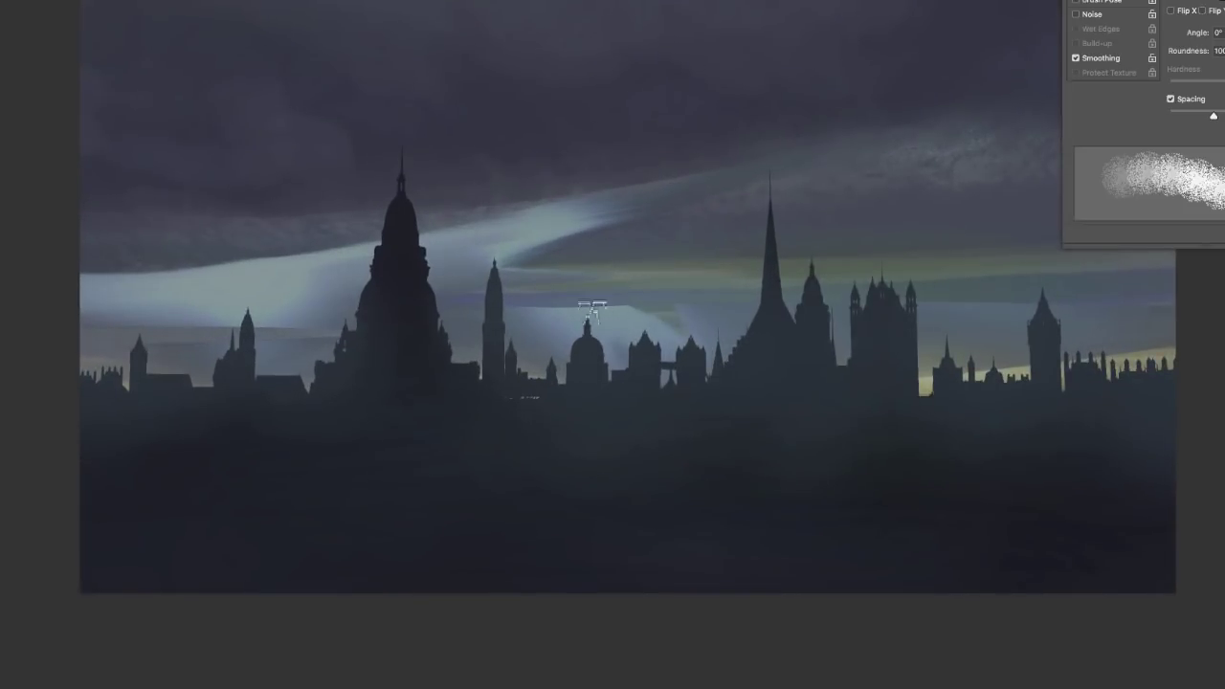
{"action": "left_click_drag", "start_coordinate": [615, 335], "coordinate": [583, 277]}
{"action": "scroll", "coordinate": [768, 379], "scroll_direction": "up", "scroll_amount": 3}
{"action": "scroll", "coordinate": [756, 354], "scroll_direction": "down", "scroll_amount": 3}
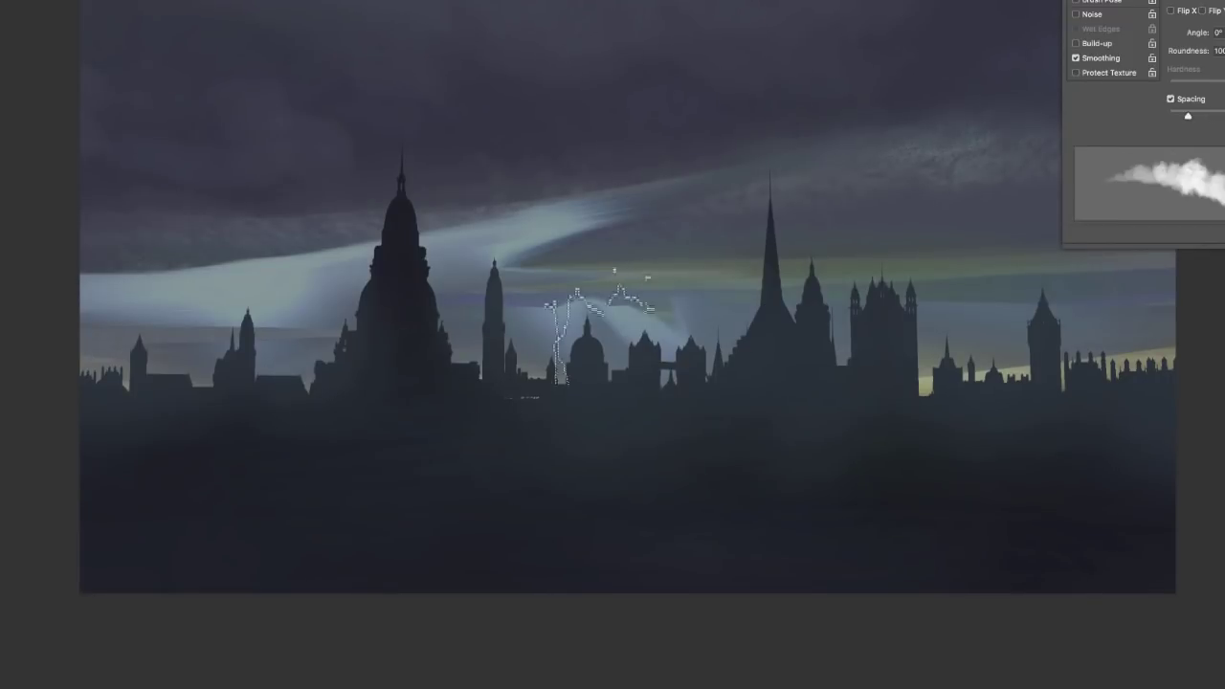
Step: Paint a dark cloud mass in the upper sky with the 173 brush at 332, 492 and 460 px and pick a smoke brush
{"action": "right_click", "coordinate": [591, 303]}
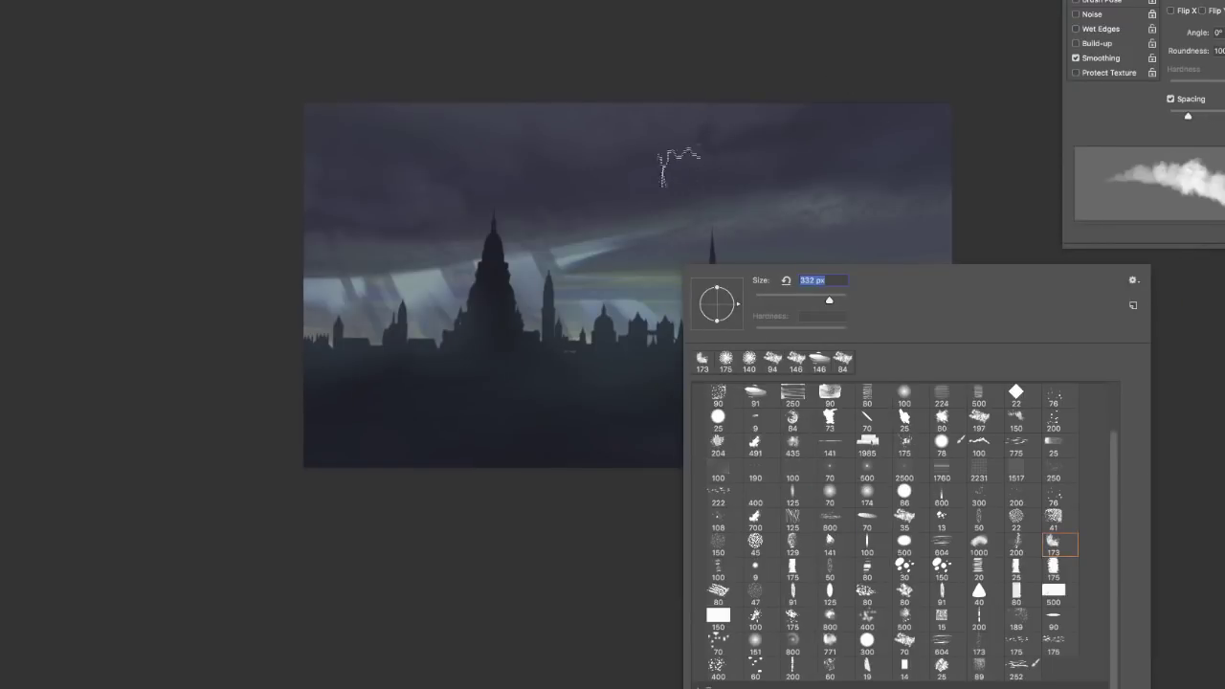
{"action": "key", "text": "Escape"}
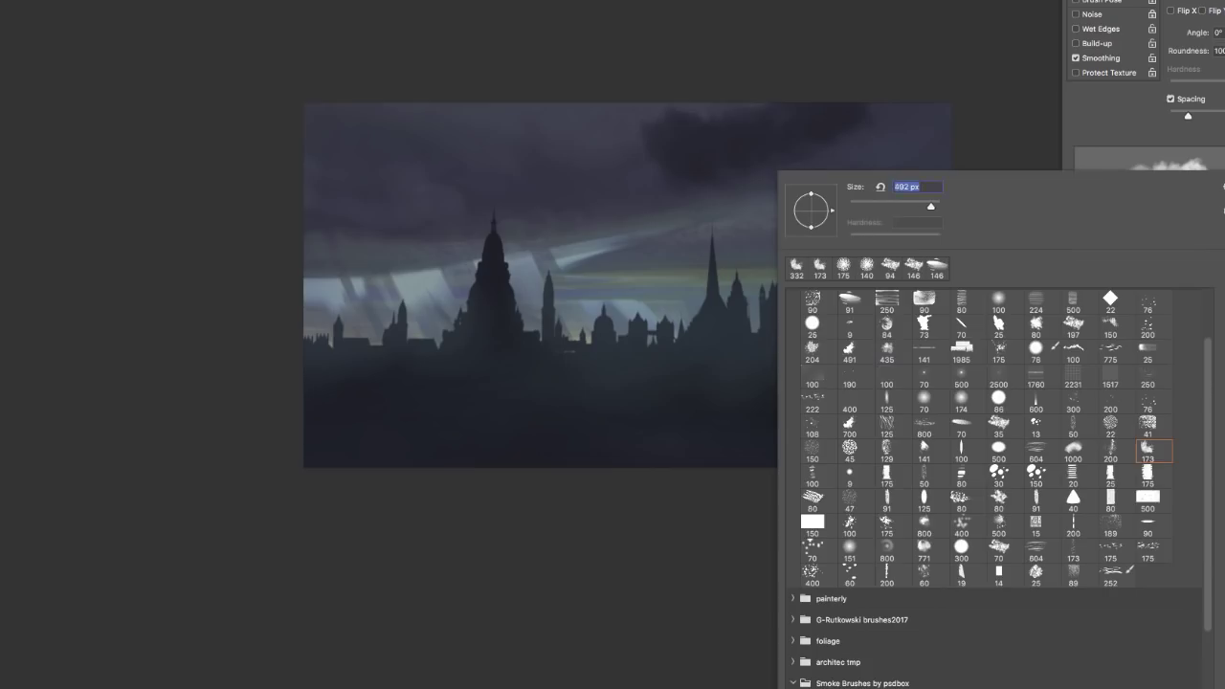
{"action": "key", "text": "Escape"}
{"action": "right_click", "coordinate": [622, 256]}
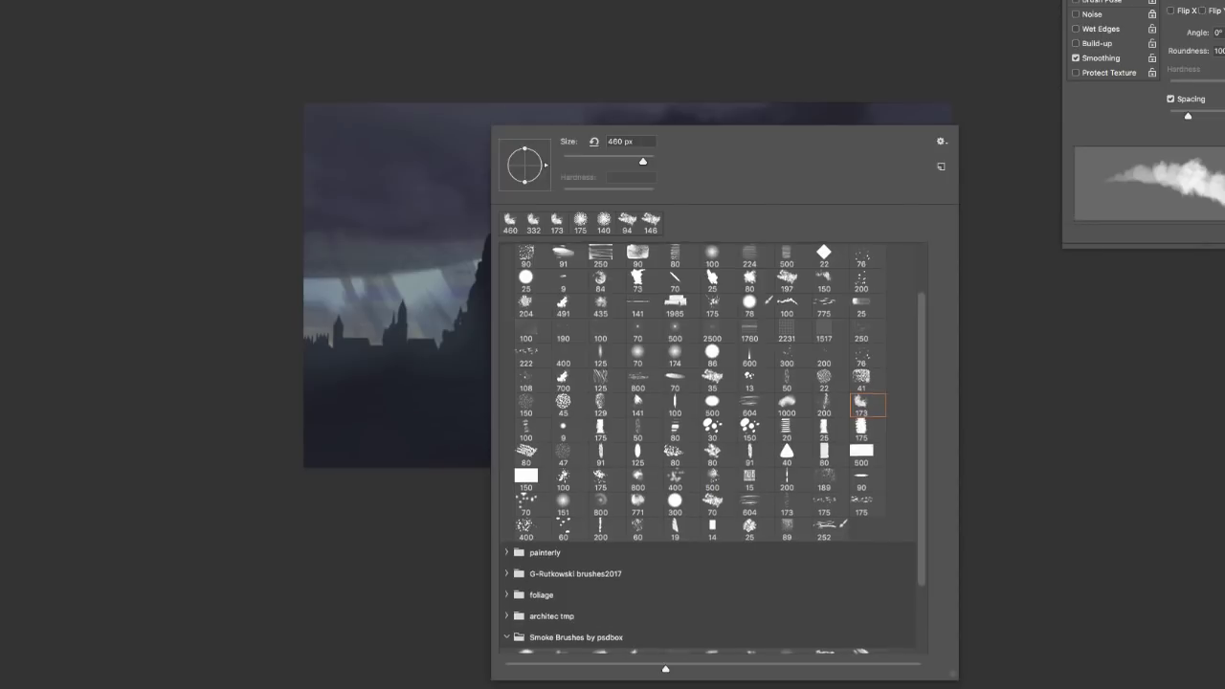
{"action": "scroll", "coordinate": [689, 567], "scroll_direction": "down", "scroll_amount": 2}
{"action": "left_click", "coordinate": [644, 586]}
{"action": "left_click", "coordinate": [678, 579]}
{"action": "left_click", "coordinate": [724, 578]}
{"action": "left_click", "coordinate": [758, 38]}
Step: Transform the dark cloud layer, pulling it outward along the upper edge of the canvas
{"action": "left_click", "coordinate": [0, 0]}
{"action": "mouse_move", "coordinate": [5, 101]}
{"action": "left_click", "coordinate": [58, 152]}
{"action": "left_click_drag", "start_coordinate": [941, 105], "coordinate": [1094, 79]}
{"action": "left_click", "coordinate": [0, 0]}
{"action": "left_click", "coordinate": [51, 151]}
{"action": "left_click_drag", "start_coordinate": [516, 104], "coordinate": [296, 141]}
Step: Distort the dark cloud layer into a diagonal sweep across the upper sky and nudge it into position
{"action": "left_click", "coordinate": [0, 0]}
{"action": "left_click", "coordinate": [50, 194]}
{"action": "left_click_drag", "start_coordinate": [352, 111], "coordinate": [213, 2]}
{"action": "left_click_drag", "start_coordinate": [511, 219], "coordinate": [588, 239]}
{"action": "left_click_drag", "start_coordinate": [1019, 161], "coordinate": [769, 254]}
{"action": "key", "text": "v"}
{"action": "left_click", "coordinate": [750, 91]}
{"action": "left_click_drag", "start_coordinate": [725, 194], "coordinate": [727, 188]}
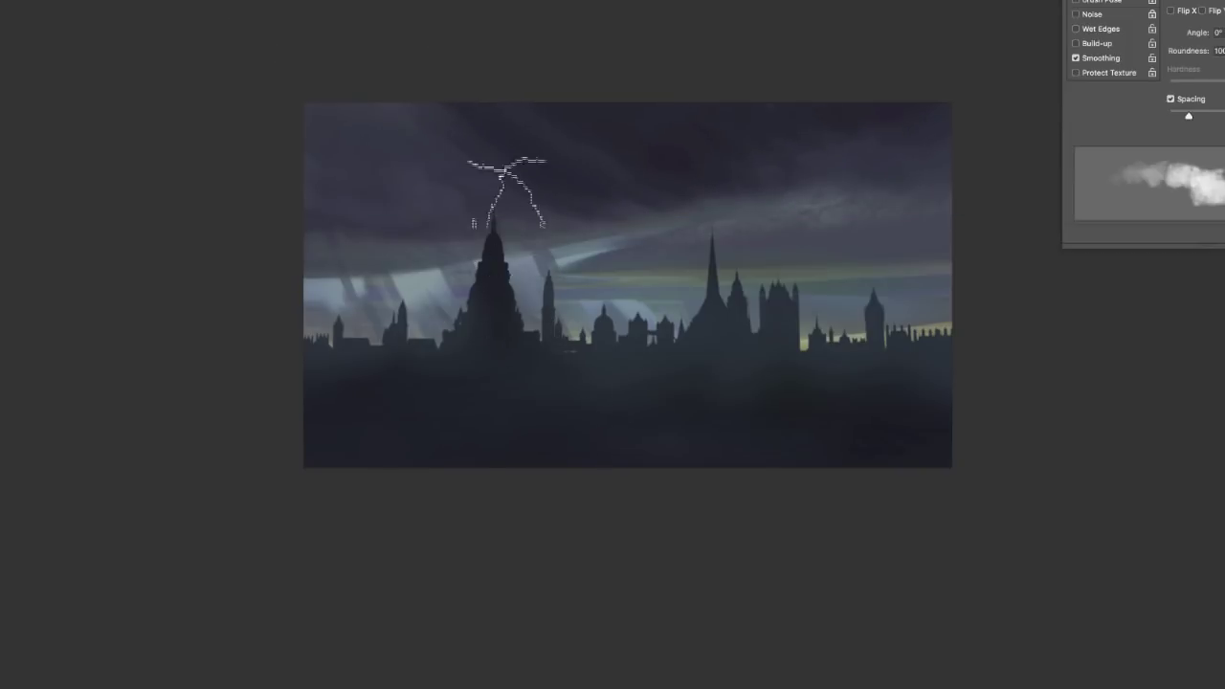
Step: Choose another brush and paint pale diagonal streaks through the dark clouds in the upper-left sky
{"action": "right_click", "coordinate": [484, 245]}
{"action": "left_click", "coordinate": [499, 601]}
{"action": "left_click", "coordinate": [817, 647]}
{"action": "left_click", "coordinate": [779, 651]}
{"action": "left_click", "coordinate": [717, 653]}
{"action": "left_click_drag", "start_coordinate": [389, 96], "coordinate": [440, 147]}
{"action": "left_click_drag", "start_coordinate": [374, 91], "coordinate": [486, 179]}
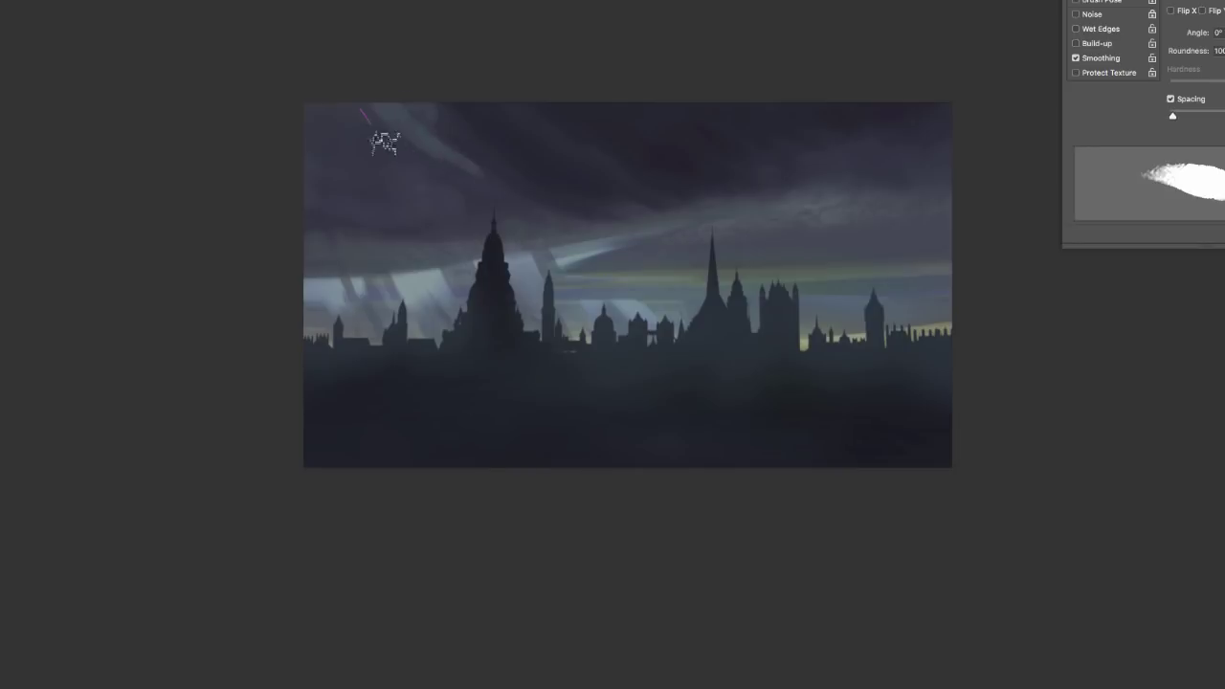
Step: Brush pale cloud wisps along the upper edge of the sky, between the main dome and the tall spire
{"action": "right_click", "coordinate": [382, 117]}
{"action": "left_click", "coordinate": [615, 582]}
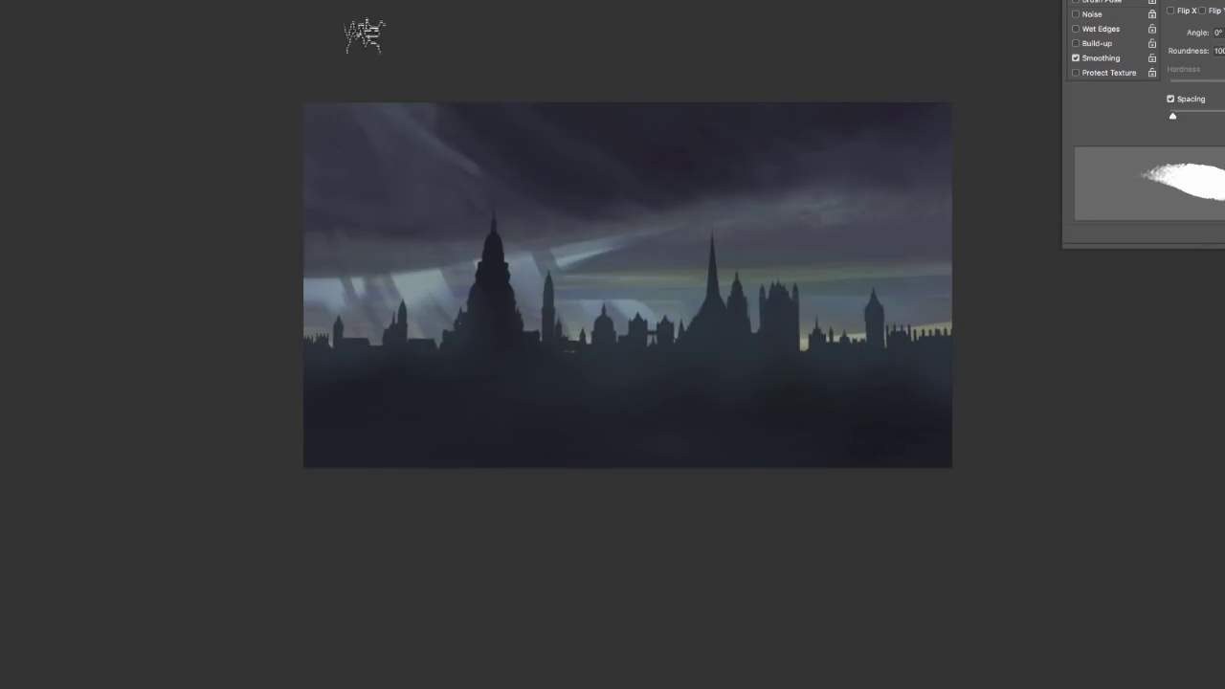
{"action": "mouse_move", "coordinate": [478, 113]}
{"action": "left_mouse_down"}
{"action": "mouse_move", "coordinate": [514, 99]}
{"action": "mouse_move", "coordinate": [519, 134]}
{"action": "left_mouse_up"}
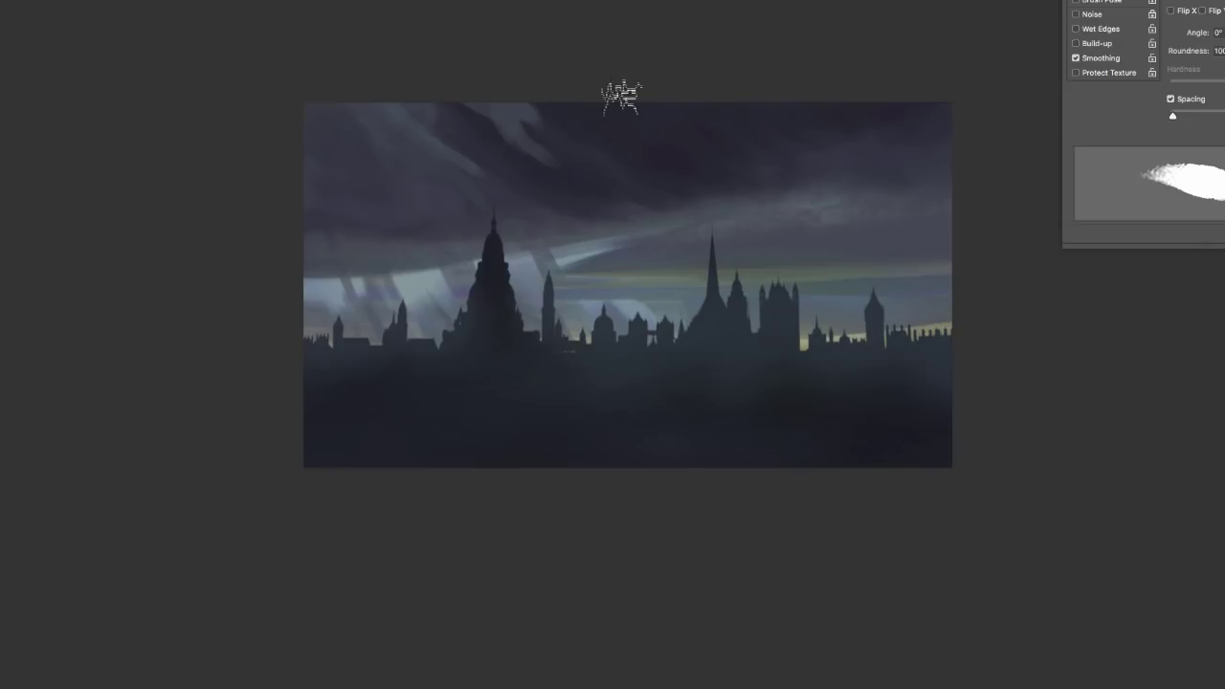
{"action": "mouse_move", "coordinate": [623, 87]}
{"action": "left_mouse_down"}
{"action": "mouse_move", "coordinate": [717, 82]}
{"action": "mouse_move", "coordinate": [746, 106]}
{"action": "mouse_move", "coordinate": [548, 106]}
{"action": "mouse_move", "coordinate": [685, 113]}
{"action": "left_mouse_up"}
Step: Smudge the pale wisps into the clouds and paint puffy dark edges along the underside of the cloud bank
{"action": "key", "text": "r"}
{"action": "left_click_drag", "start_coordinate": [489, 169], "coordinate": [454, 119]}
{"action": "left_click_drag", "start_coordinate": [541, 140], "coordinate": [559, 173]}
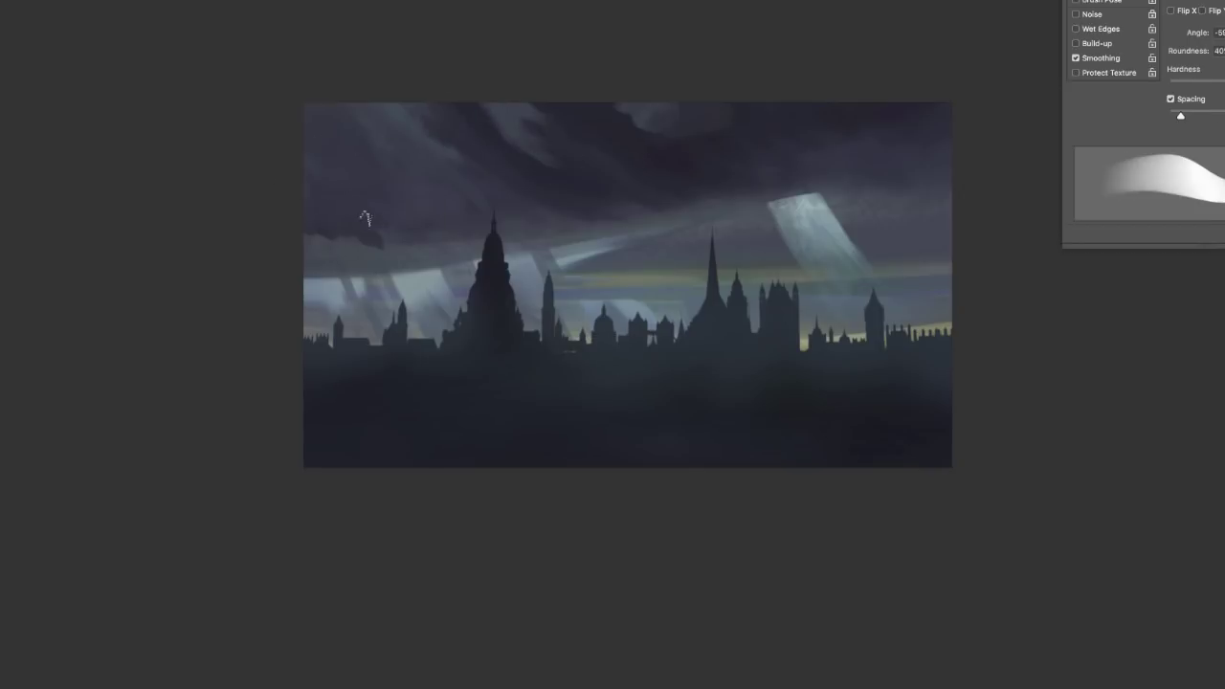
{"action": "left_click_drag", "start_coordinate": [369, 237], "coordinate": [455, 247]}
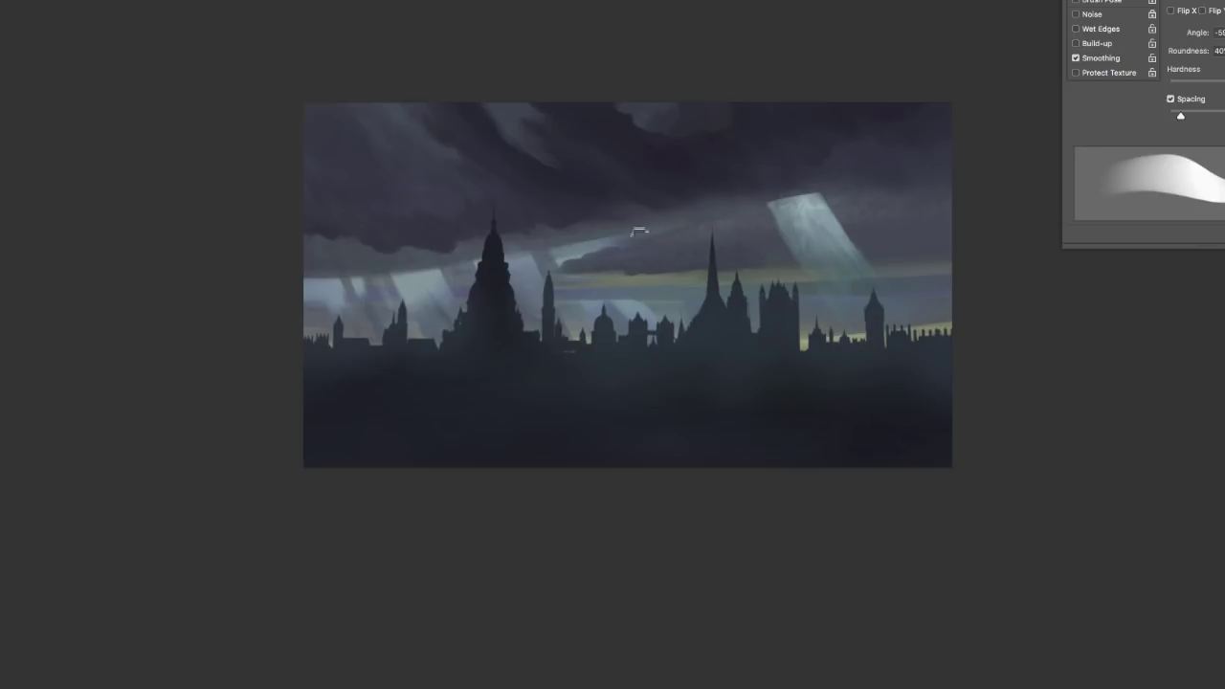
{"action": "left_click", "coordinate": [658, 271]}
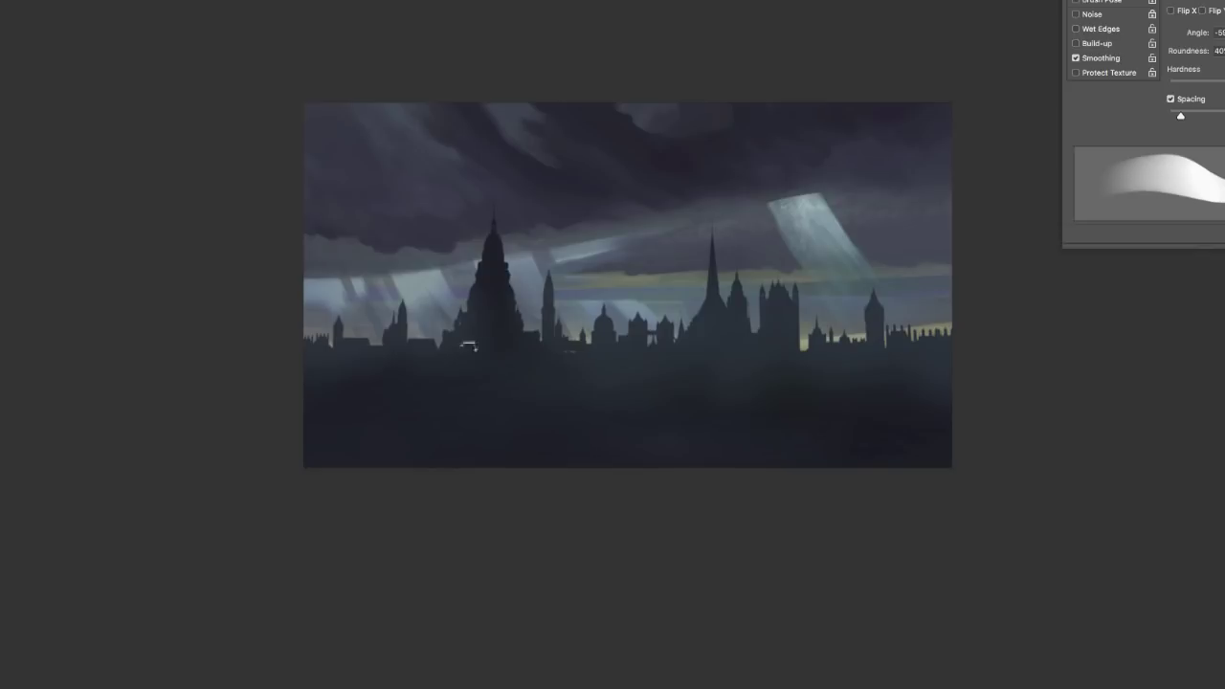
Step: Pick the soft round 100 brush at 65 px and 58% hardness and tone down the leftmost light patch
{"action": "right_click", "coordinate": [430, 334]}
{"action": "left_click", "coordinate": [558, 411]}
{"action": "left_click", "coordinate": [522, 411]}
{"action": "scroll", "coordinate": [521, 411], "scroll_direction": "up", "scroll_amount": 5}
{"action": "left_click", "coordinate": [591, 467]}
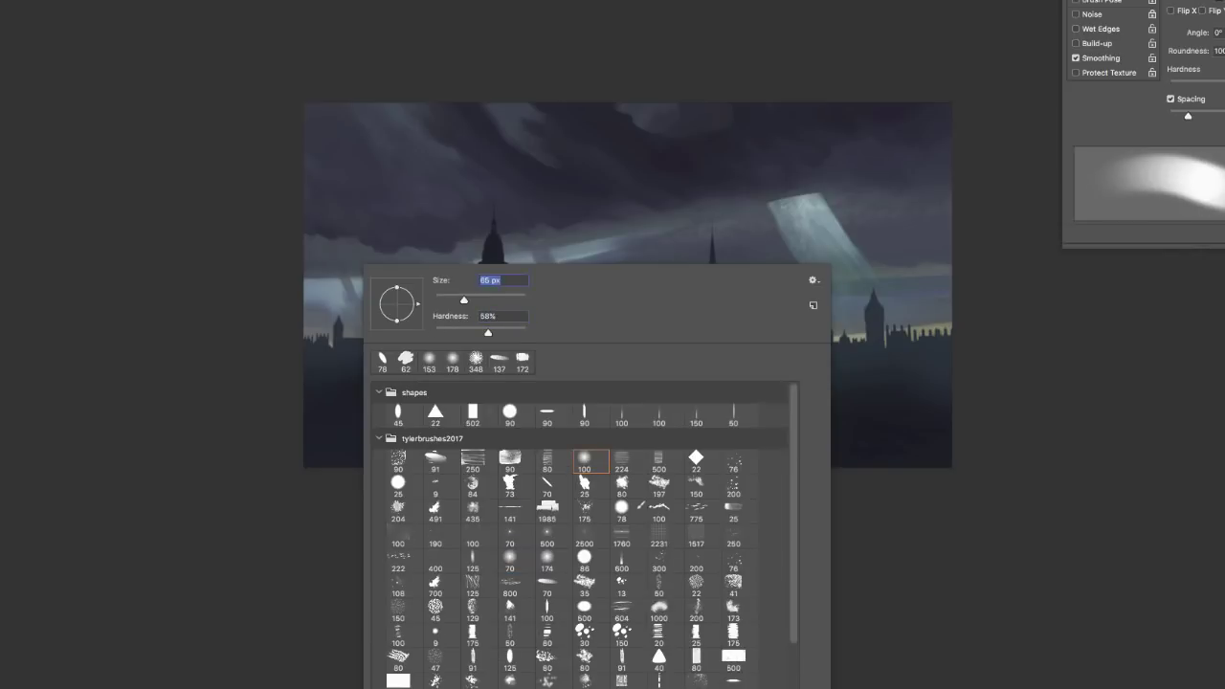
{"action": "left_click", "coordinate": [548, 44]}
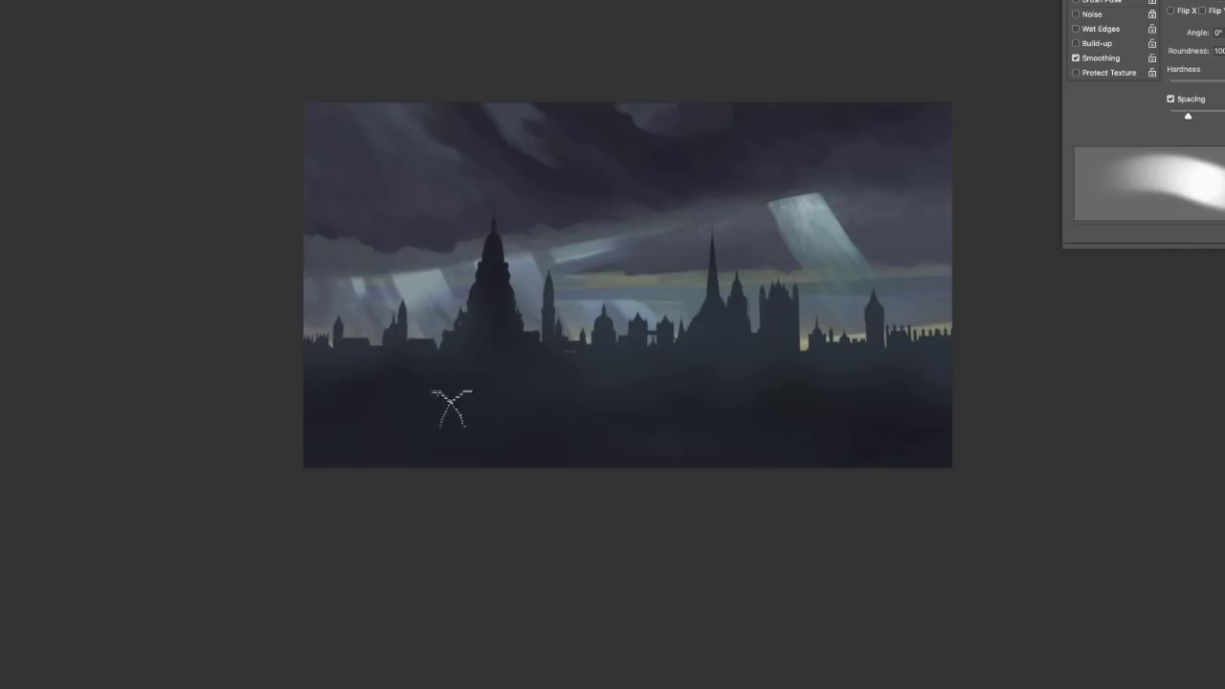
Step: Refine the slanted light shafts between the buildings and over the right-hand towers with soft, textured strokes
{"action": "right_click", "coordinate": [744, 249]}
{"action": "left_click", "coordinate": [735, 23]}
{"action": "key", "text": "ctrl+plus"}
{"action": "right_click", "coordinate": [510, 267]}
{"action": "key", "text": "Escape"}
{"action": "key", "text": "ctrl+plus"}
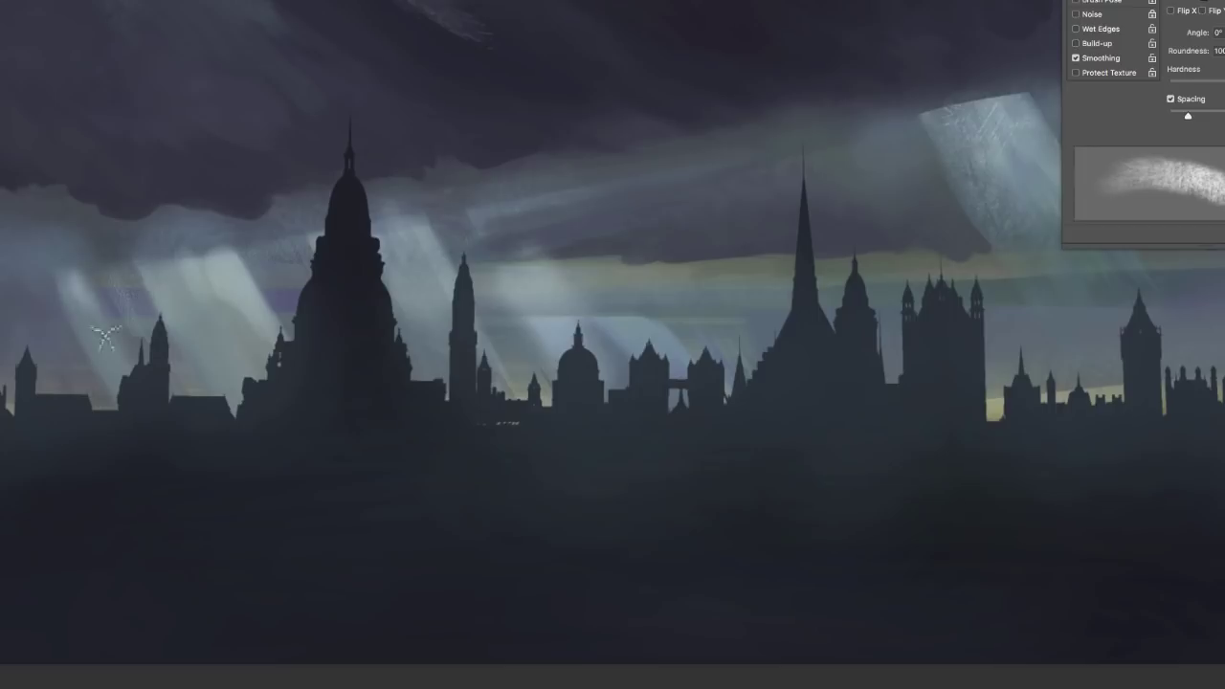
{"action": "key", "text": "ctrl+minus"}
{"action": "key", "text": "ctrl+minus"}
{"action": "key", "text": "ctrl+minus"}
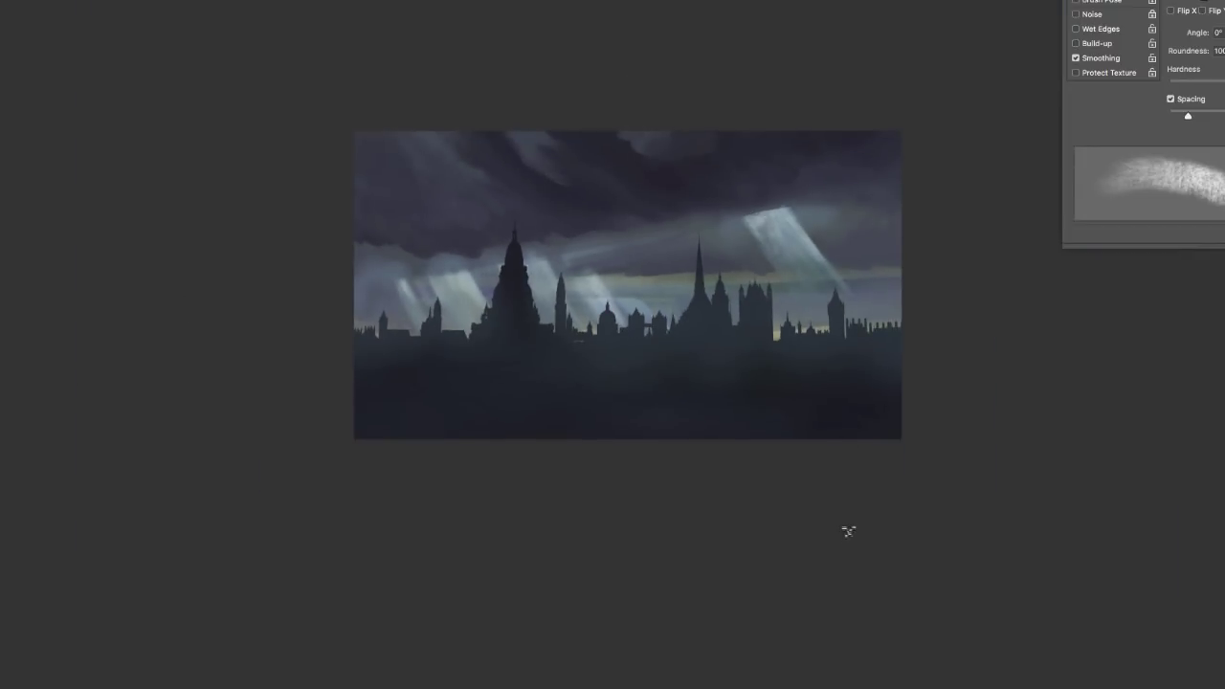
Step: Brush a greenish-grey cloud with a textured brush in the sky above the clock tower
{"action": "right_click", "coordinate": [856, 266]}
{"action": "left_click", "coordinate": [1011, 572]}
{"action": "key", "text": "Escape"}
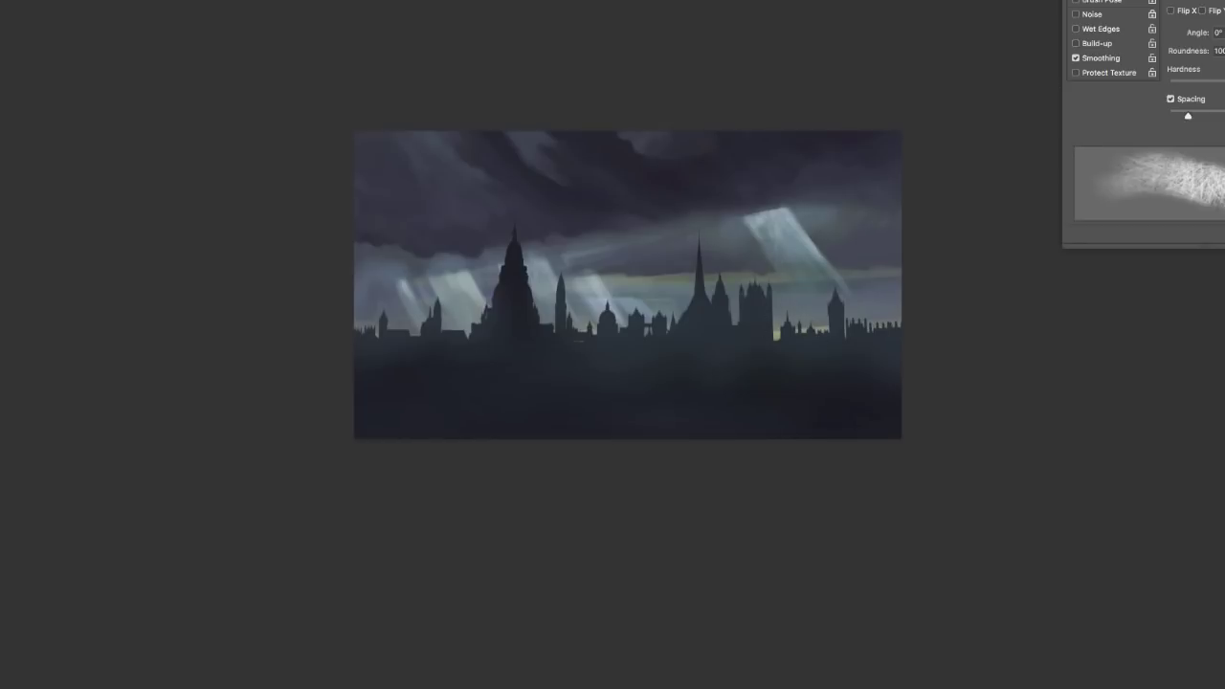
{"action": "right_click", "coordinate": [853, 285]}
{"action": "left_click", "coordinate": [1010, 573]}
{"action": "key", "text": "Escape"}
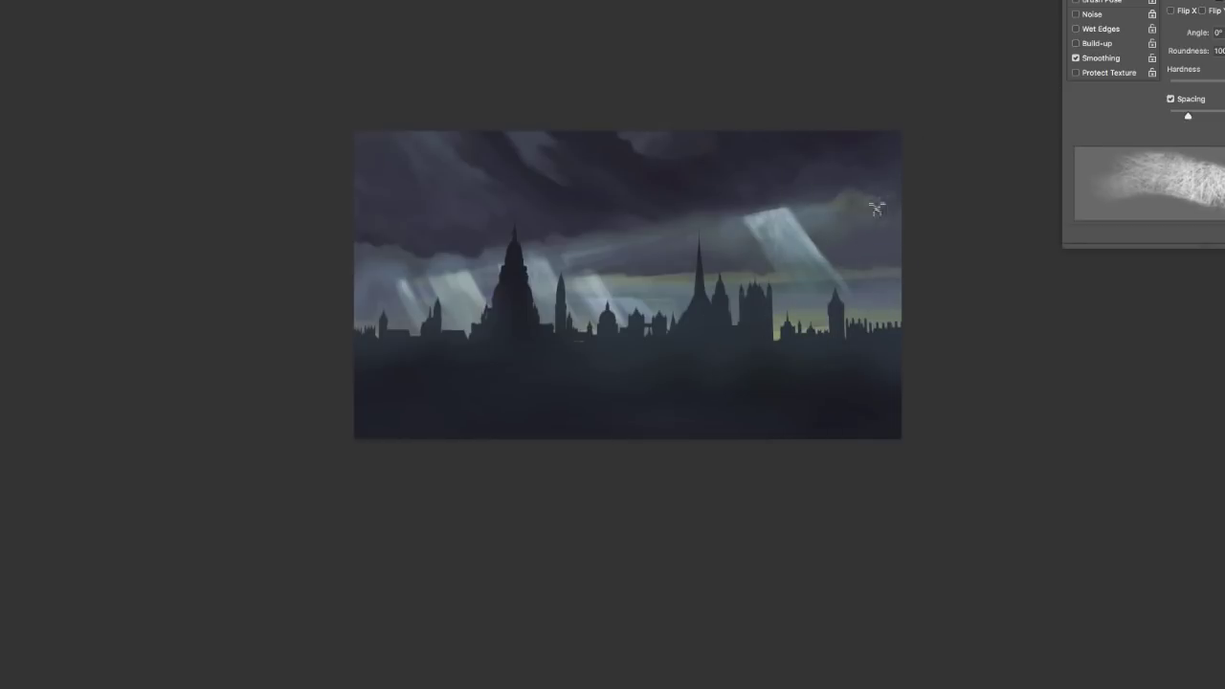
Step: Paint puffy grey-purple clouds under the dark cloud bank to the left of the main dome
{"action": "right_click", "coordinate": [555, 176]}
{"action": "left_click", "coordinate": [714, 469]}
{"action": "key", "text": "Escape"}
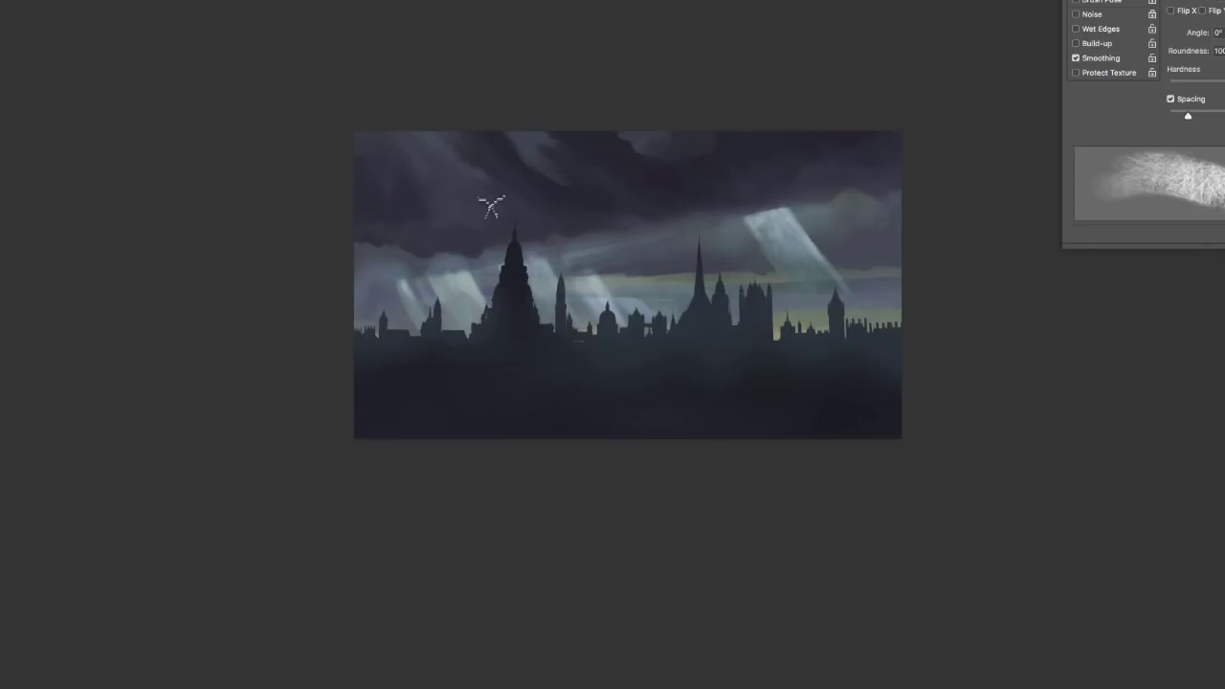
{"action": "right_click", "coordinate": [540, 243]}
{"action": "left_click", "coordinate": [716, 539]}
{"action": "key", "text": "Escape"}
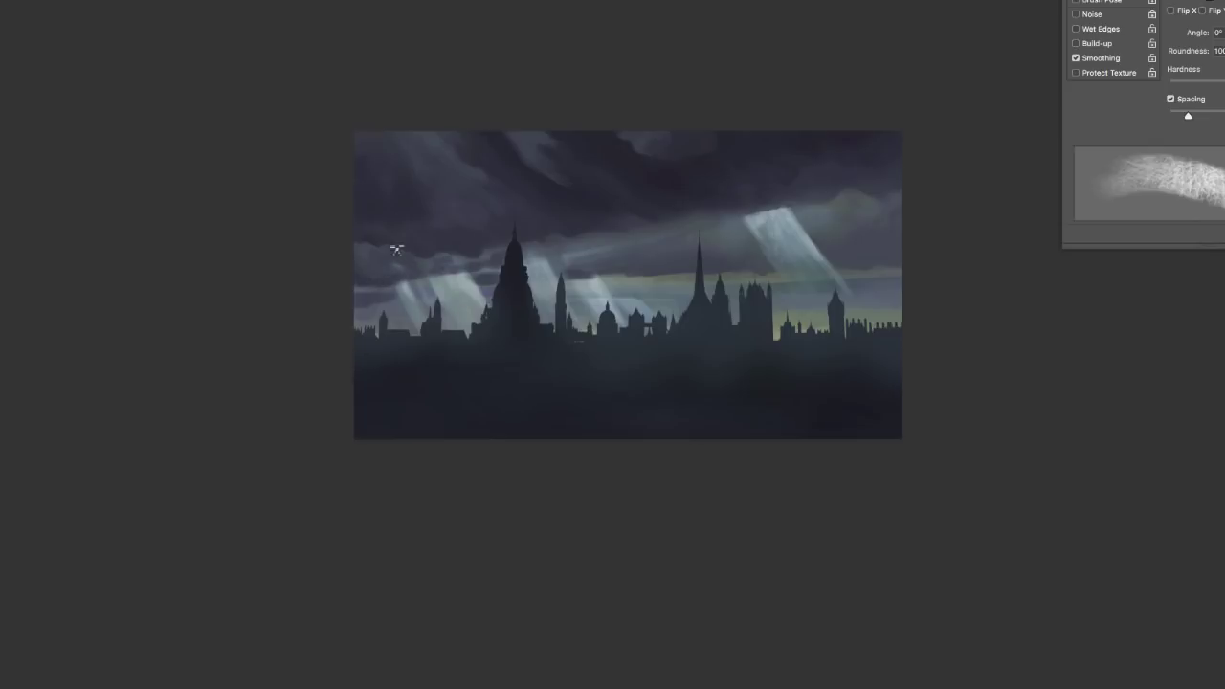
Step: Smudge the horizon streaks and the cloud edge around the right-hand light shaft with a scattered brush at 46 px
{"action": "key", "text": "r"}
{"action": "right_click", "coordinate": [871, 266]}
{"action": "left_click", "coordinate": [1148, 506]}
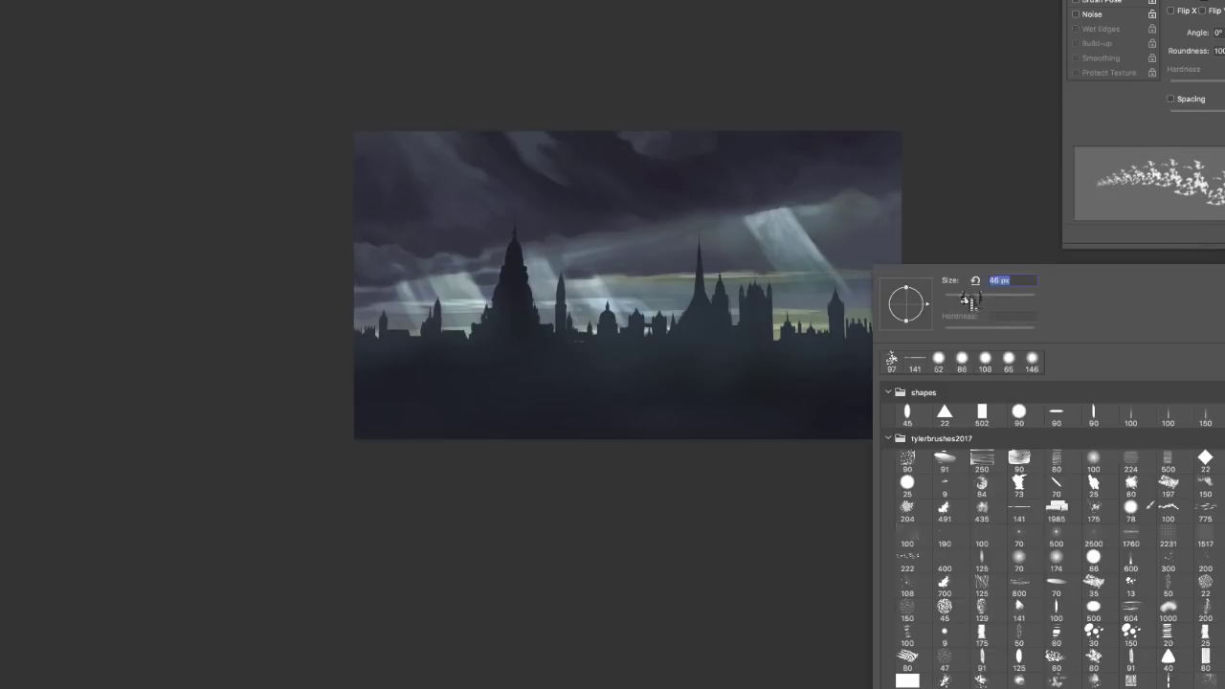
{"action": "key", "text": "Return"}
{"action": "key", "text": "super+plus"}
{"action": "right_click", "coordinate": [913, 320]}
{"action": "key", "text": "Escape"}
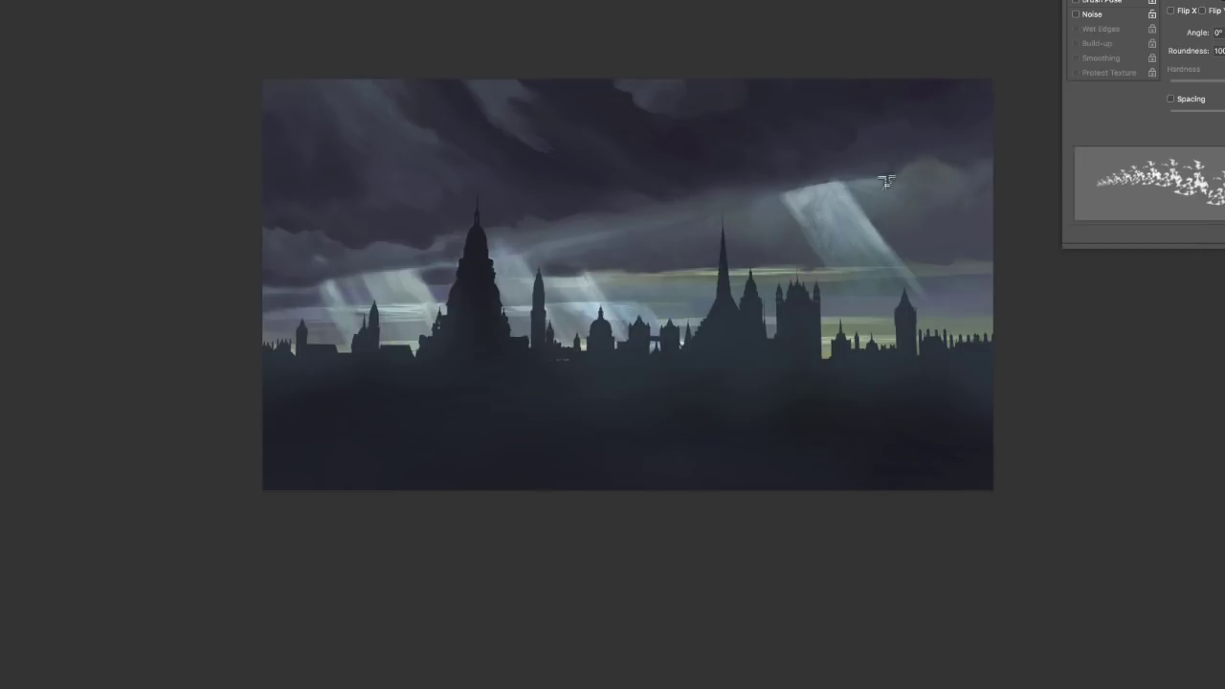
Step: Enlarge a textured painterly brush to 268 px and try pale purple strokes in the upper-left clouds, undoing the last one
{"action": "key", "text": "b"}
{"action": "right_click", "coordinate": [410, 224]}
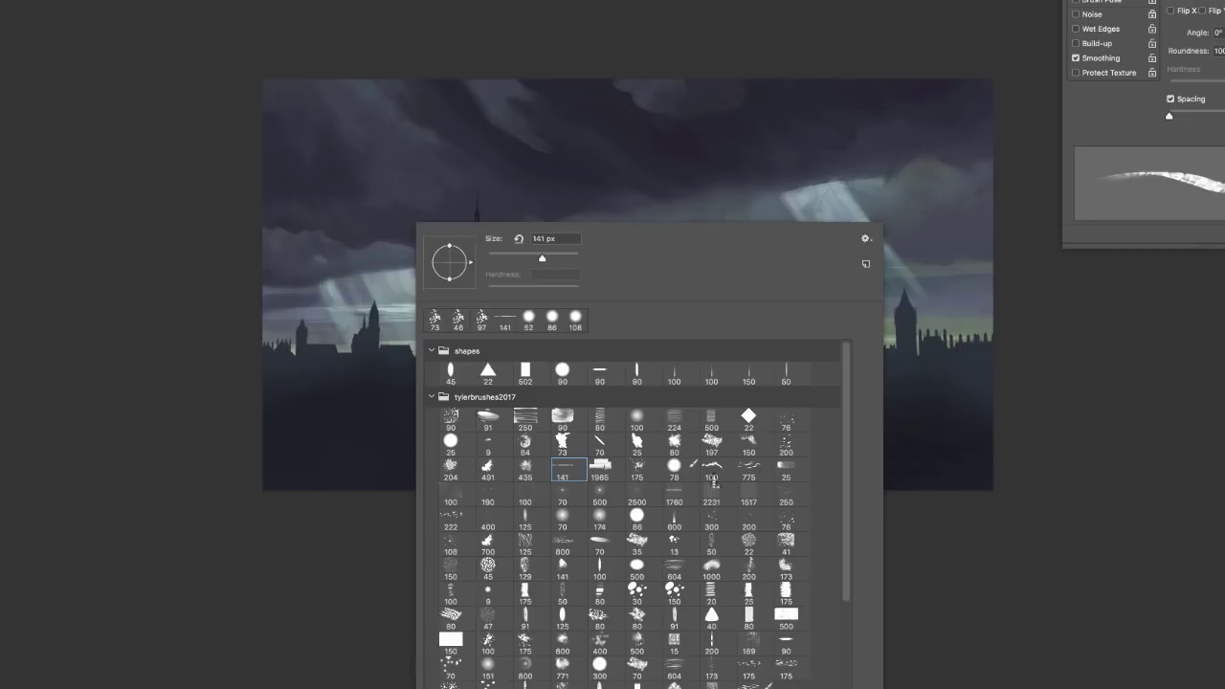
{"action": "scroll", "coordinate": [437, 505], "scroll_direction": "down", "scroll_amount": 5}
{"action": "left_click", "coordinate": [681, 532]}
{"action": "left_click_drag", "start_coordinate": [369, 123], "coordinate": [400, 178]}
{"action": "right_click", "coordinate": [434, 157]}
{"action": "left_click_drag", "start_coordinate": [525, 189], "coordinate": [538, 188]}
{"action": "left_click_drag", "start_coordinate": [365, 119], "coordinate": [417, 182]}
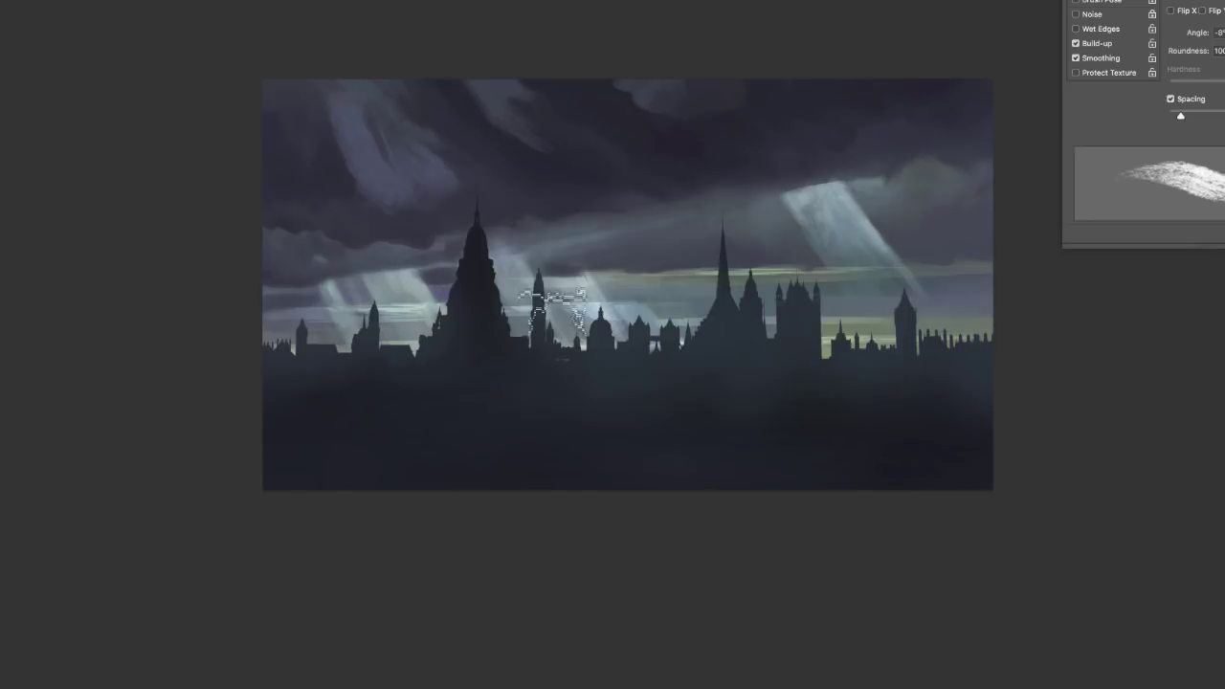
{"action": "key", "text": "ctrl+z"}
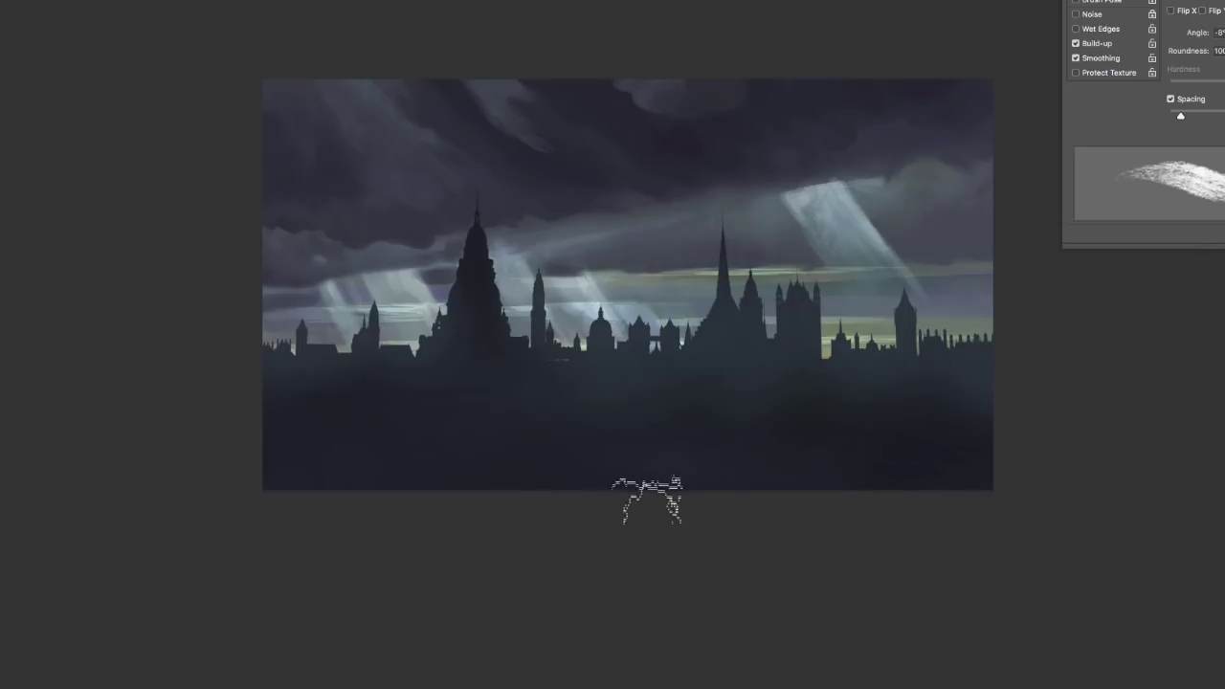
Step: Select sky tones with Color Range at reduced fuzziness, hide the selection outline and brush teal light shafts into the upper-left clouds
{"action": "left_click", "coordinate": [0, 0]}
{"action": "left_click", "coordinate": [19, 0]}
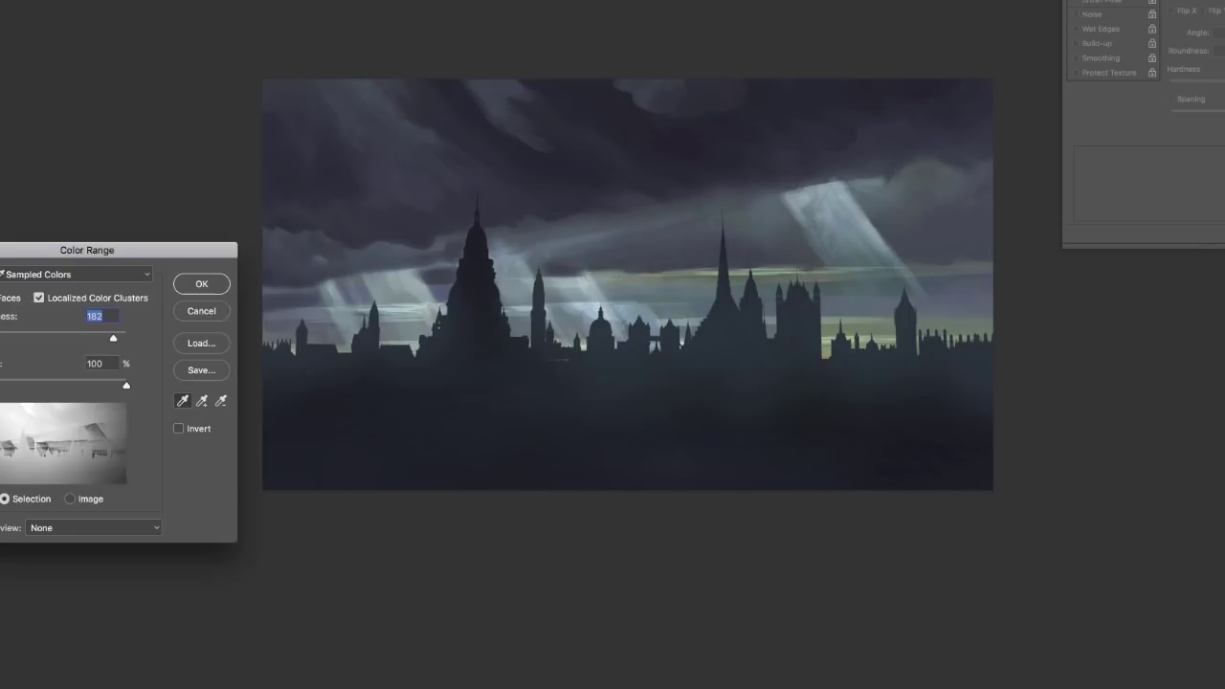
{"action": "left_click_drag", "start_coordinate": [112, 339], "coordinate": [0, 339]}
{"action": "left_click", "coordinate": [201, 283]}
{"action": "key", "text": "ctrl+h"}
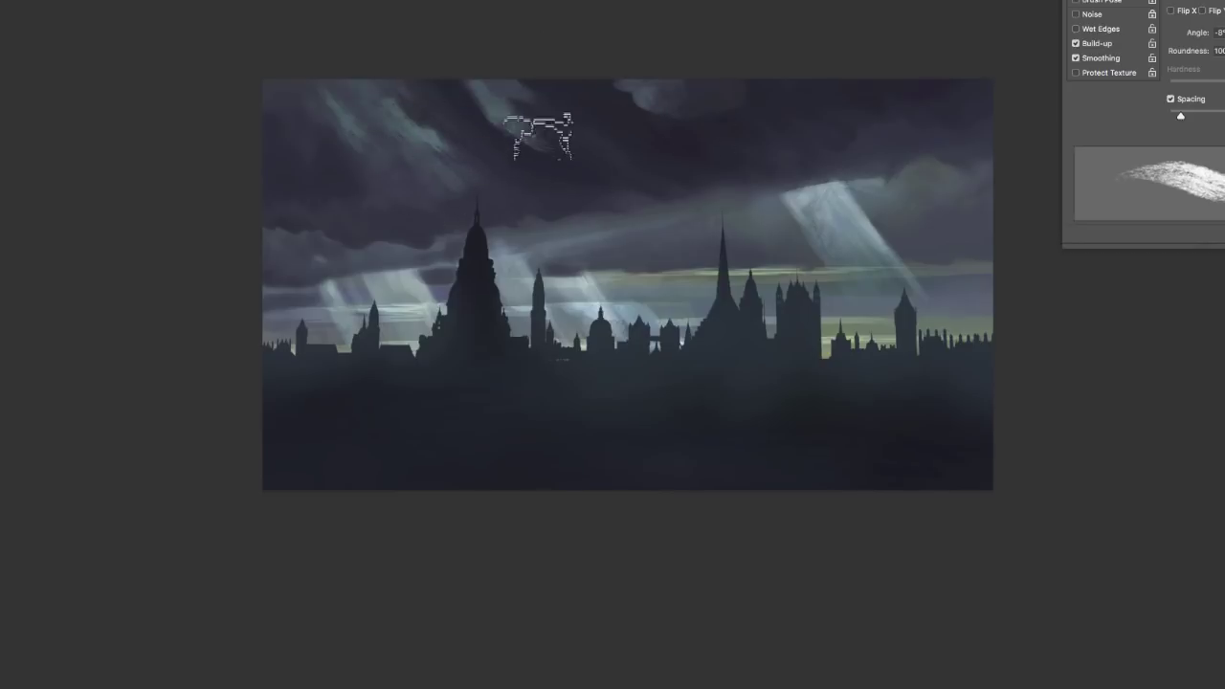
Step: Touch up the teal shafts in the upper-left clouds with other brushes, undoing the last soft stroke
{"action": "right_click", "coordinate": [496, 292]}
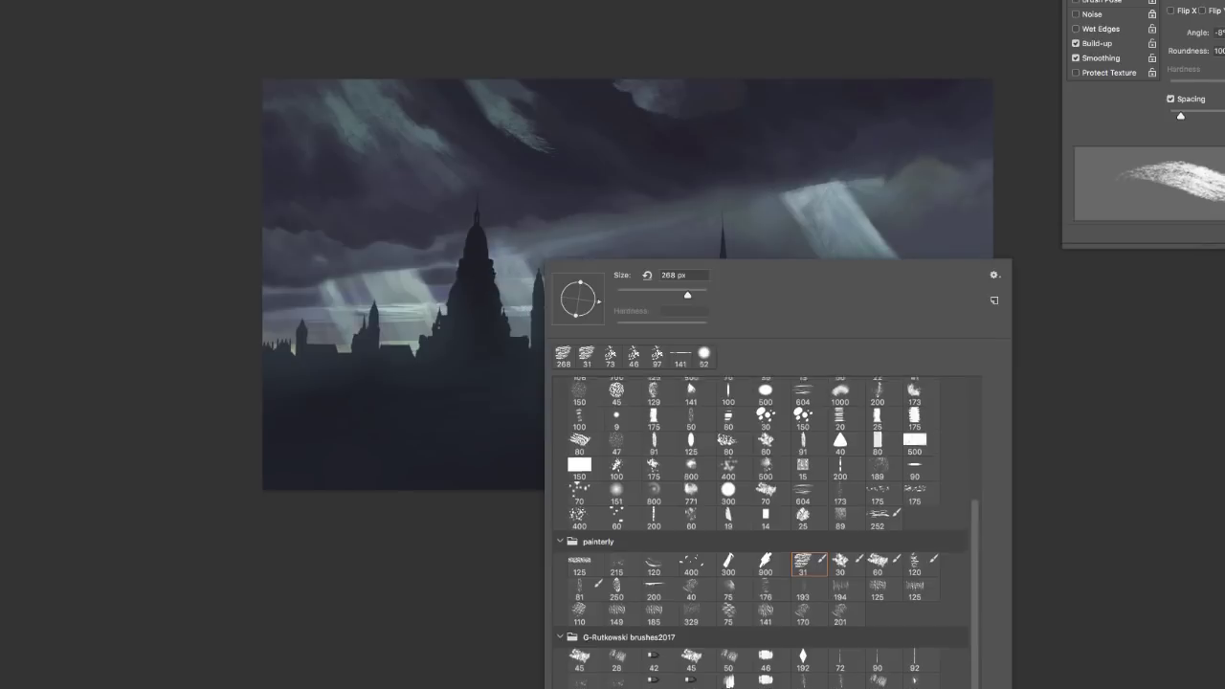
{"action": "left_click", "coordinate": [766, 454]}
{"action": "key", "text": "Return"}
{"action": "right_click", "coordinate": [413, 187]}
{"action": "left_click", "coordinate": [373, 131]}
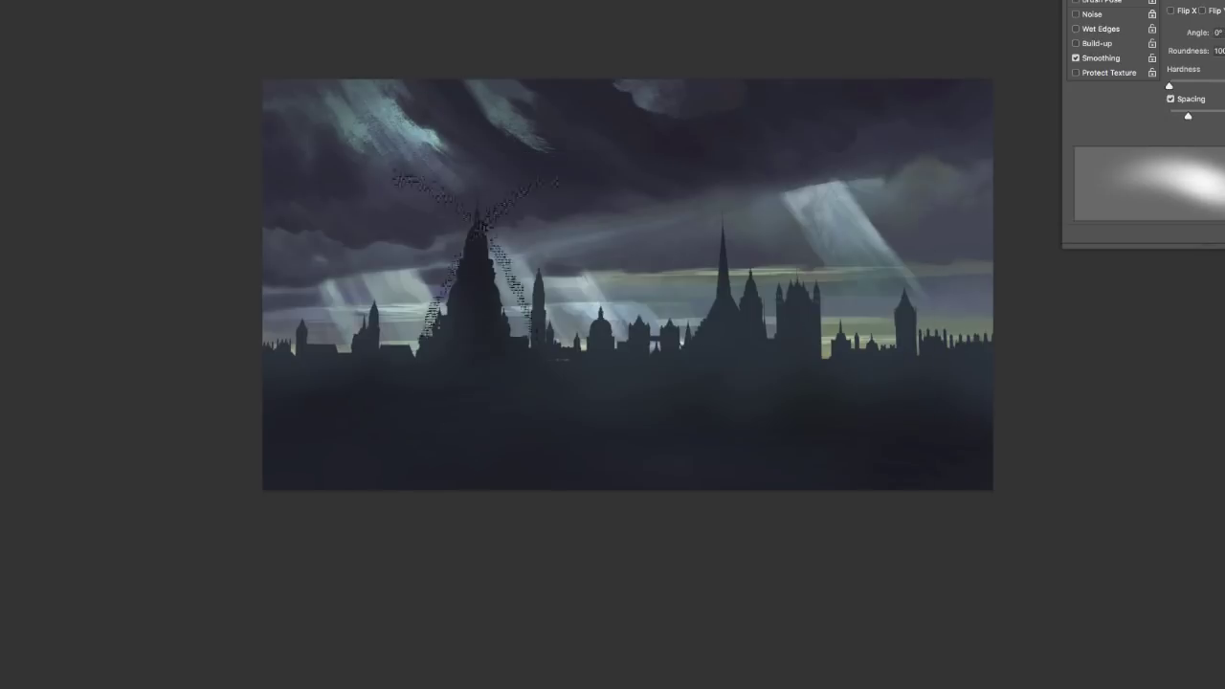
{"action": "left_click_drag", "start_coordinate": [490, 98], "coordinate": [538, 145]}
{"action": "key", "text": "ctrl+z"}
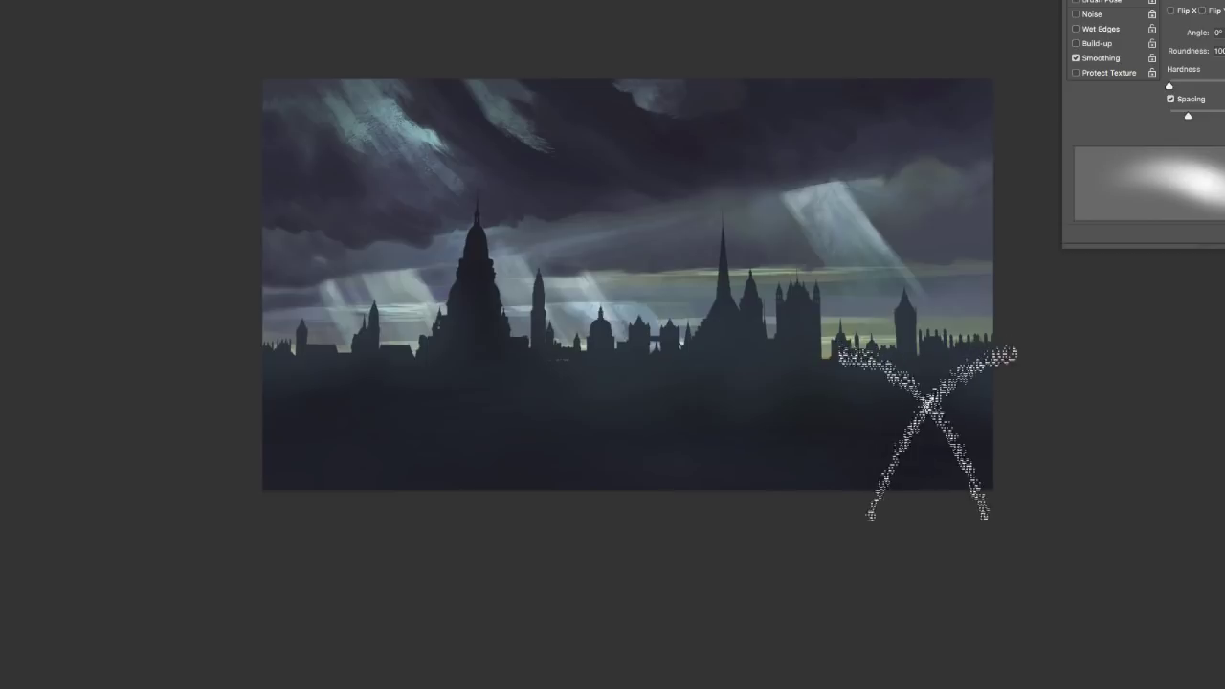
Step: Apply a Levels adjustment to the skyline, pulling the highlight and shadow sliders slightly inward
{"action": "left_click", "coordinate": [2, 0]}
{"action": "left_click", "coordinate": [58, 0]}
{"action": "left_click_drag", "start_coordinate": [1089, 660], "coordinate": [1073, 661]}
{"action": "left_click_drag", "start_coordinate": [904, 660], "coordinate": [913, 660]}
{"action": "key", "text": "Down"}
{"action": "key", "text": "Down"}
{"action": "key", "text": "Down"}
{"action": "key", "text": "Down"}
{"action": "key", "text": "Return"}
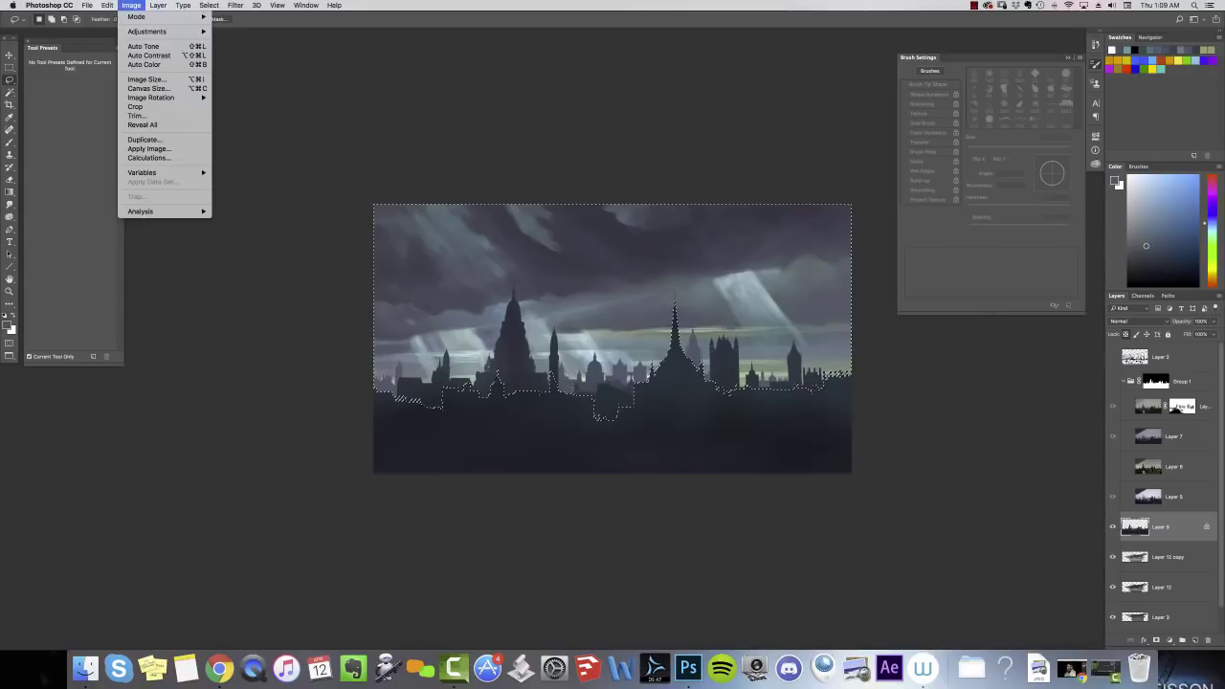
Step: Adjust the selected distant skyline with Levels, tuning the RGB input and raising the output shadows of the blue and green channels
{"action": "mouse_move", "coordinate": [153, 32]}
{"action": "left_click", "coordinate": [235, 40]}
{"action": "left_click_drag", "start_coordinate": [880, 474], "coordinate": [936, 363]}
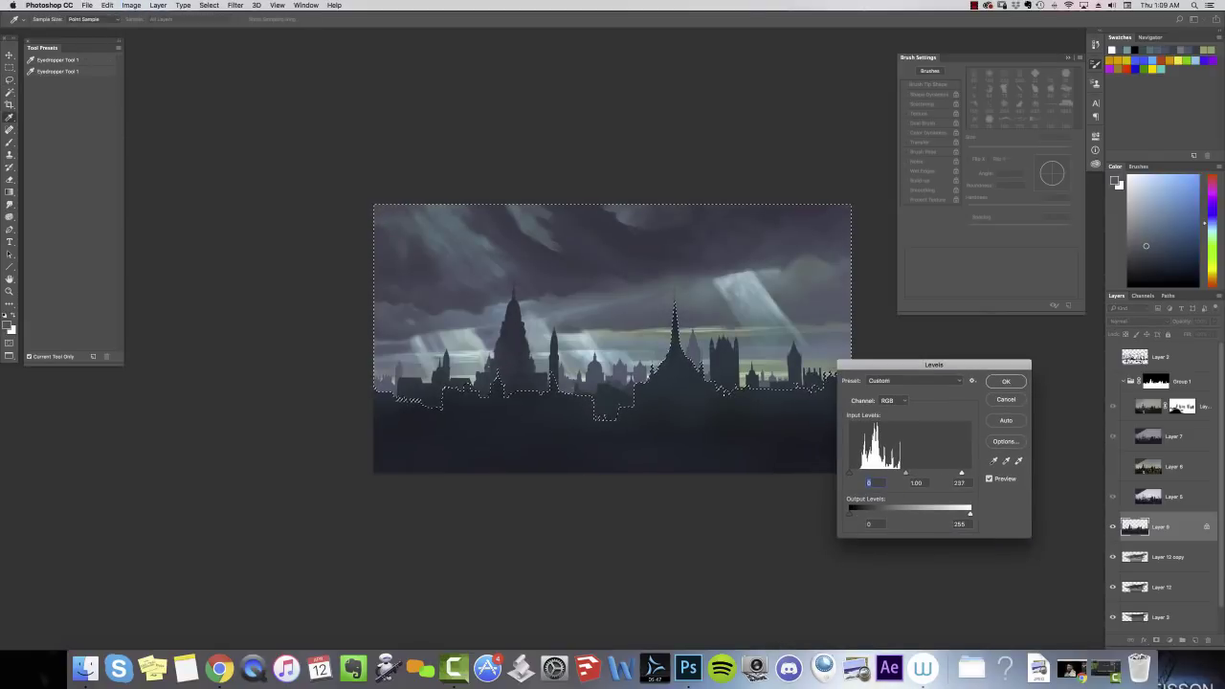
{"action": "left_click_drag", "start_coordinate": [947, 473], "coordinate": [940, 473]}
{"action": "left_click_drag", "start_coordinate": [849, 472], "coordinate": [852, 473]}
{"action": "left_click", "coordinate": [893, 401]}
{"action": "left_click", "coordinate": [889, 424]}
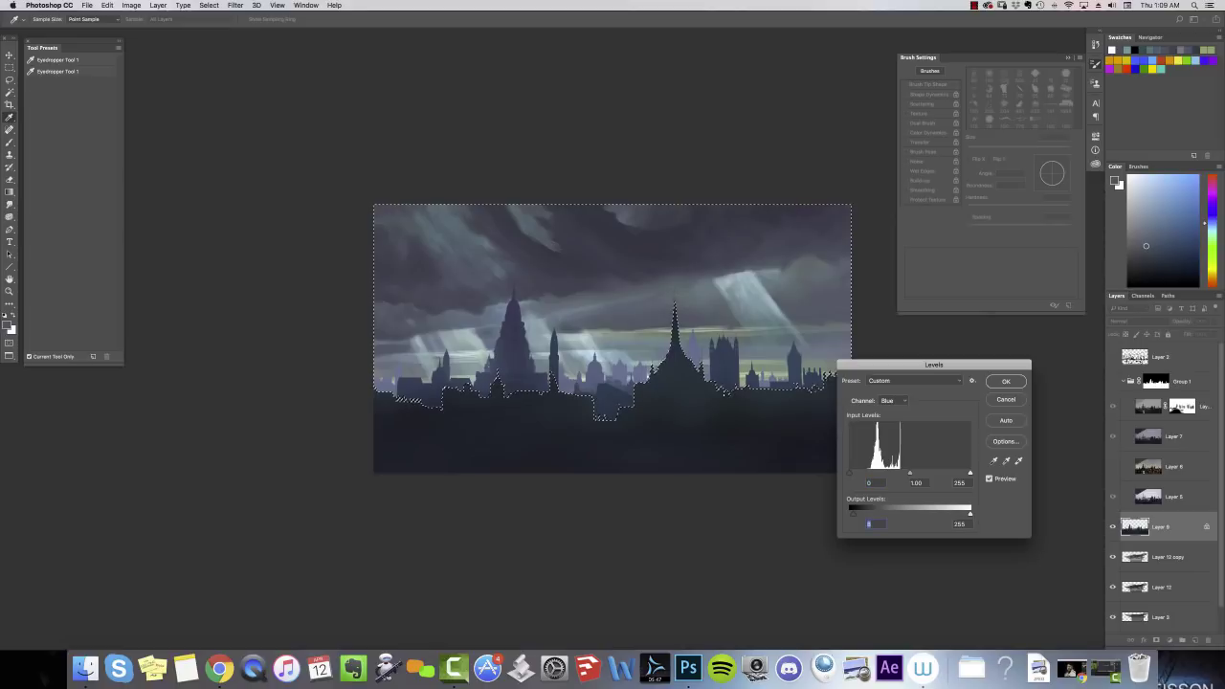
{"action": "left_click", "coordinate": [893, 400]}
{"action": "left_click", "coordinate": [893, 390]}
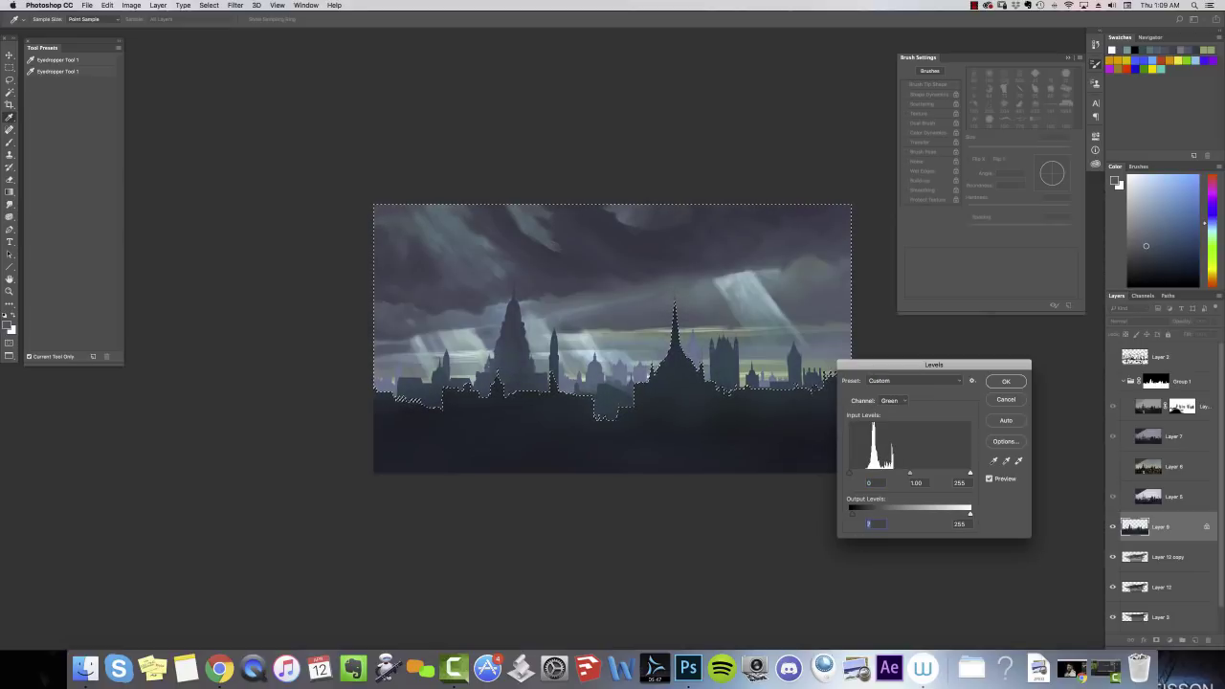
{"action": "key", "text": "Return"}
{"action": "key", "text": "l"}
Step: Apply Levels again to the selected skyline with RGB output levels 14 to 163 and raised green output shadows
{"action": "left_click", "coordinate": [131, 4]}
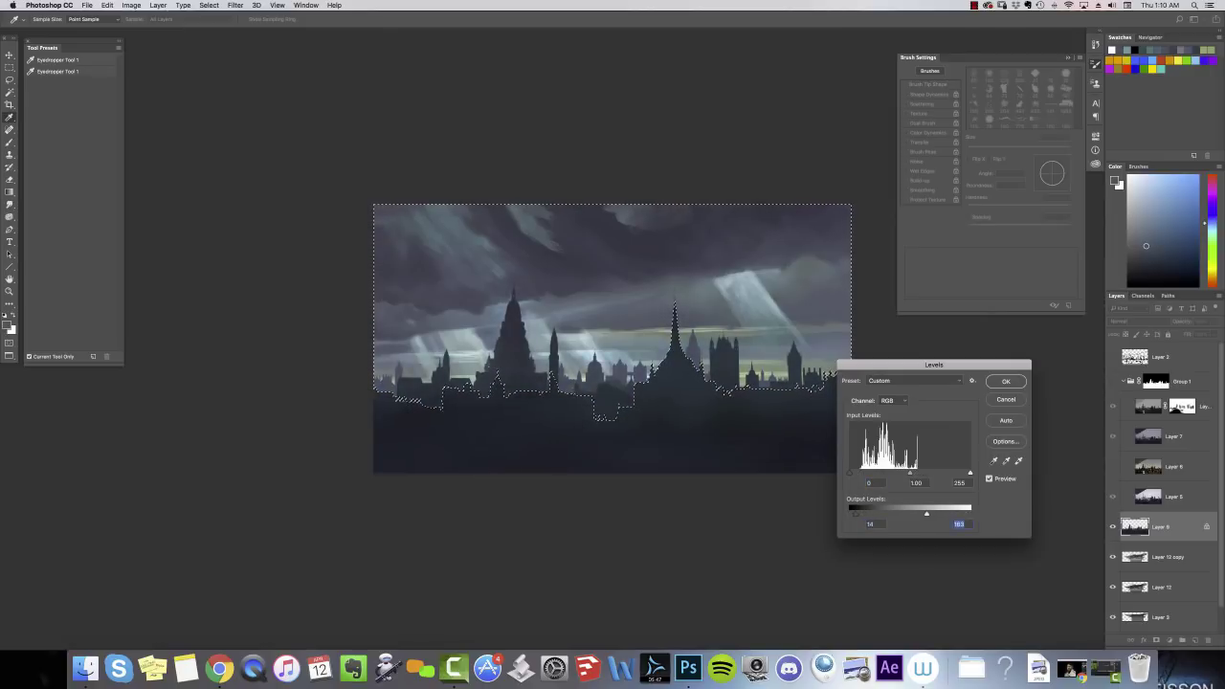
{"action": "left_click", "coordinate": [893, 401]}
{"action": "left_click", "coordinate": [892, 401]}
{"action": "left_click", "coordinate": [893, 401]}
{"action": "left_click", "coordinate": [893, 400]}
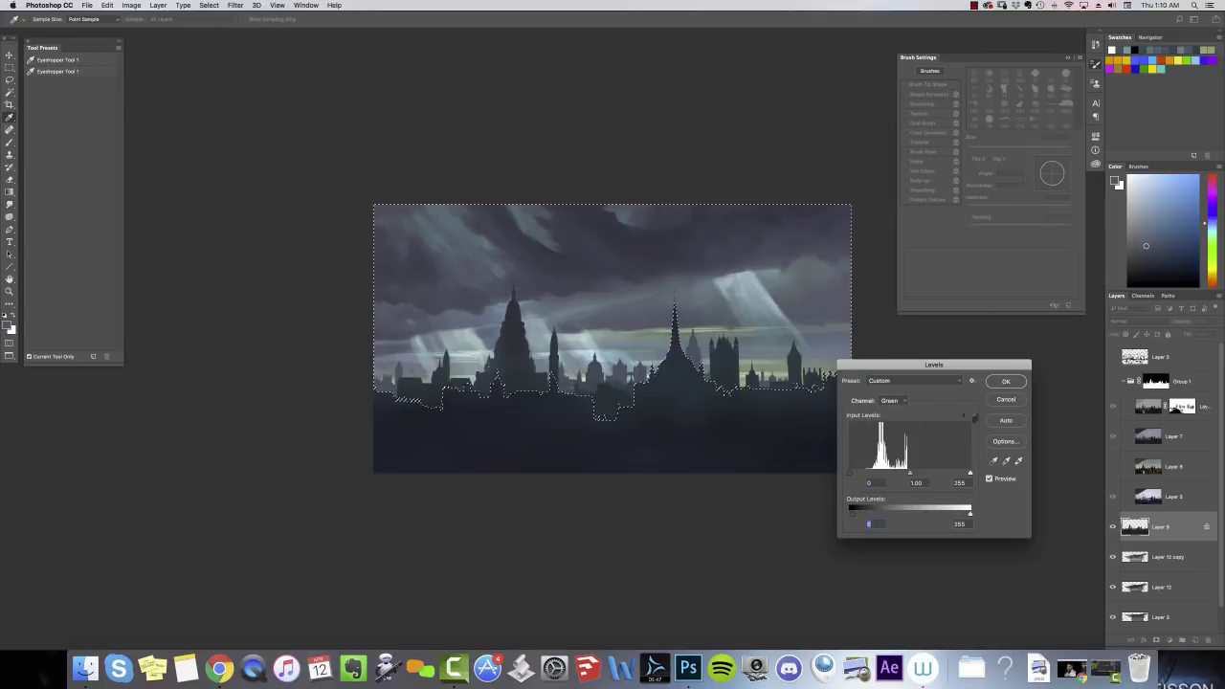
{"action": "key", "text": "Return"}
{"action": "key", "text": "l"}
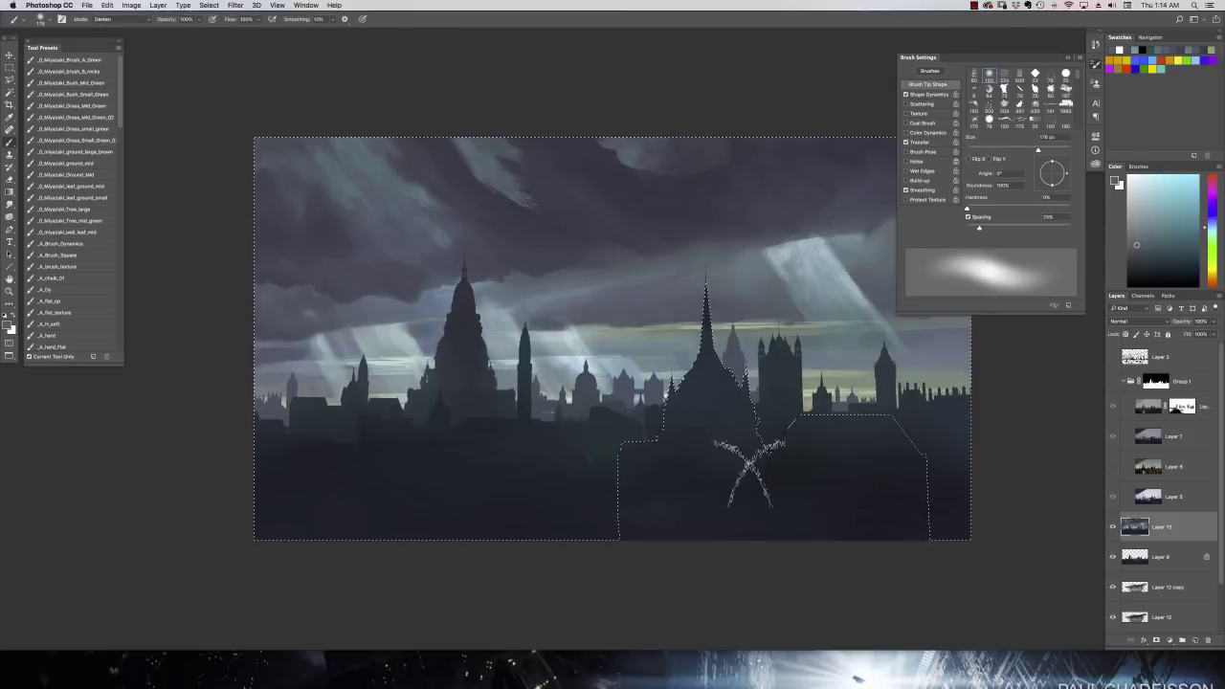
Step: Add a new layer and brush a soft grey haze patch in the notch between the front spire and the dark roof
{"action": "left_click", "coordinate": [1196, 641]}
{"action": "left_click_drag", "start_coordinate": [773, 424], "coordinate": [776, 436]}
{"action": "right_click", "coordinate": [776, 439]}
Step: Set the brush to Normal mode and brush haze from the dark roof across to the base of the front spire
{"action": "left_click", "coordinate": [122, 19]}
{"action": "left_click", "coordinate": [120, 18]}
{"action": "left_click", "coordinate": [120, 17]}
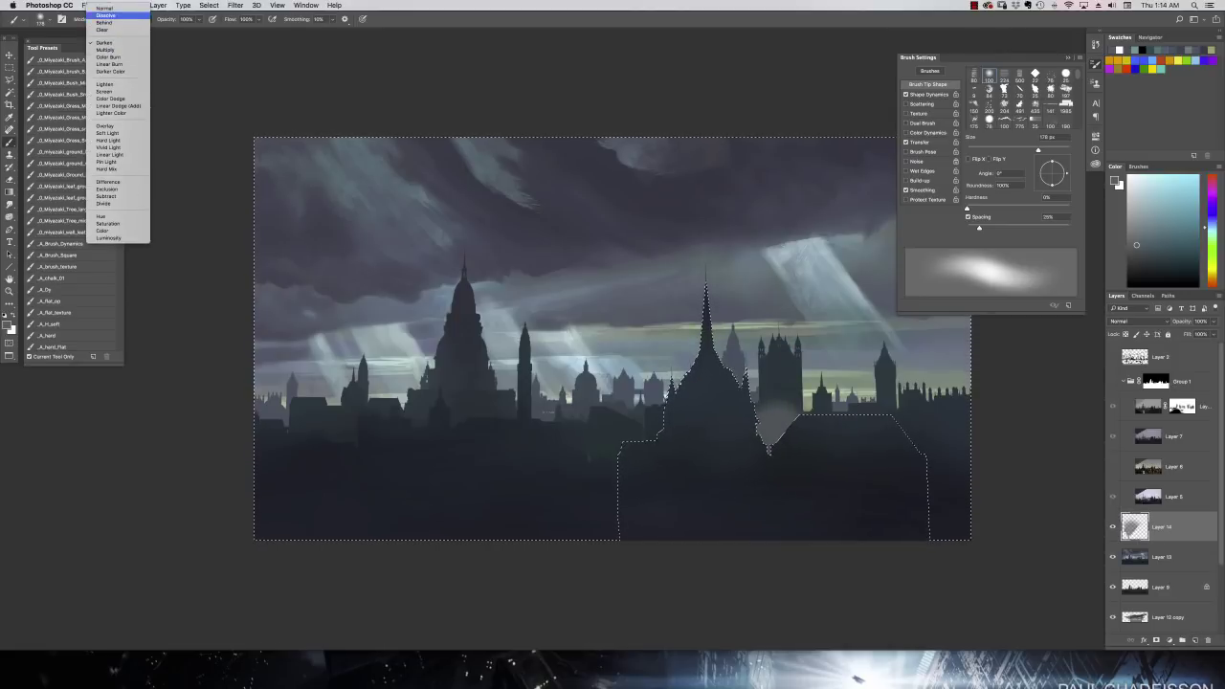
{"action": "left_click", "coordinate": [107, 8]}
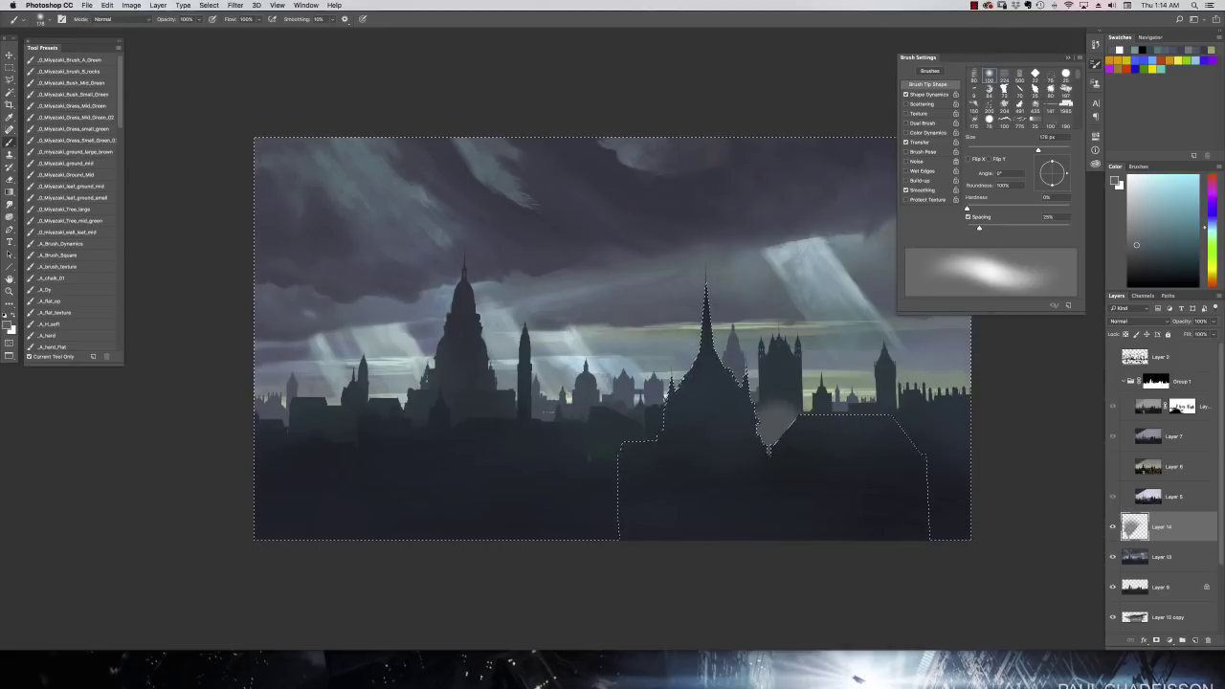
{"action": "mouse_move", "coordinate": [832, 439]}
{"action": "left_mouse_down"}
{"action": "mouse_move", "coordinate": [635, 436]}
{"action": "mouse_move", "coordinate": [661, 465]}
{"action": "left_mouse_up"}
{"action": "left_click", "coordinate": [450, 448], "text": "alt"}
{"action": "left_click", "coordinate": [620, 396], "text": "alt"}
{"action": "left_click", "coordinate": [628, 413], "text": "alt"}
Step: Enlarge the soft brush and blend the haze around the dark roof and front spire with colours sampled from the skyline
{"action": "right_click", "coordinate": [672, 470]}
{"action": "left_click_drag", "start_coordinate": [763, 347], "coordinate": [777, 347]}
{"action": "mouse_move", "coordinate": [796, 460]}
{"action": "left_mouse_down"}
{"action": "mouse_move", "coordinate": [785, 444]}
{"action": "mouse_move", "coordinate": [814, 480]}
{"action": "left_mouse_up"}
{"action": "left_click", "coordinate": [811, 474], "text": "alt"}
{"action": "left_click", "coordinate": [633, 414], "text": "alt"}
{"action": "mouse_move", "coordinate": [724, 448]}
{"action": "left_mouse_down"}
{"action": "mouse_move", "coordinate": [736, 429]}
{"action": "mouse_move", "coordinate": [794, 458]}
{"action": "mouse_move", "coordinate": [732, 452]}
{"action": "left_mouse_up"}
{"action": "left_click", "coordinate": [793, 435], "text": "alt"}
{"action": "right_click", "coordinate": [730, 452]}
Step: Fade the haze in the notch beside the front spire using a smoke-shaped eraser brush
{"action": "key", "text": "e"}
{"action": "right_click", "coordinate": [673, 455]}
{"action": "scroll", "coordinate": [818, 536], "scroll_direction": "down", "scroll_amount": 5}
{"action": "scroll", "coordinate": [842, 613], "scroll_direction": "down", "scroll_amount": 1}
{"action": "left_click", "coordinate": [849, 657]}
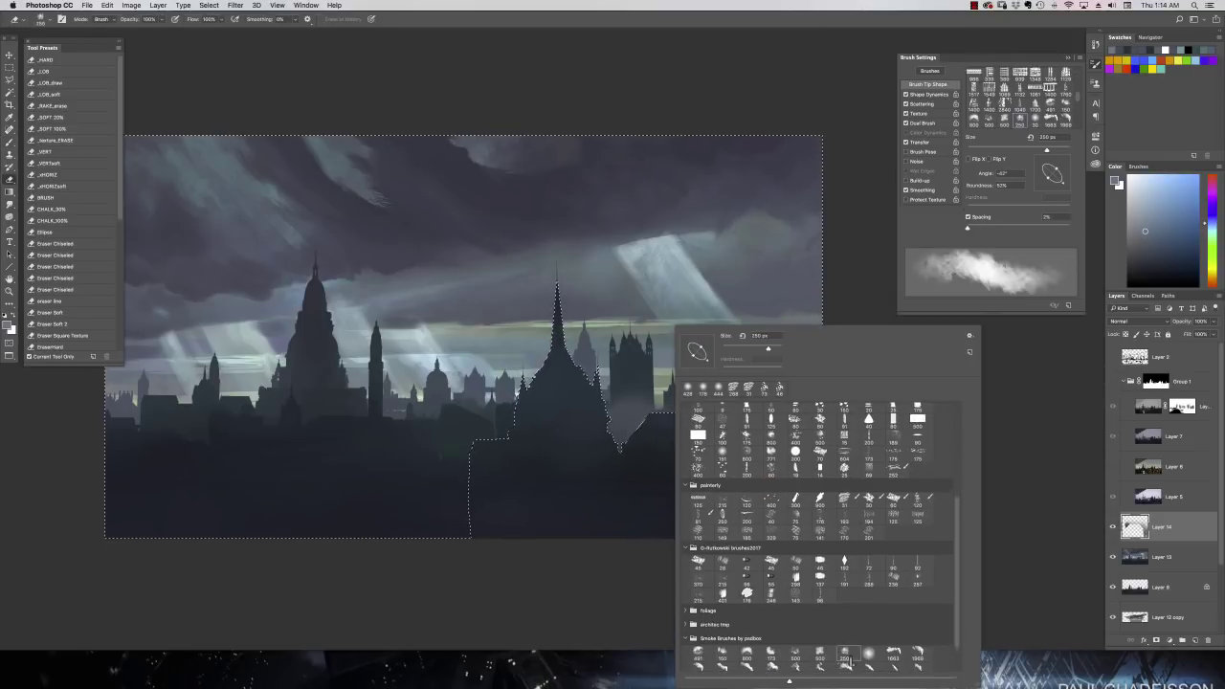
{"action": "left_click", "coordinate": [820, 653]}
{"action": "left_click_drag", "start_coordinate": [627, 421], "coordinate": [634, 402]}
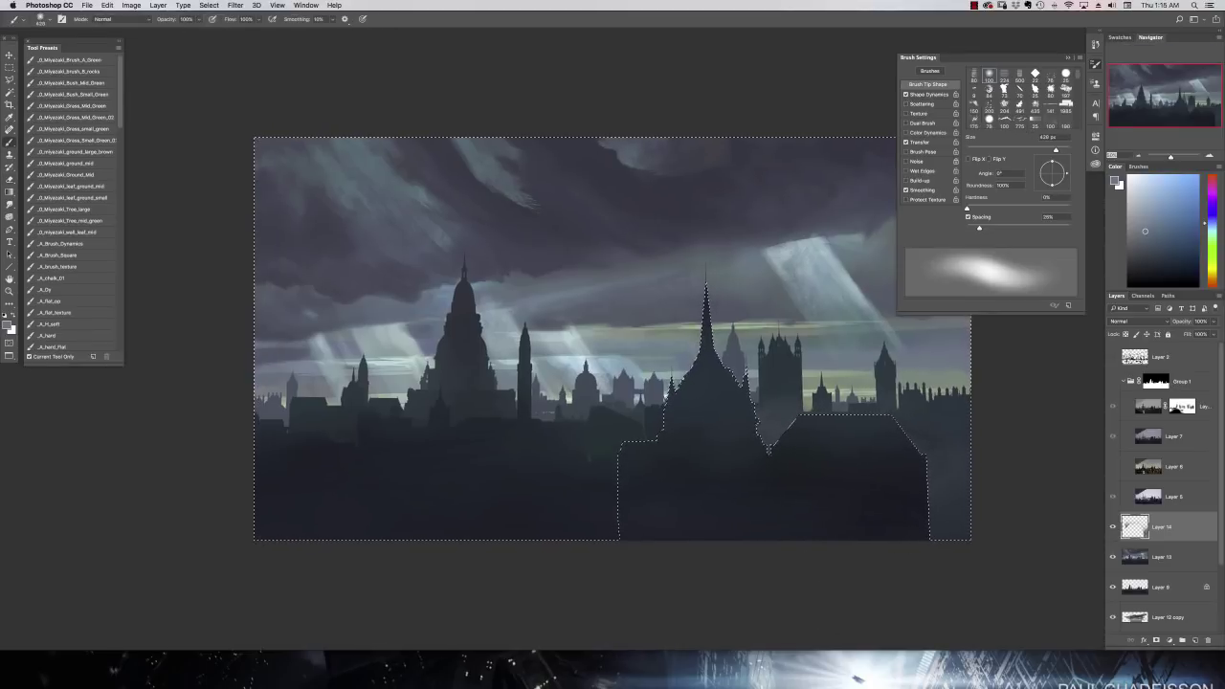
Step: Add faint mist around the foreground spire and roof with a smoke brush in Screen mode at 37% opacity, then refine it with the eraser
{"action": "left_click", "coordinate": [121, 19]}
{"action": "left_click", "coordinate": [114, 103]}
{"action": "left_click_drag", "start_coordinate": [929, 443], "coordinate": [935, 453]}
{"action": "key", "text": "super+z"}
{"action": "right_click", "coordinate": [837, 450]}
{"action": "scroll", "coordinate": [942, 613], "scroll_direction": "down", "scroll_amount": 5}
{"action": "left_click", "coordinate": [931, 646]}
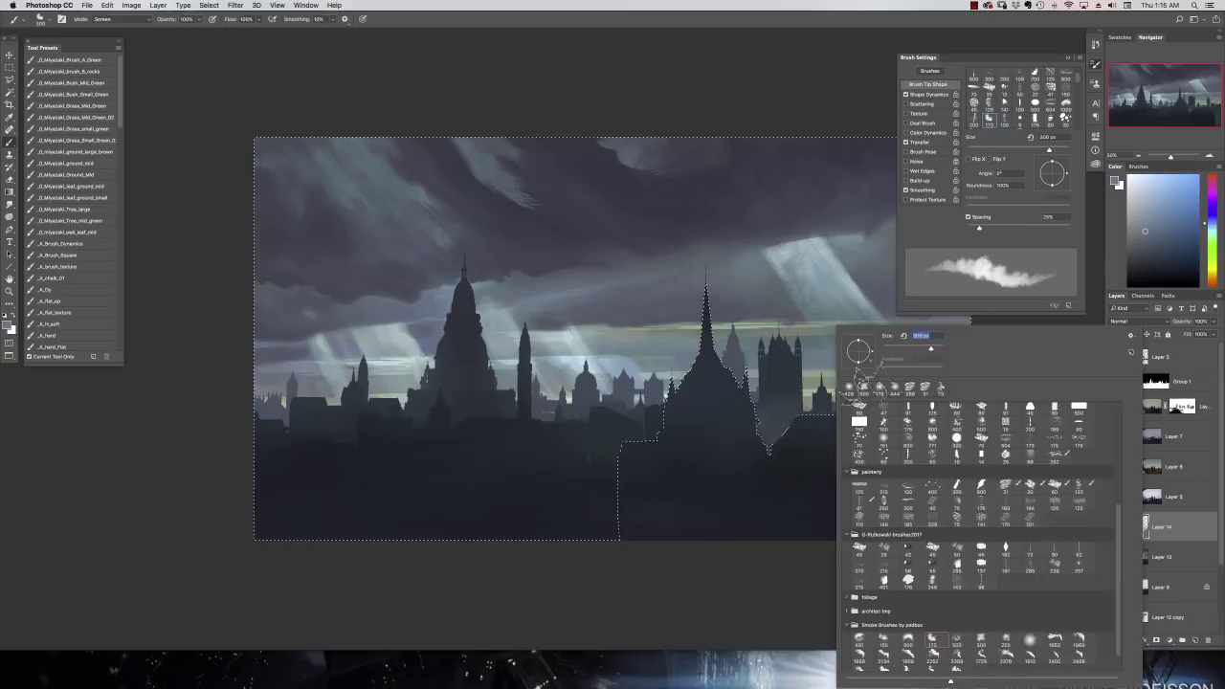
{"action": "left_click", "coordinate": [794, 436]}
{"action": "right_click", "coordinate": [667, 449]}
{"action": "left_click_drag", "start_coordinate": [760, 349], "coordinate": [767, 348]}
{"action": "left_click", "coordinate": [725, 449], "text": "alt"}
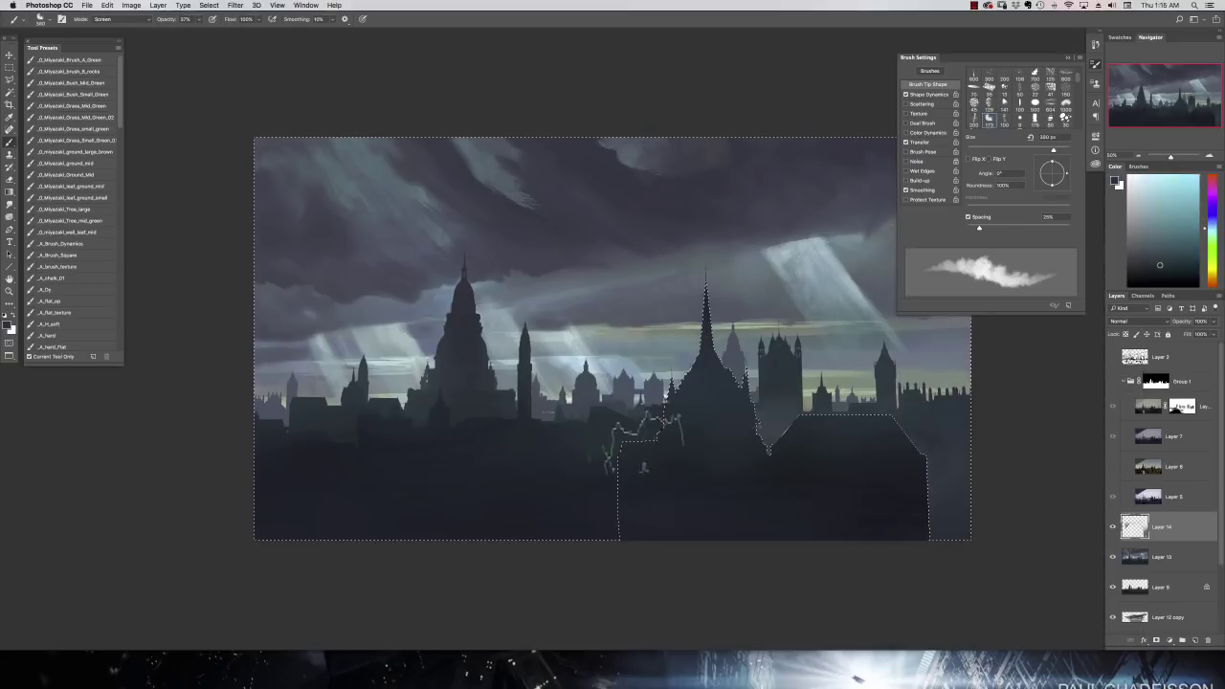
{"action": "key", "text": "e"}
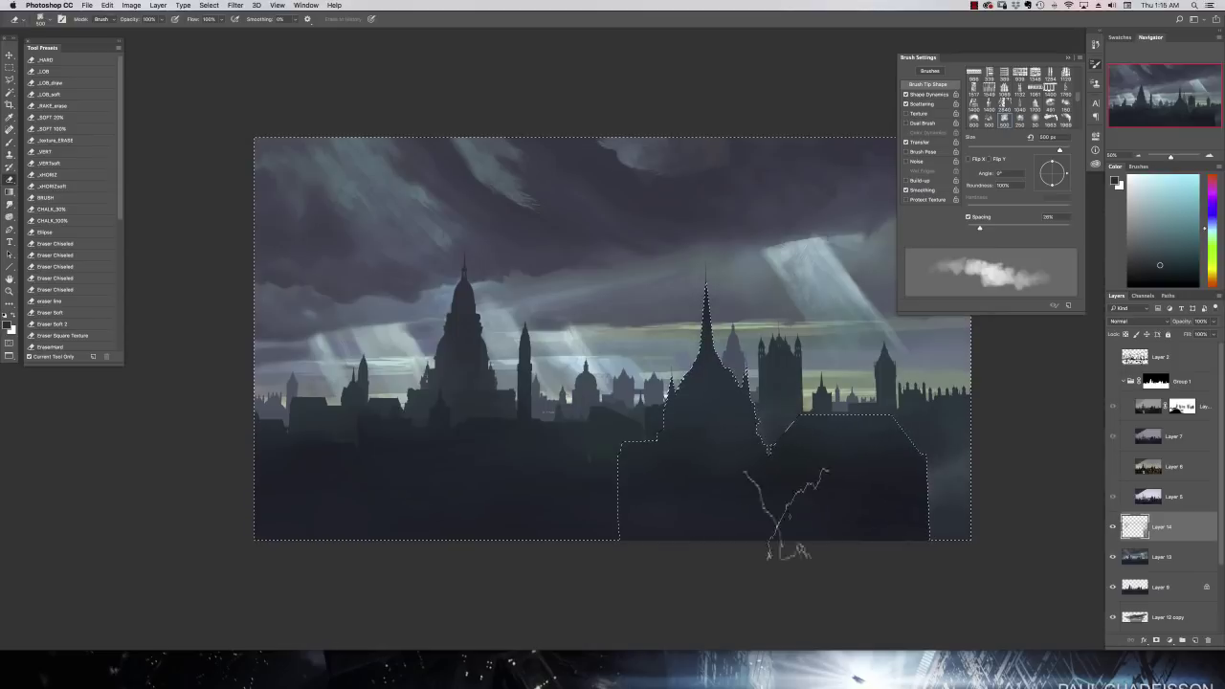
Step: Invert the selection and darken the front spire and roof on a new layer with the smoke brush in Normal mode
{"action": "left_click", "coordinate": [209, 4]}
{"action": "left_click", "coordinate": [218, 44]}
{"action": "key", "text": "b"}
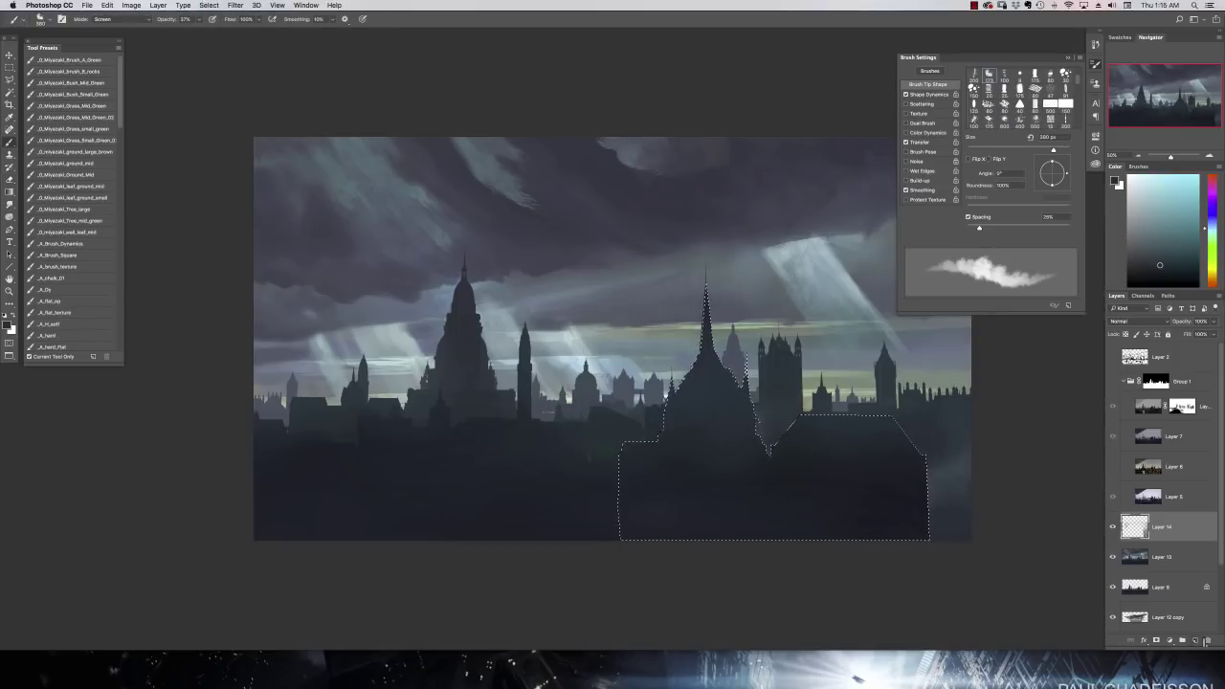
{"action": "left_click", "coordinate": [732, 354], "text": "alt"}
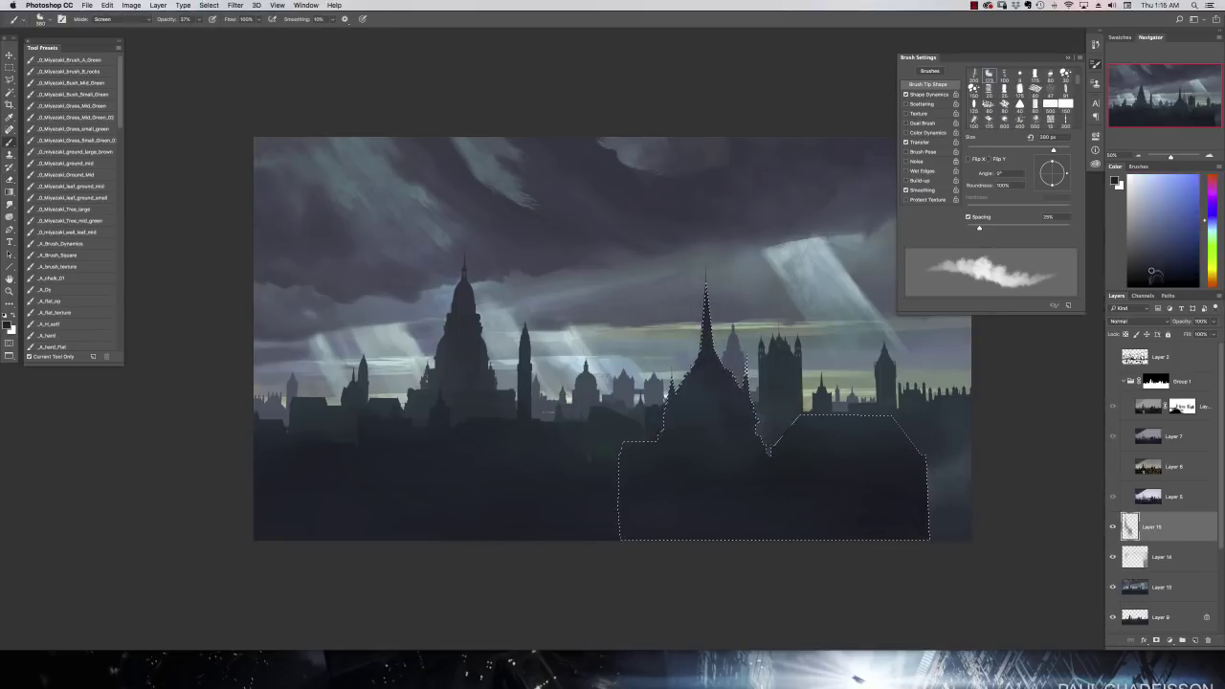
{"action": "left_click", "coordinate": [121, 19]}
{"action": "left_click", "coordinate": [105, 8]}
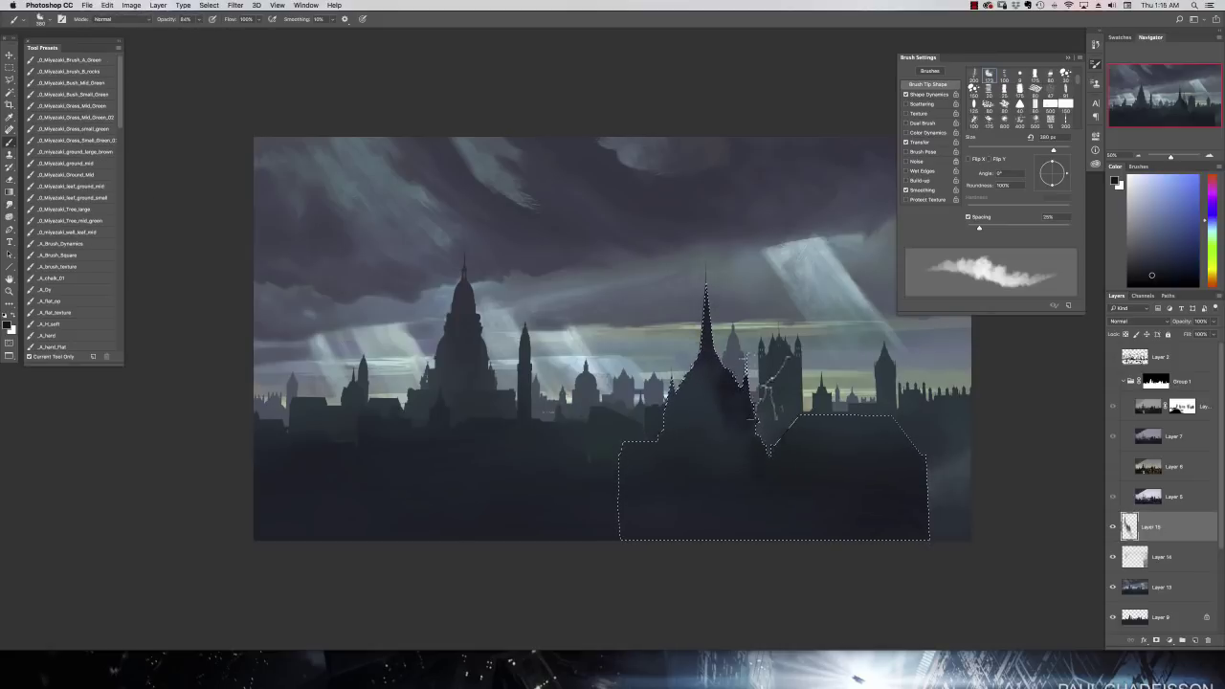
{"action": "left_click", "coordinate": [768, 449], "text": "alt"}
{"action": "left_click_drag", "start_coordinate": [747, 414], "coordinate": [708, 373]}
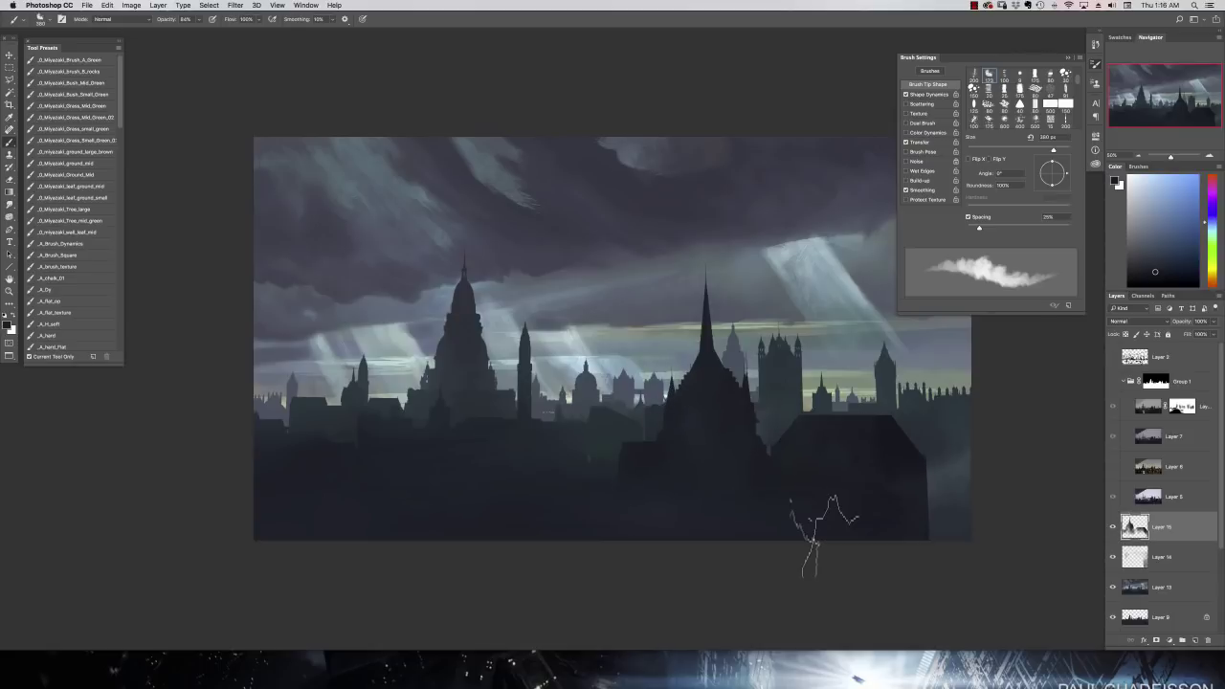
{"action": "key", "text": "super+minus"}
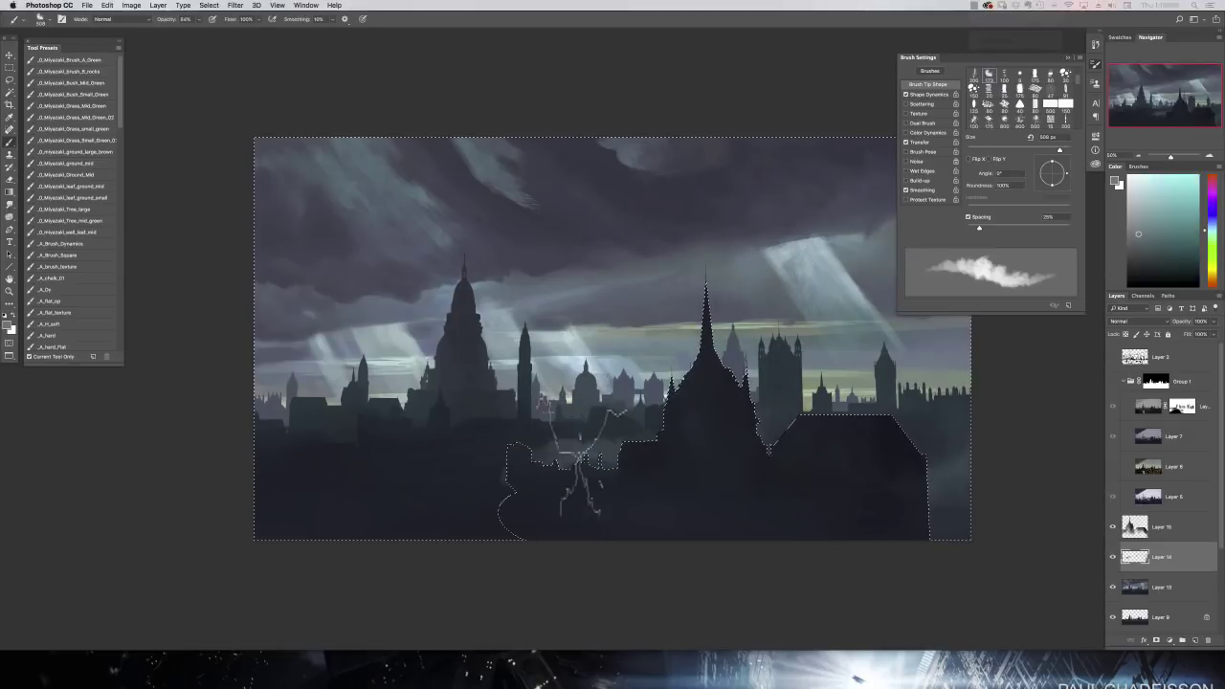
Step: Brush smoky mist behind the low central rooftops and soft Screen-mode haze over the large dome
{"action": "mouse_move", "coordinate": [561, 424]}
{"action": "left_mouse_down"}
{"action": "mouse_move", "coordinate": [507, 460]}
{"action": "mouse_move", "coordinate": [605, 636]}
{"action": "left_mouse_up"}
{"action": "key", "text": "super+h"}
{"action": "key", "text": "b"}
{"action": "right_click", "coordinate": [476, 317]}
{"action": "left_click", "coordinate": [567, 388]}
{"action": "left_click", "coordinate": [456, 249]}
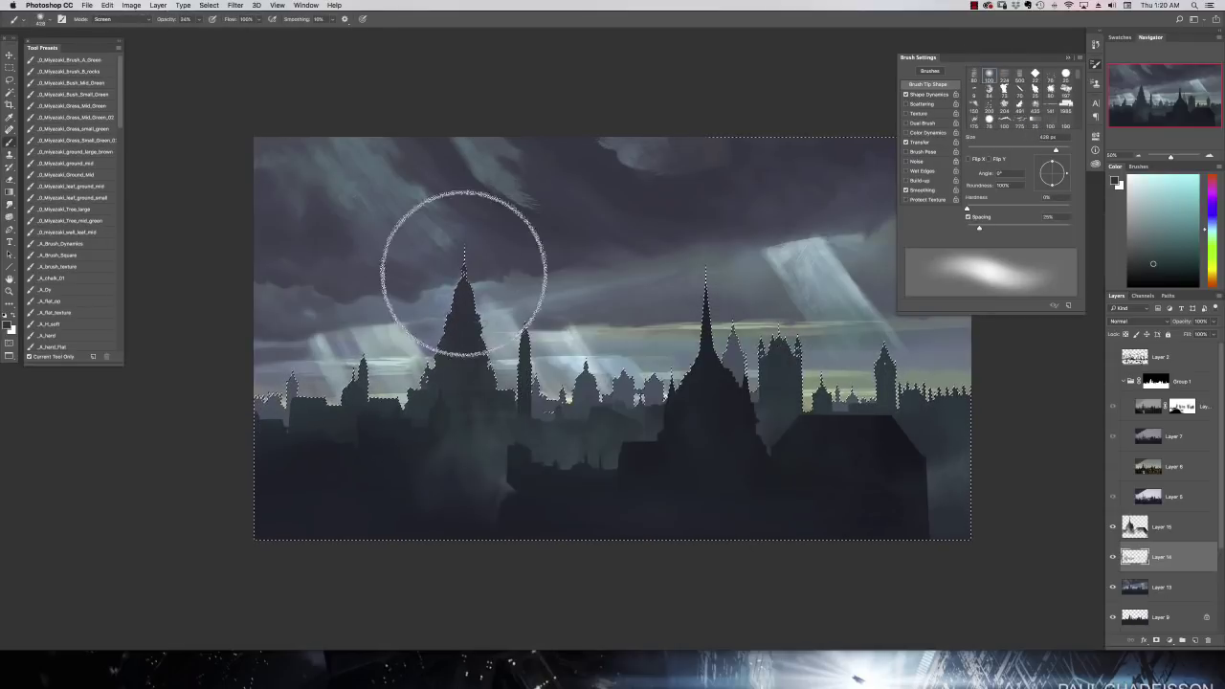
{"action": "left_click", "coordinate": [494, 430], "text": "alt"}
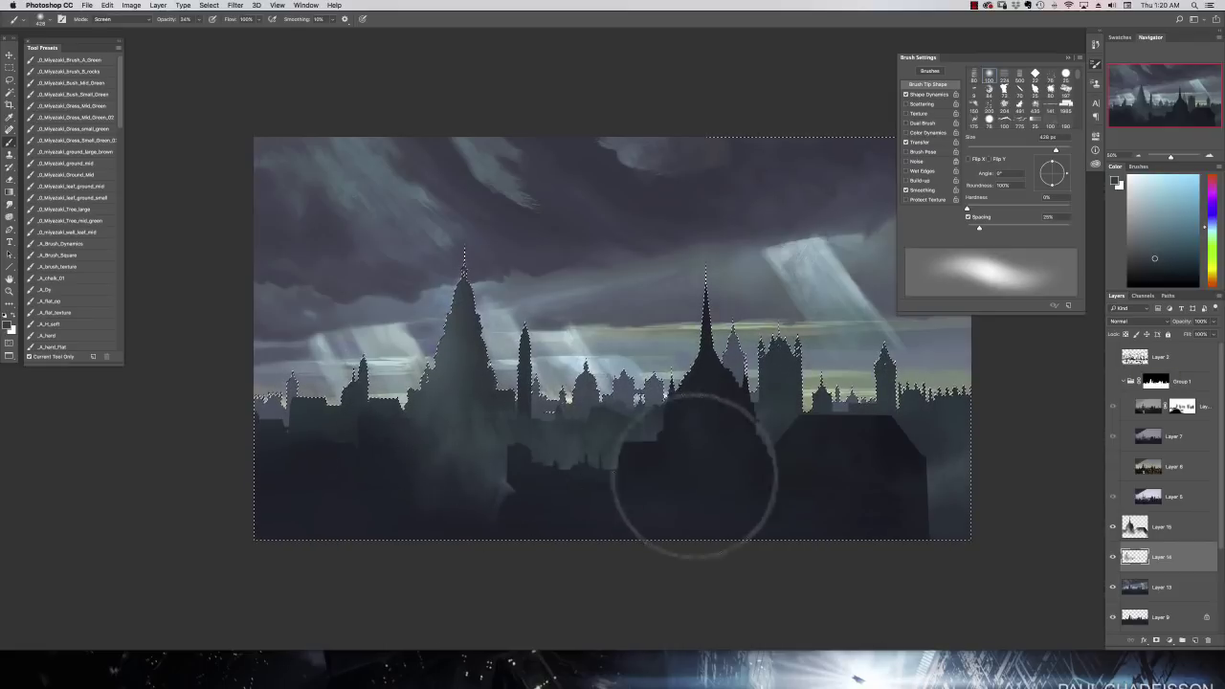
Step: Spread soft mist over the dark rooftops below the dome and toward the skyline's left edge, comparing the last stroke with Undo
{"action": "left_click_drag", "start_coordinate": [568, 487], "coordinate": [493, 522]}
{"action": "mouse_move", "coordinate": [433, 432]}
{"action": "left_mouse_down"}
{"action": "mouse_move", "coordinate": [425, 514]}
{"action": "mouse_move", "coordinate": [437, 554]}
{"action": "mouse_move", "coordinate": [385, 540]}
{"action": "left_mouse_up"}
{"action": "mouse_move", "coordinate": [355, 469]}
{"action": "left_mouse_down"}
{"action": "mouse_move", "coordinate": [292, 415]}
{"action": "mouse_move", "coordinate": [330, 516]}
{"action": "left_mouse_up"}
{"action": "left_click", "coordinate": [1169, 245]}
{"action": "left_click_drag", "start_coordinate": [332, 440], "coordinate": [278, 396]}
{"action": "key", "text": "super+z"}
{"action": "scroll", "coordinate": [278, 395], "scroll_direction": "left", "scroll_amount": 3}
{"action": "key", "text": "super+z"}
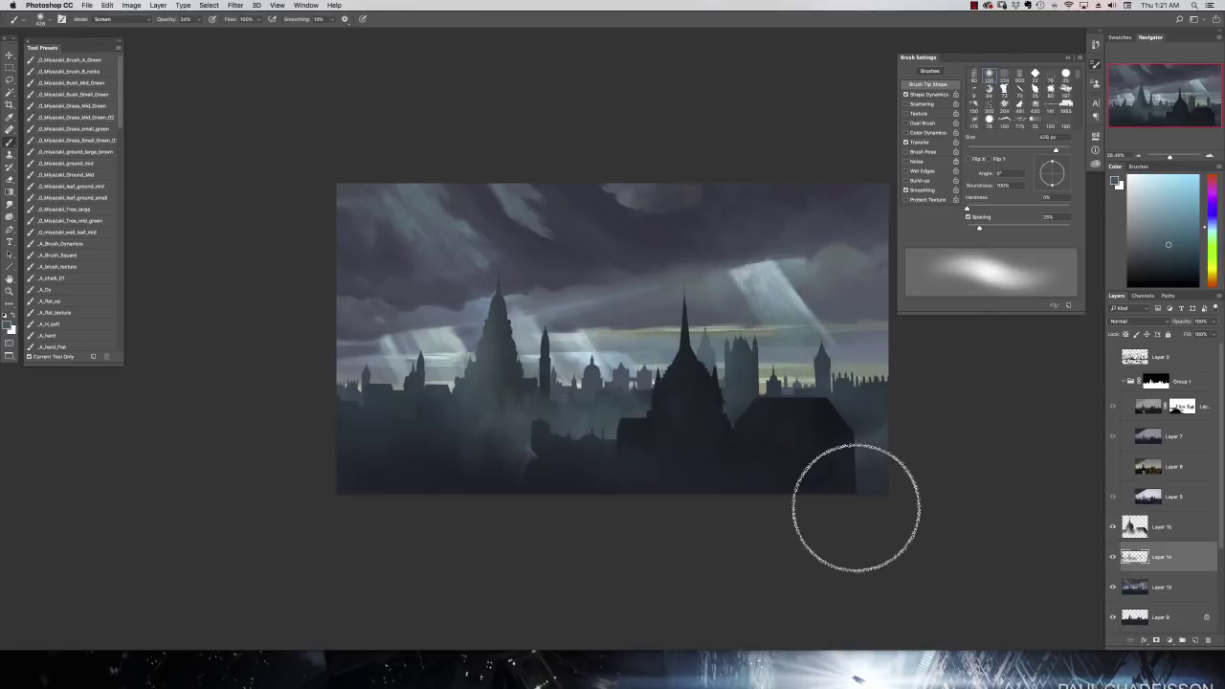
Step: Switch to Finder and look through the reference photos in the gothic buildings folder
{"action": "left_click", "coordinate": [974, 4]}
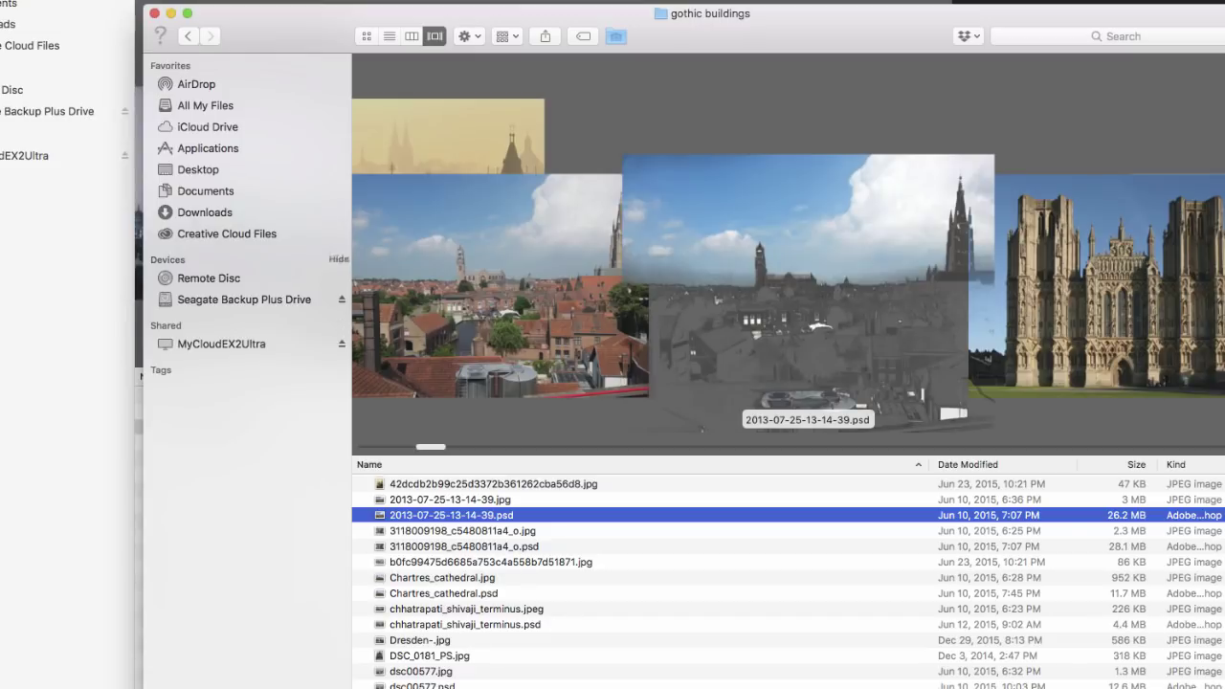
{"action": "key", "text": "Down"}
{"action": "key", "text": "Down"}
{"action": "key", "text": "Down"}
{"action": "key", "text": "Down"}
{"action": "key", "text": "Down"}
{"action": "key", "text": "Down"}
{"action": "key", "text": "Down"}
{"action": "key", "text": "Down"}
{"action": "key", "text": "Down"}
{"action": "key", "text": "Down"}
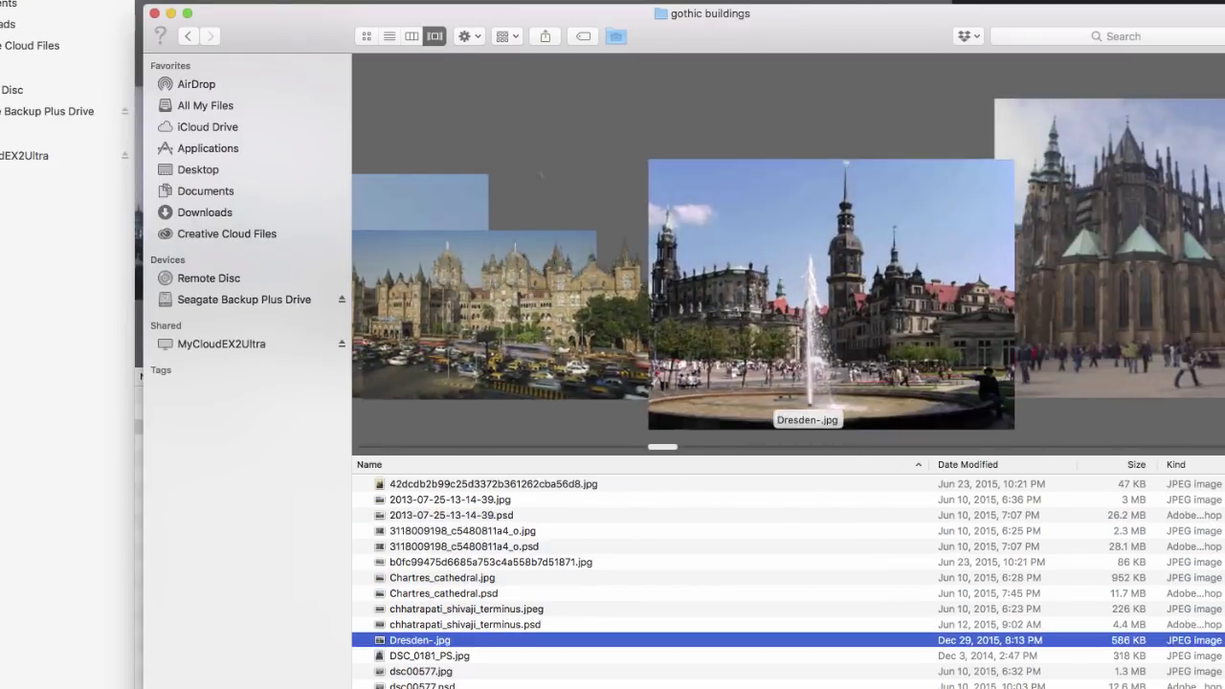
{"action": "key", "text": "Down"}
{"action": "key", "text": "Down"}
{"action": "key", "text": "Down"}
{"action": "key", "text": "Down"}
{"action": "key", "text": "Down"}
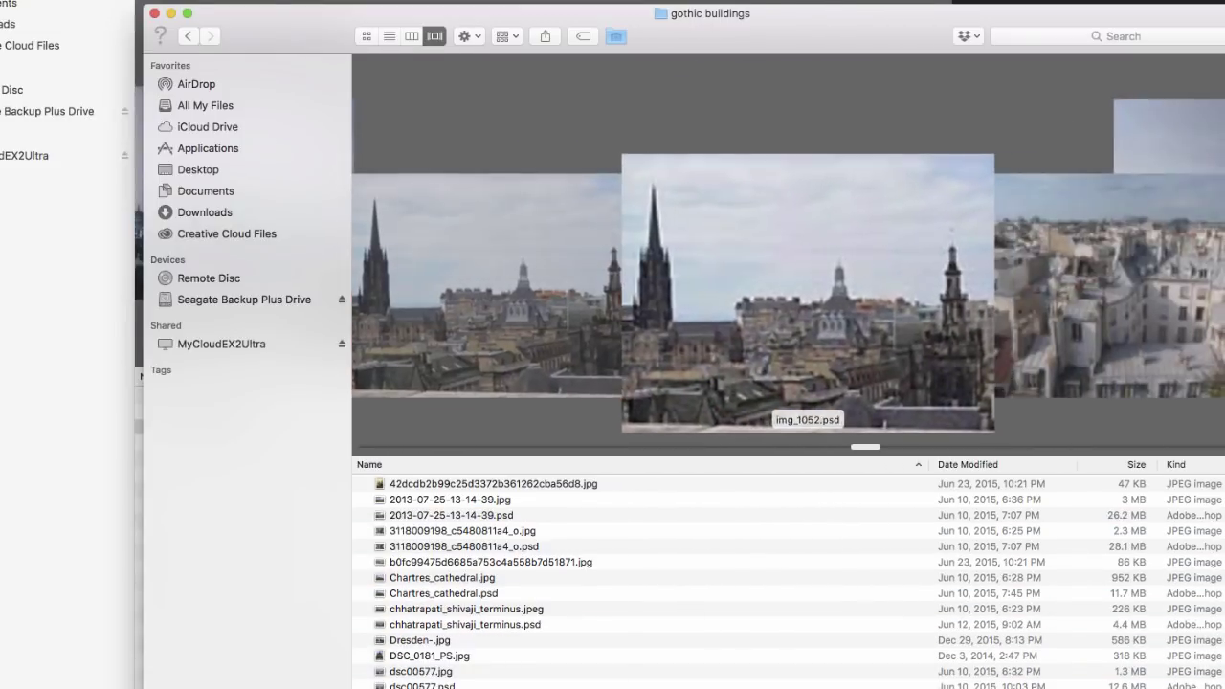
Step: Open img_1052.psd in Photoshop, hide the other applications and load the photo's saved building selection
{"action": "right_click", "coordinate": [427, 545]}
{"action": "mouse_move", "coordinate": [472, 570]}
{"action": "left_click", "coordinate": [746, 570]}
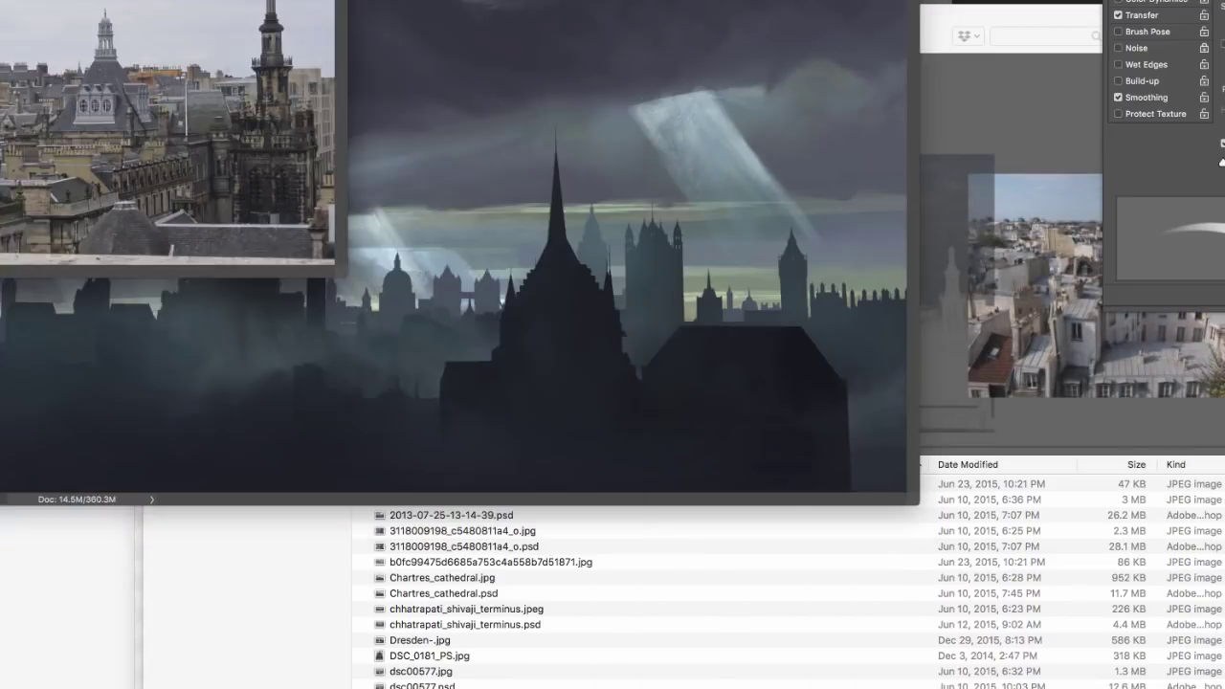
{"action": "key", "text": "super+alt+h"}
{"action": "key", "text": "super+alt+6"}
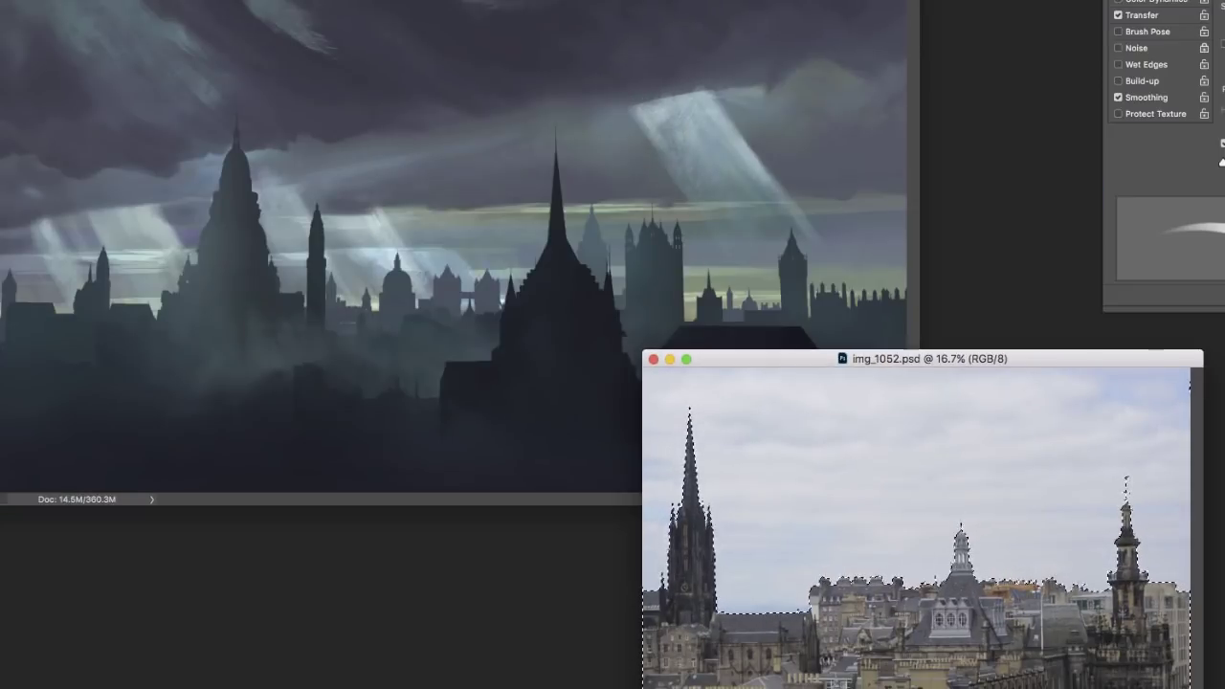
Step: Copy the selected buildings from img_1052.psd into the painting and place them behind the dark skyline silhouettes
{"action": "key", "text": "v"}
{"action": "left_click_drag", "start_coordinate": [962, 612], "coordinate": [536, 316]}
{"action": "key", "text": "Return"}
{"action": "left_click_drag", "start_coordinate": [660, 412], "coordinate": [437, 251]}
{"action": "key", "text": "super+]"}
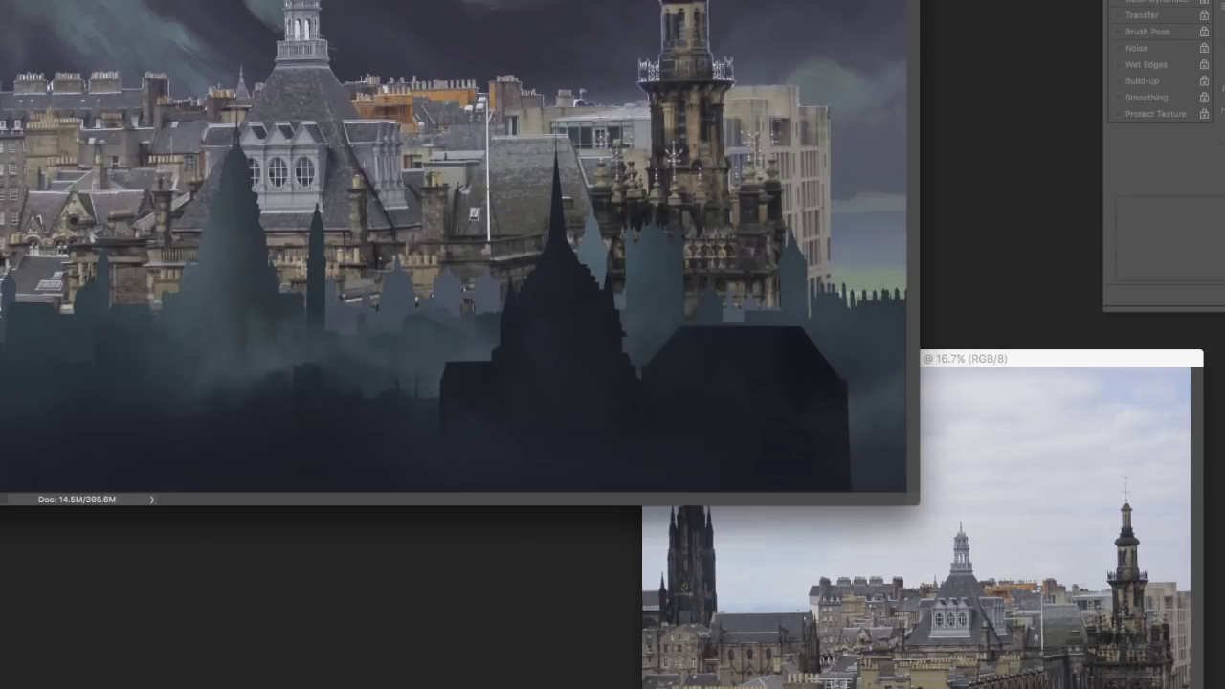
{"action": "key", "text": "f"}
Step: Scale the imported buildings down to the size of the distant skyline
{"action": "key", "text": "super+t"}
{"action": "key", "text": "super+minus"}
{"action": "key", "text": "super+minus"}
{"action": "left_click_drag", "start_coordinate": [870, 1], "coordinate": [475, 438]}
{"action": "key", "text": "Return"}
{"action": "mouse_move", "coordinate": [241, 476]}
{"action": "left_mouse_down"}
{"action": "mouse_move", "coordinate": [548, 423]}
{"action": "mouse_move", "coordinate": [561, 445]}
{"action": "mouse_move", "coordinate": [485, 439]}
{"action": "mouse_move", "coordinate": [496, 421]}
{"action": "mouse_move", "coordinate": [617, 421]}
{"action": "left_mouse_up"}
{"action": "key", "text": "super+t"}
{"action": "left_click_drag", "start_coordinate": [679, 238], "coordinate": [577, 311]}
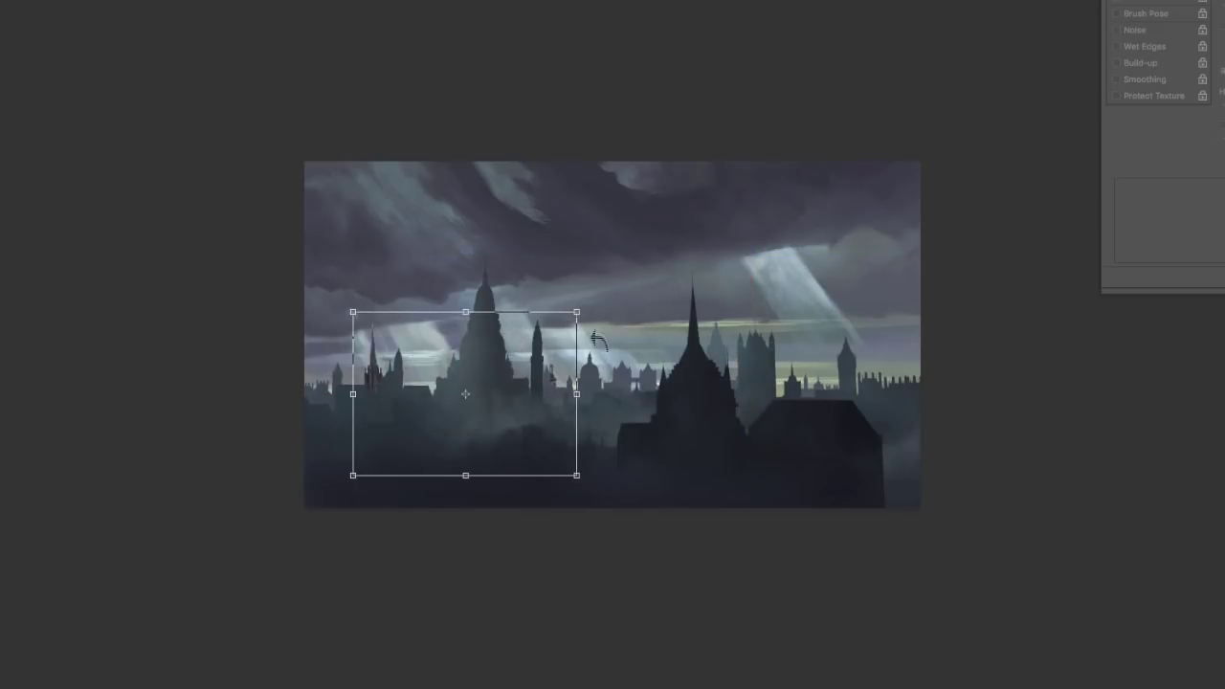
{"action": "key", "text": "Return"}
Step: Position the scaled buildings behind the large dome and fill them with a flat misty teal
{"action": "left_click_drag", "start_coordinate": [551, 460], "coordinate": [601, 412]}
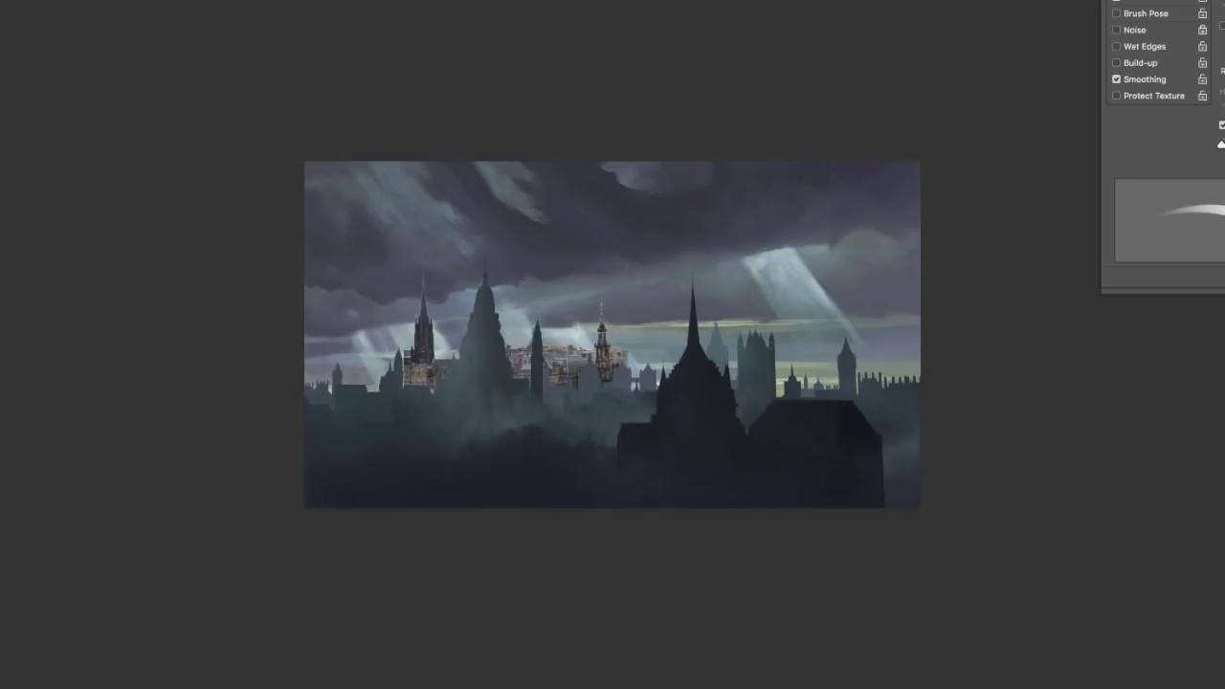
{"action": "key", "text": "shift+BackSpace"}
{"action": "key", "text": "Return"}
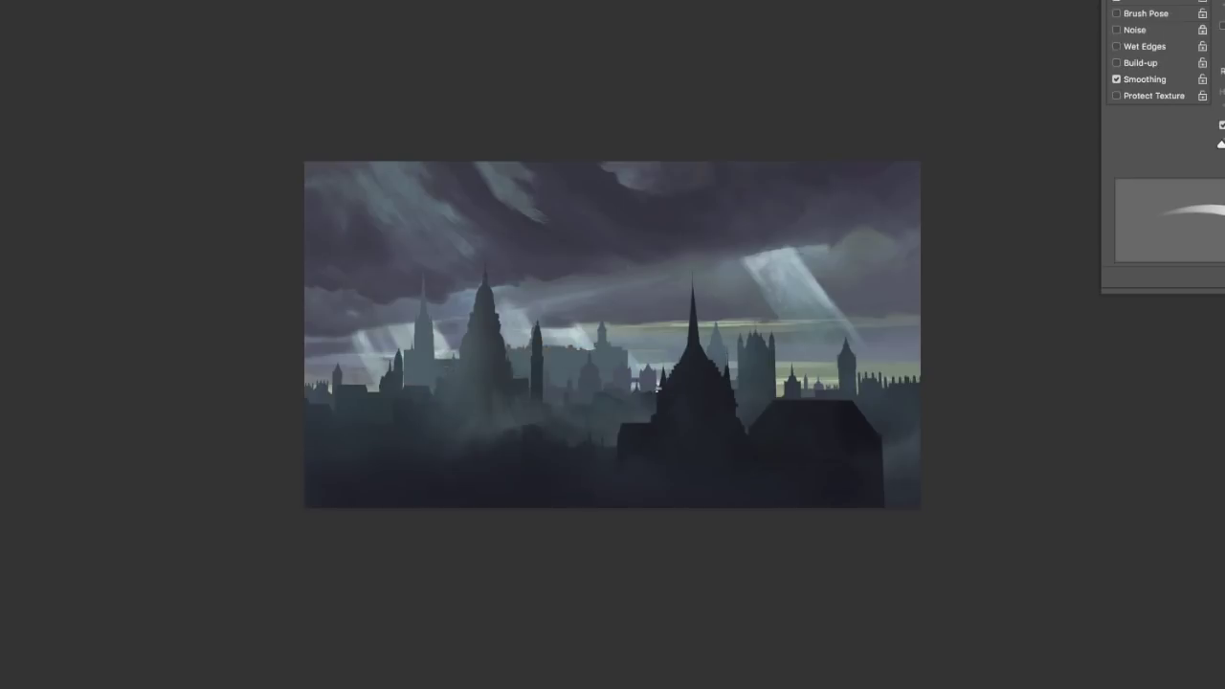
Step: Move the teal building silhouette to the skyline's left edge and scale it down further
{"action": "key", "text": "v"}
{"action": "mouse_move", "coordinate": [507, 382]}
{"action": "left_mouse_down"}
{"action": "mouse_move", "coordinate": [490, 419]}
{"action": "mouse_move", "coordinate": [458, 440]}
{"action": "mouse_move", "coordinate": [924, 397]}
{"action": "mouse_move", "coordinate": [970, 368]}
{"action": "left_mouse_up"}
{"action": "left_click_drag", "start_coordinate": [928, 352], "coordinate": [423, 416]}
{"action": "key", "text": "ctrl+t"}
{"action": "left_click_drag", "start_coordinate": [502, 298], "coordinate": [473, 364]}
{"action": "key", "text": "Return"}
{"action": "left_click_drag", "start_coordinate": [361, 445], "coordinate": [400, 431]}
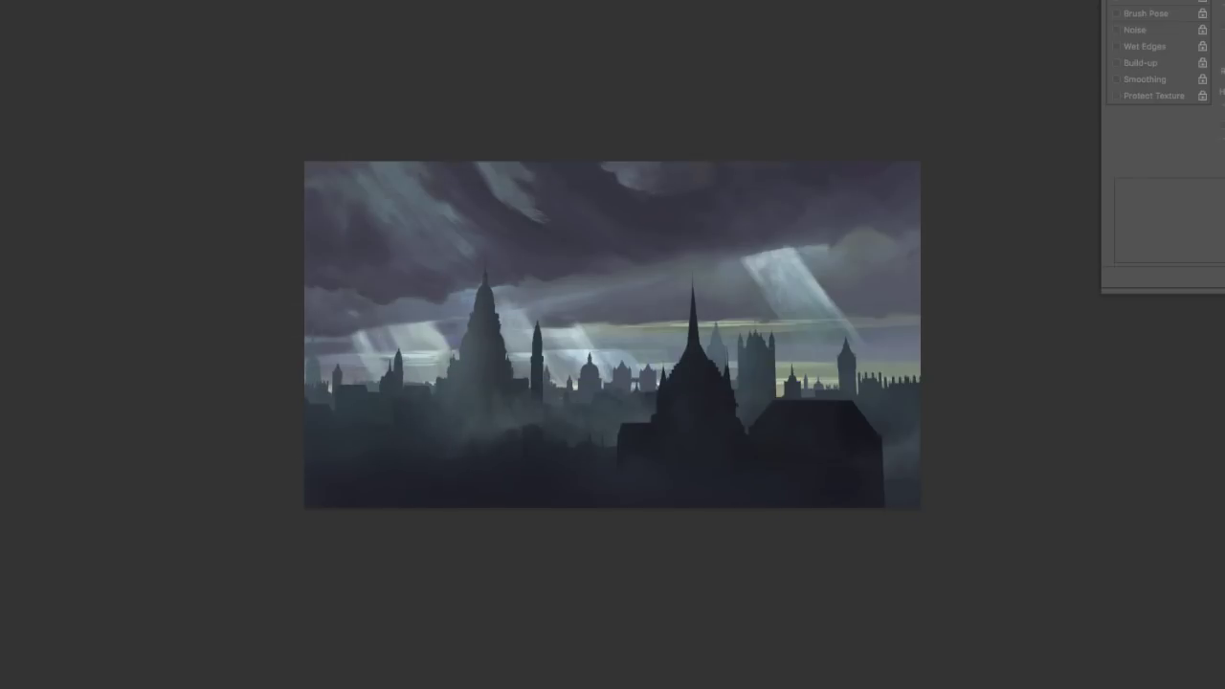
Step: Lighten the mist with Levels, setting the white input to 179 and lifting the shadows toward blue
{"action": "key", "text": "ctrl+l"}
{"action": "left_click_drag", "start_coordinate": [1224, 565], "coordinate": [1165, 565]}
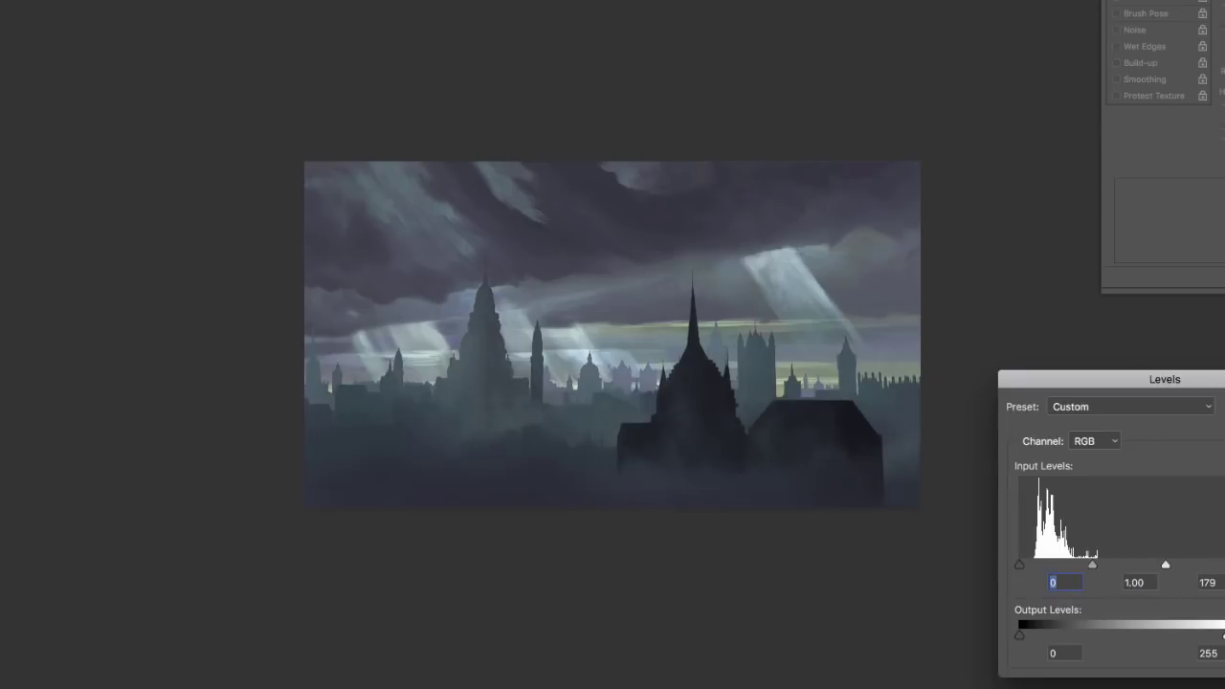
{"action": "left_click", "coordinate": [1096, 490]}
{"action": "mouse_move", "coordinate": [1019, 636]}
{"action": "left_mouse_down"}
{"action": "mouse_move", "coordinate": [1039, 635]}
{"action": "mouse_move", "coordinate": [1024, 635]}
{"action": "left_mouse_up"}
{"action": "left_click", "coordinate": [1094, 441]}
{"action": "left_click", "coordinate": [1096, 425]}
{"action": "key", "text": "Return"}
Step: Try a stroke along the bottom of the city with a different, enlarged brush, and undo it
{"action": "key", "text": "b"}
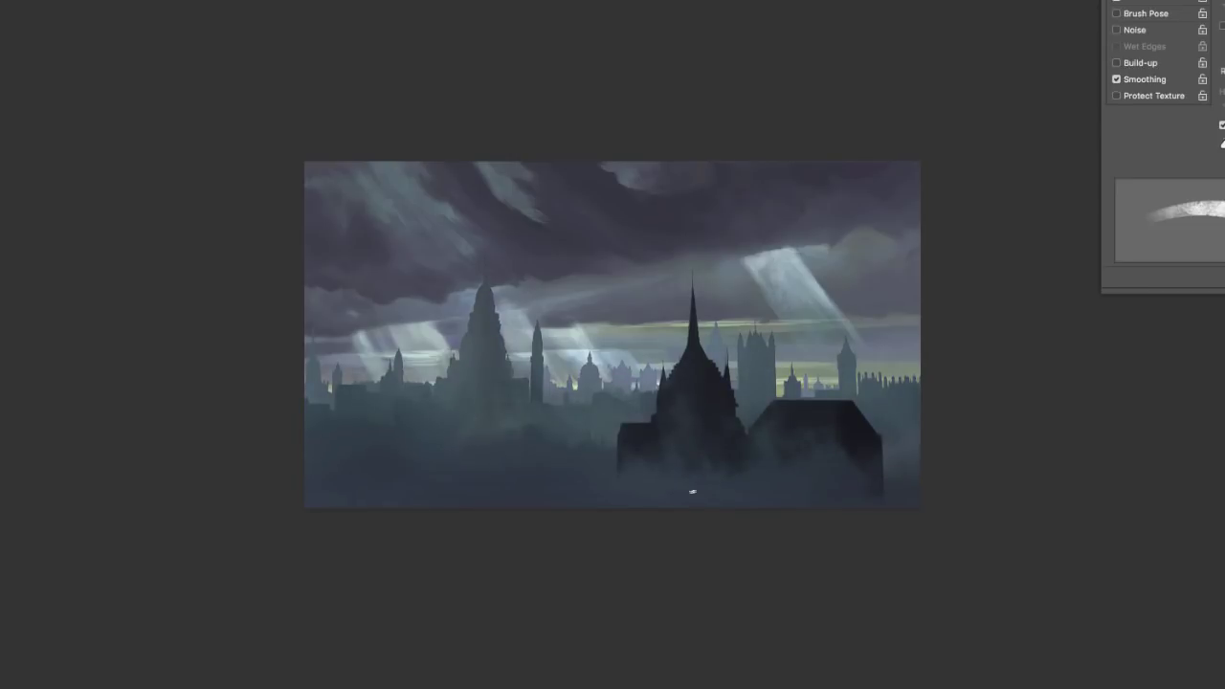
{"action": "right_click", "coordinate": [574, 415]}
{"action": "left_click", "coordinate": [854, 530]}
{"action": "key", "text": "bracketright"}
{"action": "key", "text": "bracketright"}
{"action": "key", "text": "bracketright"}
{"action": "key", "text": "bracketright"}
{"action": "left_click_drag", "start_coordinate": [665, 517], "coordinate": [395, 505]}
{"action": "key", "text": "ctrl+z"}
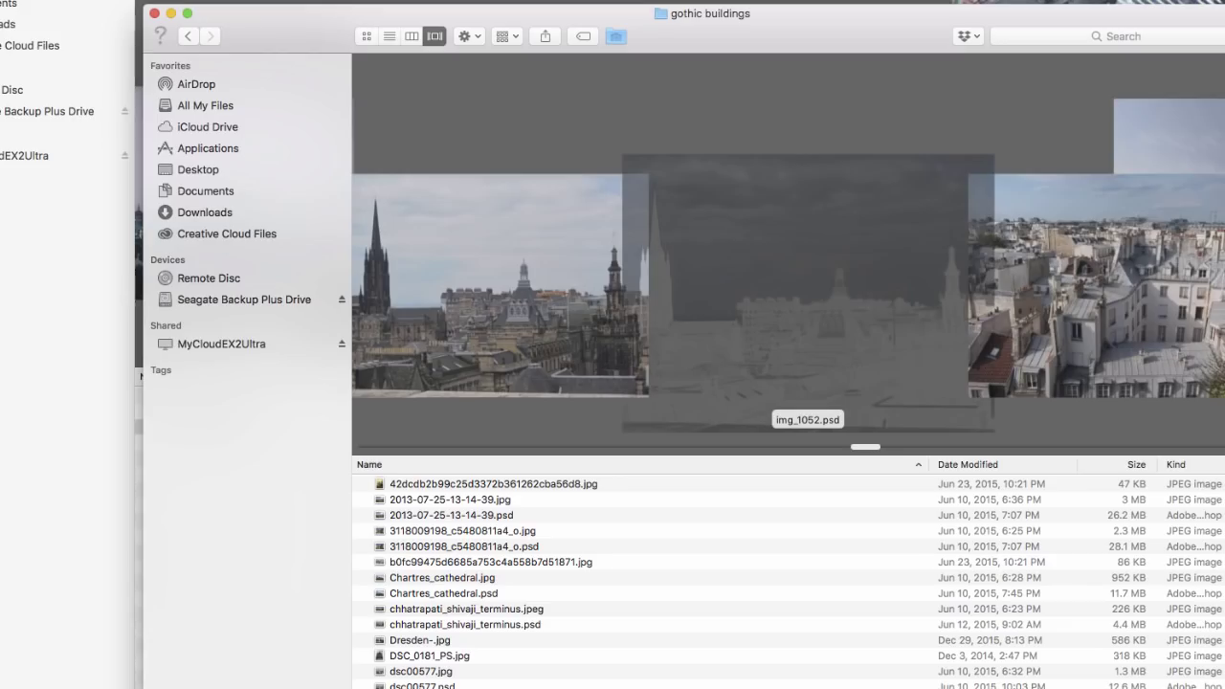
Step: Browse the gothic buildings folder in Finder and open chhatrapati_shivaji_terminus.psd in Photoshop
{"action": "scroll", "coordinate": [809, 287], "scroll_direction": "right", "scroll_amount": 10}
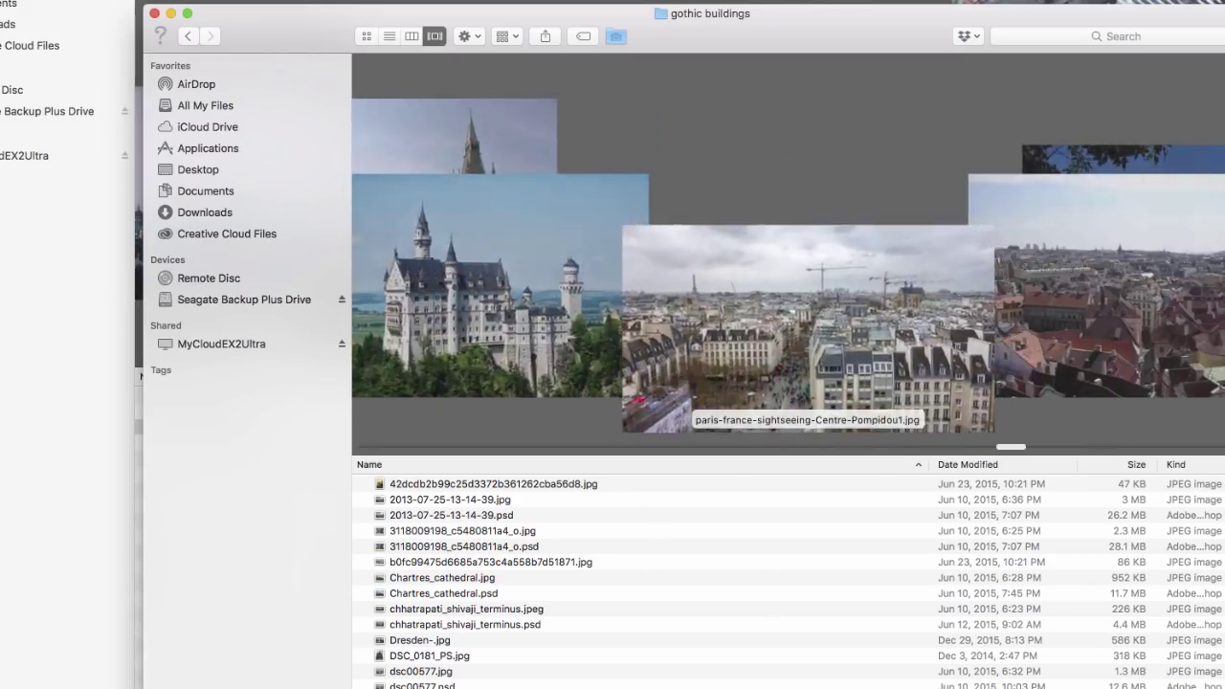
{"action": "scroll", "coordinate": [808, 287], "scroll_direction": "right", "scroll_amount": 10}
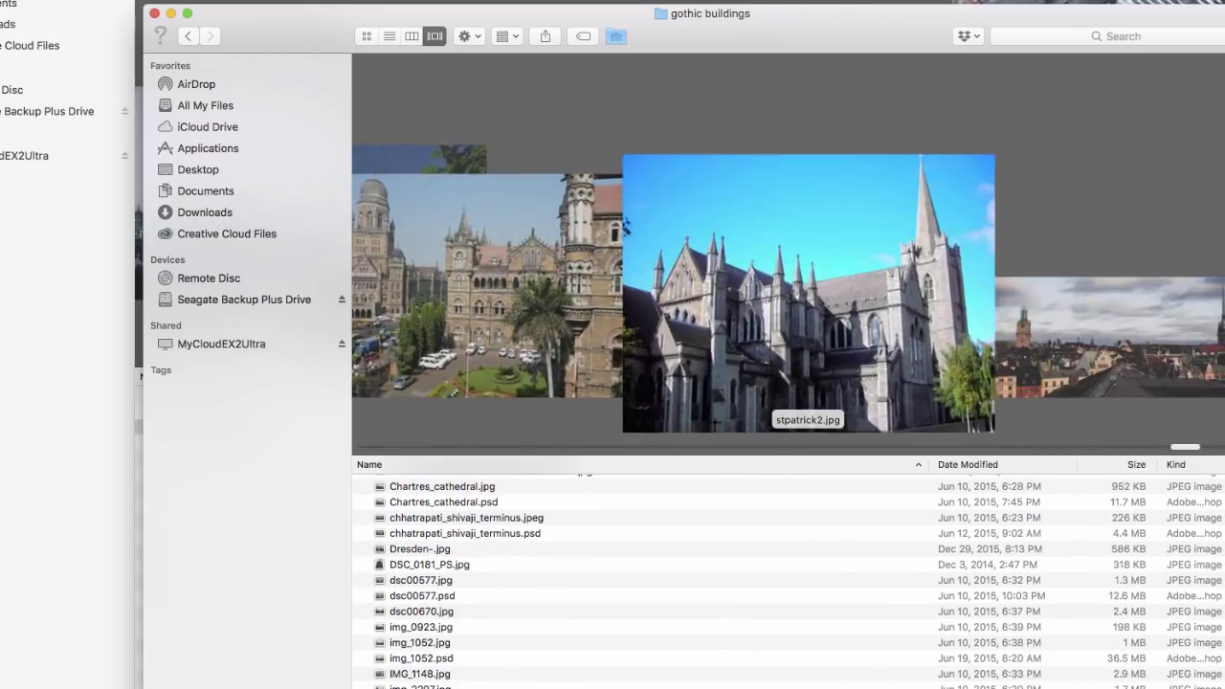
{"action": "scroll", "coordinate": [808, 287], "scroll_direction": "left", "scroll_amount": 5}
{"action": "scroll", "coordinate": [809, 287], "scroll_direction": "right", "scroll_amount": 5}
{"action": "scroll", "coordinate": [808, 287], "scroll_direction": "left", "scroll_amount": 10}
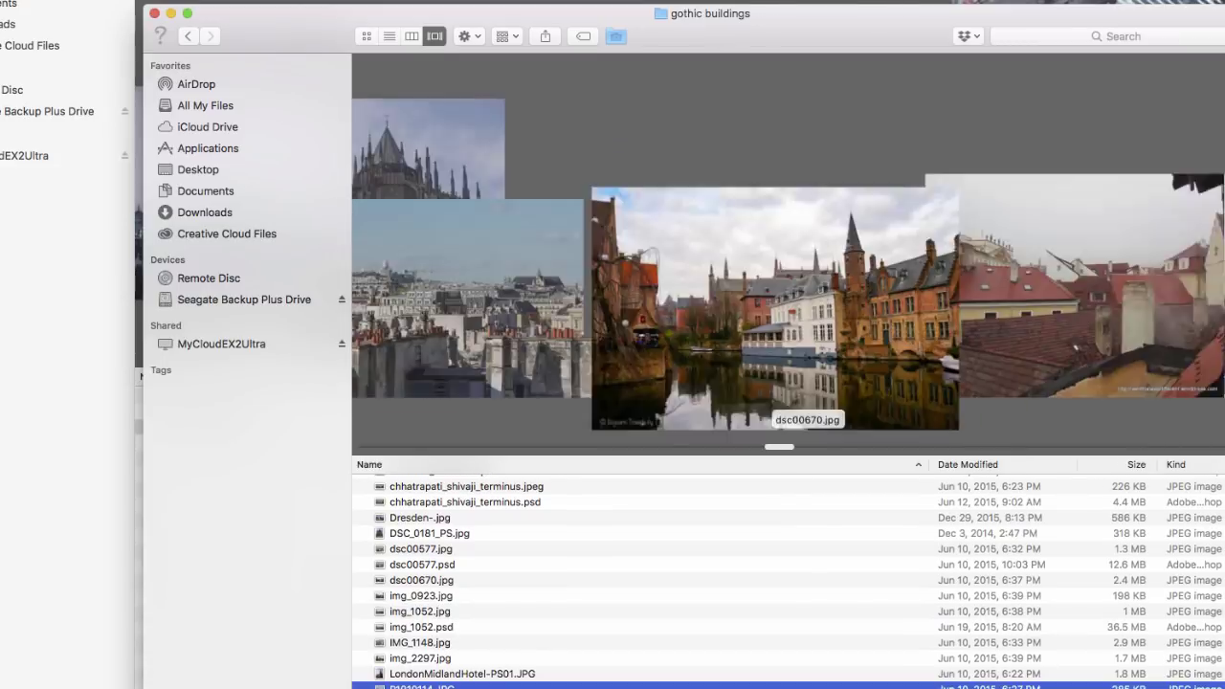
{"action": "scroll", "coordinate": [809, 287], "scroll_direction": "right", "scroll_amount": 5}
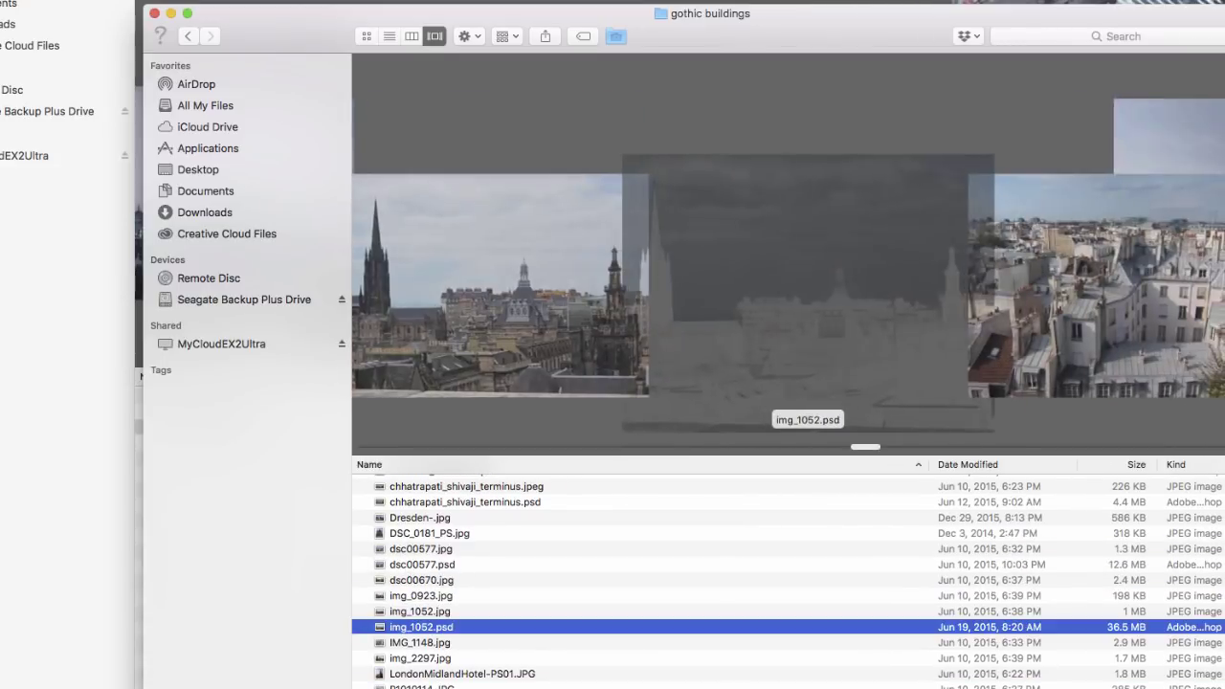
{"action": "scroll", "coordinate": [808, 287], "scroll_direction": "left", "scroll_amount": 3}
{"action": "scroll", "coordinate": [809, 287], "scroll_direction": "left", "scroll_amount": 5}
{"action": "right_click", "coordinate": [509, 501]}
{"action": "mouse_move", "coordinate": [550, 523]}
{"action": "left_click", "coordinate": [861, 522]}
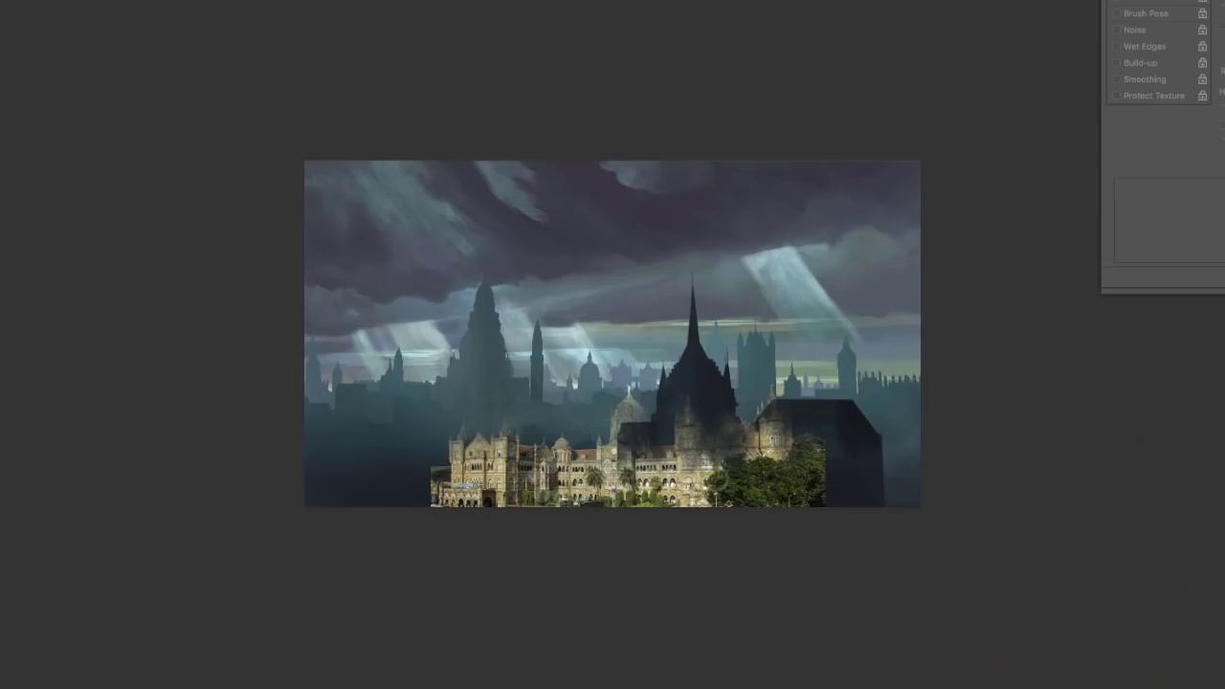
Step: Flip the terminus building horizontally, skew and stretch it, and position it in the painting's lower left foreground
{"action": "left_click_drag", "start_coordinate": [630, 477], "coordinate": [570, 423]}
{"action": "key", "text": "super+t"}
{"action": "left_click", "coordinate": [9, 312]}
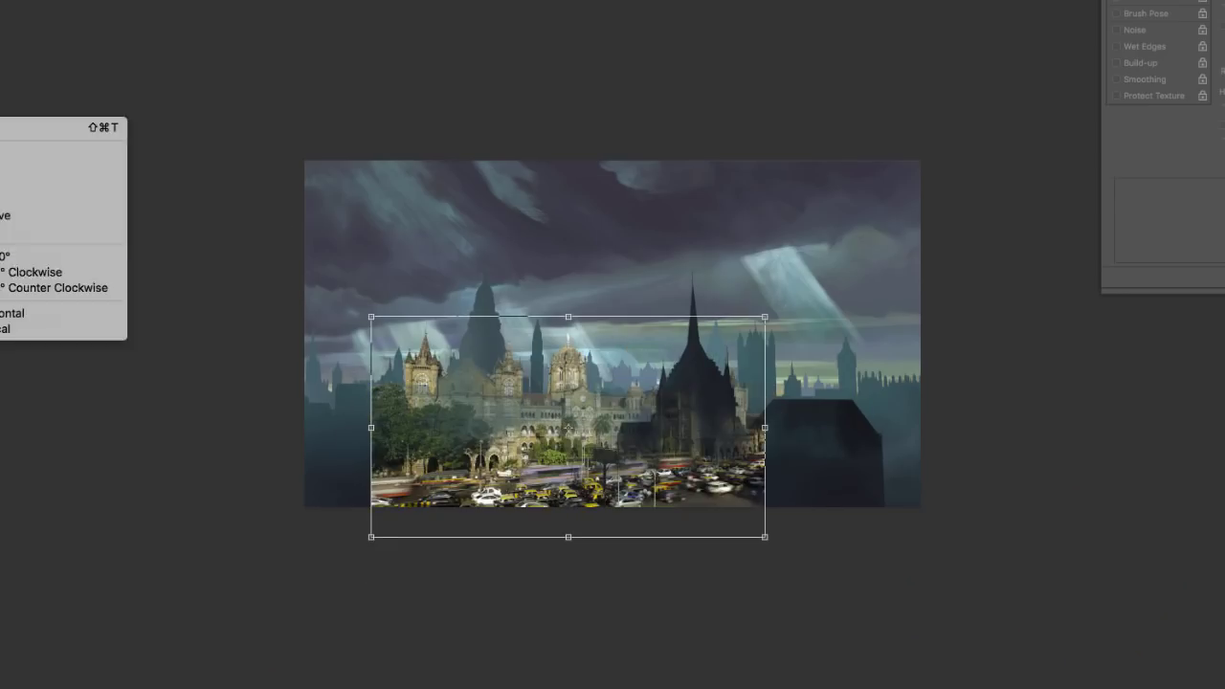
{"action": "left_click", "coordinate": [9, 185]}
{"action": "left_click_drag", "start_coordinate": [371, 539], "coordinate": [372, 604]}
{"action": "key", "text": "v"}
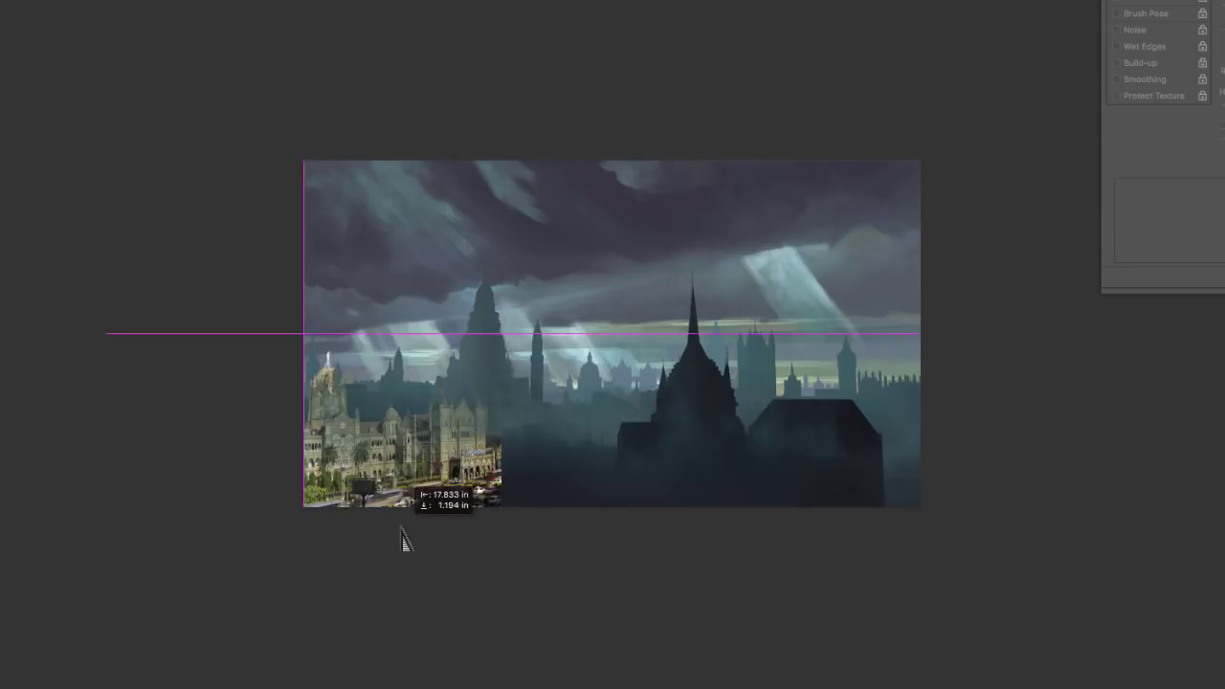
{"action": "left_click_drag", "start_coordinate": [401, 533], "coordinate": [426, 533]}
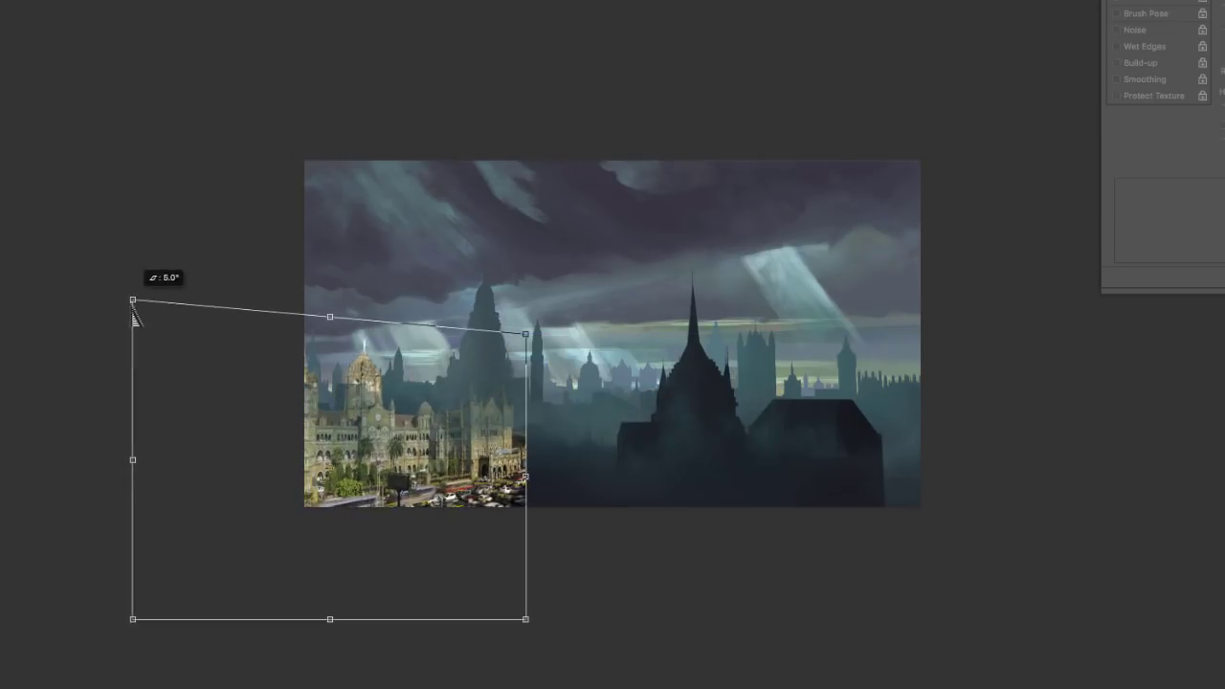
{"action": "left_click_drag", "start_coordinate": [412, 517], "coordinate": [356, 484]}
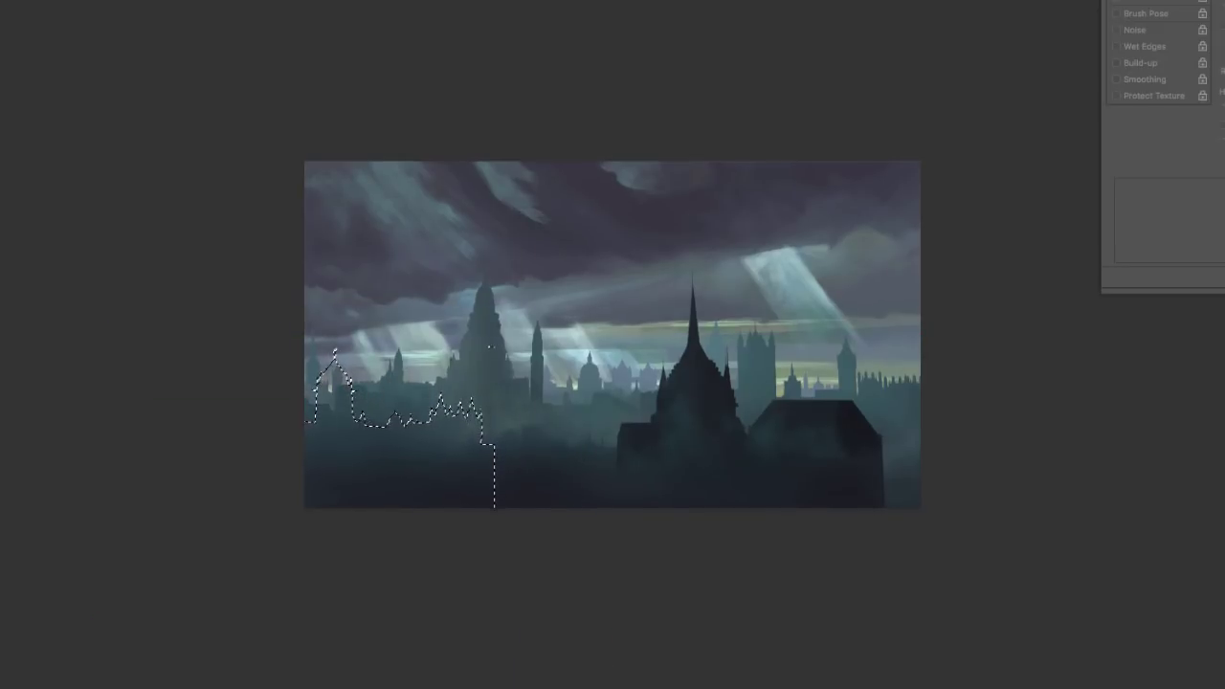
Step: Paint the terminus-shaped selection as a dark silhouette fading into the mist, and deselect it
{"action": "key", "text": "b"}
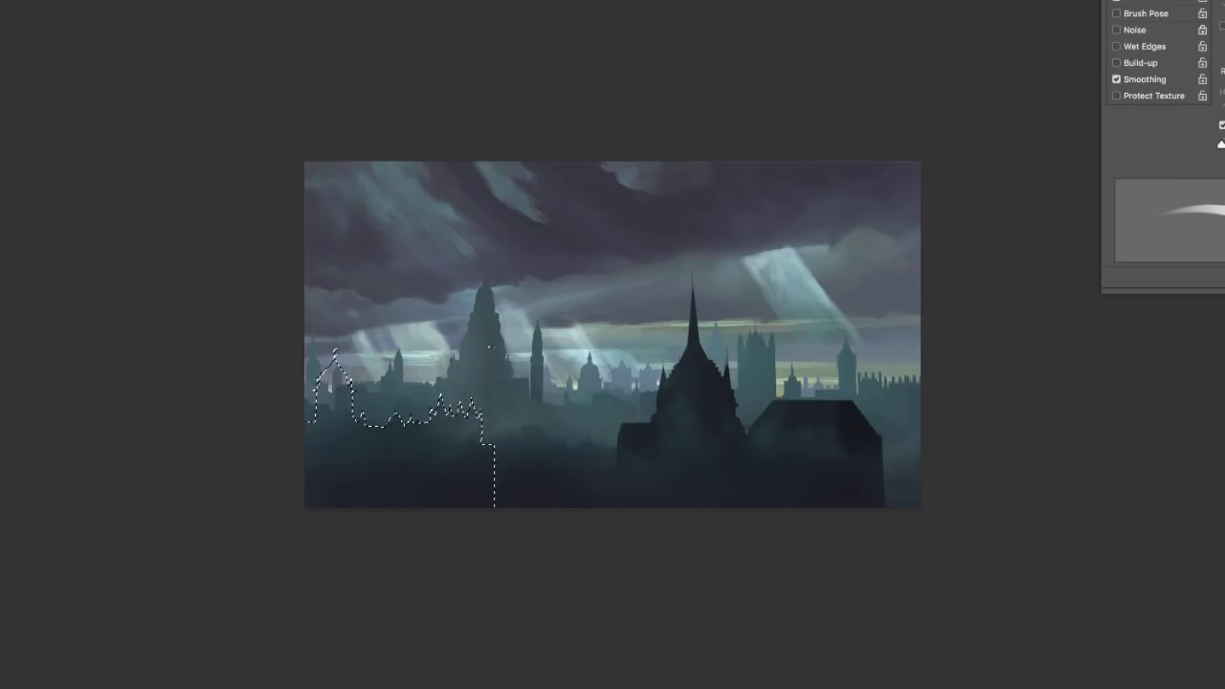
{"action": "key", "text": "o"}
{"action": "key", "text": "super+d"}
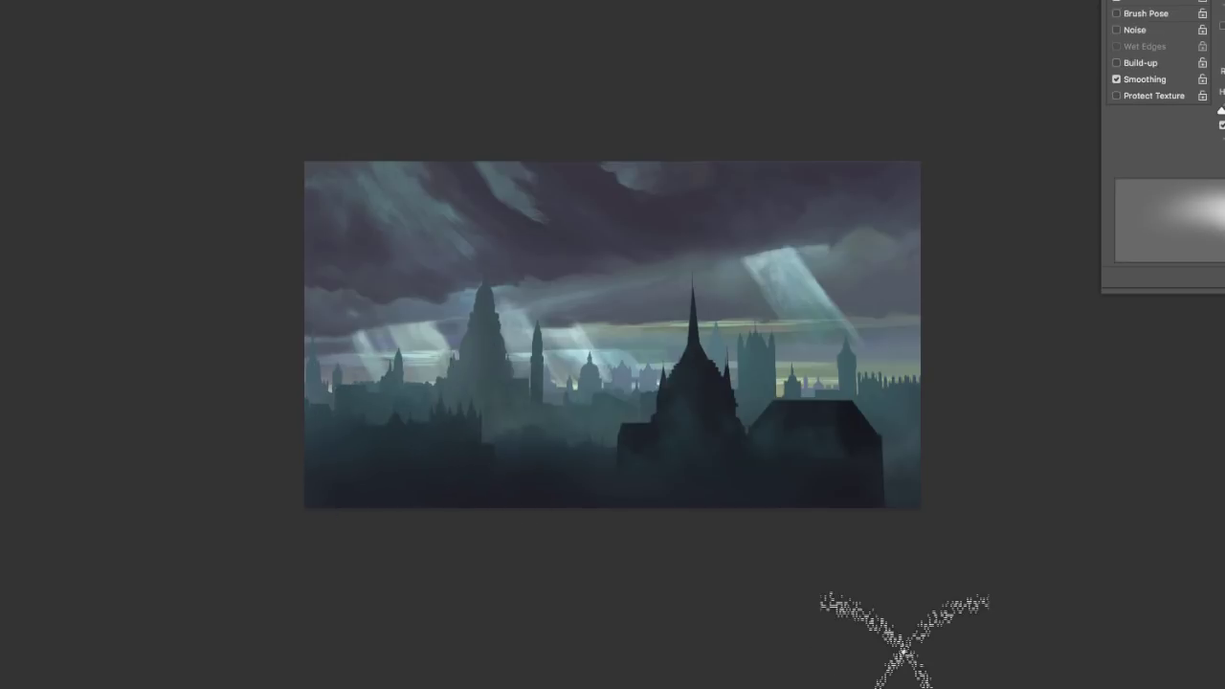
Step: Brush small misty rooftop silhouettes between the large dome and the central spire with a textured brush
{"action": "key", "text": "ctrl+plus"}
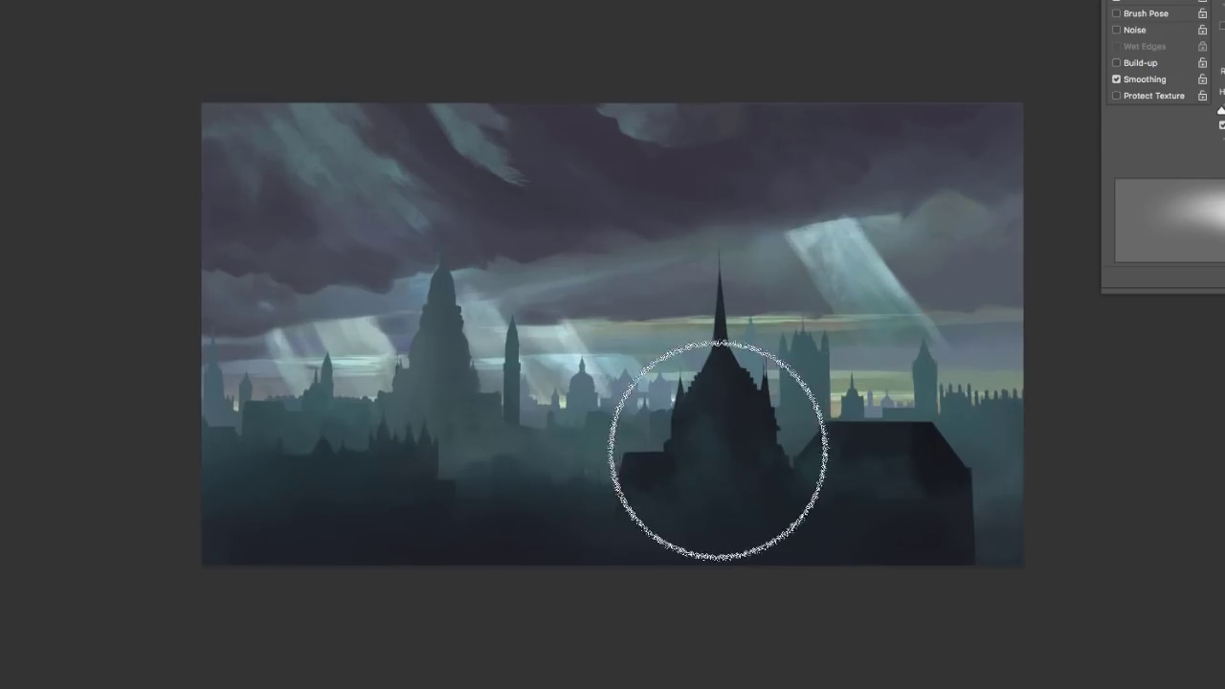
{"action": "right_click", "coordinate": [720, 465]}
{"action": "left_click", "coordinate": [892, 563]}
{"action": "key", "text": "Return"}
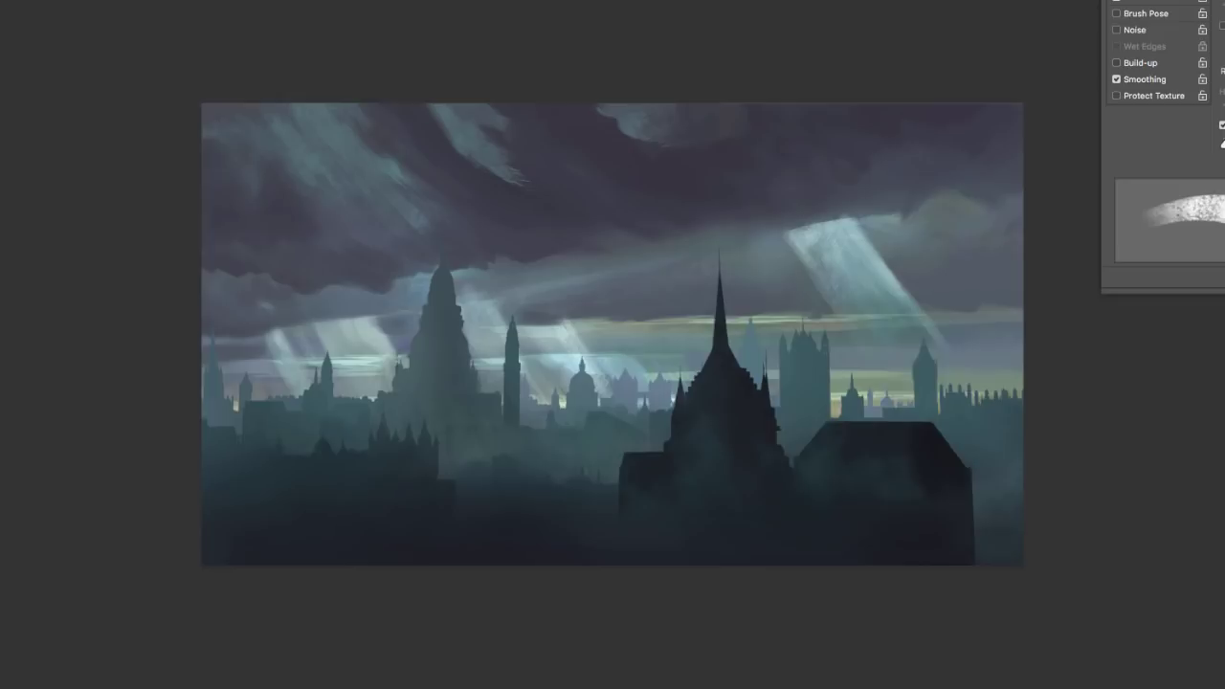
Step: Lasso the dark cloud mass at the top centre of the sky and brush soft shading along its edge
{"action": "right_click", "coordinate": [772, 298]}
{"action": "left_click", "coordinate": [925, 407]}
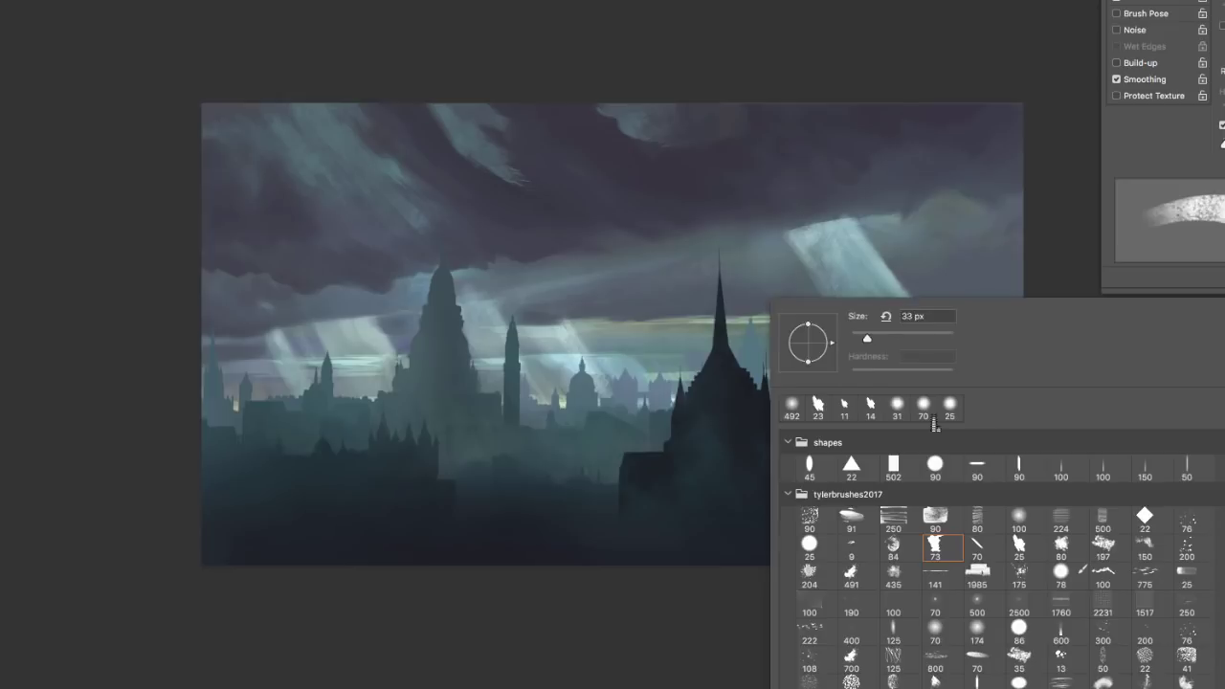
{"action": "left_click", "coordinate": [1033, 526]}
{"action": "key", "text": "Return"}
{"action": "key", "text": "v"}
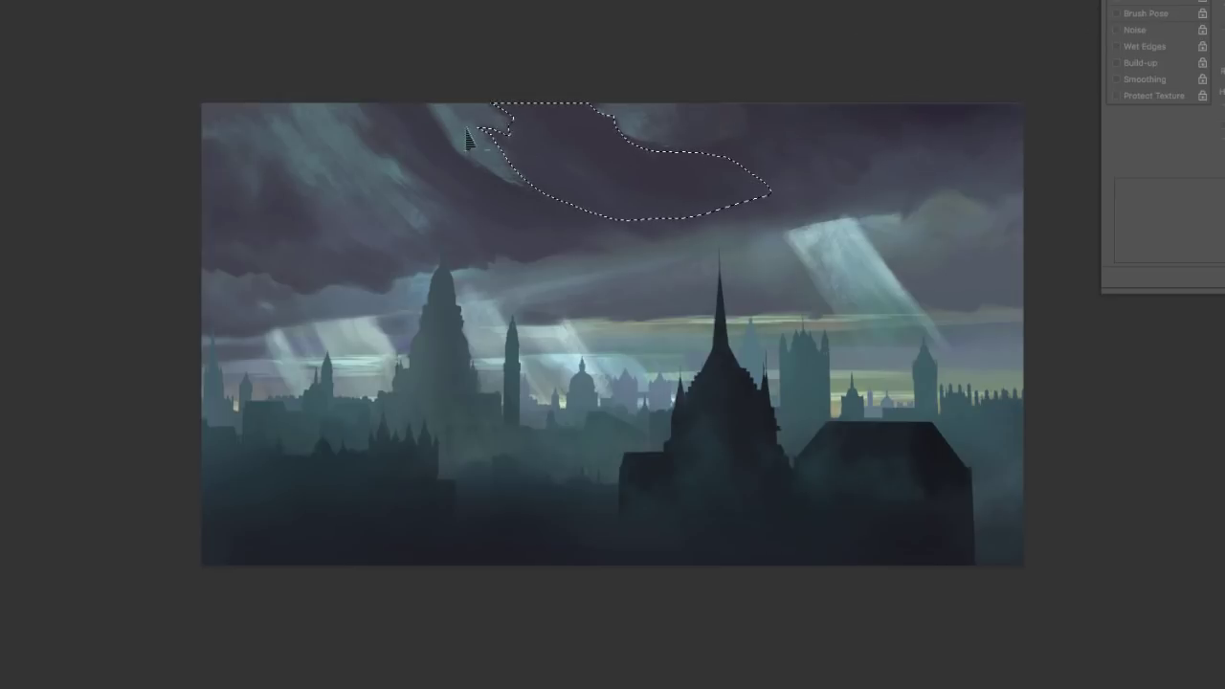
{"action": "key", "text": "b"}
{"action": "key", "text": "e"}
{"action": "key", "text": "ctrl+d"}
Step: Lasso the cloud around the upper light streak, deepen the shadow along its lower edge, and deselect it
{"action": "key", "text": "l"}
{"action": "left_click_drag", "start_coordinate": [393, 154], "coordinate": [465, 101]}
{"action": "key", "text": "b"}
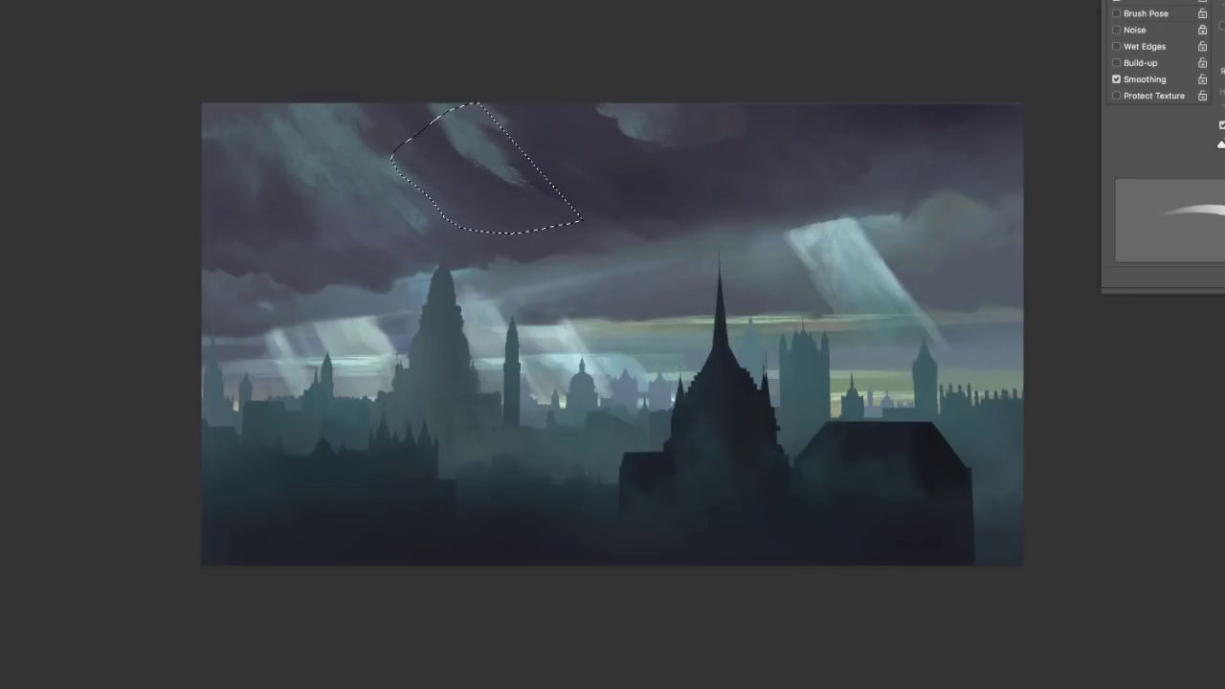
{"action": "key", "text": "e"}
{"action": "left_click_drag", "start_coordinate": [452, 189], "coordinate": [529, 250]}
{"action": "key", "text": "ctrl+d"}
Step: Shape a darker rounded cloud in the sky's upper left with a lasso selection and soft brush
{"action": "key", "text": "v"}
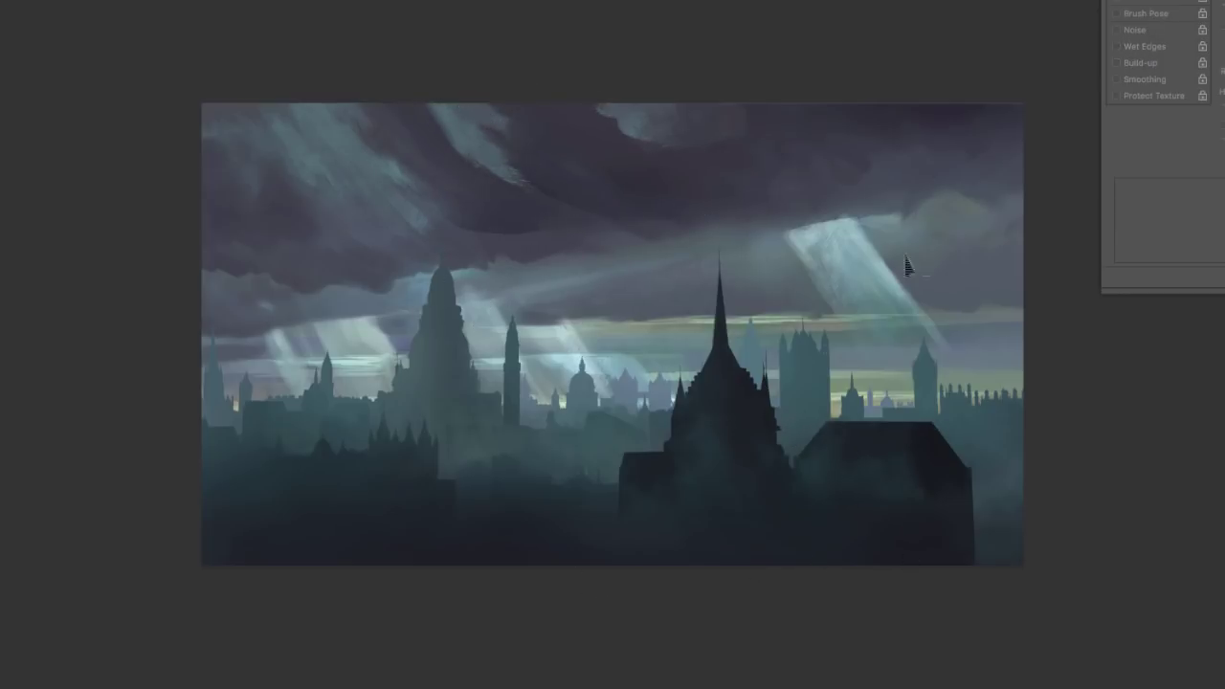
{"action": "left_click_drag", "start_coordinate": [701, 335], "coordinate": [702, 336]}
{"action": "key", "text": "b"}
{"action": "key", "text": "ctrl+d"}
{"action": "key", "text": "v"}
{"action": "left_click_drag", "start_coordinate": [96, 122], "coordinate": [304, 95]}
{"action": "key", "text": "b"}
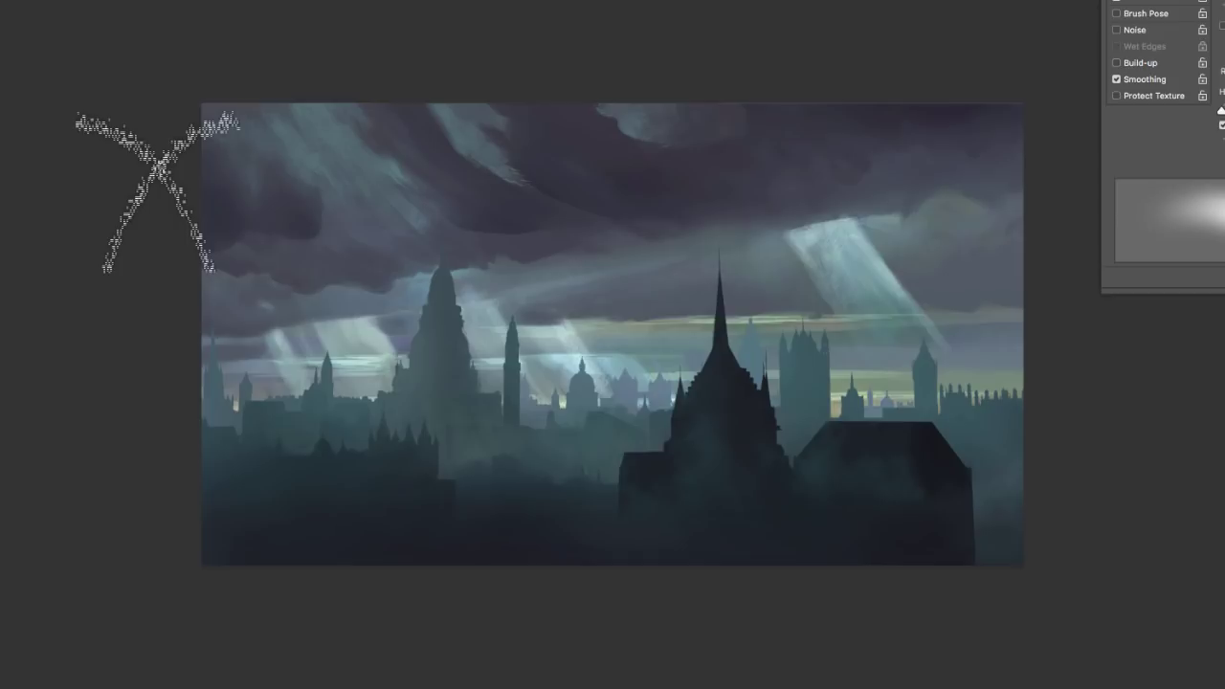
{"action": "key", "text": "ctrl+d"}
Step: Paint a dark cloud wedge behind the central spire and soften the lower left silhouettes with mist
{"action": "key", "text": "v"}
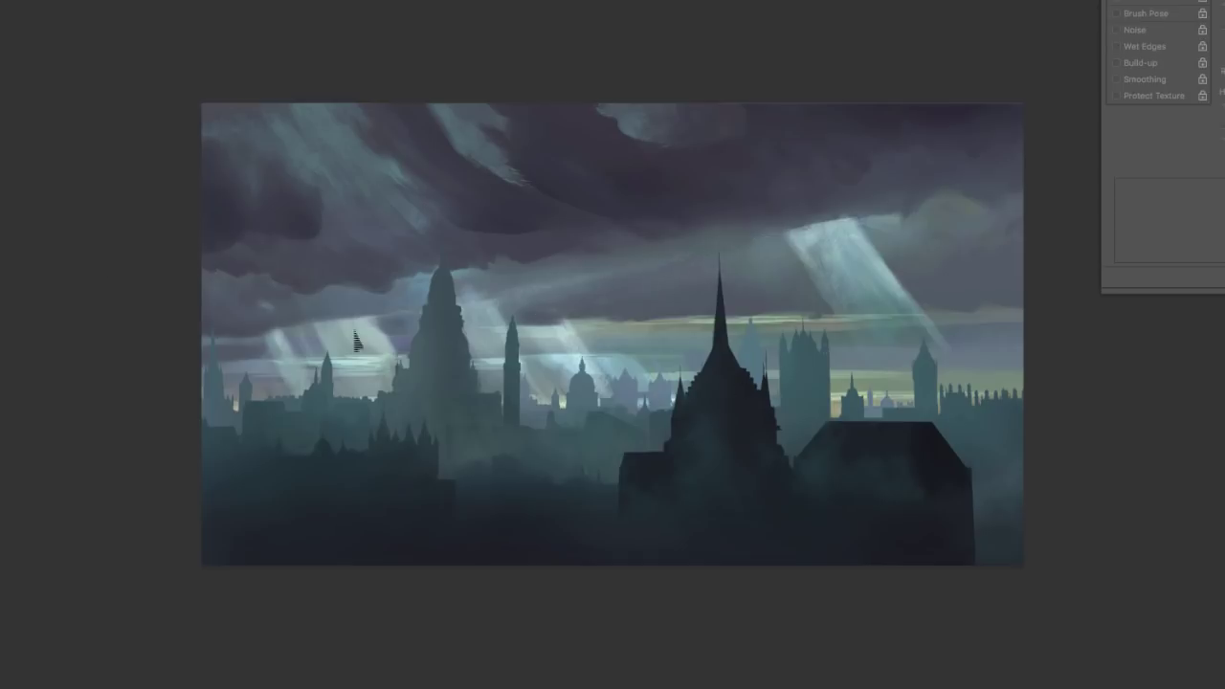
{"action": "key", "text": "b"}
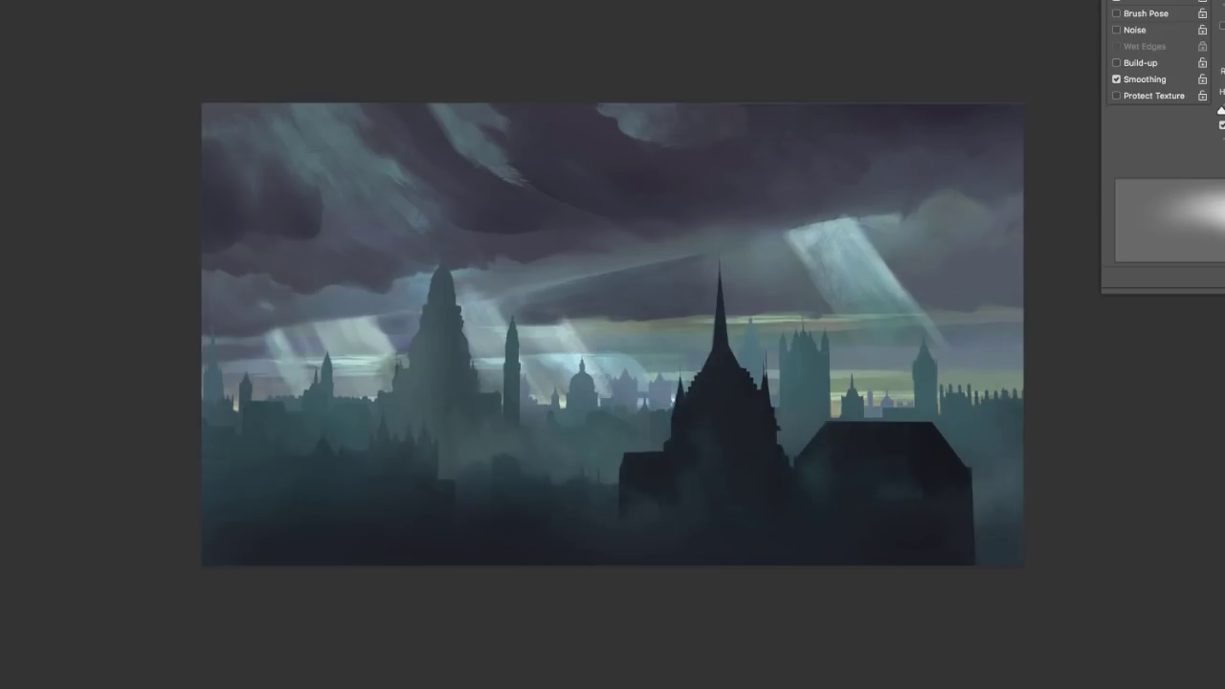
{"action": "right_click", "coordinate": [521, 334]}
{"action": "key", "text": "Escape"}
{"action": "key", "text": "Return"}
Step: Load the skyline selection, isolate the large dome's middle tier, and brush a soft glow onto it
{"action": "key", "text": "g"}
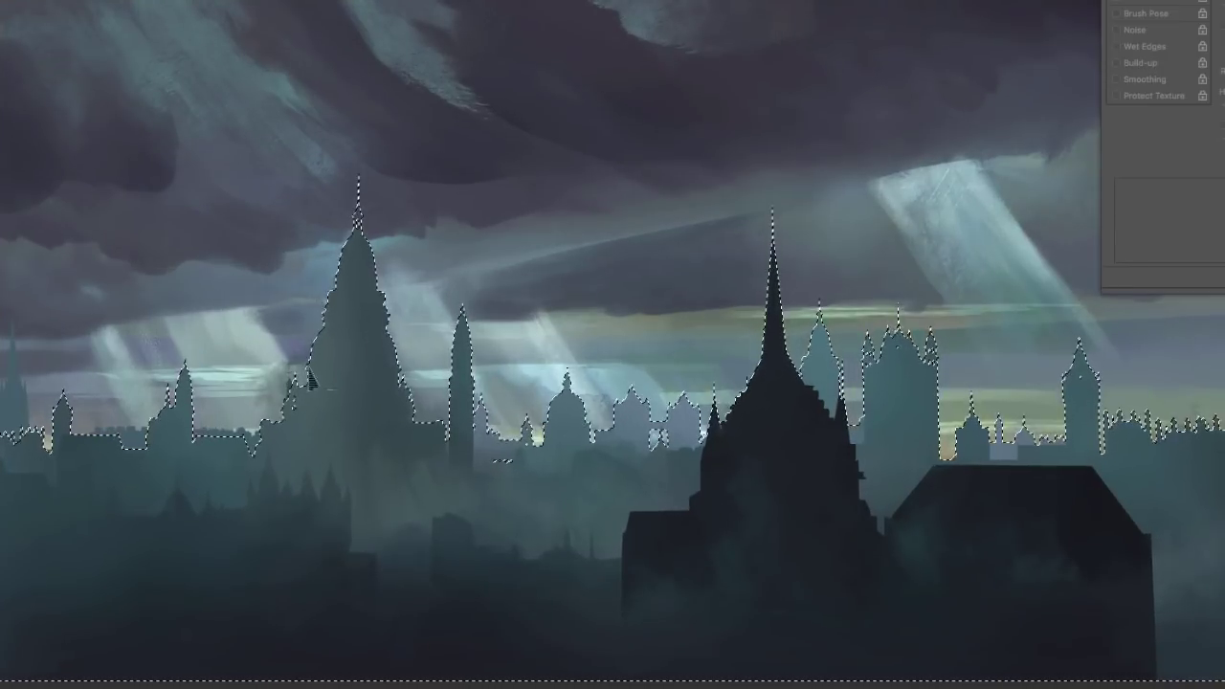
{"action": "key", "text": "b"}
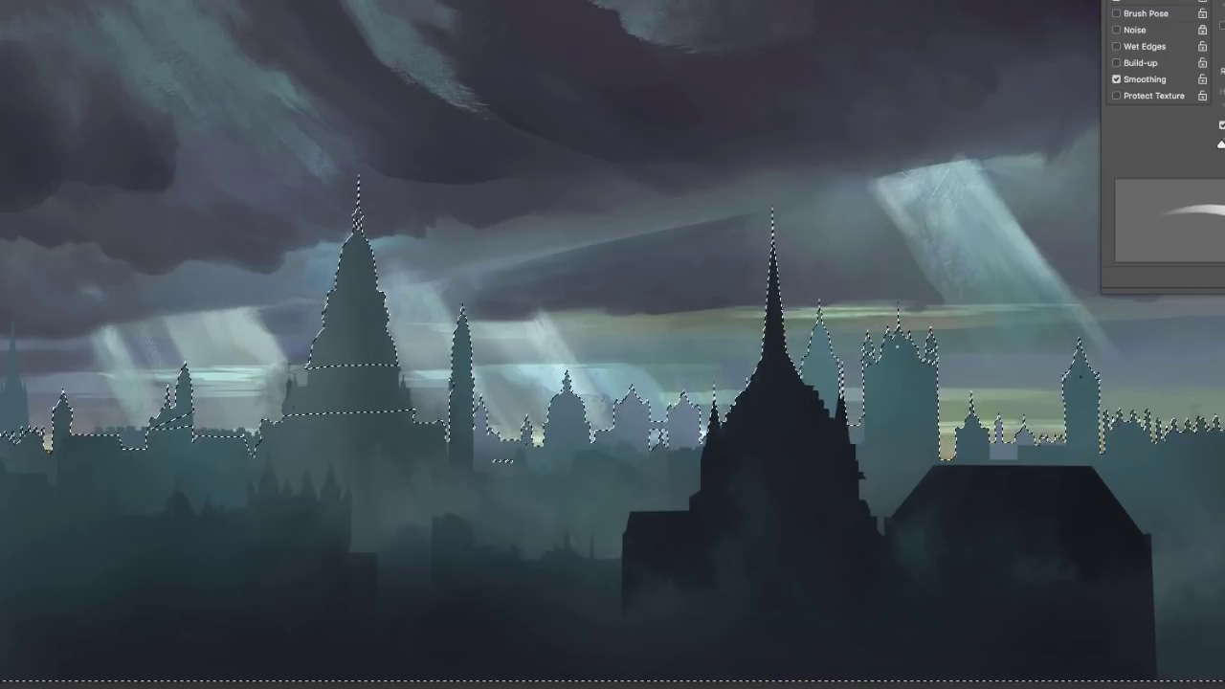
{"action": "right_click", "coordinate": [536, 309]}
{"action": "double_click", "coordinate": [789, 557]}
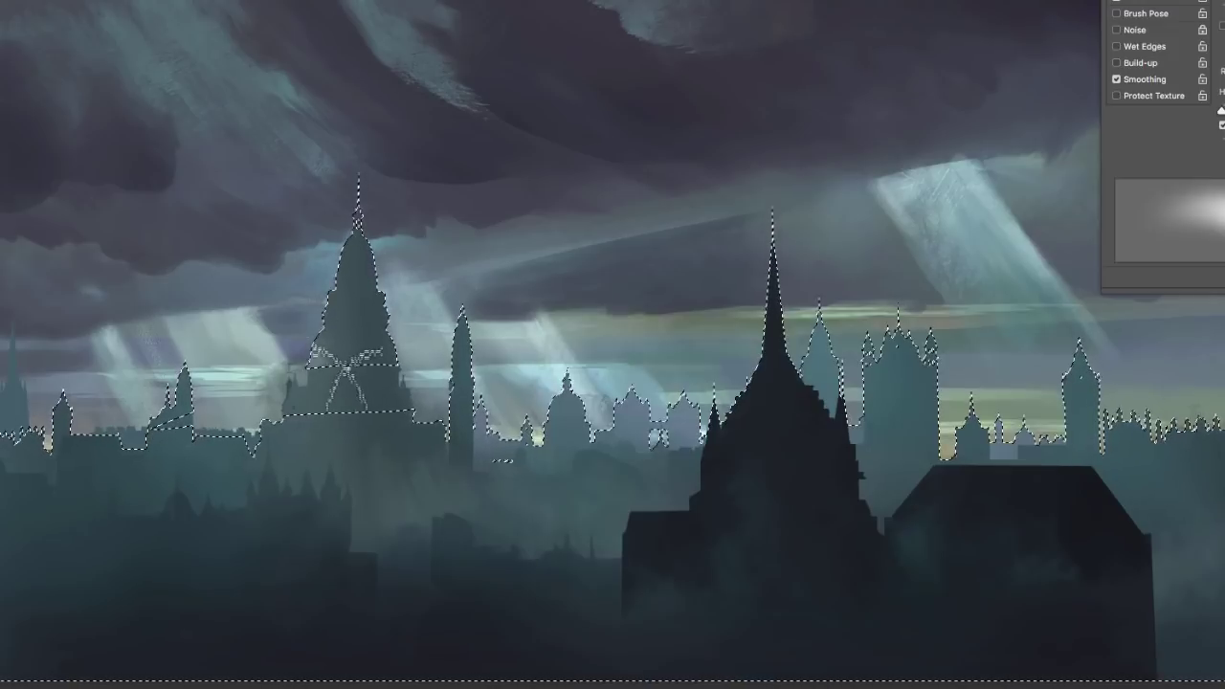
{"action": "left_click_drag", "start_coordinate": [327, 347], "coordinate": [364, 409]}
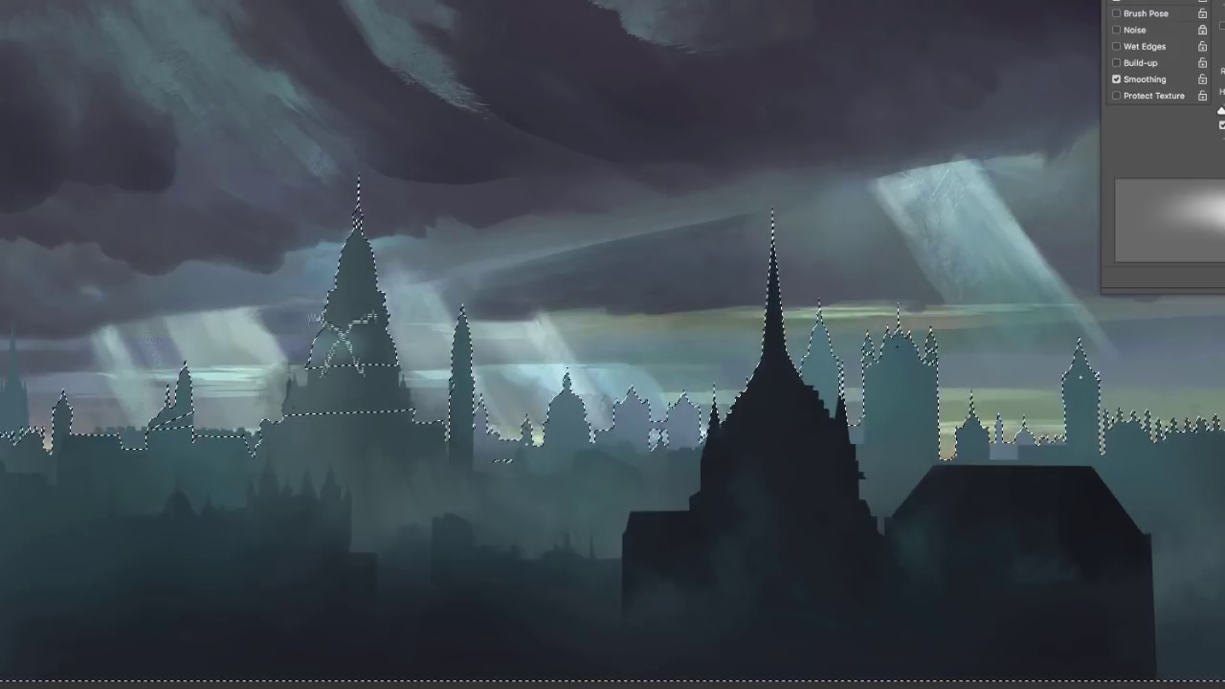
Step: Paint thin light ribs on the large dome with a small brush and separate its upper tier with a lasso
{"action": "right_click", "coordinate": [299, 421]}
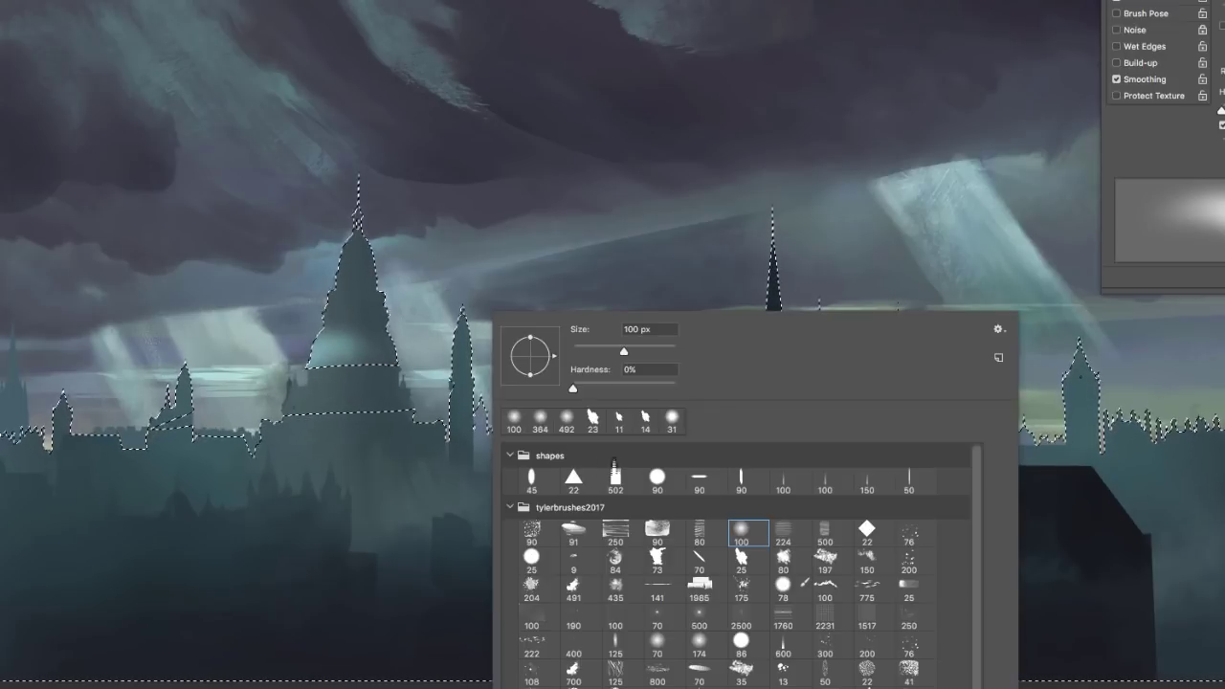
{"action": "left_click", "coordinate": [617, 417]}
{"action": "left_click", "coordinate": [575, 350]}
{"action": "key", "text": "Return"}
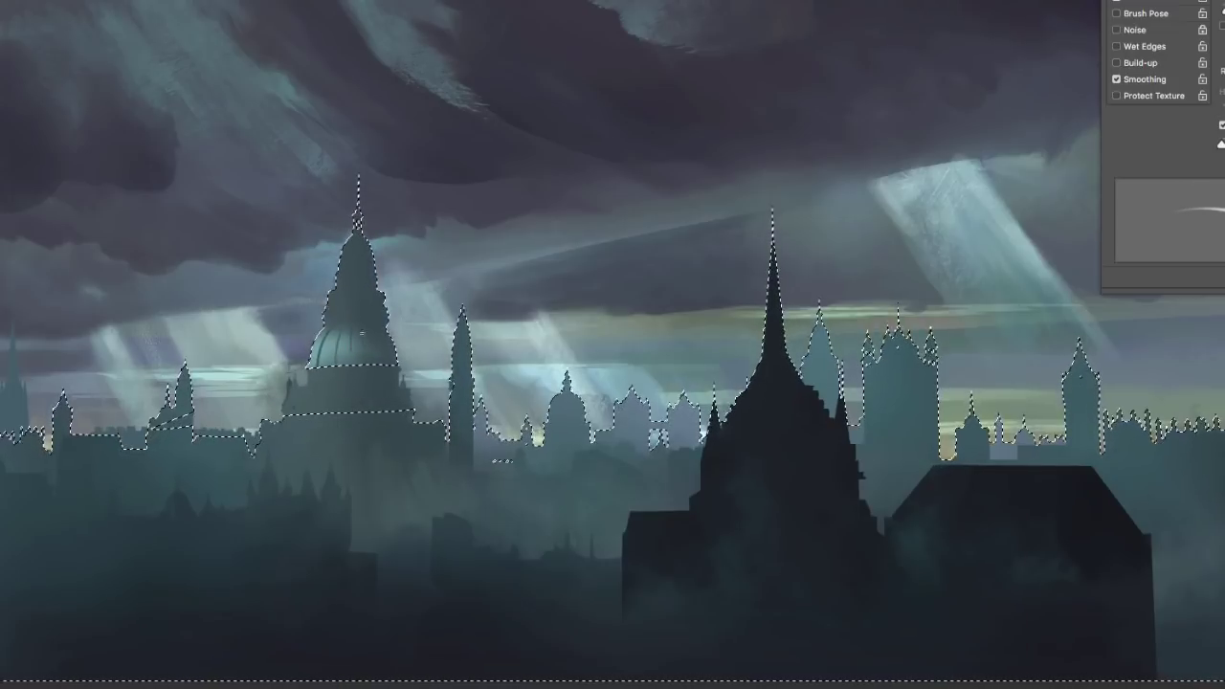
{"action": "key", "text": "l"}
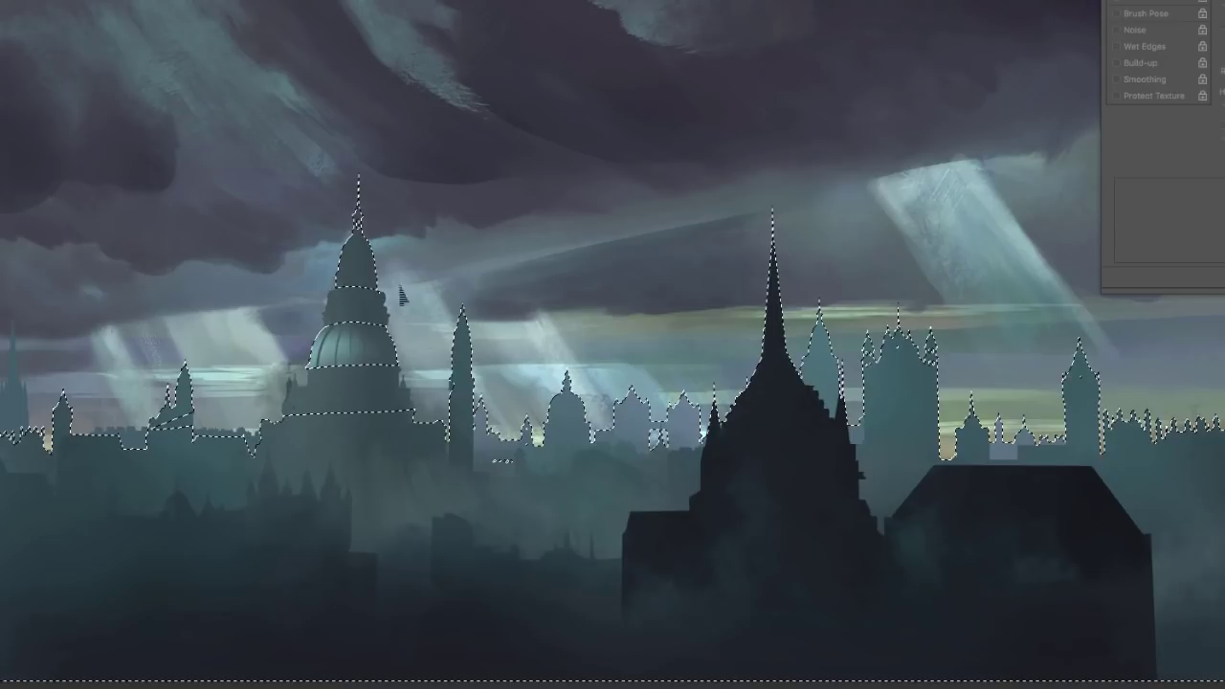
Step: Shade the isolated upper tier of the large dome with a soft brush, and drop the selection
{"action": "key", "text": "b"}
{"action": "right_click", "coordinate": [411, 310]}
{"action": "double_click", "coordinate": [667, 531]}
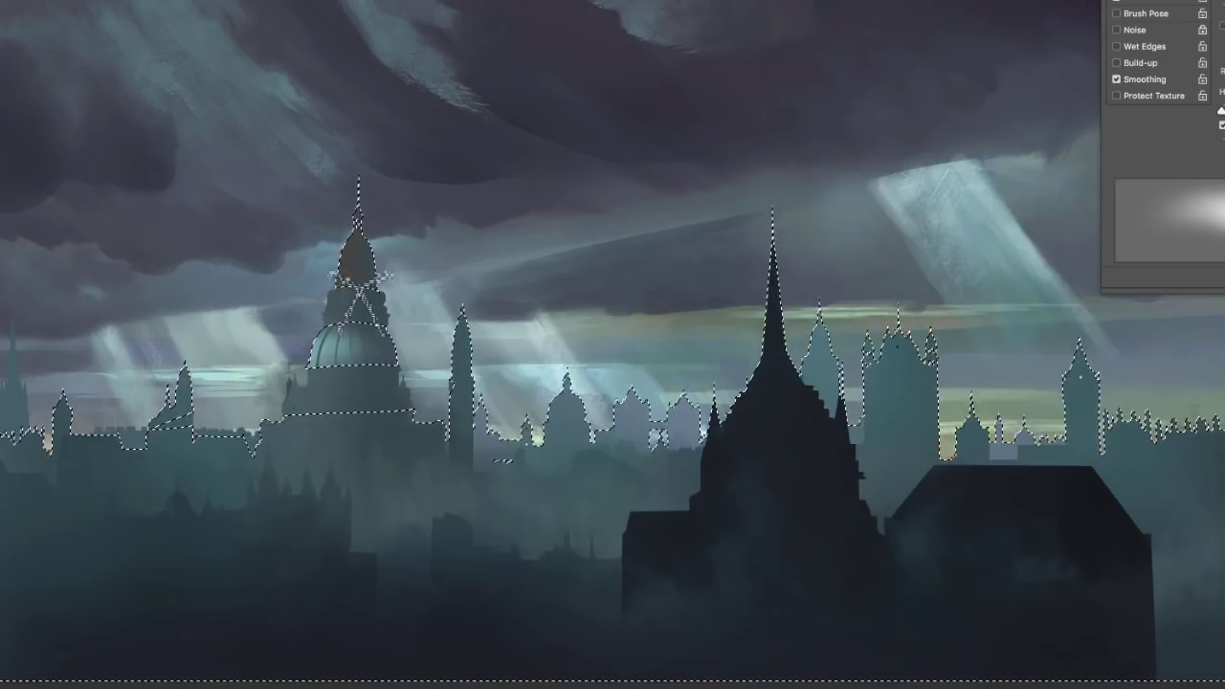
{"action": "key", "text": "shift+F5"}
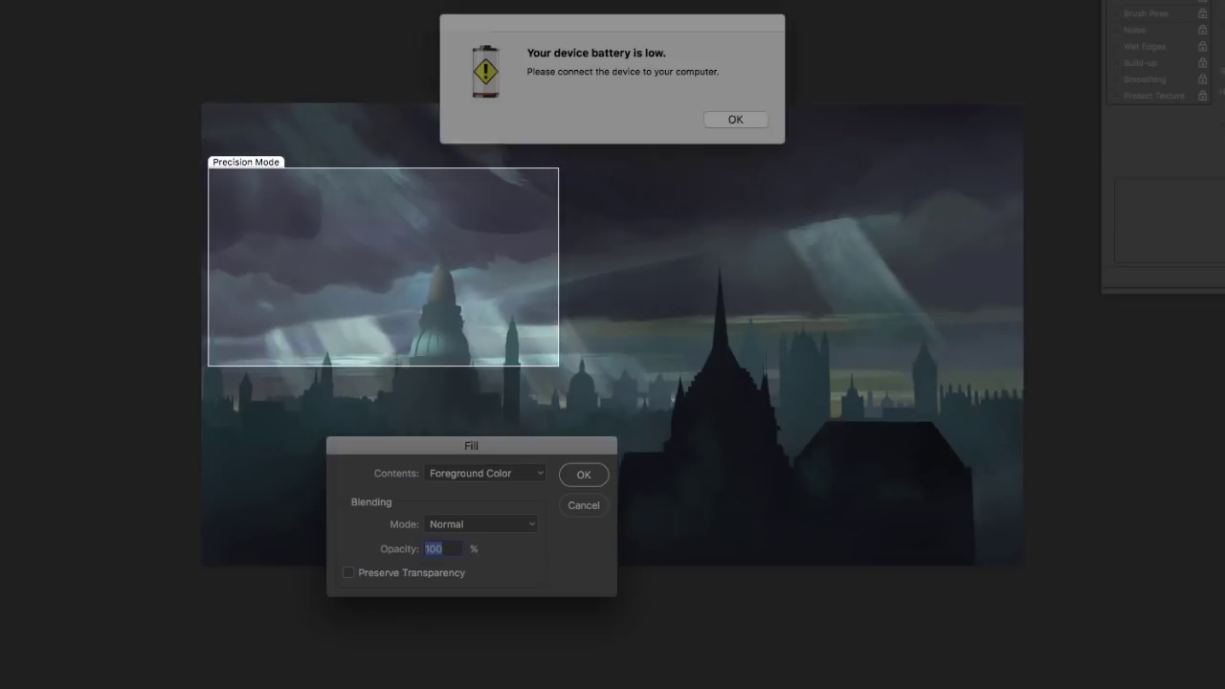
{"action": "left_click", "coordinate": [585, 504]}
{"action": "left_click", "coordinate": [735, 120]}
{"action": "left_click_drag", "start_coordinate": [367, 245], "coordinate": [365, 281]}
{"action": "right_click", "coordinate": [417, 308]}
{"action": "double_click", "coordinate": [1003, 582]}
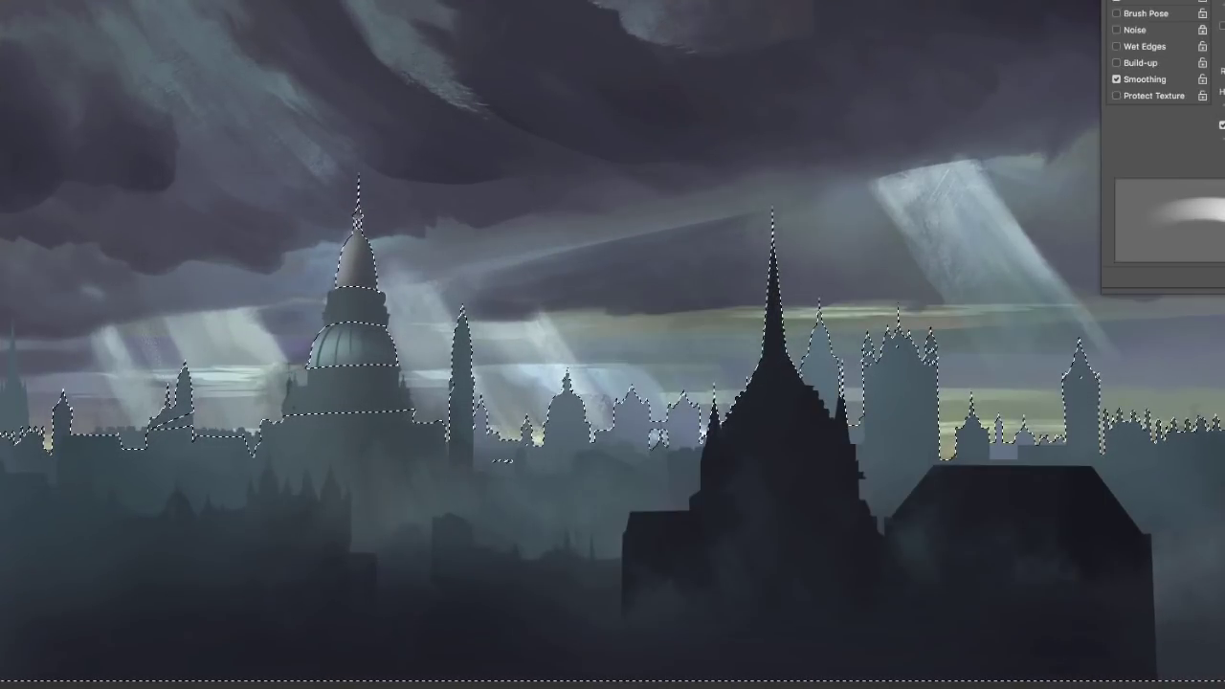
{"action": "right_click", "coordinate": [417, 312]}
{"action": "left_click_drag", "start_coordinate": [510, 352], "coordinate": [503, 351]}
{"action": "key", "text": "Return"}
{"action": "key", "text": "super+d"}
Step: Sample a dark tone and paint the lantern atop the large dome and small edge details on its middle tier
{"action": "left_click", "coordinate": [360, 229], "text": "alt"}
{"action": "right_click", "coordinate": [358, 251]}
{"action": "left_click_drag", "start_coordinate": [446, 292], "coordinate": [441, 292]}
{"action": "key", "text": "Return"}
{"action": "left_click_drag", "start_coordinate": [337, 299], "coordinate": [339, 314]}
Step: Paint bright bands and curled side ornaments around the tier above the large dome with a tiny brush
{"action": "right_click", "coordinate": [369, 245]}
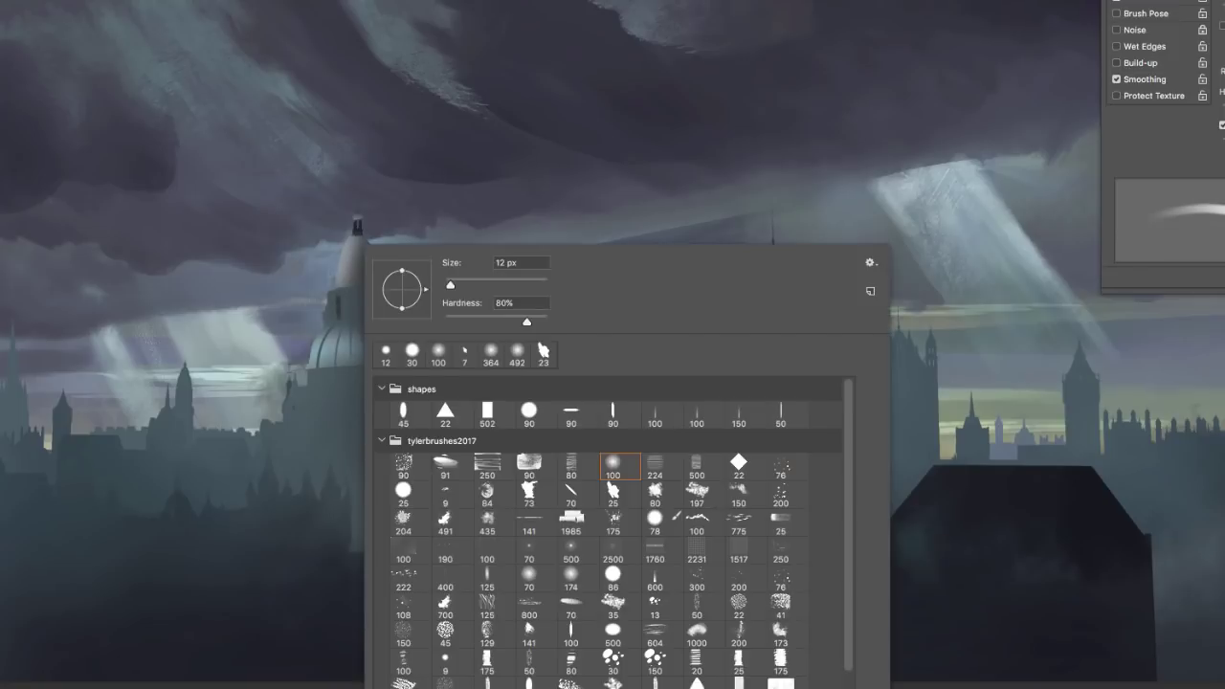
{"action": "left_click", "coordinate": [402, 409]}
{"action": "left_click_drag", "start_coordinate": [500, 284], "coordinate": [451, 285]}
{"action": "key", "text": "Return"}
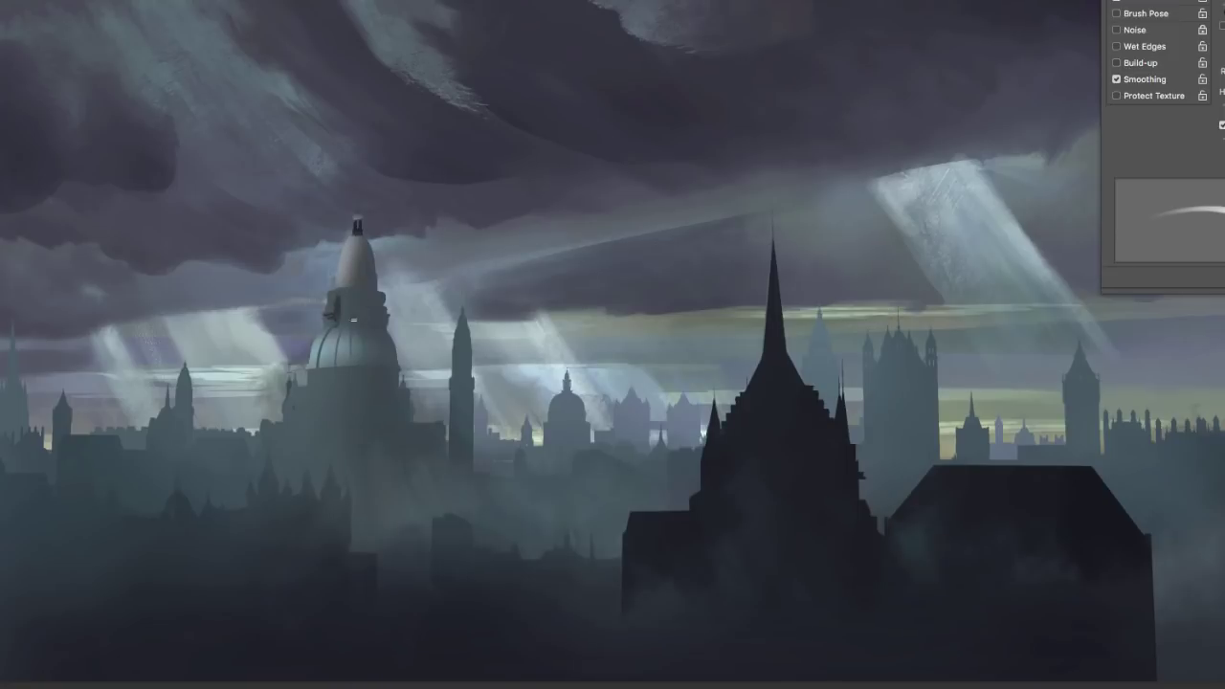
{"action": "left_click_drag", "start_coordinate": [335, 328], "coordinate": [320, 363]}
{"action": "left_click_drag", "start_coordinate": [335, 291], "coordinate": [362, 291]}
{"action": "key", "text": "super+z"}
{"action": "key", "text": "super+z"}
{"action": "left_click_drag", "start_coordinate": [379, 301], "coordinate": [381, 309]}
{"action": "left_click_drag", "start_coordinate": [336, 321], "coordinate": [373, 321]}
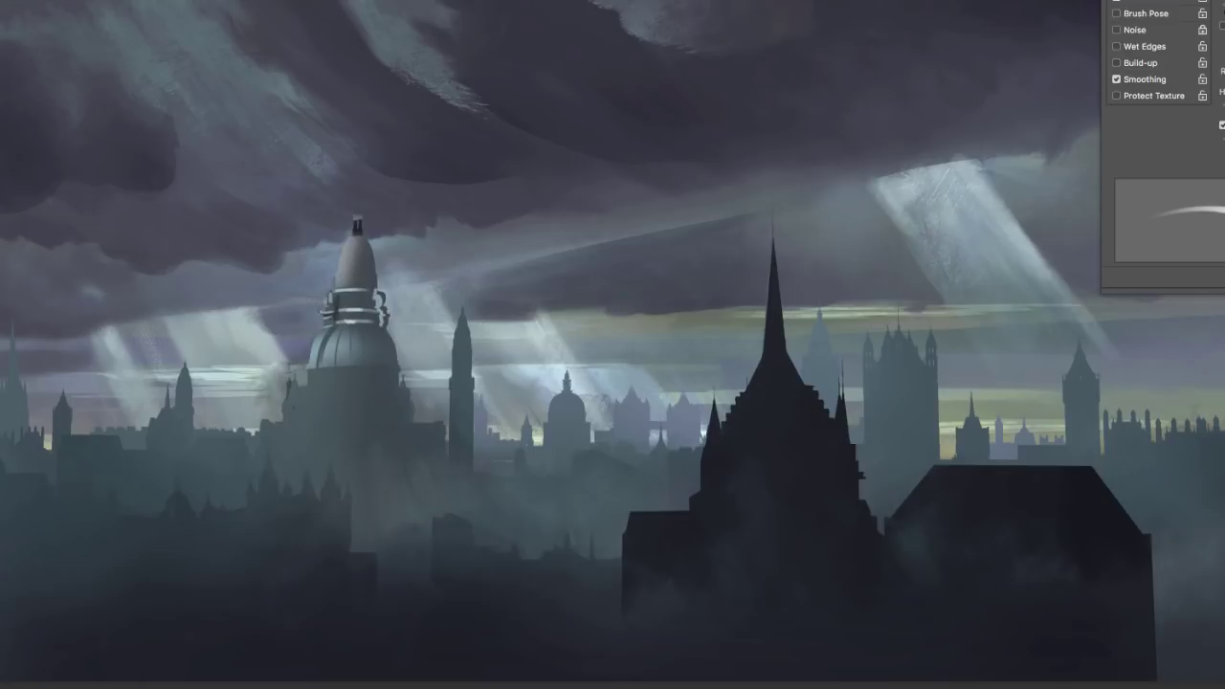
Step: Paint small dark accents on the ringed tier and test a brush mark on the large dome's ribbed surface
{"action": "right_click", "coordinate": [525, 307]}
{"action": "left_click", "coordinate": [737, 645]}
{"action": "left_click", "coordinate": [706, 647]}
{"action": "left_click_drag", "start_coordinate": [340, 301], "coordinate": [371, 302]}
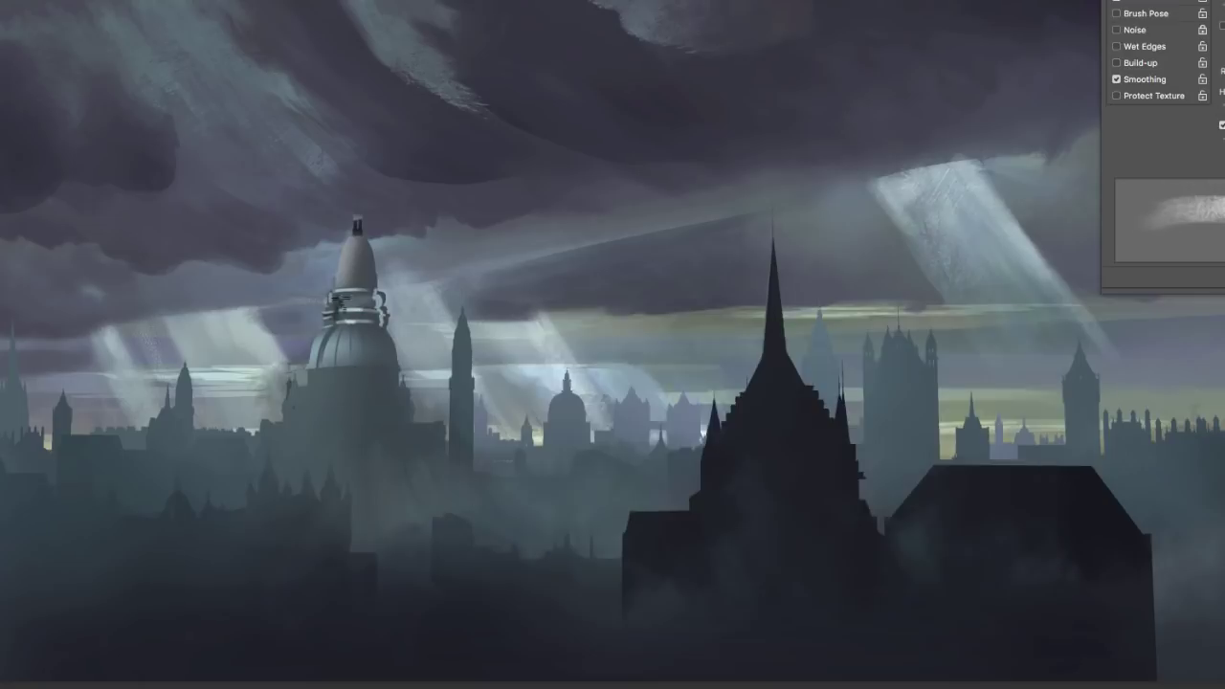
{"action": "right_click", "coordinate": [373, 316]}
{"action": "left_click", "coordinate": [549, 643]}
{"action": "left_click", "coordinate": [371, 353]}
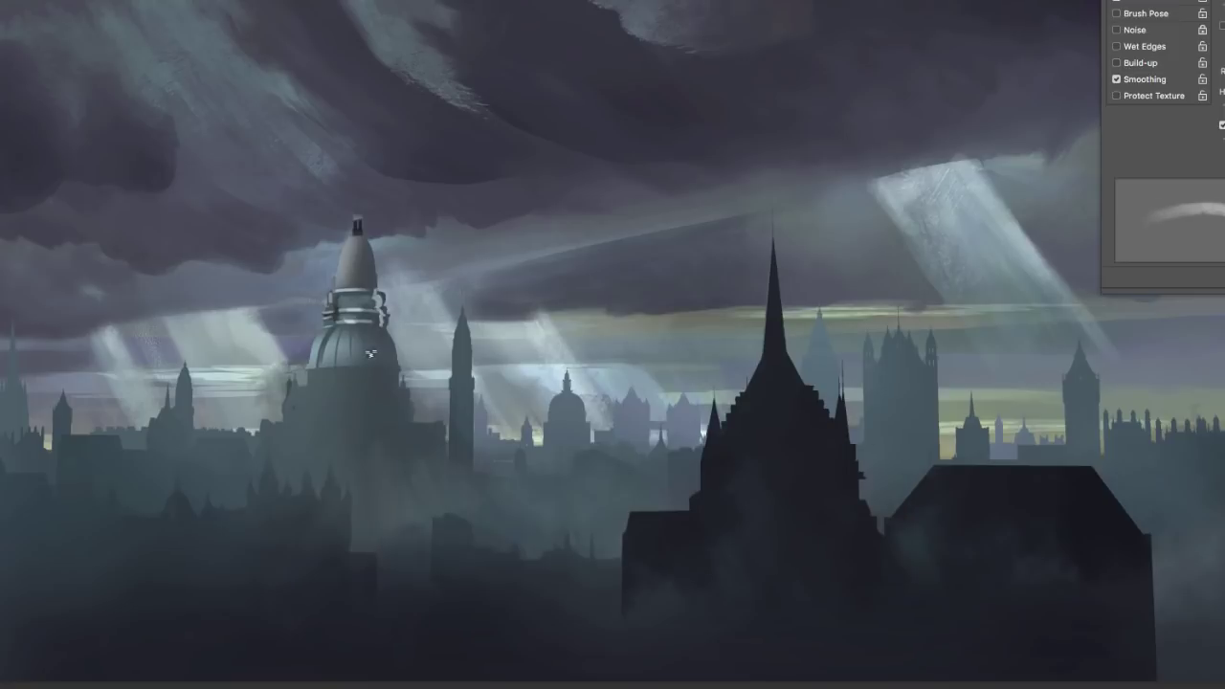
Step: Paint a light horizontal band around the base of the large ribbed dome
{"action": "right_click", "coordinate": [498, 311]}
{"action": "double_click", "coordinate": [673, 645]}
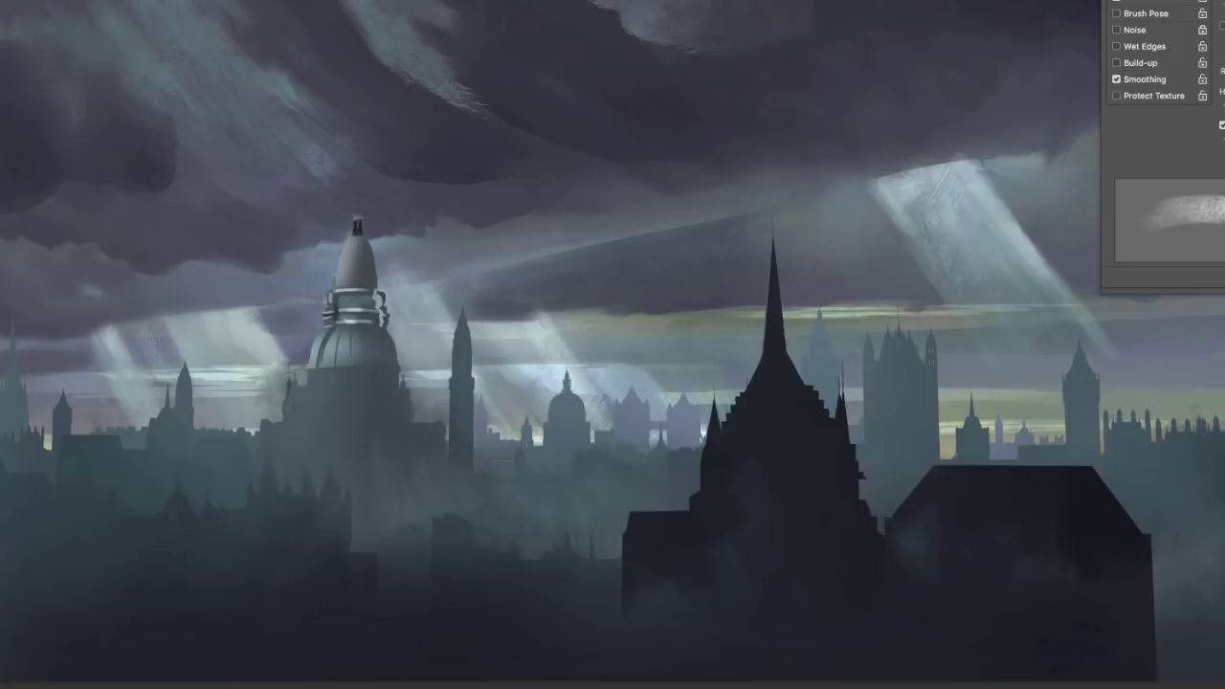
{"action": "left_click_drag", "start_coordinate": [308, 380], "coordinate": [387, 393]}
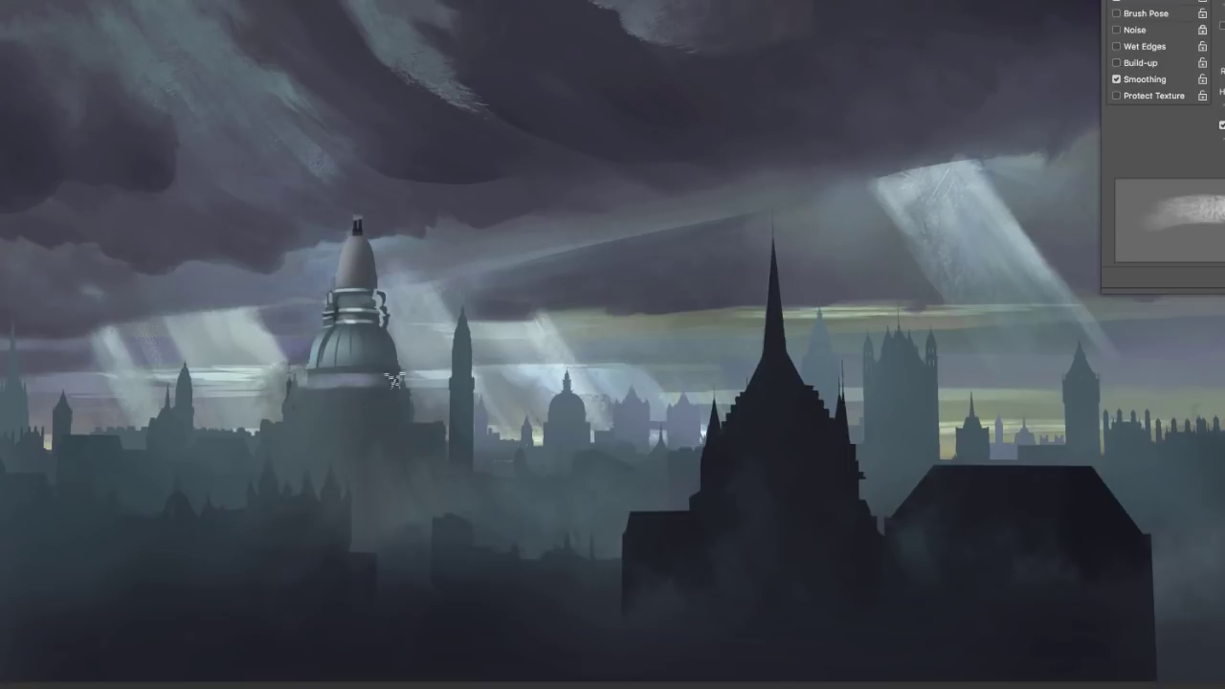
{"action": "right_click", "coordinate": [339, 592]}
{"action": "key", "text": "Return"}
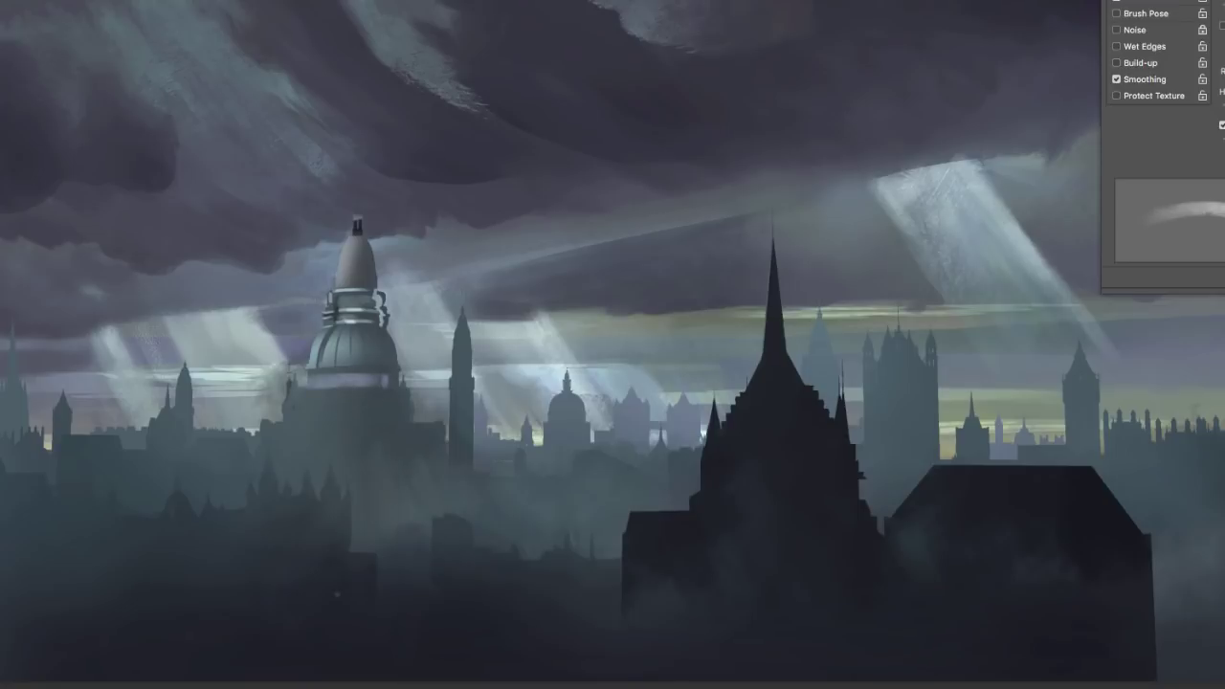
Step: Paint a row of small dark window openings along the light band below the large dome
{"action": "right_click", "coordinate": [400, 385]}
{"action": "double_click", "coordinate": [590, 645]}
{"action": "left_click", "coordinate": [475, 640], "text": "alt"}
{"action": "left_click_drag", "start_coordinate": [388, 377], "coordinate": [360, 388]}
{"action": "left_click_drag", "start_coordinate": [346, 376], "coordinate": [346, 387]}
{"action": "left_click_drag", "start_coordinate": [336, 377], "coordinate": [325, 388]}
{"action": "left_click_drag", "start_coordinate": [315, 375], "coordinate": [315, 389]}
{"action": "right_click", "coordinate": [406, 386]}
{"action": "double_click", "coordinate": [580, 646]}
{"action": "left_click_drag", "start_coordinate": [388, 375], "coordinate": [389, 391]}
{"action": "right_click", "coordinate": [421, 312]}
{"action": "key", "text": "Return"}
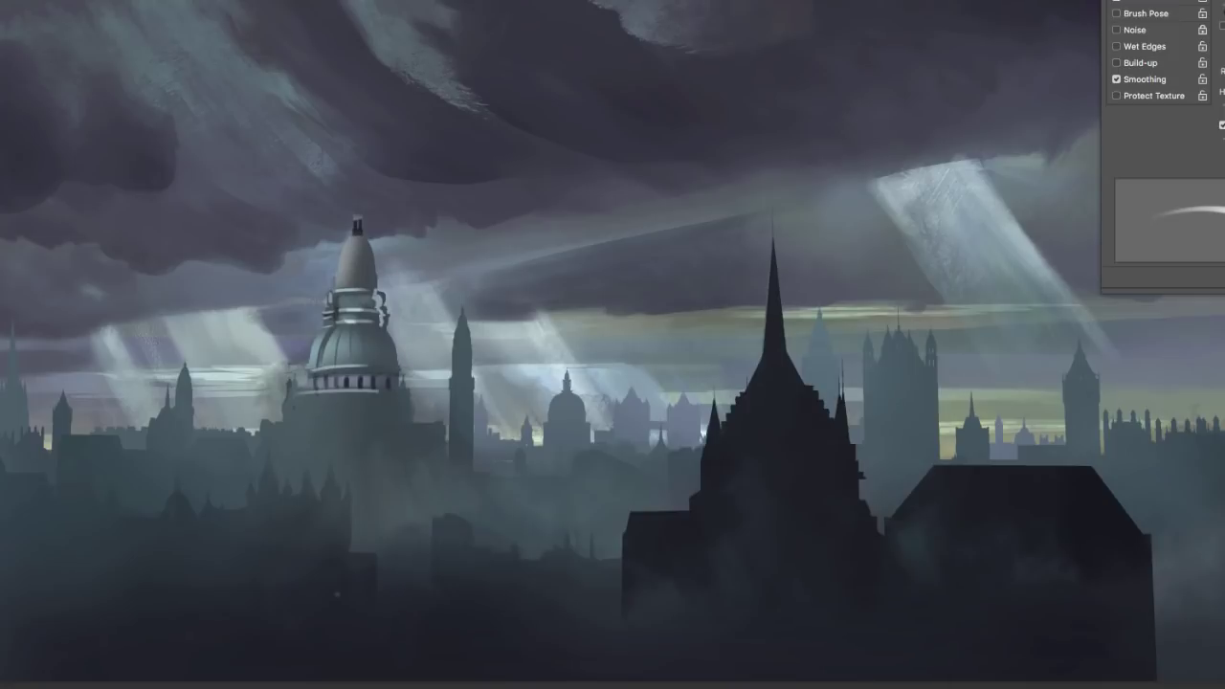
Step: Paint thin light horizontal ledges across the roofline of the large dome's base building
{"action": "key", "text": "ctrl+0"}
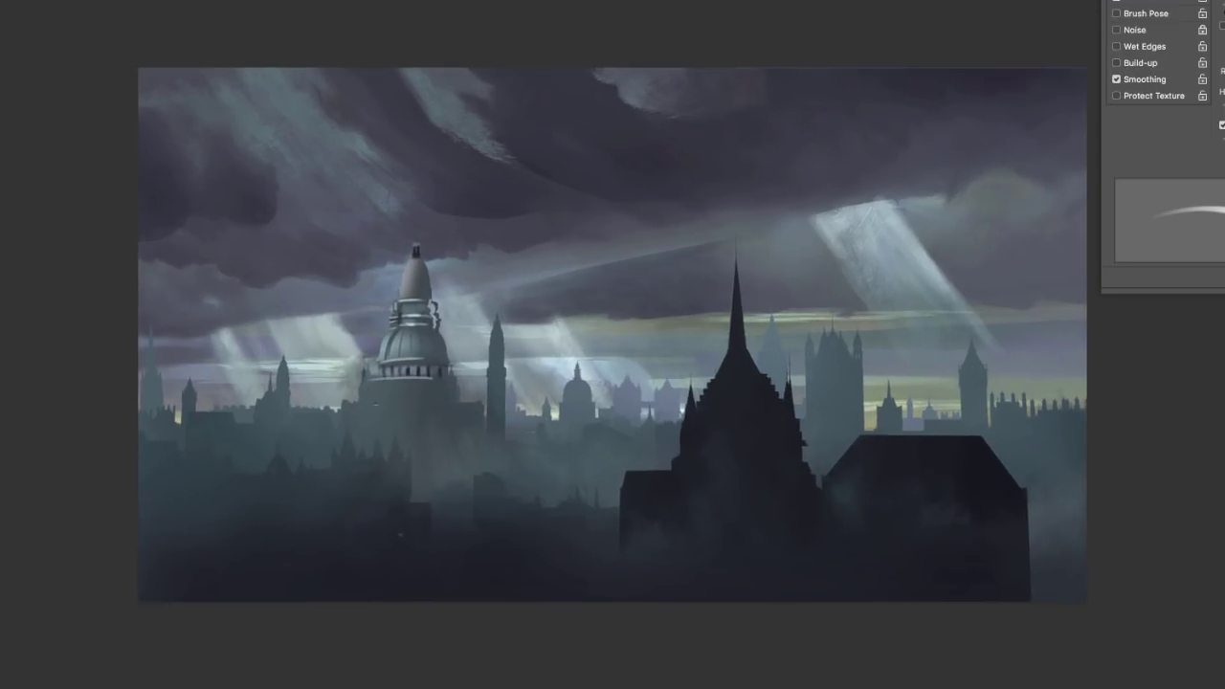
{"action": "left_click_drag", "start_coordinate": [407, 400], "coordinate": [490, 400]}
{"action": "left_click_drag", "start_coordinate": [360, 411], "coordinate": [476, 411]}
{"action": "key", "text": "ctrl+h"}
{"action": "key", "text": "ctrl+d"}
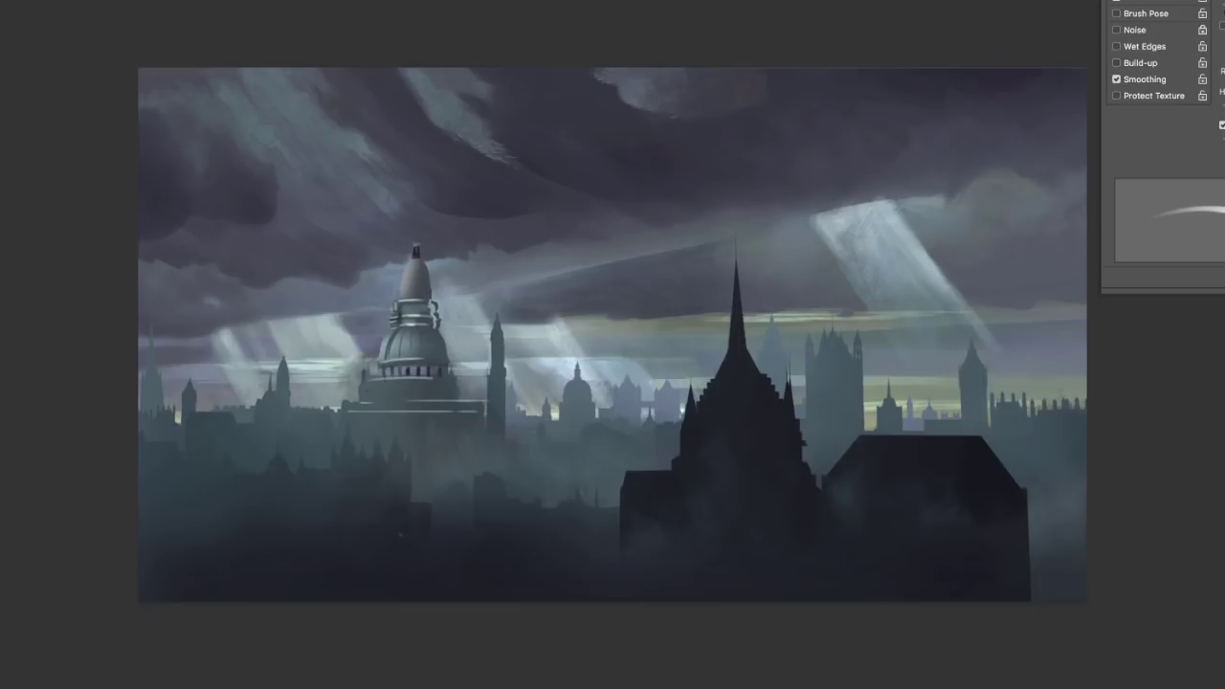
Step: Paint a bright lit edge on the slim tower beside the large dome, undoing the first stroke
{"action": "left_click_drag", "start_coordinate": [490, 373], "coordinate": [490, 429]}
{"action": "key", "text": "ctrl+z"}
{"action": "right_click", "coordinate": [559, 310]}
{"action": "left_click_drag", "start_coordinate": [490, 348], "coordinate": [490, 383]}
{"action": "left_click_drag", "start_coordinate": [488, 340], "coordinate": [498, 340]}
Step: Brush light patches onto the low buildings left of the large dome and undo the last stroke
{"action": "right_click", "coordinate": [263, 407]}
{"action": "left_click_drag", "start_coordinate": [262, 399], "coordinate": [264, 437]}
{"action": "double_click", "coordinate": [546, 475]}
{"action": "key", "text": "ctrl+z"}
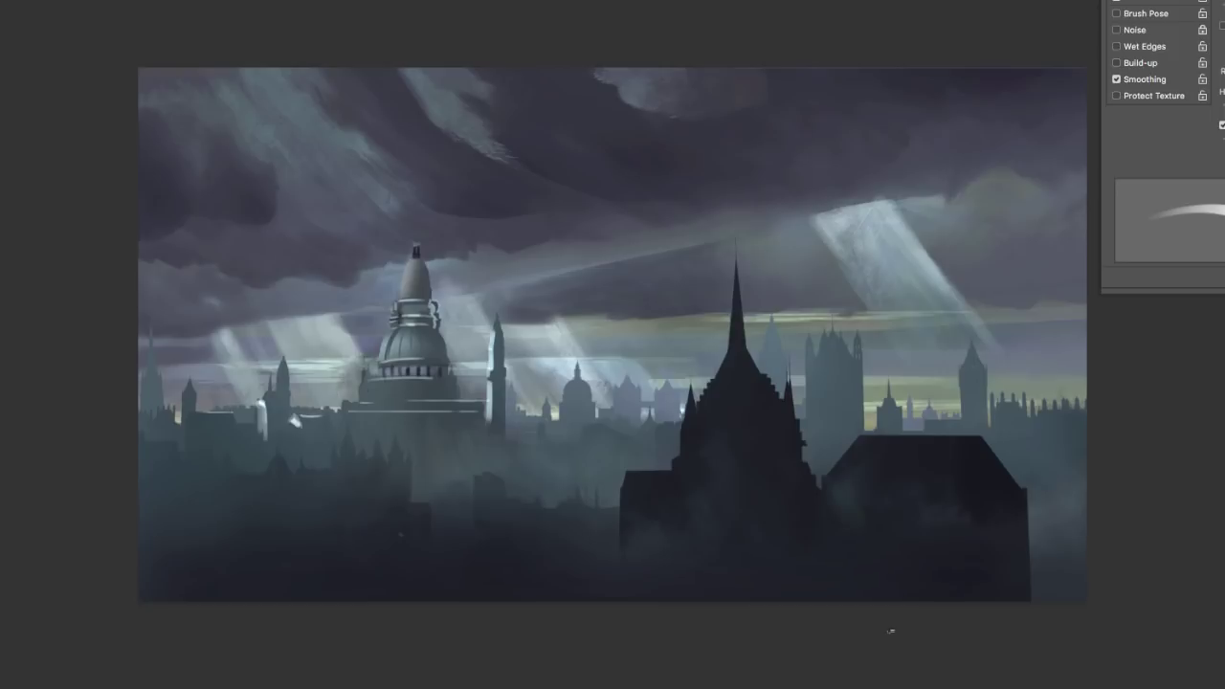
Step: Paint light vertical columns with dark gaps around the drum beneath the large dome
{"action": "mouse_move", "coordinate": [369, 383]}
{"action": "left_mouse_down"}
{"action": "mouse_move", "coordinate": [400, 388]}
{"action": "mouse_move", "coordinate": [411, 351]}
{"action": "mouse_move", "coordinate": [372, 399]}
{"action": "left_mouse_up"}
{"action": "left_click_drag", "start_coordinate": [380, 382], "coordinate": [394, 401]}
{"action": "left_click_drag", "start_coordinate": [410, 382], "coordinate": [414, 400]}
{"action": "left_click_drag", "start_coordinate": [433, 381], "coordinate": [434, 398]}
{"action": "left_click_drag", "start_coordinate": [449, 383], "coordinate": [431, 395]}
{"action": "left_click_drag", "start_coordinate": [413, 382], "coordinate": [414, 398]}
{"action": "left_click_drag", "start_coordinate": [393, 386], "coordinate": [393, 401]}
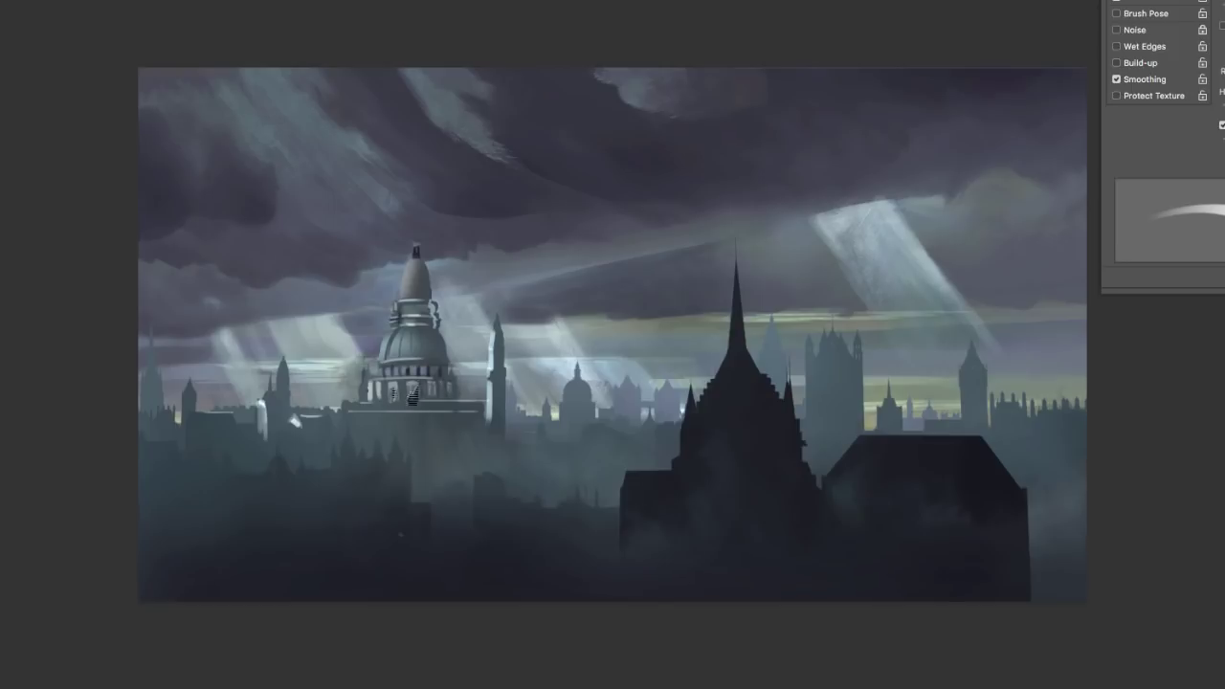
Step: Paint light rooftop strokes beside the dome building and bright vertical facades left of the central spire
{"action": "left_click_drag", "start_coordinate": [505, 447], "coordinate": [538, 446]}
{"action": "key", "text": "Tab"}
{"action": "key", "text": "Tab"}
{"action": "left_click_drag", "start_coordinate": [657, 427], "coordinate": [657, 440]}
{"action": "left_click_drag", "start_coordinate": [670, 423], "coordinate": [669, 457]}
{"action": "left_click_drag", "start_coordinate": [646, 426], "coordinate": [646, 455]}
Step: Paint lit vertical faces on the twin-towered church and the clock tower right of the central spire
{"action": "mouse_move", "coordinate": [829, 354]}
{"action": "left_mouse_down"}
{"action": "mouse_move", "coordinate": [828, 421]}
{"action": "mouse_move", "coordinate": [815, 423]}
{"action": "mouse_move", "coordinate": [827, 457]}
{"action": "left_mouse_up"}
{"action": "left_click_drag", "start_coordinate": [818, 416], "coordinate": [817, 453]}
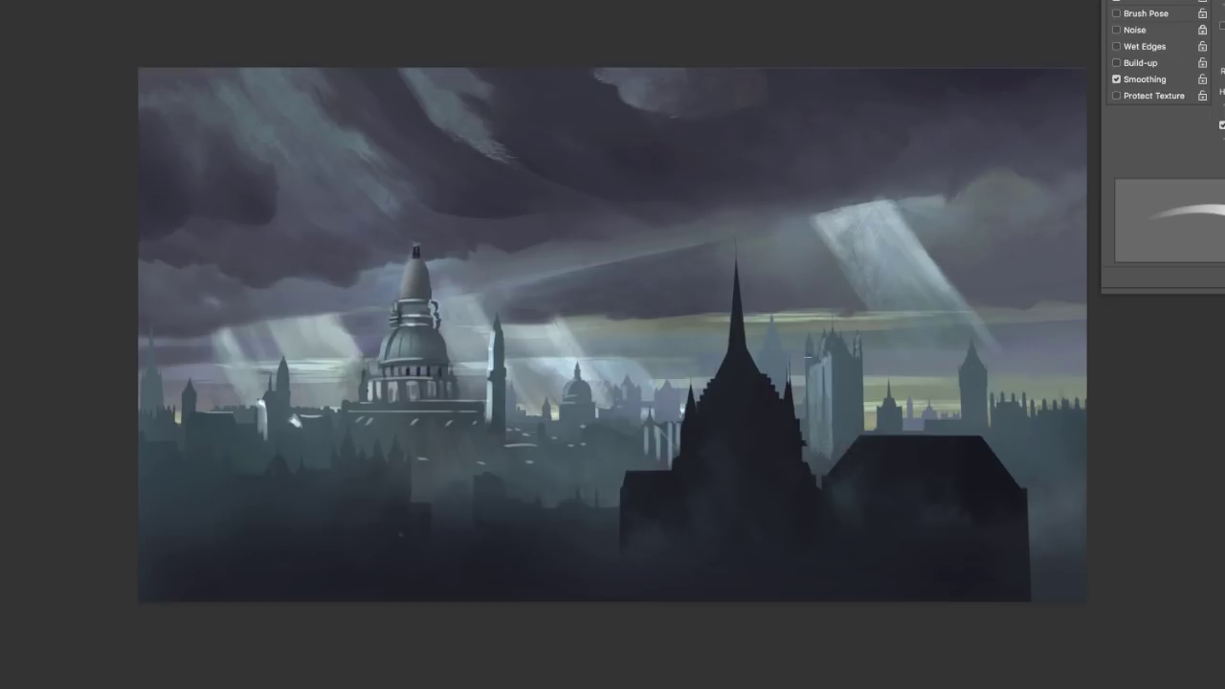
{"action": "left_click_drag", "start_coordinate": [967, 365], "coordinate": [969, 425]}
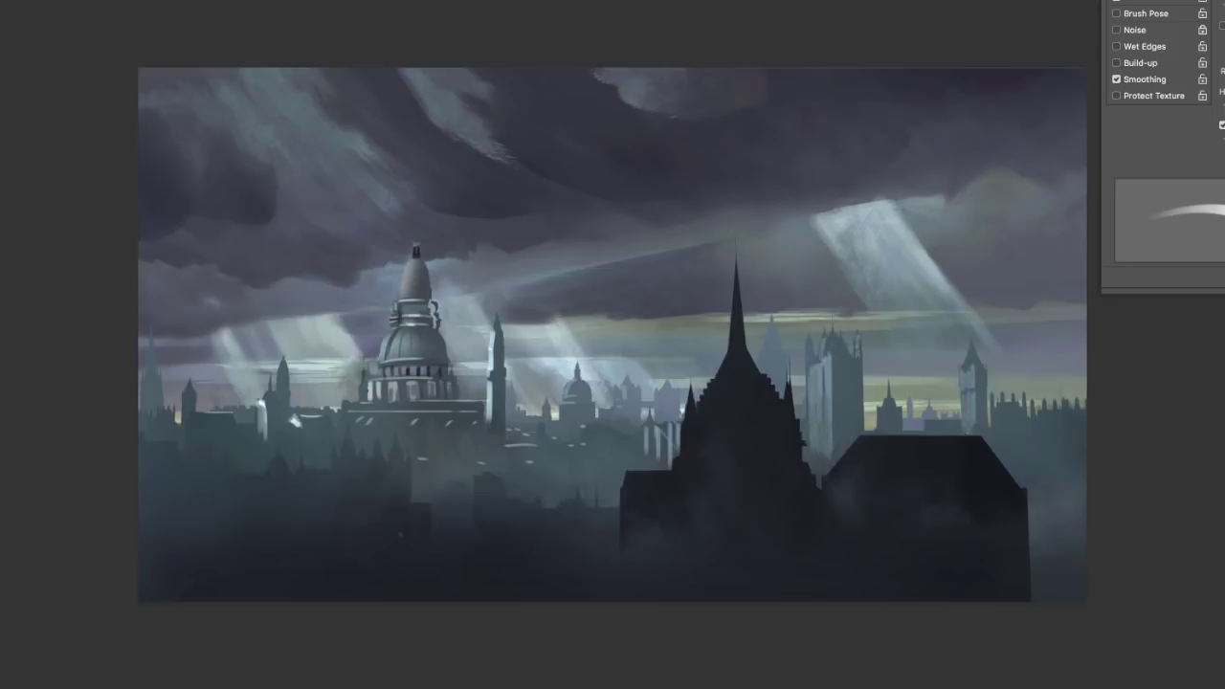
Step: Paint light rooftop edges and facades on the buildings between the slim tower and the central cathedral
{"action": "mouse_move", "coordinate": [668, 430]}
{"action": "left_mouse_down"}
{"action": "mouse_move", "coordinate": [668, 447]}
{"action": "mouse_move", "coordinate": [565, 435]}
{"action": "left_mouse_up"}
{"action": "right_click", "coordinate": [816, 483]}
{"action": "left_click", "coordinate": [884, 671]}
{"action": "left_click", "coordinate": [656, 444]}
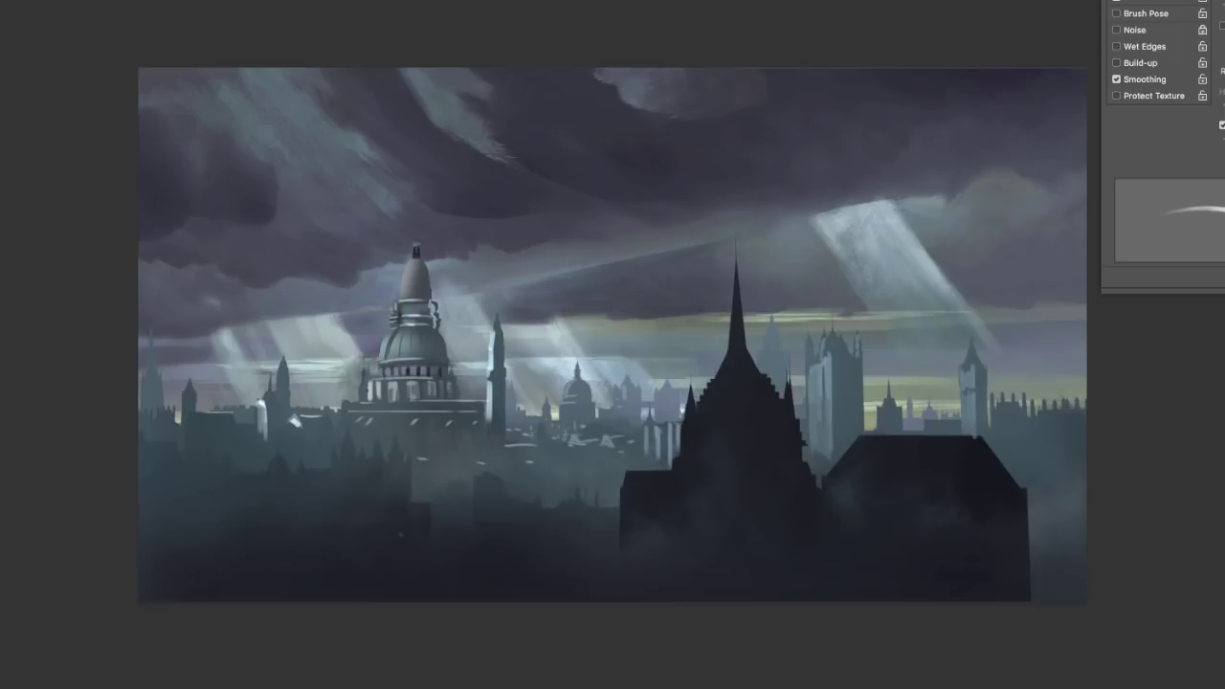
{"action": "right_click", "coordinate": [670, 446]}
{"action": "left_click", "coordinate": [1066, 505]}
{"action": "left_click", "coordinate": [660, 451]}
{"action": "left_click_drag", "start_coordinate": [626, 454], "coordinate": [611, 496]}
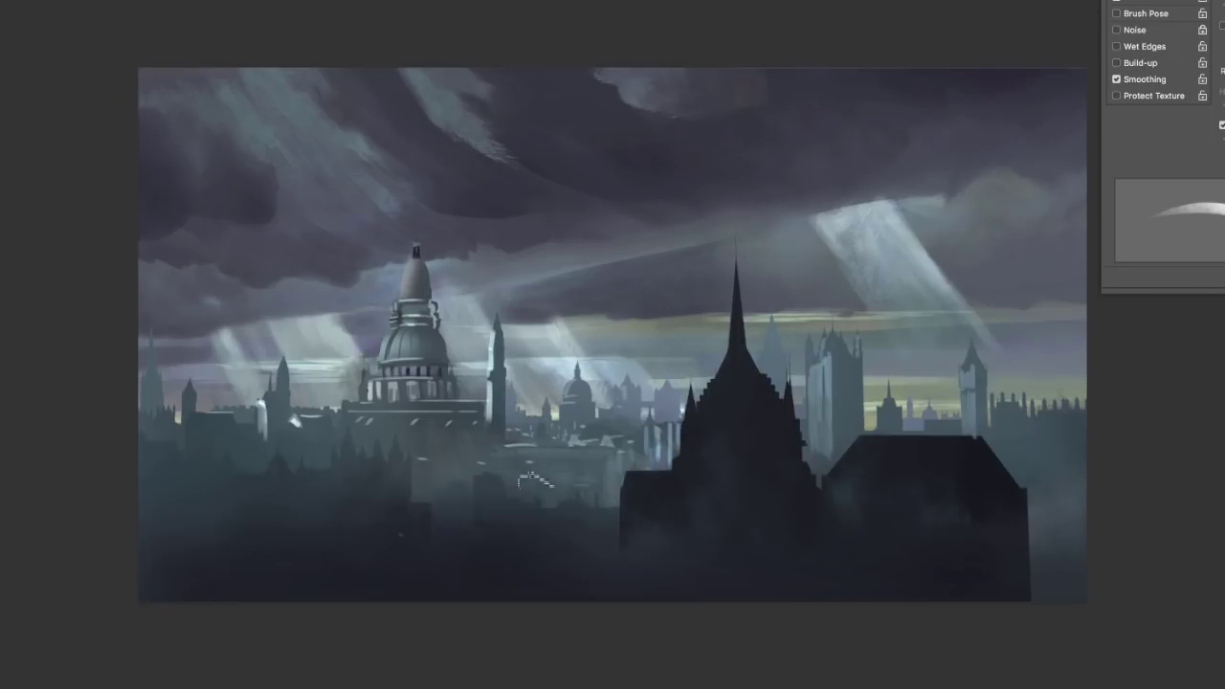
Step: Paint pale vertical building faces in the mist below the large dome with resized brushes
{"action": "left_click_drag", "start_coordinate": [453, 447], "coordinate": [454, 490]}
{"action": "right_click", "coordinate": [555, 427]}
{"action": "left_click_drag", "start_coordinate": [834, 352], "coordinate": [775, 351]}
{"action": "left_click", "coordinate": [421, 453]}
{"action": "left_click_drag", "start_coordinate": [420, 457], "coordinate": [420, 480]}
{"action": "right_click", "coordinate": [422, 479]}
{"action": "left_click_drag", "start_coordinate": [641, 352], "coordinate": [644, 351]}
{"action": "left_click", "coordinate": [471, 446]}
{"action": "left_click_drag", "start_coordinate": [472, 445], "coordinate": [472, 472]}
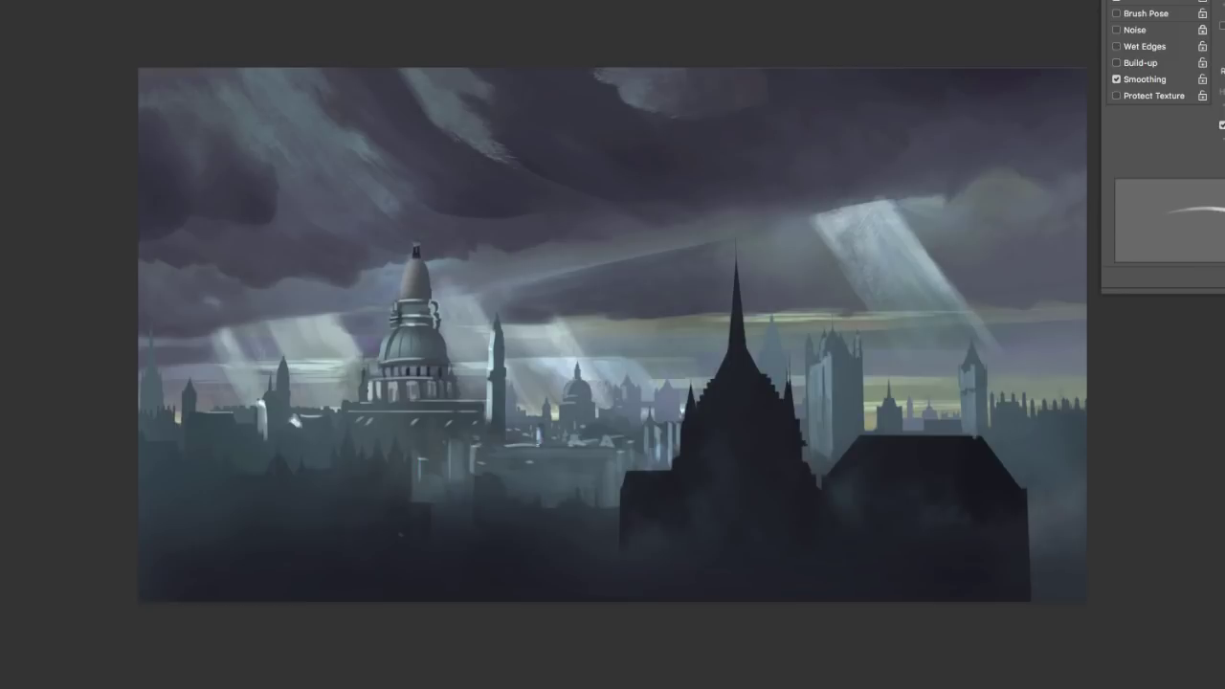
Step: Add small highlights to the distant dome right of the slim tower and the rooftops below it
{"action": "left_click_drag", "start_coordinate": [536, 441], "coordinate": [546, 441]}
{"action": "mouse_move", "coordinate": [564, 407]}
{"action": "left_mouse_down"}
{"action": "mouse_move", "coordinate": [564, 432]}
{"action": "mouse_move", "coordinate": [573, 428]}
{"action": "left_mouse_up"}
{"action": "left_click_drag", "start_coordinate": [574, 383], "coordinate": [566, 402]}
Step: Paint light roof edges and vertical walls on the mid-distance buildings left of the large dome
{"action": "left_click_drag", "start_coordinate": [358, 433], "coordinate": [402, 434]}
{"action": "left_click_drag", "start_coordinate": [264, 421], "coordinate": [264, 470]}
{"action": "mouse_move", "coordinate": [240, 437]}
{"action": "left_mouse_down"}
{"action": "mouse_move", "coordinate": [240, 474]}
{"action": "mouse_move", "coordinate": [240, 450]}
{"action": "left_mouse_up"}
{"action": "mouse_move", "coordinate": [230, 426]}
{"action": "left_mouse_down"}
{"action": "mouse_move", "coordinate": [230, 465]}
{"action": "mouse_move", "coordinate": [219, 466]}
{"action": "left_mouse_up"}
{"action": "left_click_drag", "start_coordinate": [193, 417], "coordinate": [195, 463]}
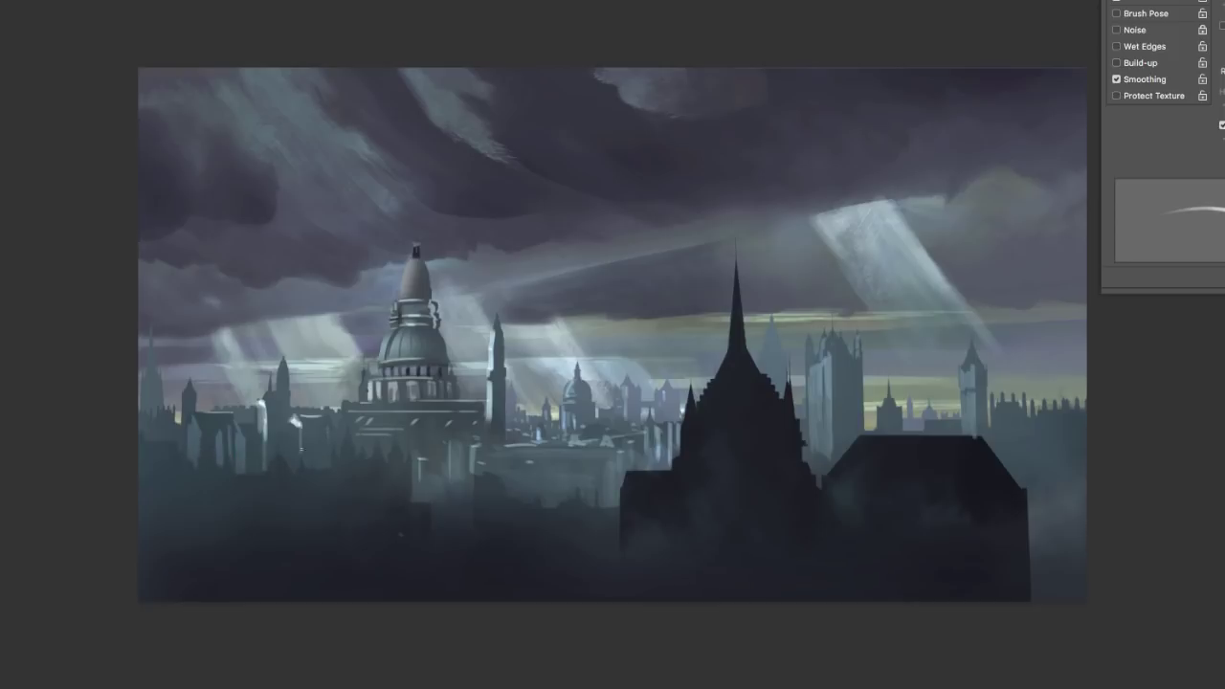
Step: Paint roof edges, a lit corner wall and a misty light patch on the block left of the central cathedral
{"action": "left_click_drag", "start_coordinate": [505, 465], "coordinate": [585, 475]}
{"action": "right_click", "coordinate": [632, 459]}
{"action": "left_click", "coordinate": [1067, 506]}
{"action": "mouse_move", "coordinate": [589, 538]}
{"action": "left_mouse_down"}
{"action": "mouse_move", "coordinate": [601, 519]}
{"action": "mouse_move", "coordinate": [574, 525]}
{"action": "mouse_move", "coordinate": [601, 515]}
{"action": "left_mouse_up"}
{"action": "right_click", "coordinate": [549, 488]}
{"action": "left_click", "coordinate": [823, 564]}
{"action": "left_click_drag", "start_coordinate": [490, 482], "coordinate": [490, 524]}
Step: Paint gabled wings, vertical buttresses and roof planes onto the dark central cathedral silhouette
{"action": "left_click_drag", "start_coordinate": [628, 478], "coordinate": [638, 513]}
{"action": "mouse_move", "coordinate": [689, 478]}
{"action": "left_mouse_down"}
{"action": "mouse_move", "coordinate": [698, 524]}
{"action": "mouse_move", "coordinate": [676, 524]}
{"action": "left_mouse_up"}
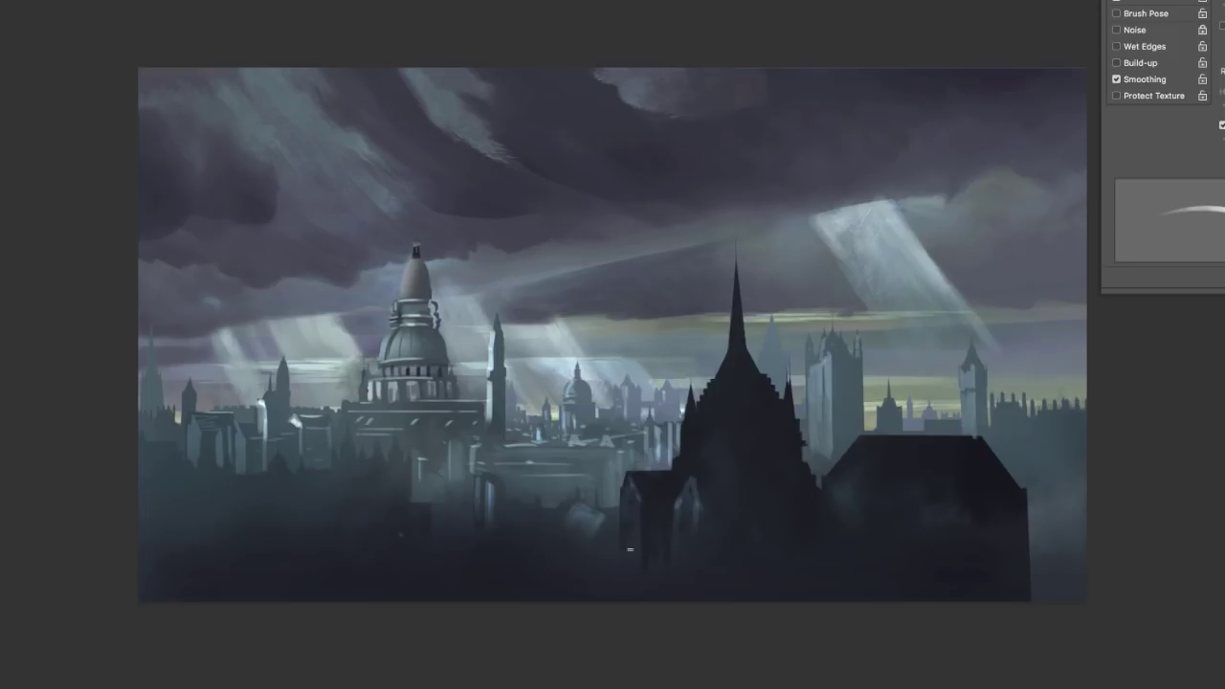
{"action": "mouse_move", "coordinate": [723, 448]}
{"action": "left_mouse_down"}
{"action": "mouse_move", "coordinate": [745, 445]}
{"action": "mouse_move", "coordinate": [683, 469]}
{"action": "left_mouse_up"}
{"action": "key", "text": "super+z"}
{"action": "left_click_drag", "start_coordinate": [697, 439], "coordinate": [698, 461]}
{"action": "left_click_drag", "start_coordinate": [708, 438], "coordinate": [708, 457]}
{"action": "mouse_move", "coordinate": [736, 410]}
{"action": "left_mouse_down"}
{"action": "mouse_move", "coordinate": [745, 389]}
{"action": "mouse_move", "coordinate": [706, 418]}
{"action": "left_mouse_up"}
{"action": "left_click", "coordinate": [730, 378], "text": "alt"}
{"action": "left_click_drag", "start_coordinate": [752, 534], "coordinate": [752, 414]}
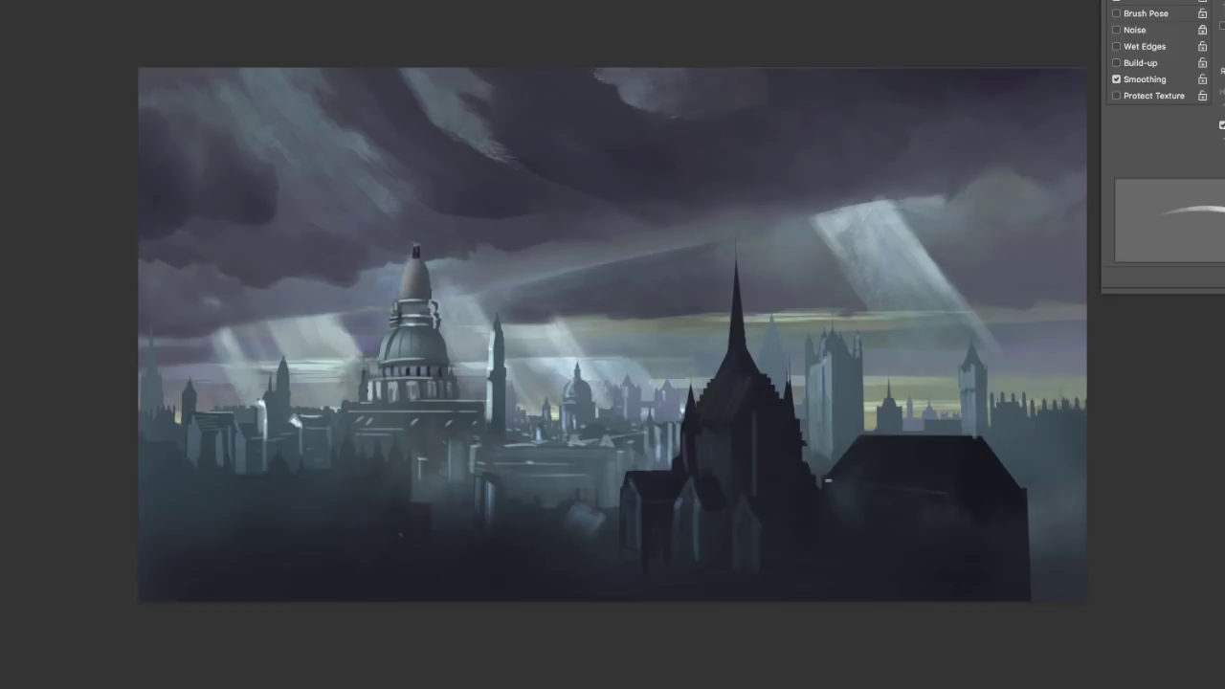
Step: Paint the light gable edge and two small dormers on the large foreground roof right of the cathedral
{"action": "left_click_drag", "start_coordinate": [982, 439], "coordinate": [948, 494]}
{"action": "mouse_move", "coordinate": [865, 491]}
{"action": "left_mouse_down"}
{"action": "mouse_move", "coordinate": [822, 484]}
{"action": "mouse_move", "coordinate": [853, 445]}
{"action": "left_mouse_up"}
{"action": "mouse_move", "coordinate": [864, 462]}
{"action": "left_mouse_down"}
{"action": "mouse_move", "coordinate": [857, 470]}
{"action": "mouse_move", "coordinate": [915, 467]}
{"action": "left_mouse_up"}
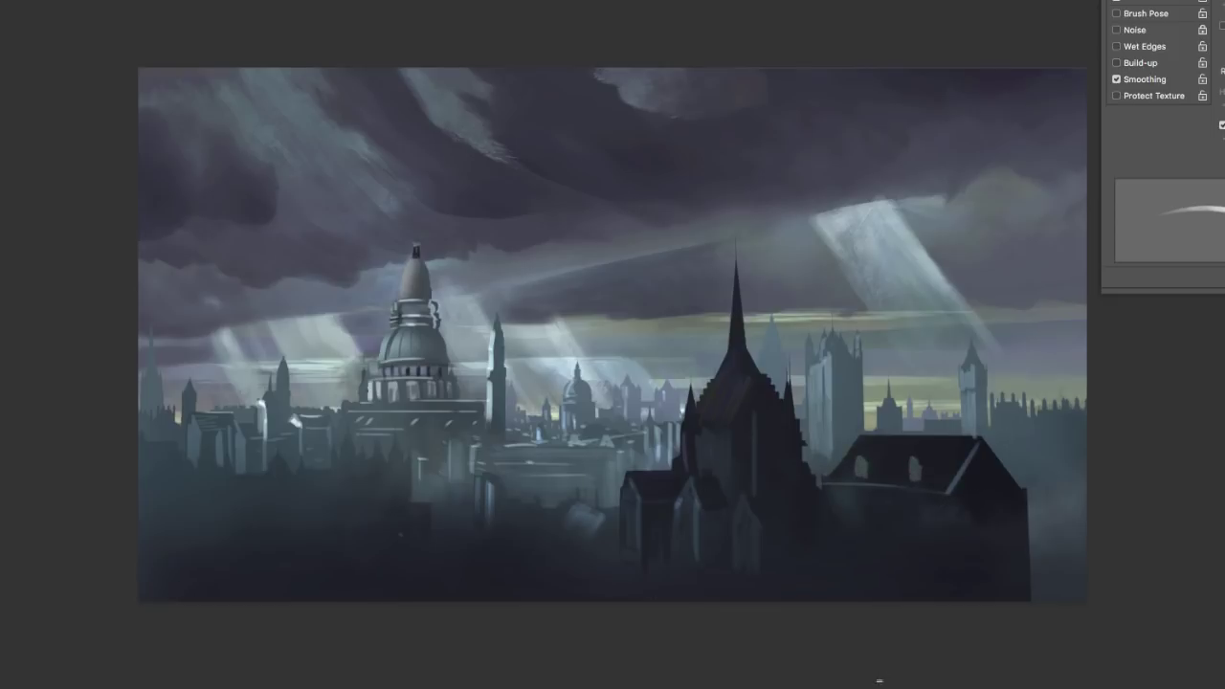
Step: Paint a dark jagged building silhouette at the far right edge with a hard-edged brush
{"action": "right_click", "coordinate": [957, 312]}
{"action": "left_click_drag", "start_coordinate": [1075, 352], "coordinate": [1096, 351]}
{"action": "left_click", "coordinate": [925, 522]}
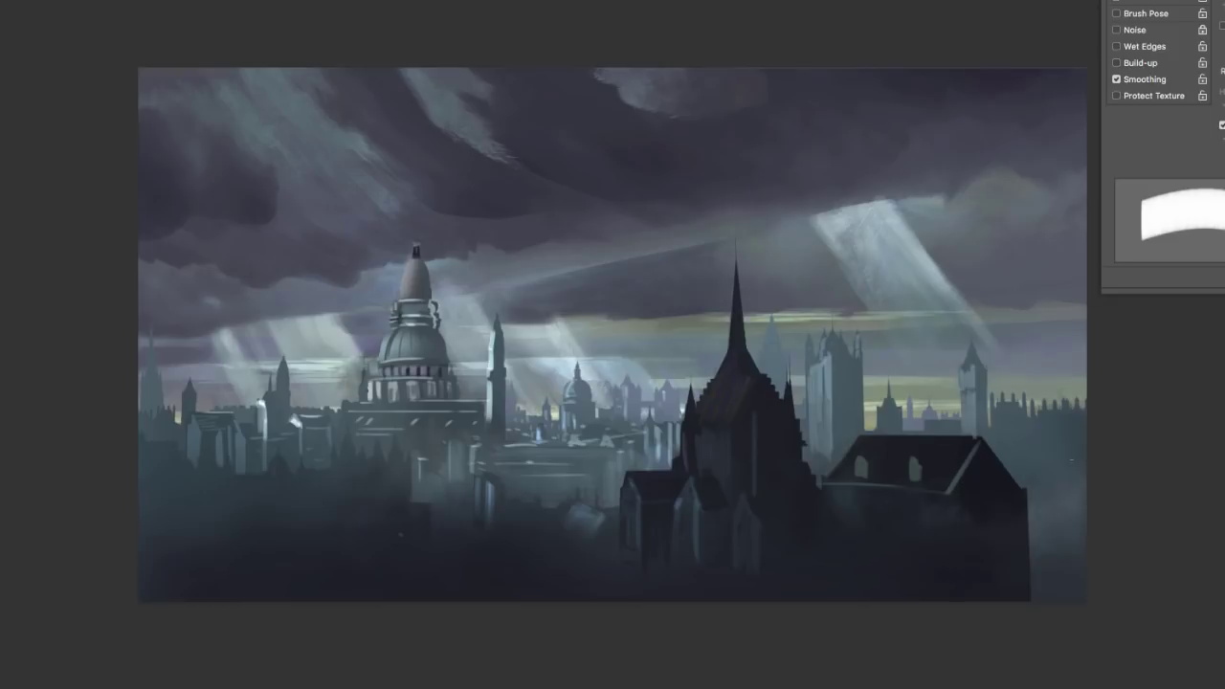
{"action": "mouse_move", "coordinate": [1075, 465]}
{"action": "left_mouse_down"}
{"action": "mouse_move", "coordinate": [1055, 500]}
{"action": "mouse_move", "coordinate": [1039, 494]}
{"action": "mouse_move", "coordinate": [1062, 507]}
{"action": "left_mouse_up"}
{"action": "mouse_move", "coordinate": [1015, 471]}
{"action": "left_mouse_down"}
{"action": "mouse_move", "coordinate": [1079, 463]}
{"action": "mouse_move", "coordinate": [1062, 450]}
{"action": "left_mouse_up"}
Step: Soften the base of the far-right dark silhouette into the mist with a soft blending brush
{"action": "right_click", "coordinate": [876, 459]}
{"action": "left_click", "coordinate": [1044, 532]}
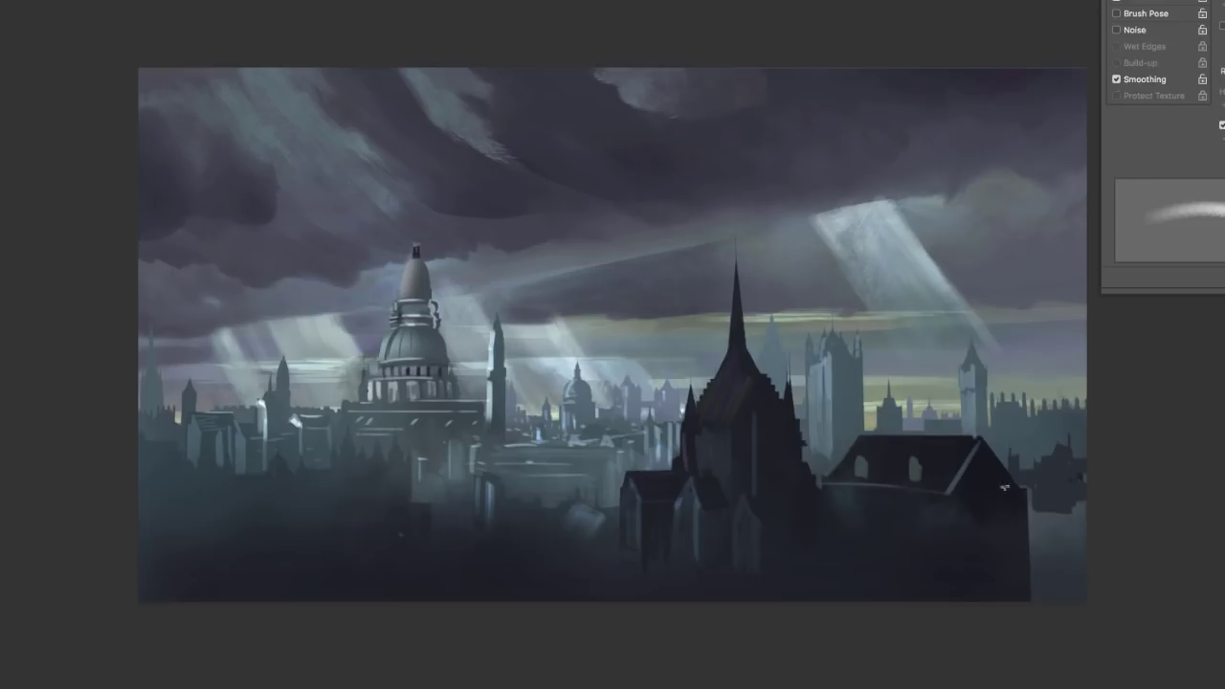
{"action": "right_click", "coordinate": [1048, 507]}
{"action": "left_click", "coordinate": [1088, 532]}
{"action": "left_click_drag", "start_coordinate": [1060, 511], "coordinate": [1037, 507]}
{"action": "key", "text": "b"}
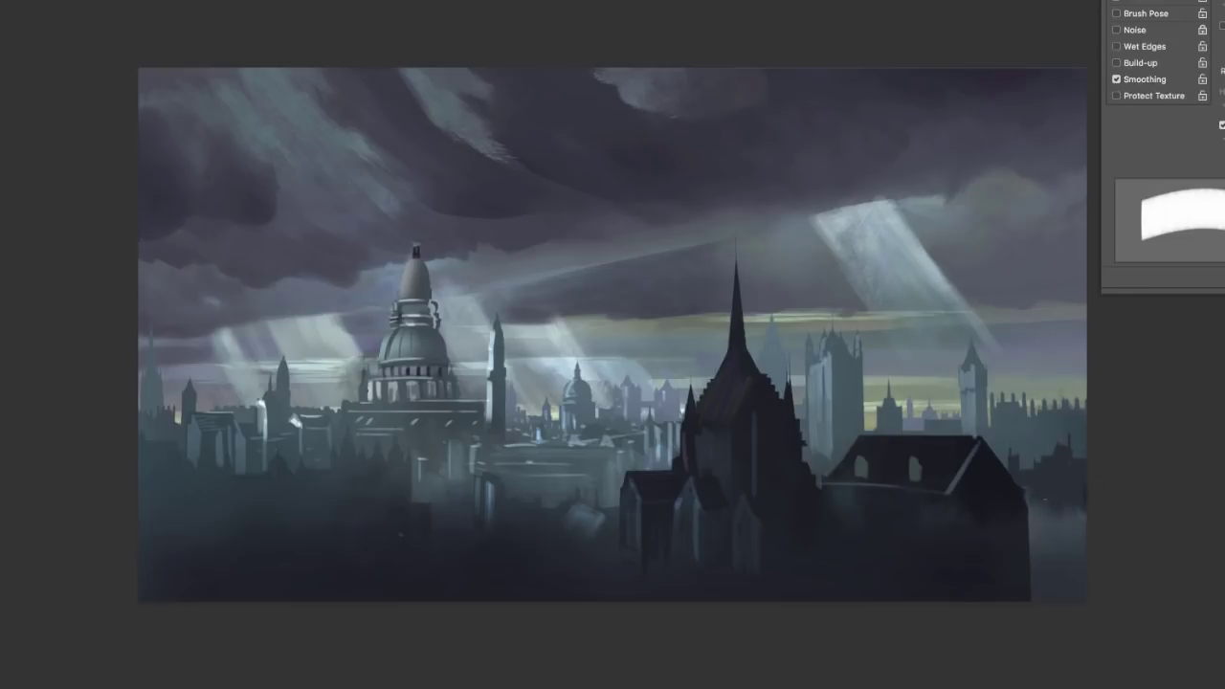
Step: Choose a small tapered brush and paint vertical wall detail on the right foreground building
{"action": "right_click", "coordinate": [1011, 507]}
{"action": "left_click", "coordinate": [1208, 479]}
{"action": "left_click", "coordinate": [976, 429]}
{"action": "right_click", "coordinate": [1096, 492]}
{"action": "left_click_drag", "start_coordinate": [1216, 351], "coordinate": [1207, 351]}
{"action": "key", "text": "Return"}
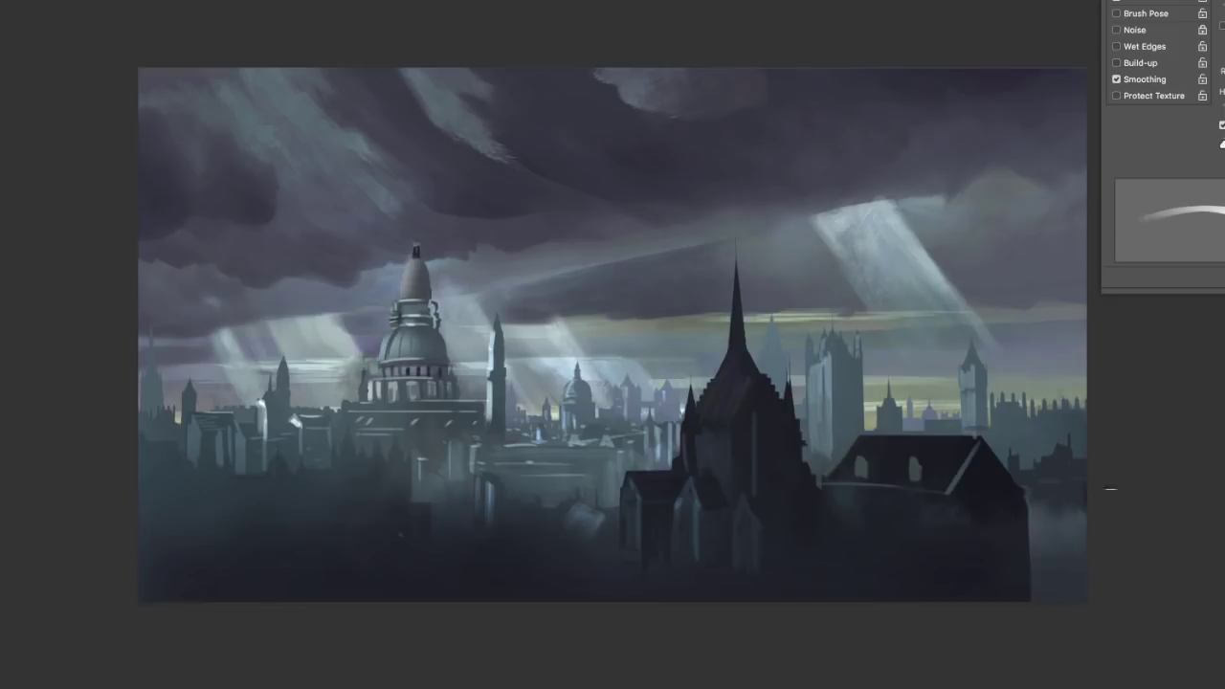
{"action": "left_click_drag", "start_coordinate": [933, 533], "coordinate": [933, 558]}
Step: Paint angled rooftops and lit walls for a row of foreground buildings in the lower left
{"action": "left_click_drag", "start_coordinate": [228, 493], "coordinate": [228, 521]}
{"action": "left_click_drag", "start_coordinate": [385, 470], "coordinate": [174, 495]}
{"action": "left_click_drag", "start_coordinate": [164, 500], "coordinate": [159, 570]}
{"action": "mouse_move", "coordinate": [144, 462]}
{"action": "left_mouse_down"}
{"action": "mouse_move", "coordinate": [171, 495]}
{"action": "mouse_move", "coordinate": [157, 497]}
{"action": "left_mouse_up"}
{"action": "left_click_drag", "start_coordinate": [201, 463], "coordinate": [233, 489]}
{"action": "mouse_move", "coordinate": [153, 456]}
{"action": "left_mouse_down"}
{"action": "mouse_move", "coordinate": [271, 477]}
{"action": "mouse_move", "coordinate": [240, 494]}
{"action": "left_mouse_up"}
Step: Sample nearby tones and paint rooftops and walls in the dark foreground below the large dome
{"action": "left_click", "coordinate": [530, 509], "text": "alt"}
{"action": "mouse_move", "coordinate": [344, 555]}
{"action": "left_mouse_down"}
{"action": "mouse_move", "coordinate": [360, 558]}
{"action": "mouse_move", "coordinate": [369, 517]}
{"action": "mouse_move", "coordinate": [431, 504]}
{"action": "mouse_move", "coordinate": [398, 550]}
{"action": "left_mouse_up"}
{"action": "left_click_drag", "start_coordinate": [377, 507], "coordinate": [346, 550]}
{"action": "mouse_move", "coordinate": [348, 482]}
{"action": "left_mouse_down"}
{"action": "mouse_move", "coordinate": [347, 517]}
{"action": "mouse_move", "coordinate": [312, 513]}
{"action": "left_mouse_up"}
{"action": "mouse_move", "coordinate": [360, 483]}
{"action": "left_mouse_down"}
{"action": "mouse_move", "coordinate": [360, 498]}
{"action": "mouse_move", "coordinate": [457, 502]}
{"action": "left_mouse_up"}
{"action": "left_click", "coordinate": [385, 482], "text": "alt"}
{"action": "key", "text": "super+minus"}
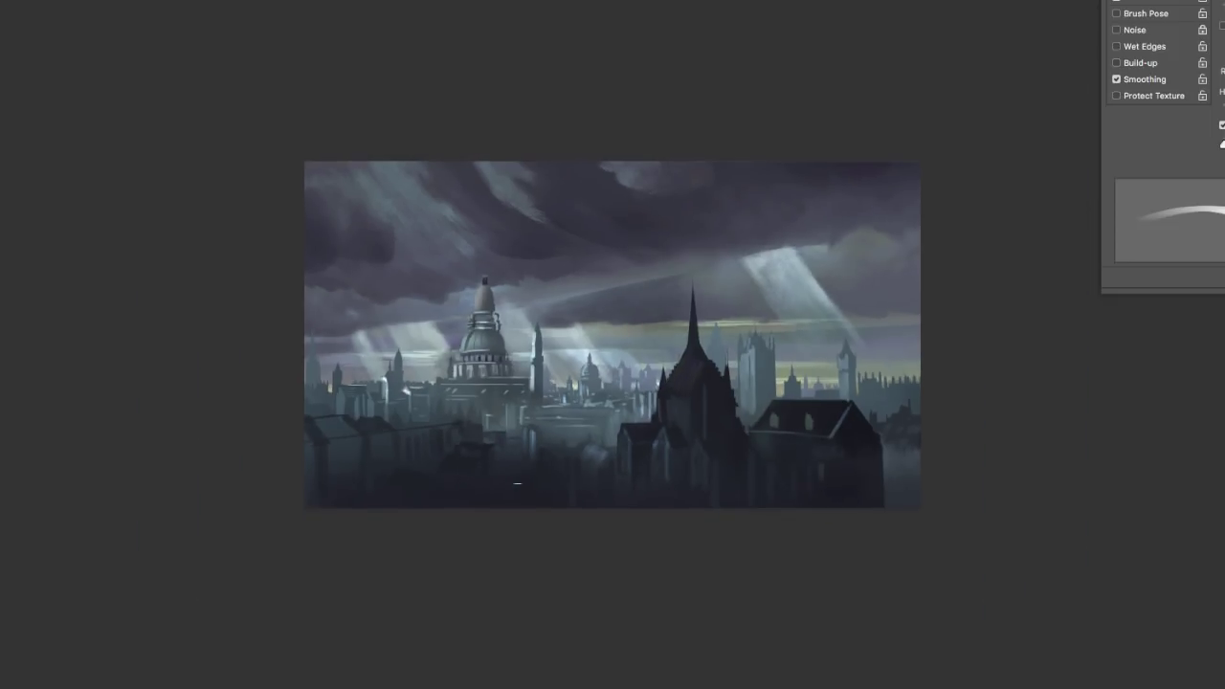
Step: Choose a soft round brush with 0% hardness, enlarge it, and set its blend mode to Vivid Light
{"action": "right_click", "coordinate": [782, 454]}
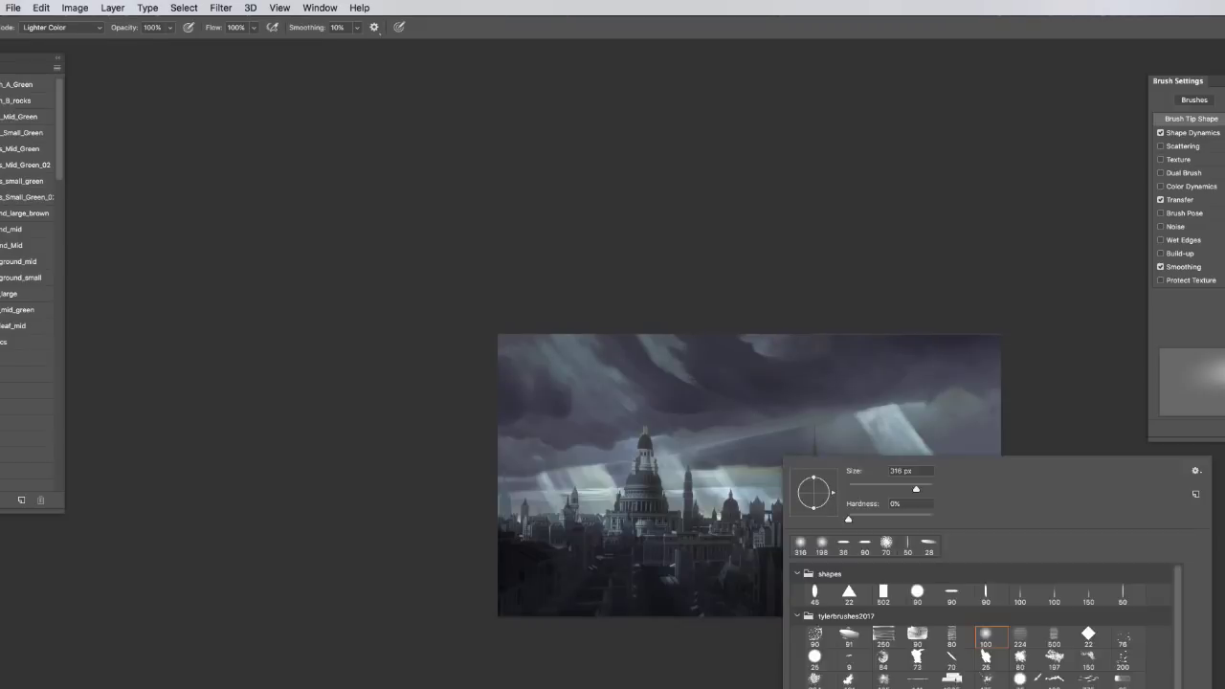
{"action": "key", "text": "Return"}
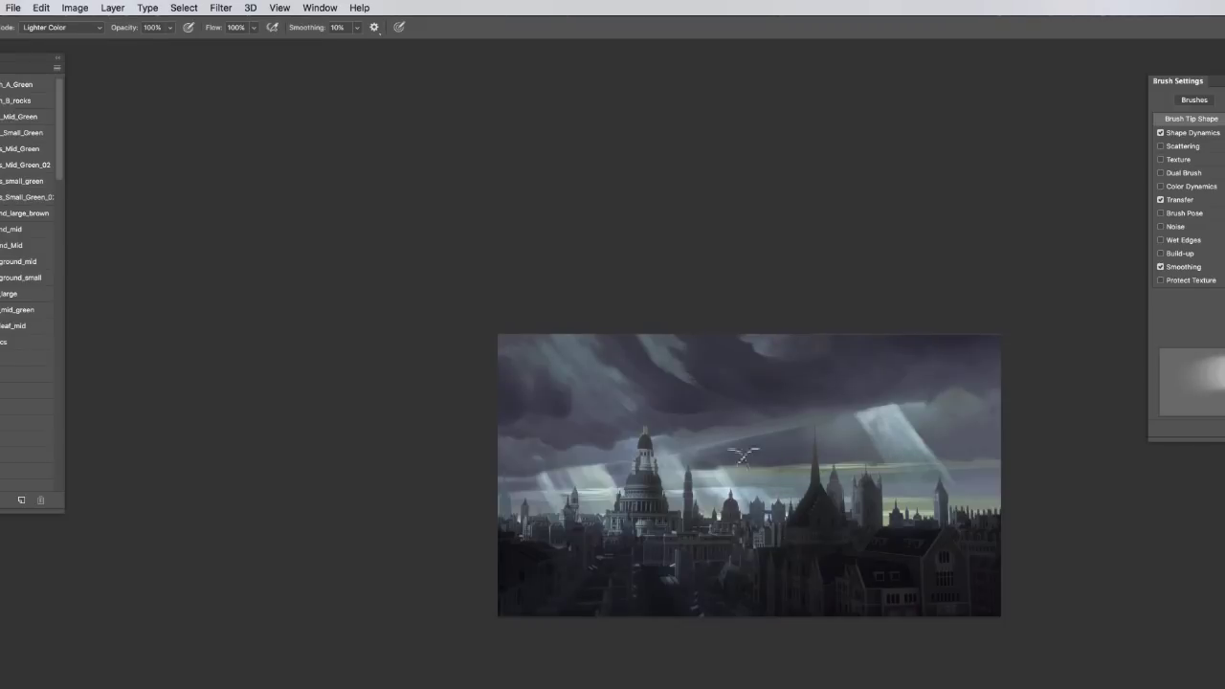
{"action": "right_click", "coordinate": [755, 417]}
{"action": "key", "text": "Escape"}
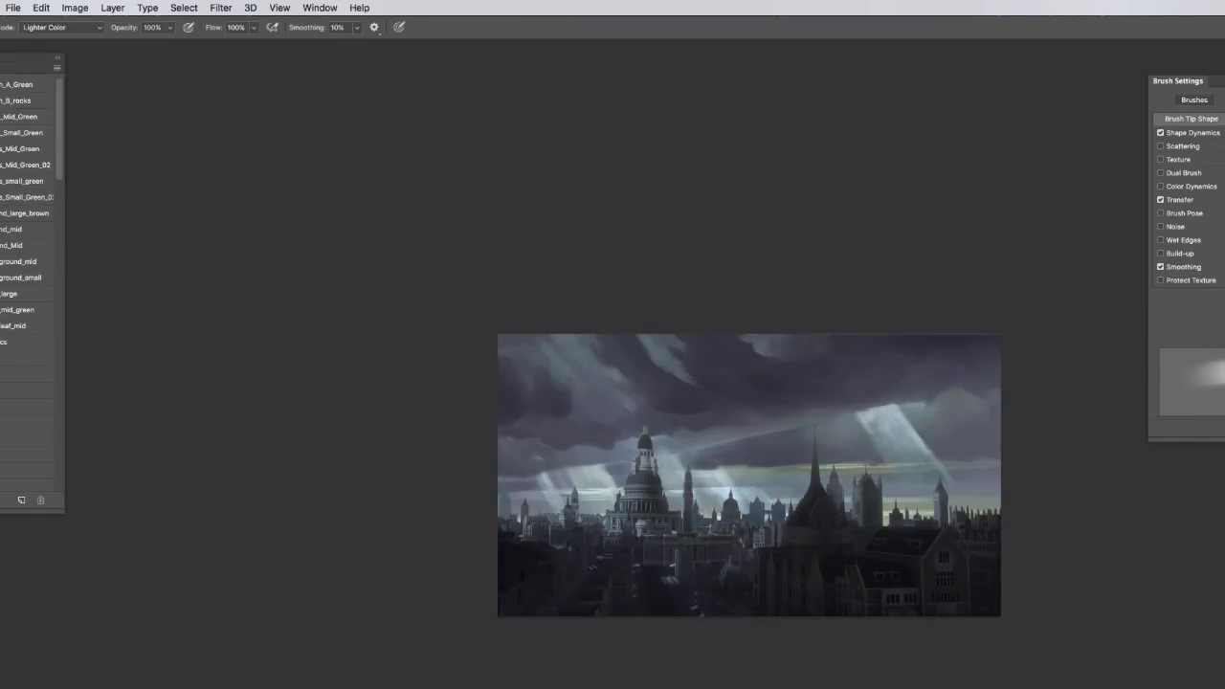
{"action": "key", "text": "]"}
{"action": "key", "text": "]"}
{"action": "key", "text": "]"}
{"action": "key", "text": "ctrl+plus"}
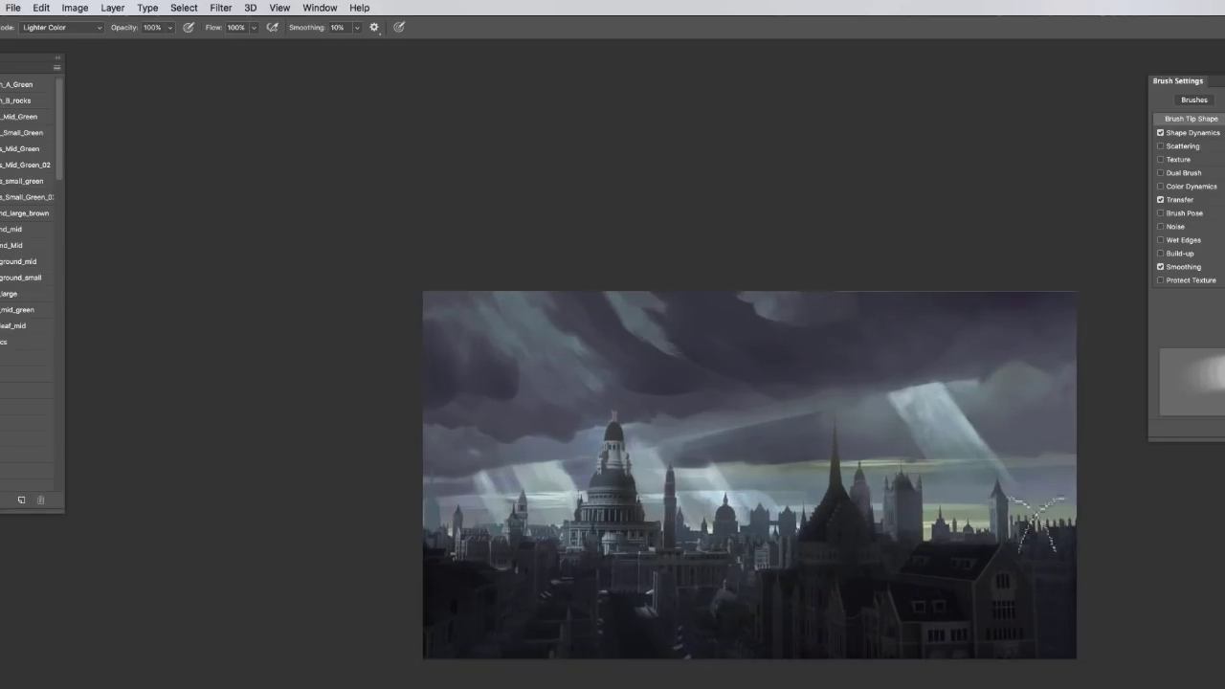
{"action": "right_click", "coordinate": [837, 557]}
{"action": "key", "text": "Escape"}
{"action": "key", "text": "ctrl+minus"}
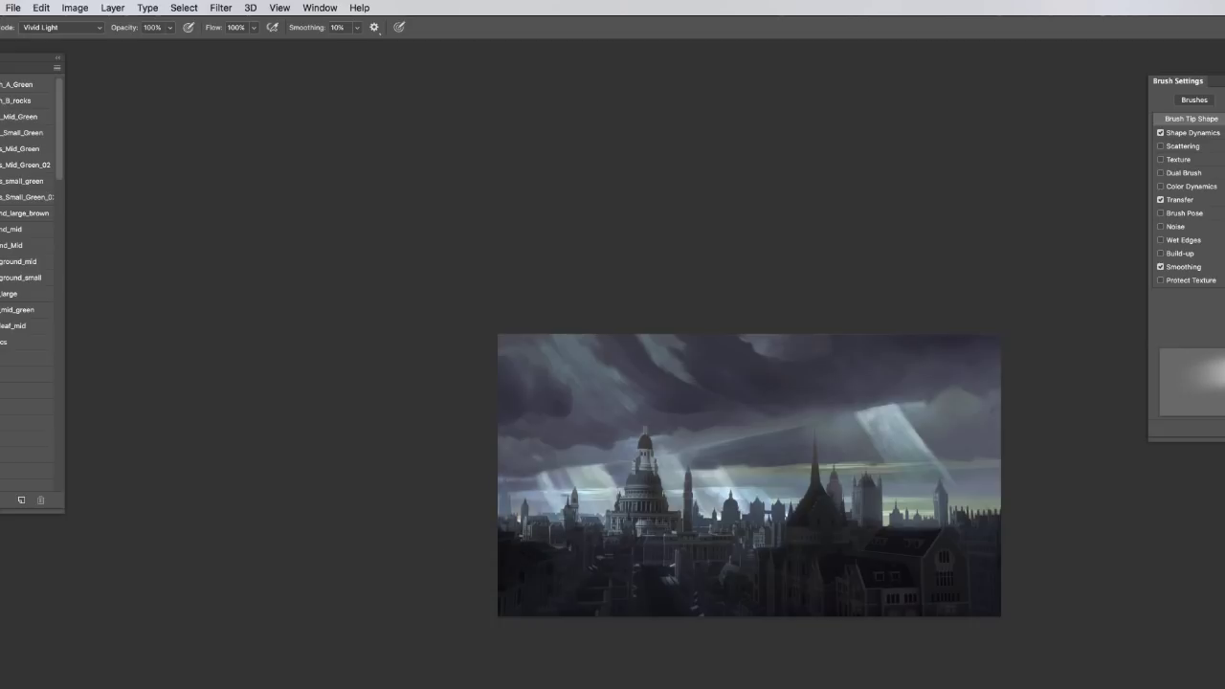
Step: Brush a soft teal glow across the skyline and set the brush blend mode to Lighter Color
{"action": "mouse_move", "coordinate": [444, 522]}
{"action": "left_mouse_down"}
{"action": "mouse_move", "coordinate": [689, 526]}
{"action": "mouse_move", "coordinate": [751, 499]}
{"action": "mouse_move", "coordinate": [767, 523]}
{"action": "mouse_move", "coordinate": [820, 440]}
{"action": "left_mouse_up"}
{"action": "key", "text": "l"}
{"action": "key", "text": "b"}
{"action": "left_click", "coordinate": [61, 27]}
{"action": "left_click", "coordinate": [46, 159]}
{"action": "key", "text": "ctrl+h"}
Step: Lasso the sky and distant towers between the spire and the right foreground house, brush haze inside, and deselect
{"action": "key", "text": "l"}
{"action": "mouse_move", "coordinate": [945, 527]}
{"action": "left_mouse_down"}
{"action": "mouse_move", "coordinate": [887, 528]}
{"action": "mouse_move", "coordinate": [869, 563]}
{"action": "left_mouse_up"}
{"action": "key", "text": "super+plus"}
{"action": "mouse_move", "coordinate": [1007, 544]}
{"action": "left_mouse_down"}
{"action": "mouse_move", "coordinate": [900, 576]}
{"action": "mouse_move", "coordinate": [876, 510]}
{"action": "mouse_move", "coordinate": [1026, 553]}
{"action": "left_mouse_up"}
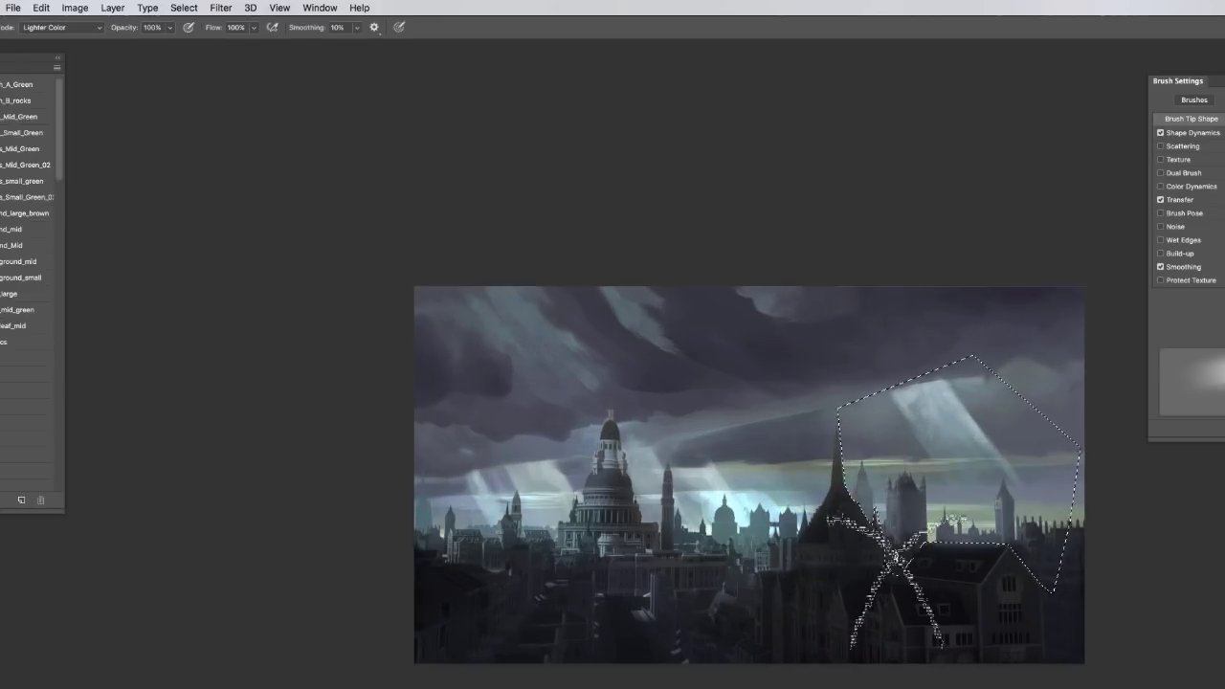
{"action": "key", "text": "super+d"}
Step: Erase the haze over the large dome's base and the dark spire, and compare the layer on and off
{"action": "key", "text": "e"}
{"action": "left_click_drag", "start_coordinate": [603, 478], "coordinate": [587, 568]}
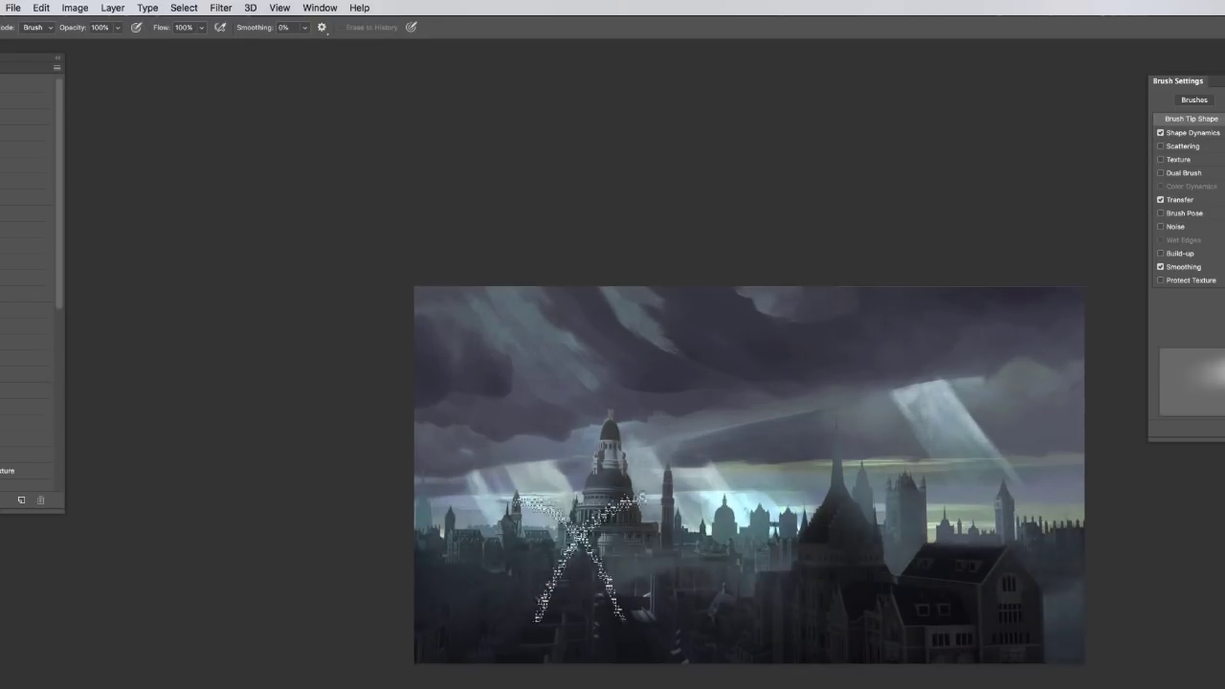
{"action": "left_click_drag", "start_coordinate": [836, 406], "coordinate": [836, 465]}
{"action": "key", "text": "super+comma"}
{"action": "key", "text": "super+comma"}
Step: Adjust the current painting layer's tones with Levels
{"action": "key", "text": "l"}
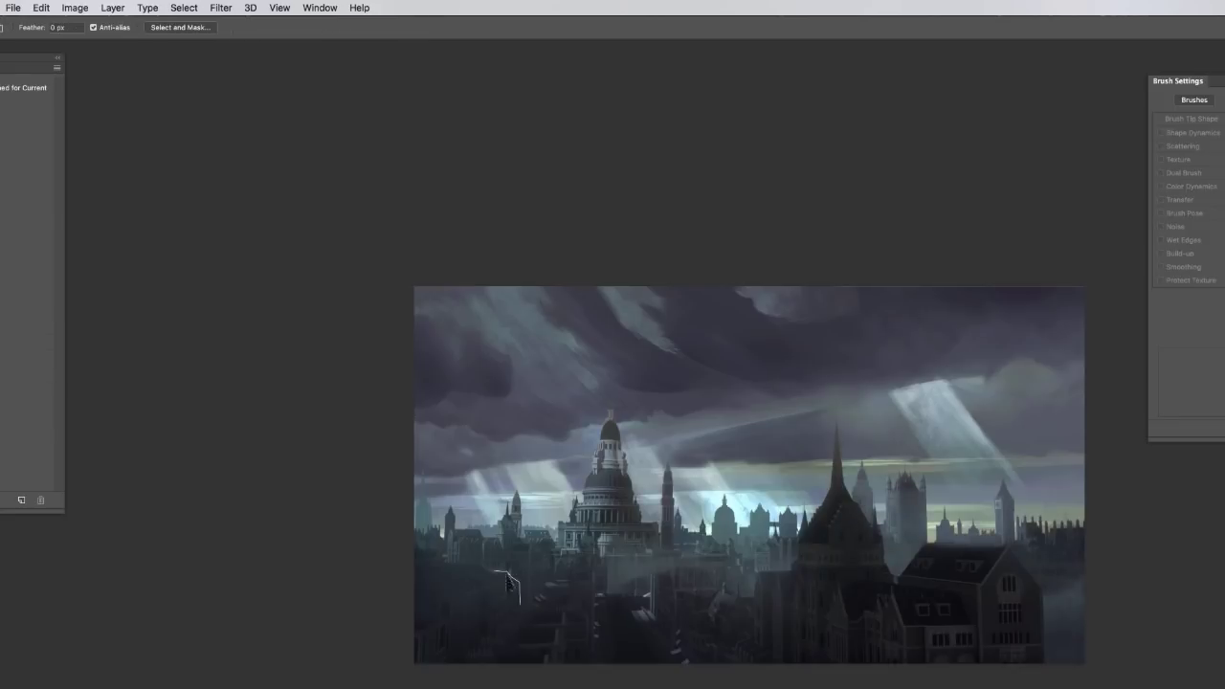
{"action": "scroll", "coordinate": [750, 459], "scroll_direction": "up", "scroll_amount": 5}
{"action": "left_click", "coordinate": [74, 8]}
{"action": "mouse_move", "coordinate": [95, 44]}
{"action": "left_click", "coordinate": [221, 58]}
{"action": "key", "text": "Return"}
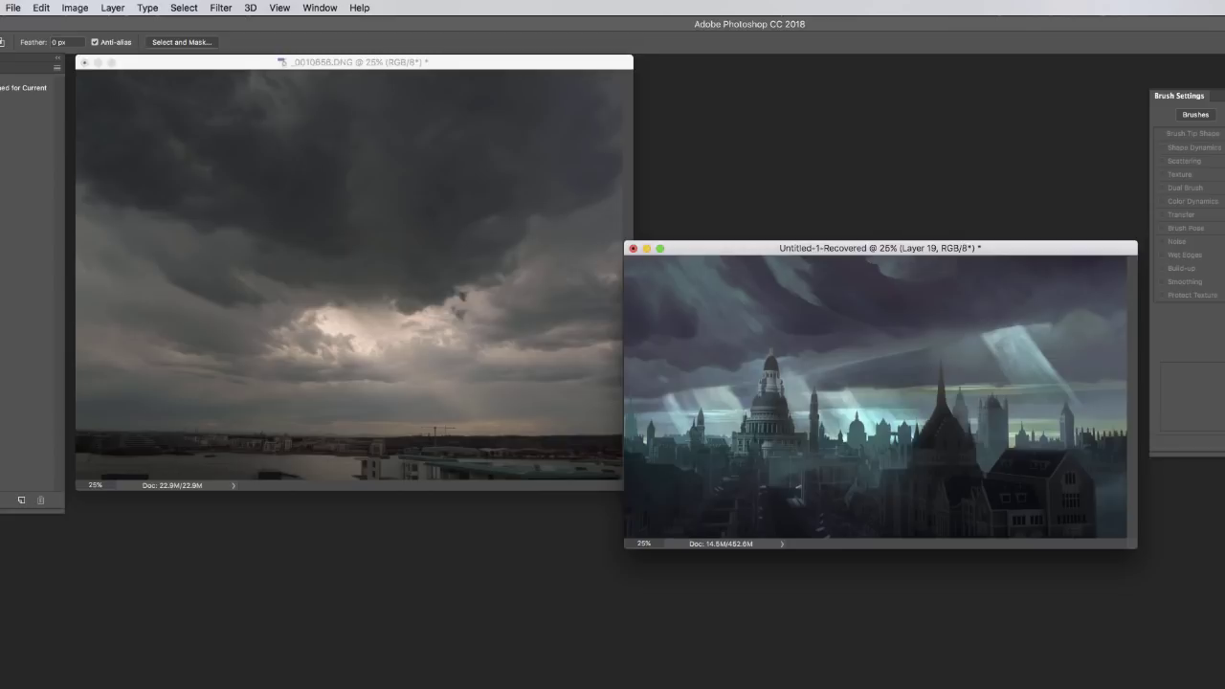
{"action": "left_click", "coordinate": [74, 7]}
{"action": "mouse_move", "coordinate": [96, 44]}
{"action": "left_click", "coordinate": [230, 116]}
{"action": "key", "text": "Escape"}
Step: Match the cloud photo's colors to the merged painting with Match Color and fade the effect
{"action": "left_click", "coordinate": [230, 64]}
{"action": "left_click", "coordinate": [74, 8]}
{"action": "left_click", "coordinate": [225, 319]}
{"action": "key", "text": "Escape"}
{"action": "left_click", "coordinate": [75, 8]}
{"action": "left_click", "coordinate": [259, 319]}
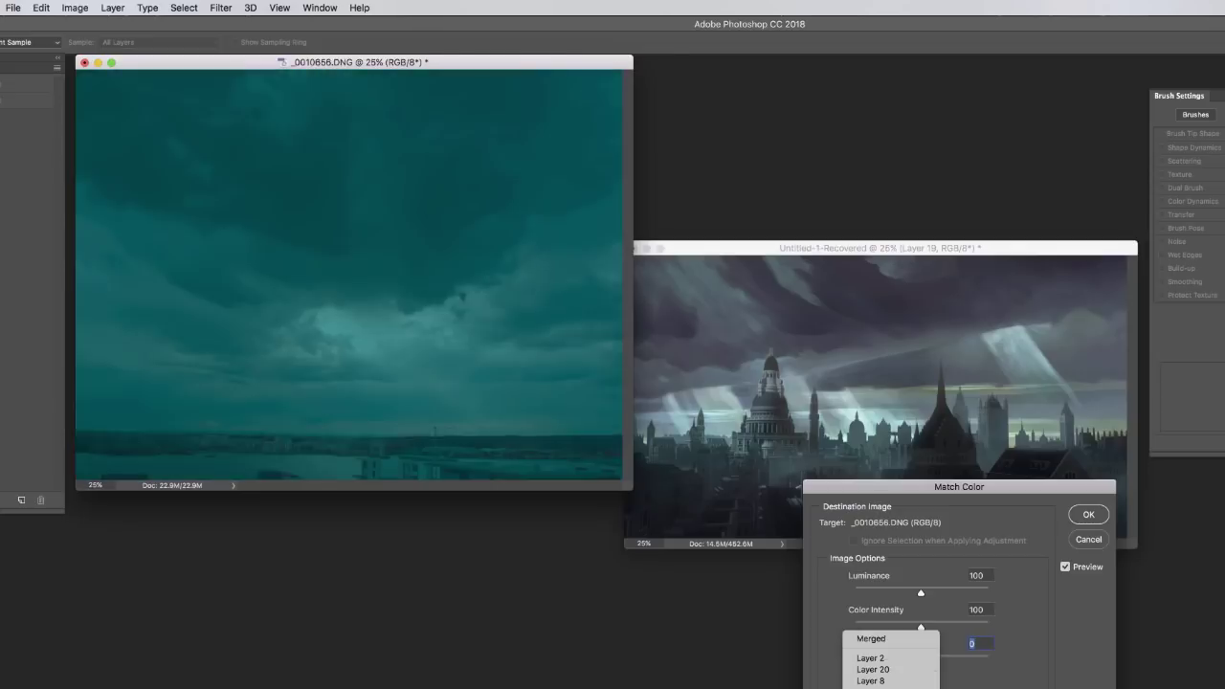
{"action": "left_click", "coordinate": [872, 639]}
{"action": "left_click_drag", "start_coordinate": [854, 661], "coordinate": [904, 661]}
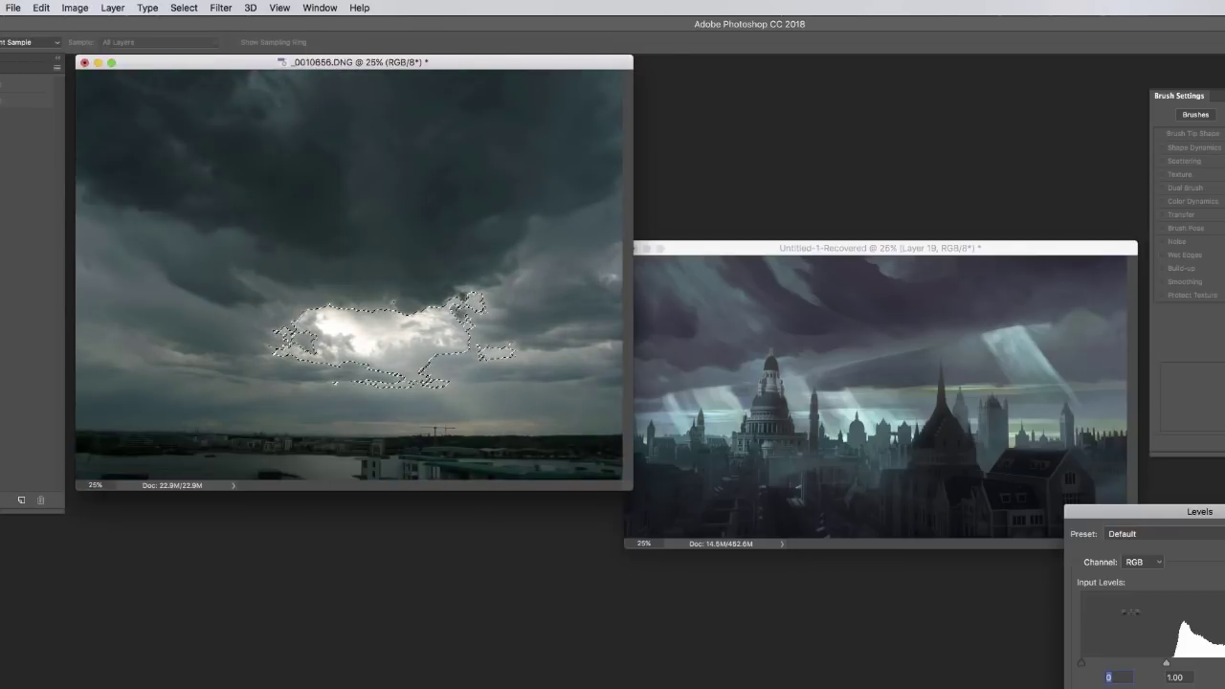
Step: Retone the selected area of the cloud photo with Levels and a further color adjustment, and deselect it
{"action": "left_click", "coordinate": [1143, 562]}
{"action": "left_click", "coordinate": [1131, 611]}
{"action": "key", "text": "Return"}
{"action": "left_click", "coordinate": [75, 8]}
{"action": "mouse_move", "coordinate": [93, 45]}
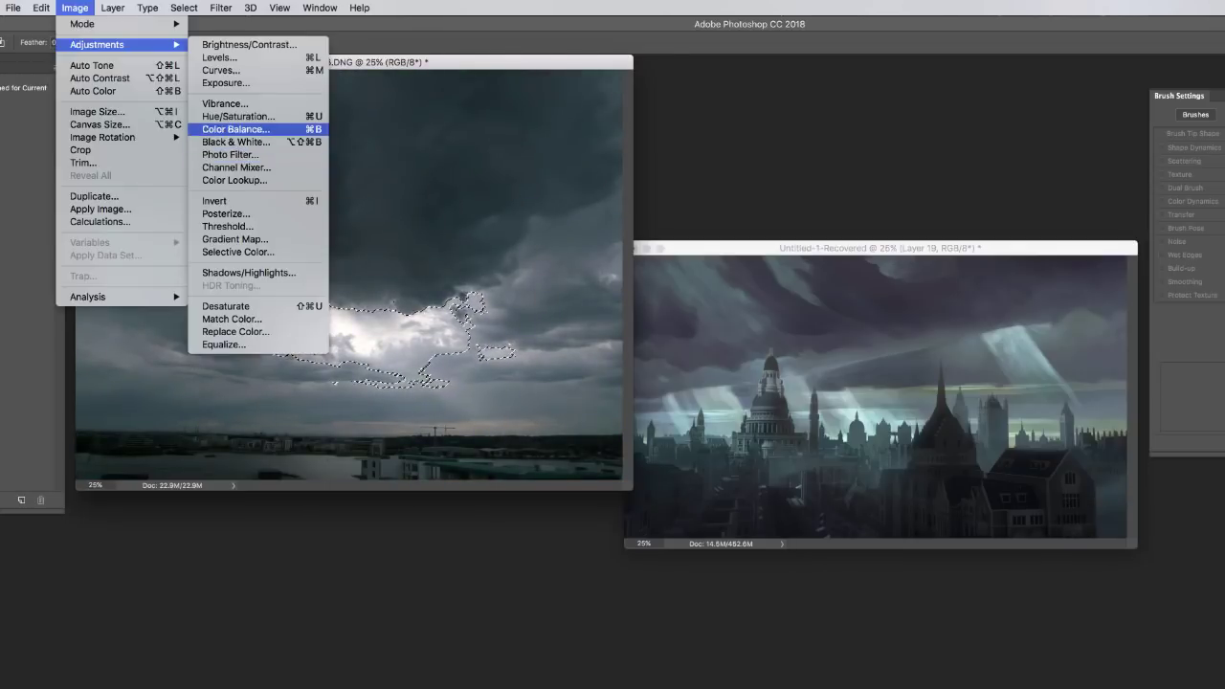
{"action": "left_click", "coordinate": [229, 155]}
{"action": "key", "text": "Return"}
{"action": "key", "text": "super+d"}
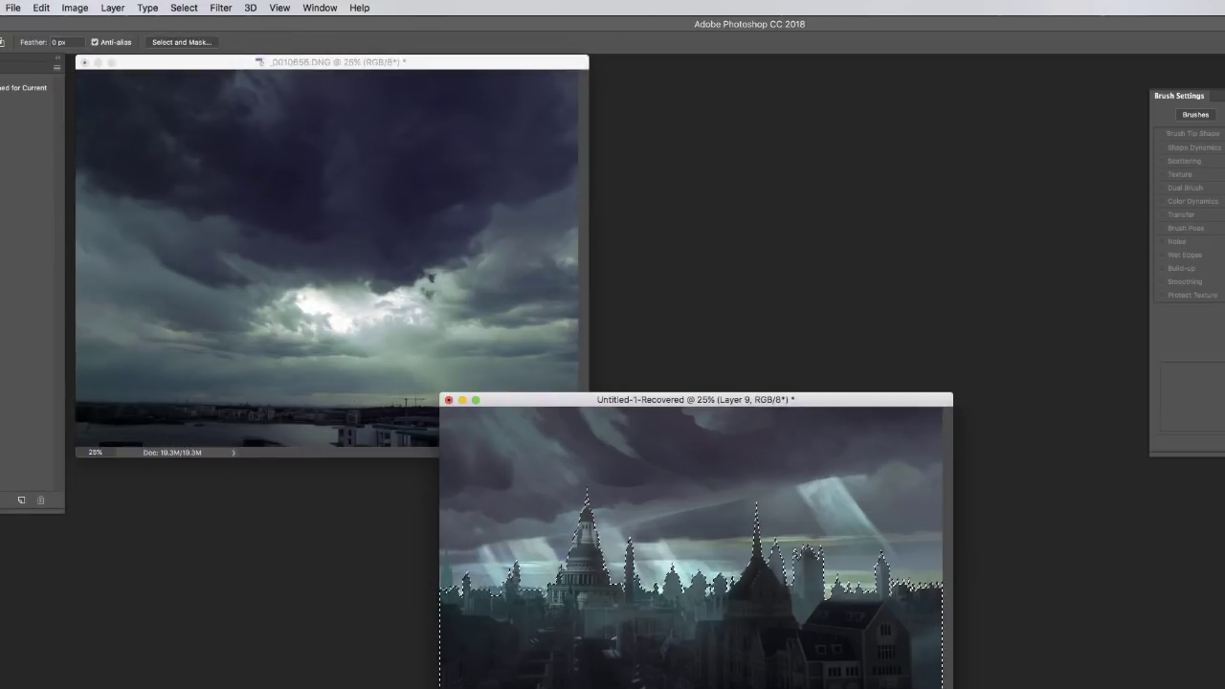
Step: Invert the skyline selection in the painting and paste the cloud photo into the sky area
{"action": "left_click", "coordinate": [184, 7]}
{"action": "left_click", "coordinate": [199, 62]}
{"action": "left_click", "coordinate": [41, 8]}
{"action": "left_click", "coordinate": [58, 126]}
{"action": "key", "text": "Return"}
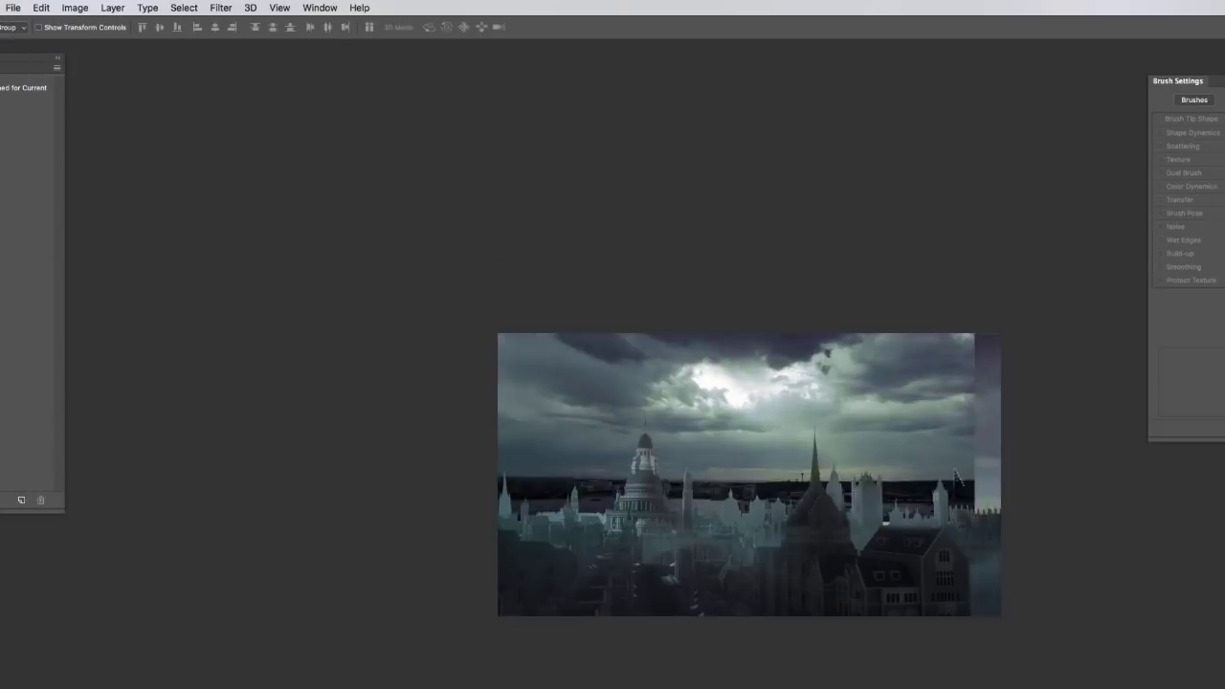
Step: Move and transform the pasted cloud photo to fit behind the skyline
{"action": "left_click_drag", "start_coordinate": [963, 428], "coordinate": [940, 462]}
{"action": "key", "text": "super+t"}
{"action": "left_click_drag", "start_coordinate": [979, 213], "coordinate": [833, 269]}
{"action": "key", "text": "Return"}
Step: Adjust the pasted sky photo's tones with Levels
{"action": "left_click", "coordinate": [74, 8]}
{"action": "mouse_move", "coordinate": [90, 44]}
{"action": "left_click", "coordinate": [221, 58]}
{"action": "key", "text": "Return"}
Step: Reposition the sky photo and stretch it past the right edge of the canvas
{"action": "left_click_drag", "start_coordinate": [402, 391], "coordinate": [428, 340]}
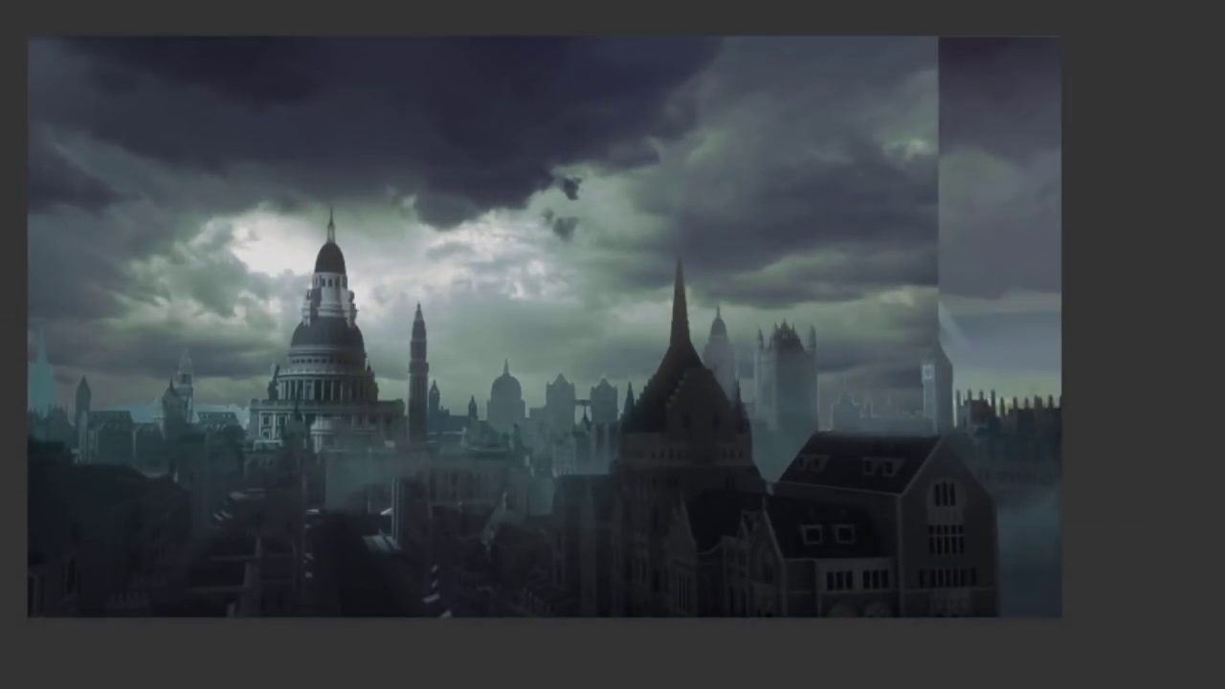
{"action": "key", "text": "super+t"}
{"action": "left_click_drag", "start_coordinate": [938, 142], "coordinate": [1069, 140]}
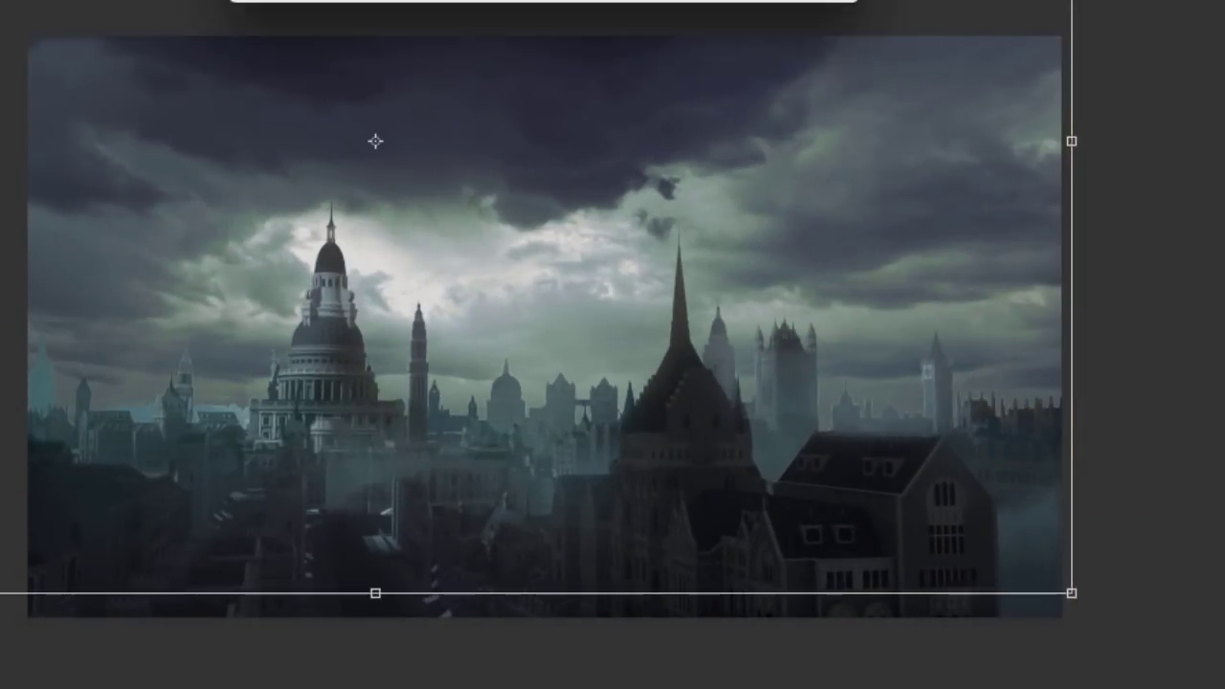
{"action": "key", "text": "Return"}
Step: Adjust the sky photo layer's blending options to mix its clouds with the painted sky
{"action": "double_click", "coordinate": [1215, 613]}
{"action": "left_click_drag", "start_coordinate": [976, 628], "coordinate": [1224, 586]}
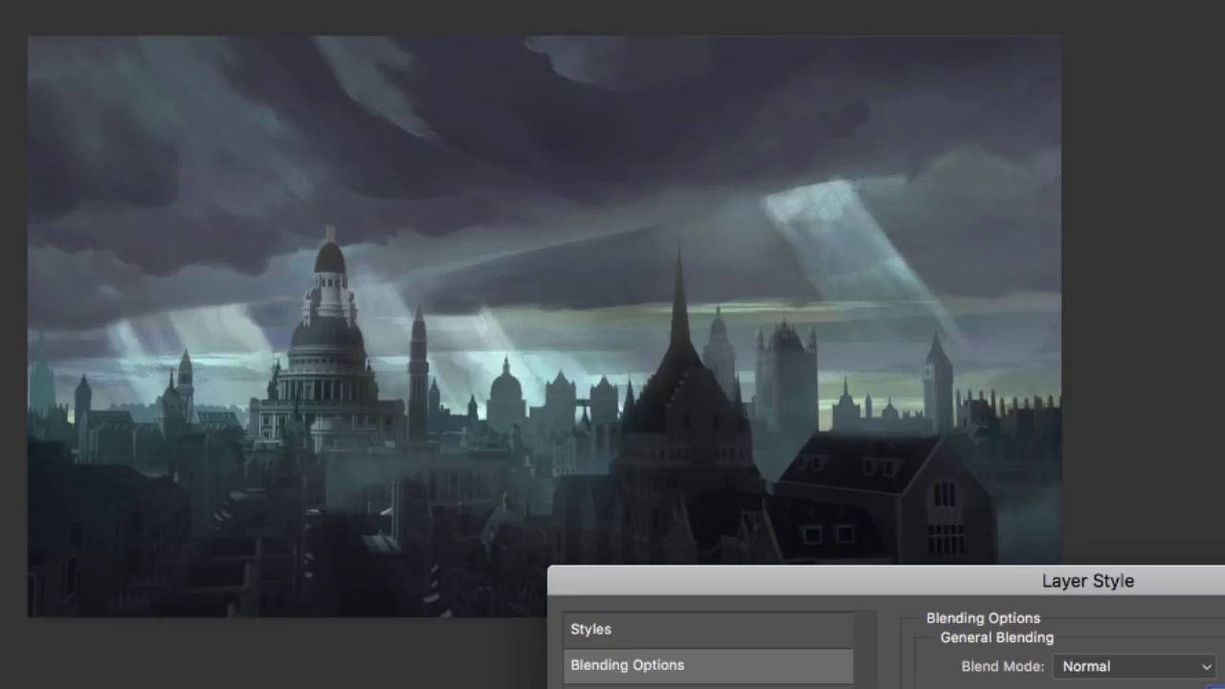
{"action": "key", "text": "Return"}
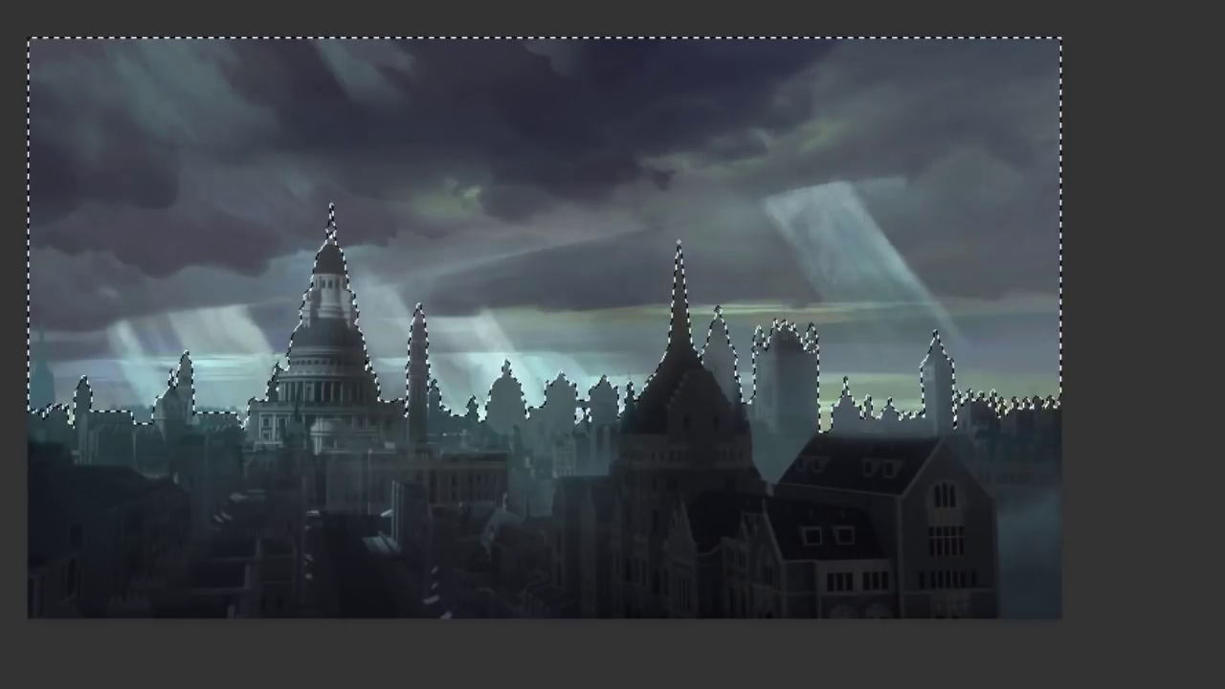
Step: Deselect the sky and brush soft haze over the horizon, the light shafts, and the clouds above the spire
{"action": "key", "text": "ctrl+d"}
{"action": "left_click_drag", "start_coordinate": [995, 369], "coordinate": [1100, 335]}
{"action": "mouse_move", "coordinate": [612, 382]}
{"action": "left_mouse_down"}
{"action": "mouse_move", "coordinate": [526, 385]}
{"action": "mouse_move", "coordinate": [464, 369]}
{"action": "left_mouse_up"}
{"action": "left_click_drag", "start_coordinate": [277, 359], "coordinate": [251, 356]}
{"action": "left_click_drag", "start_coordinate": [46, 345], "coordinate": [48, 401]}
{"action": "right_click", "coordinate": [989, 239]}
{"action": "right_click", "coordinate": [613, 309]}
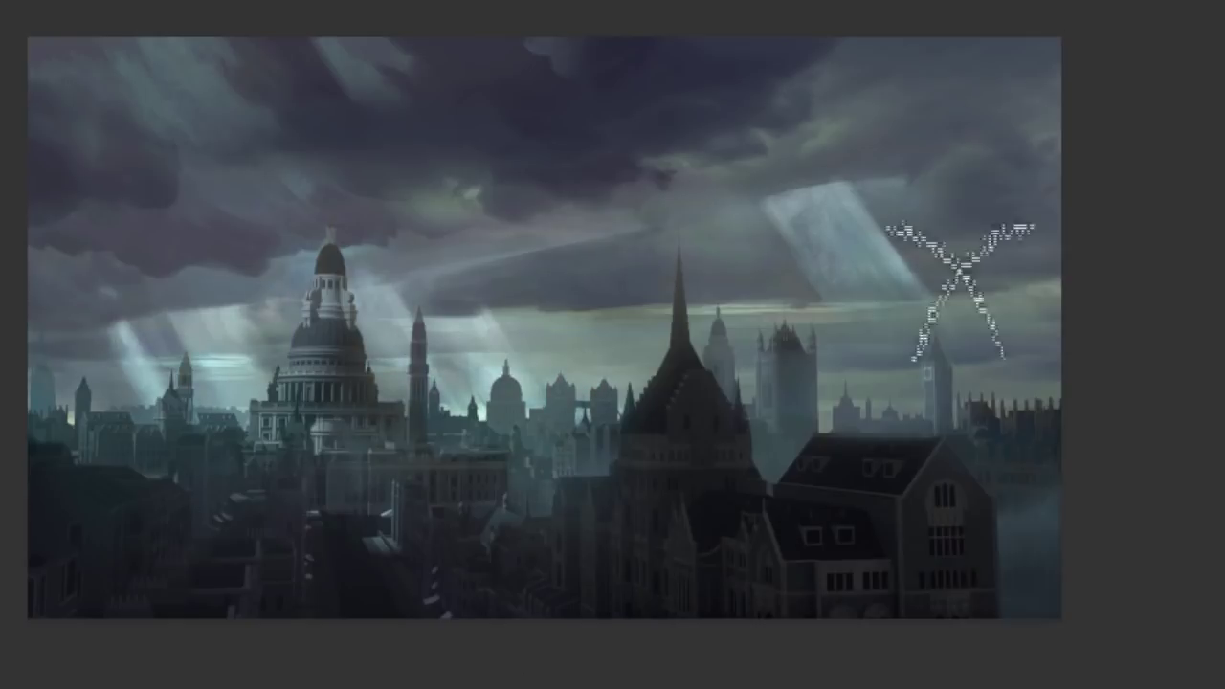
{"action": "left_click_drag", "start_coordinate": [737, 187], "coordinate": [622, 206]}
{"action": "left_click_drag", "start_coordinate": [651, 206], "coordinate": [722, 225]}
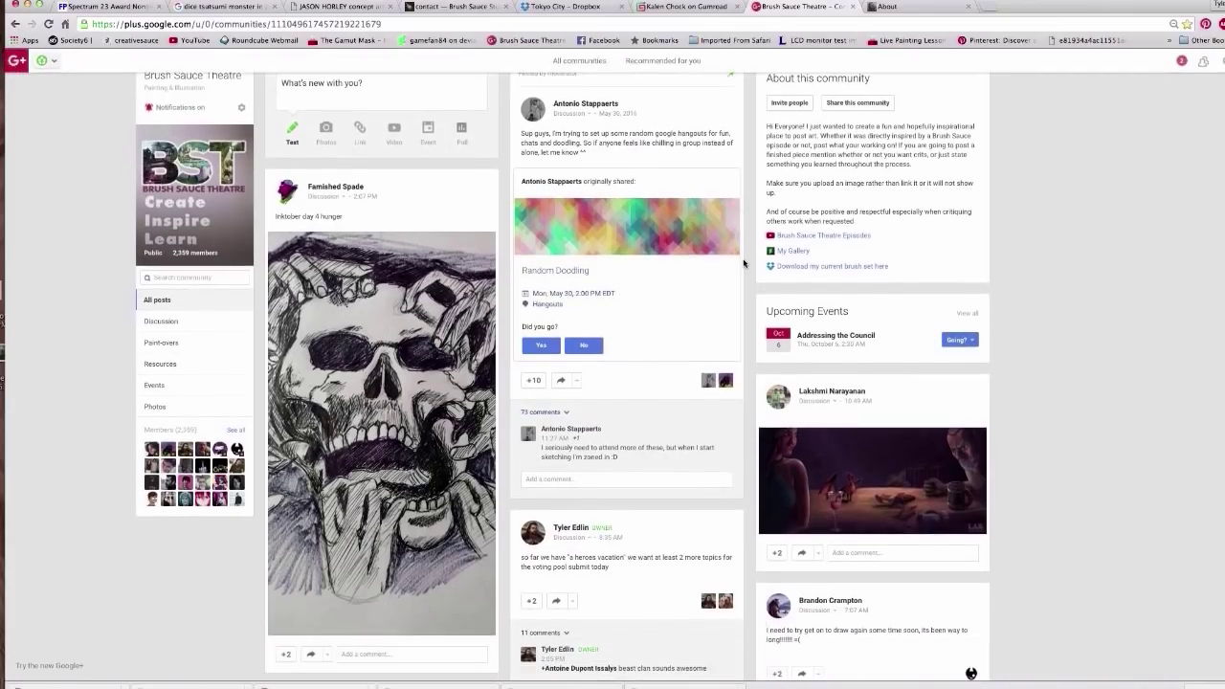
Step: Switch to the browser, browse the Brush Sauce Theatre community, and read through the art website's mentorship page
{"action": "scroll", "coordinate": [743, 264], "scroll_direction": "down", "scroll_amount": 2}
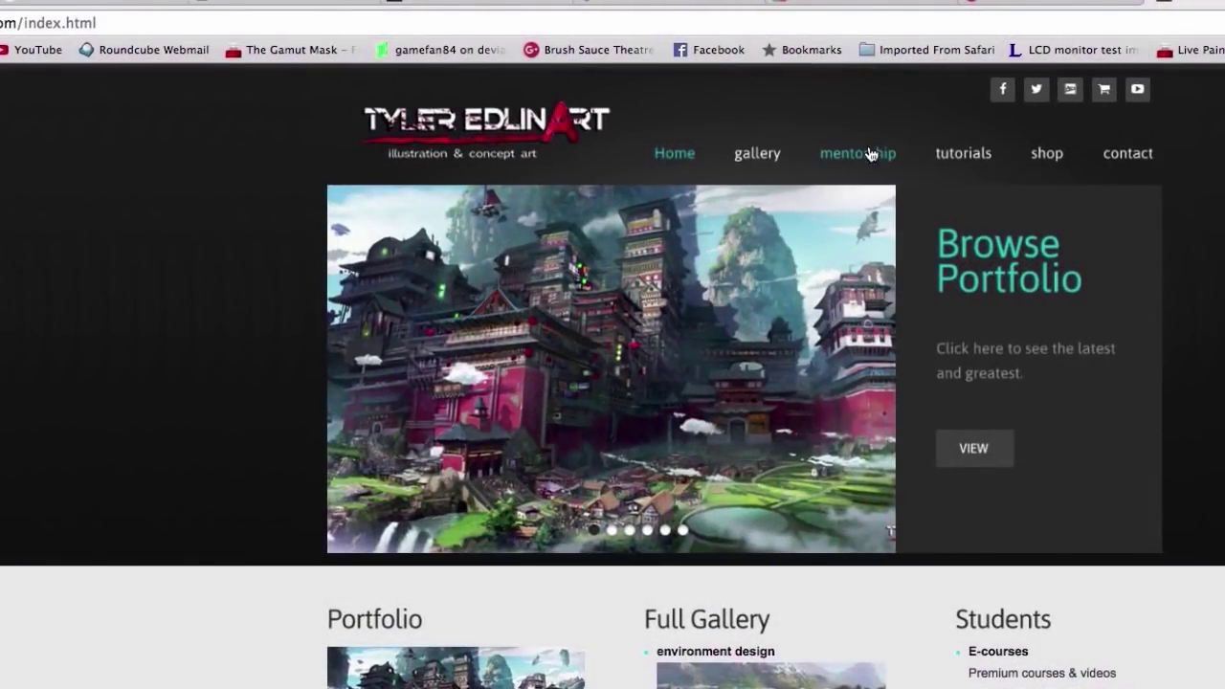
{"action": "left_click", "coordinate": [866, 154]}
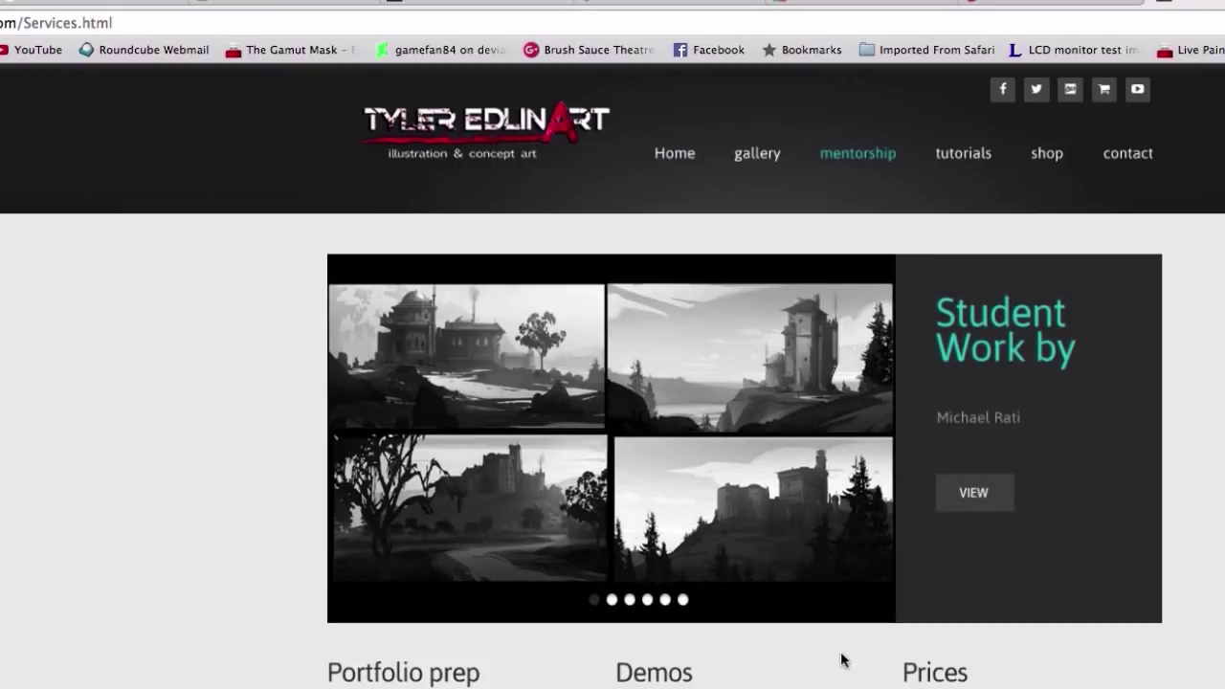
{"action": "scroll", "coordinate": [841, 660], "scroll_direction": "down", "scroll_amount": 5}
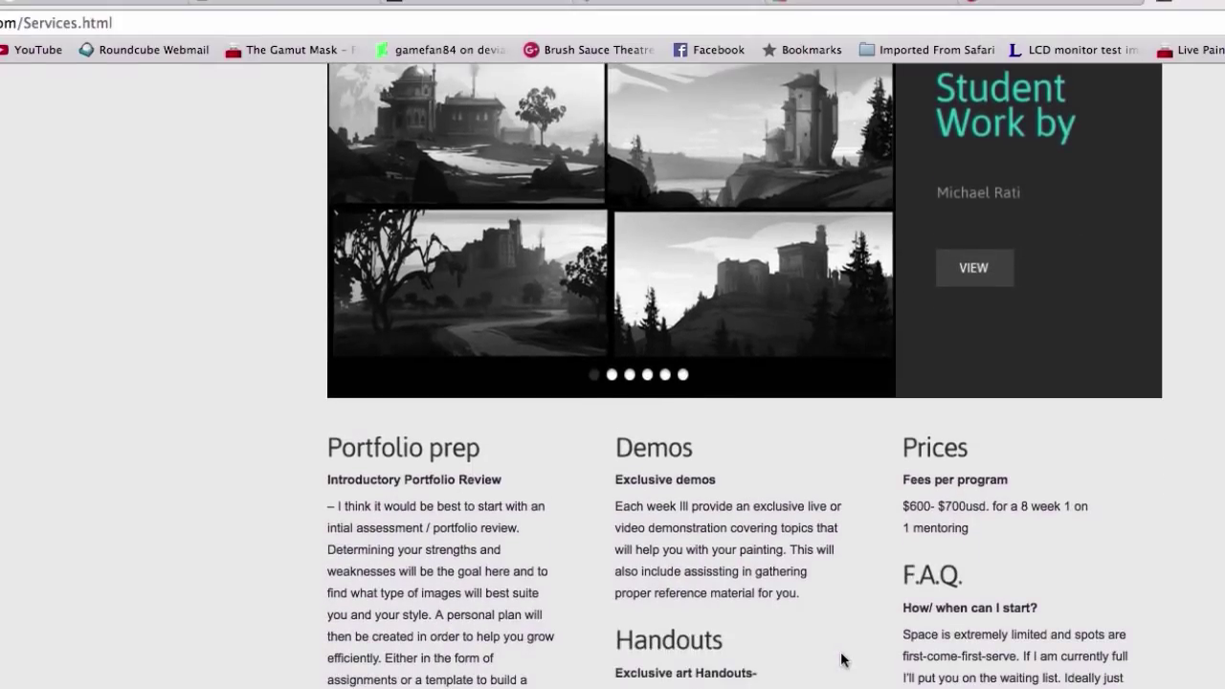
{"action": "scroll", "coordinate": [842, 660], "scroll_direction": "down", "scroll_amount": 6}
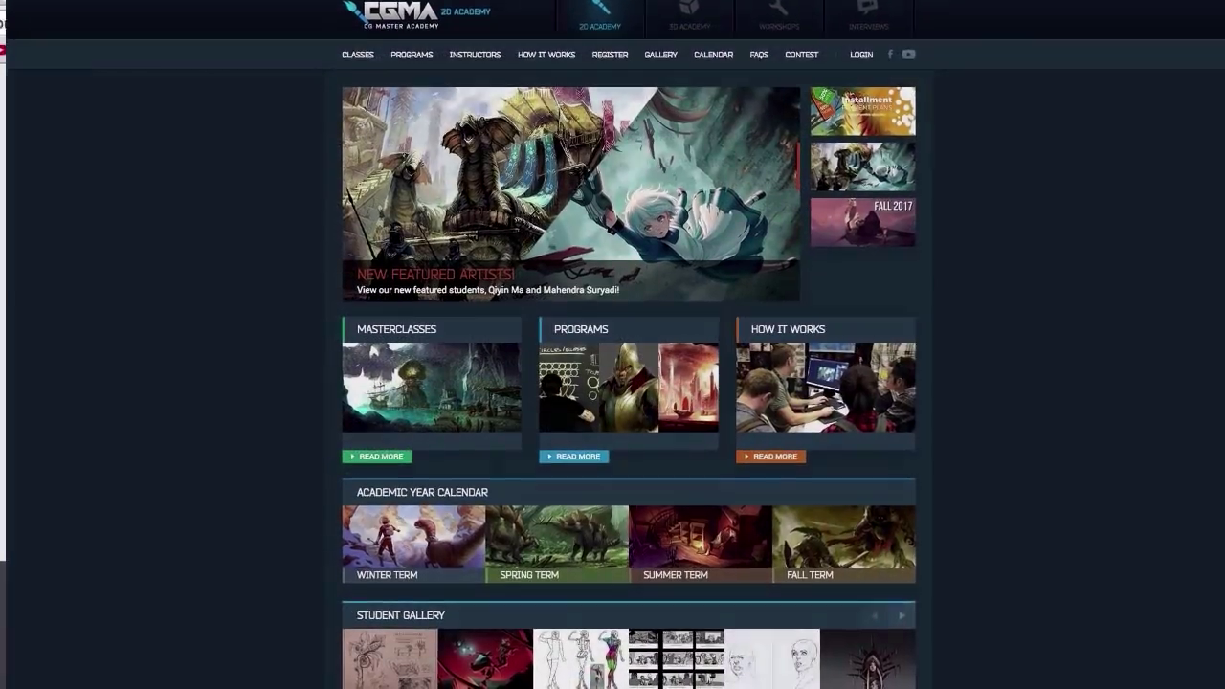